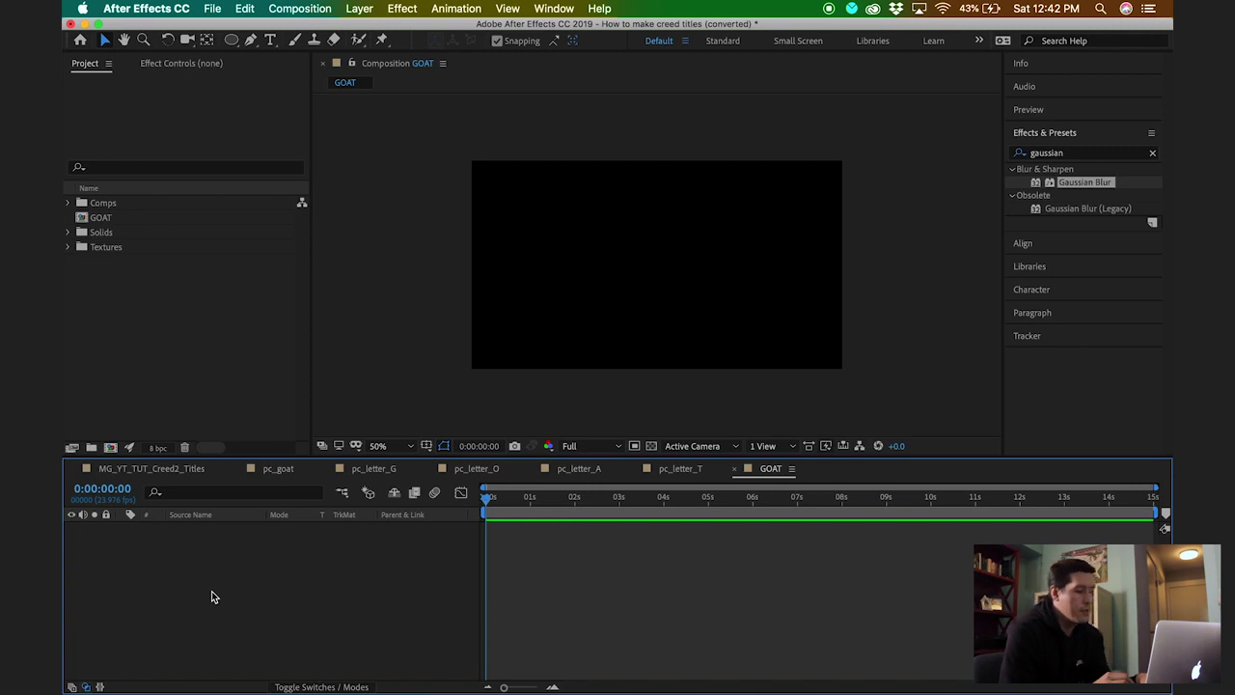
Create a 1920 x 1080 solid layer with colour FF0000 in the GOAT composition.
{"action": "key", "text": "super+y"}
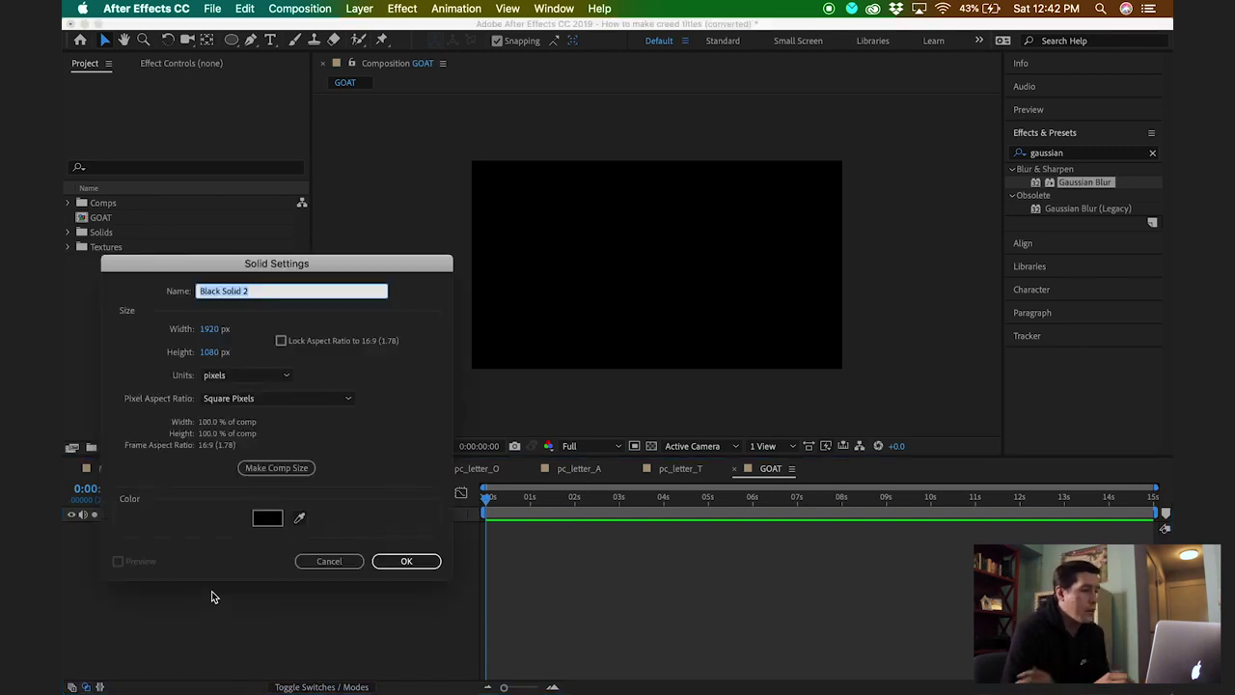
{"action": "left_click", "coordinate": [268, 519]}
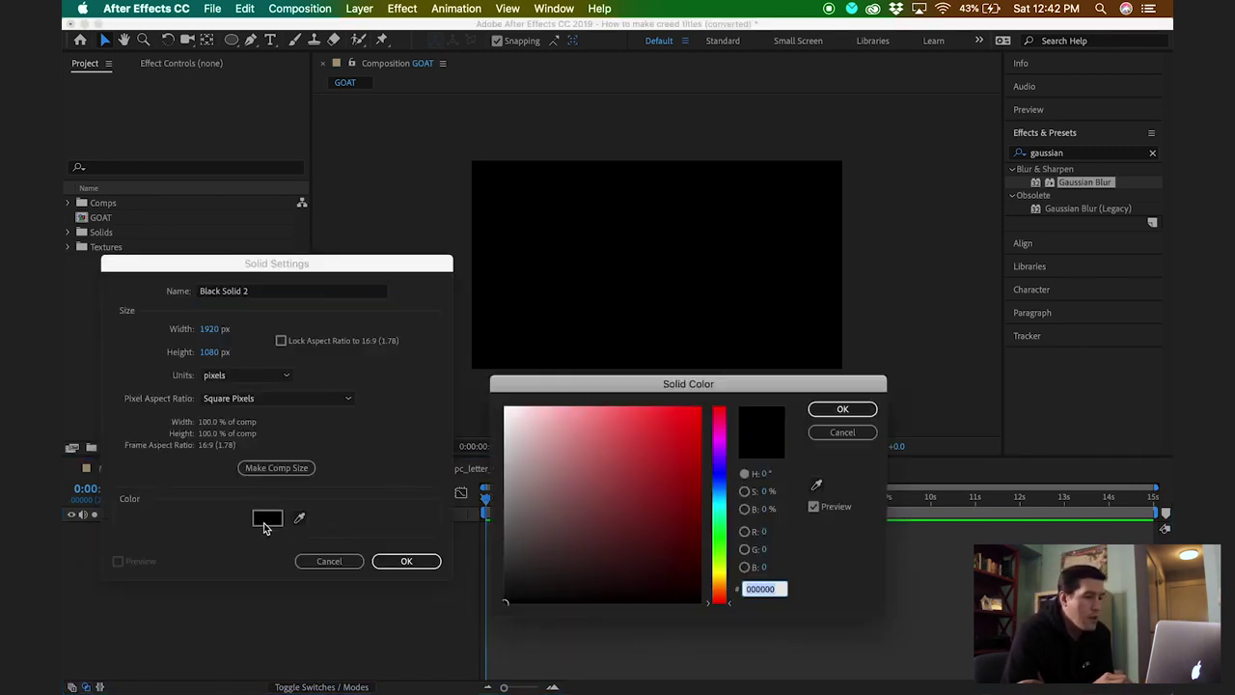
{"action": "type", "text": "FF0000"}
{"action": "left_click", "coordinate": [842, 409]}
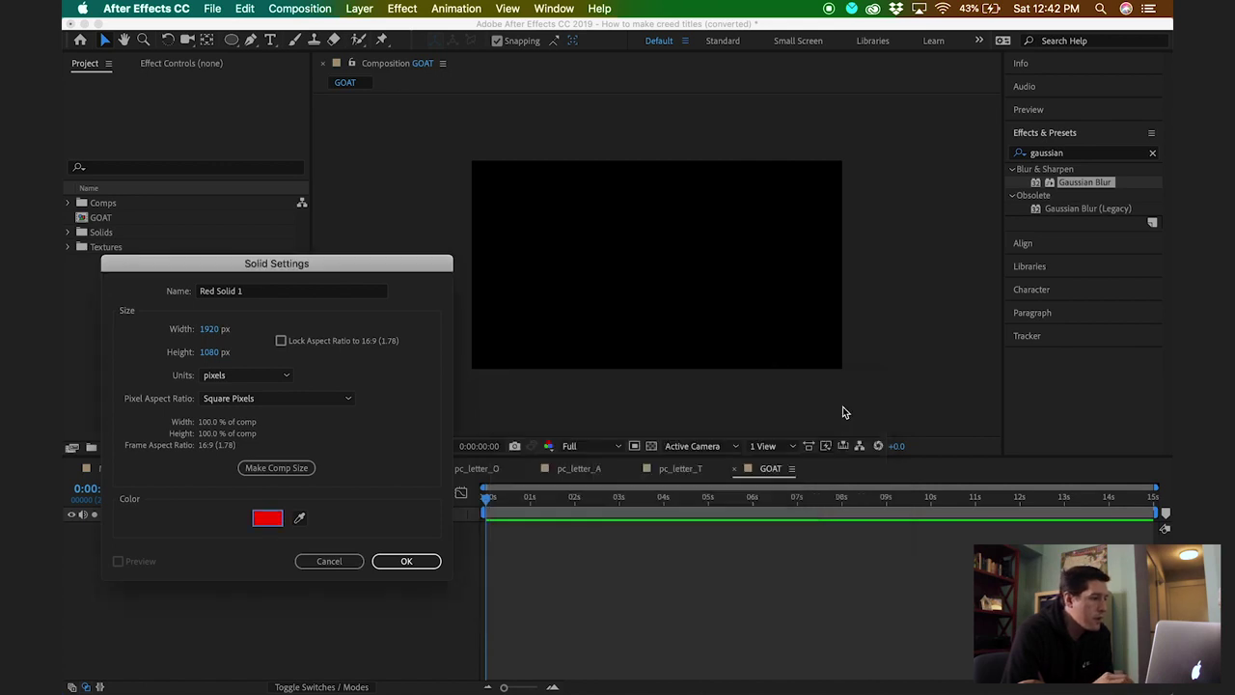
{"action": "left_click", "coordinate": [406, 561]}
{"action": "left_click", "coordinate": [333, 583]}
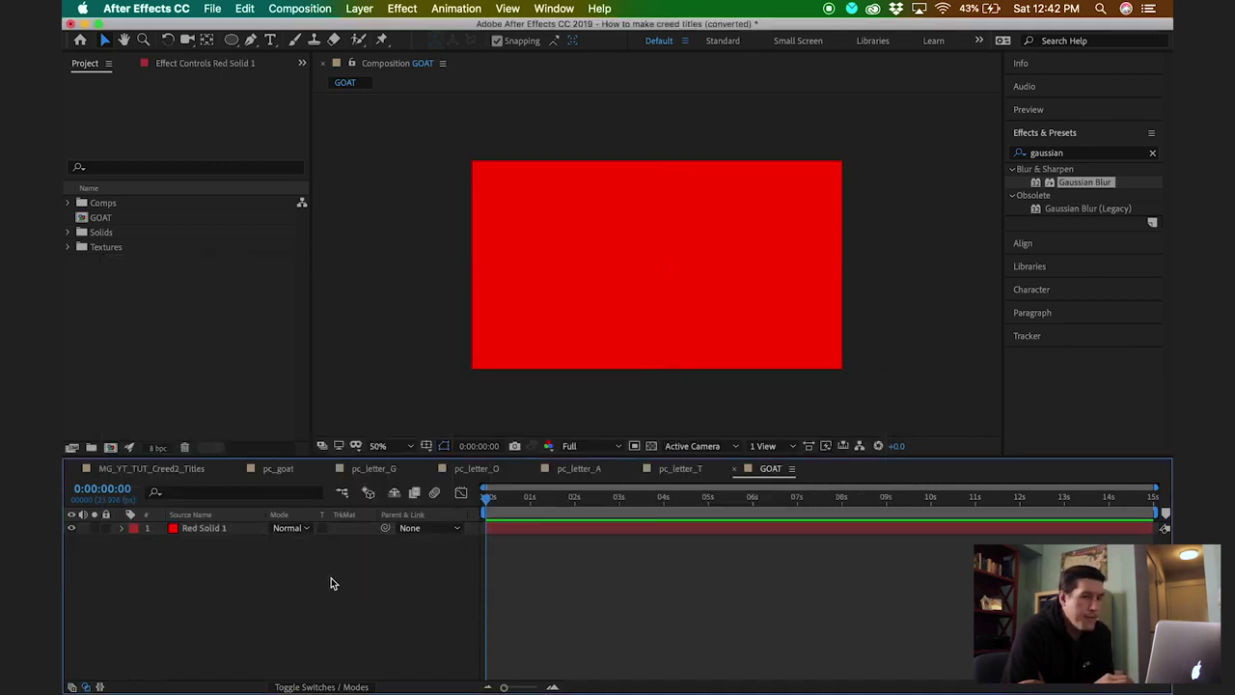
Find the Shatter effect and apply it to the red solid.
{"action": "left_click", "coordinate": [1152, 153]}
{"action": "left_click", "coordinate": [1118, 153]}
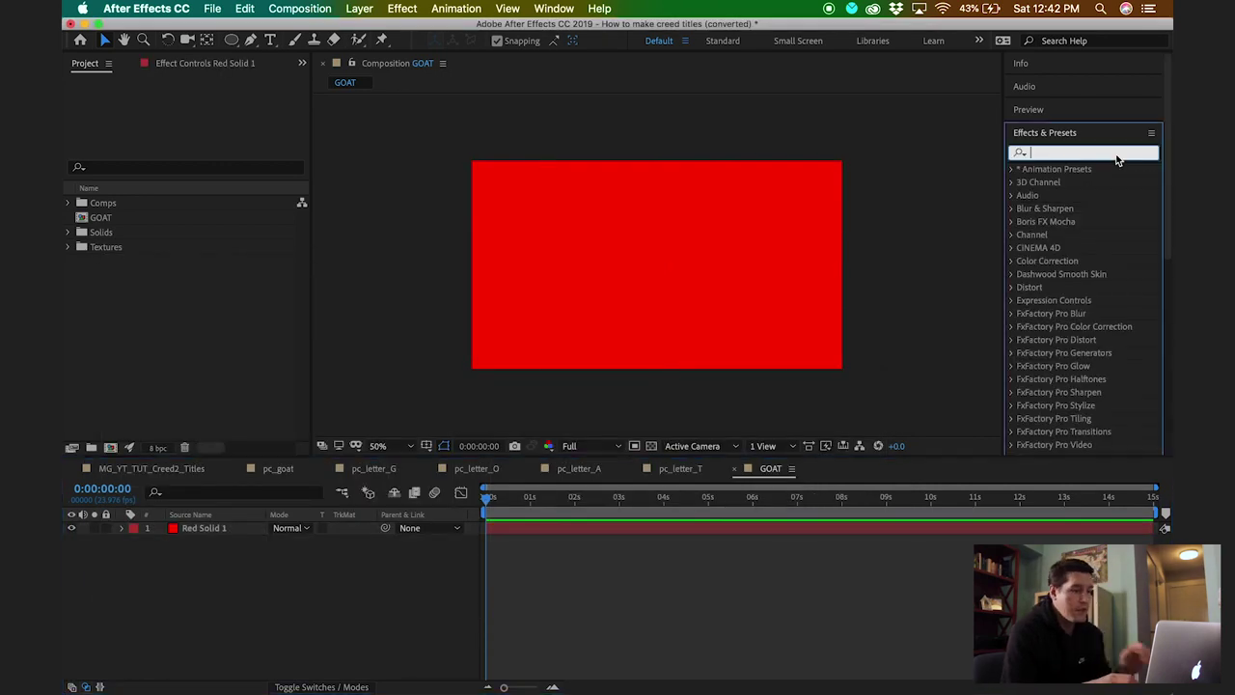
{"action": "type", "text": "shatter"}
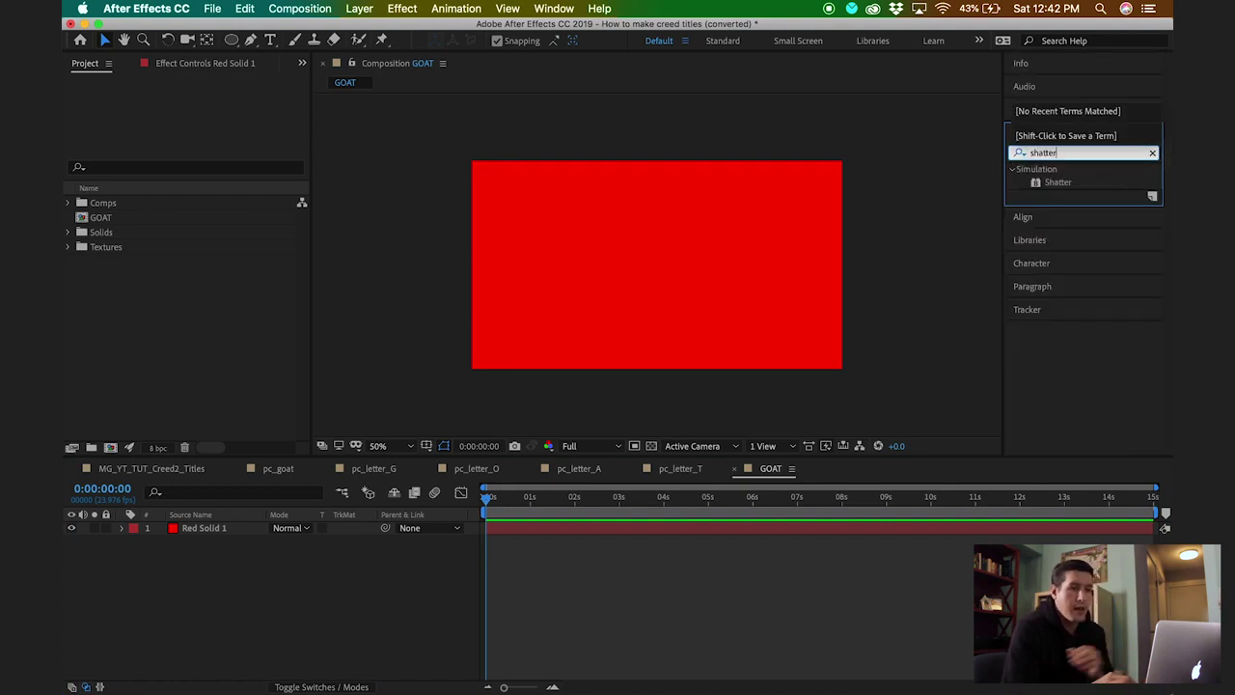
{"action": "left_click_drag", "start_coordinate": [1057, 182], "coordinate": [632, 329]}
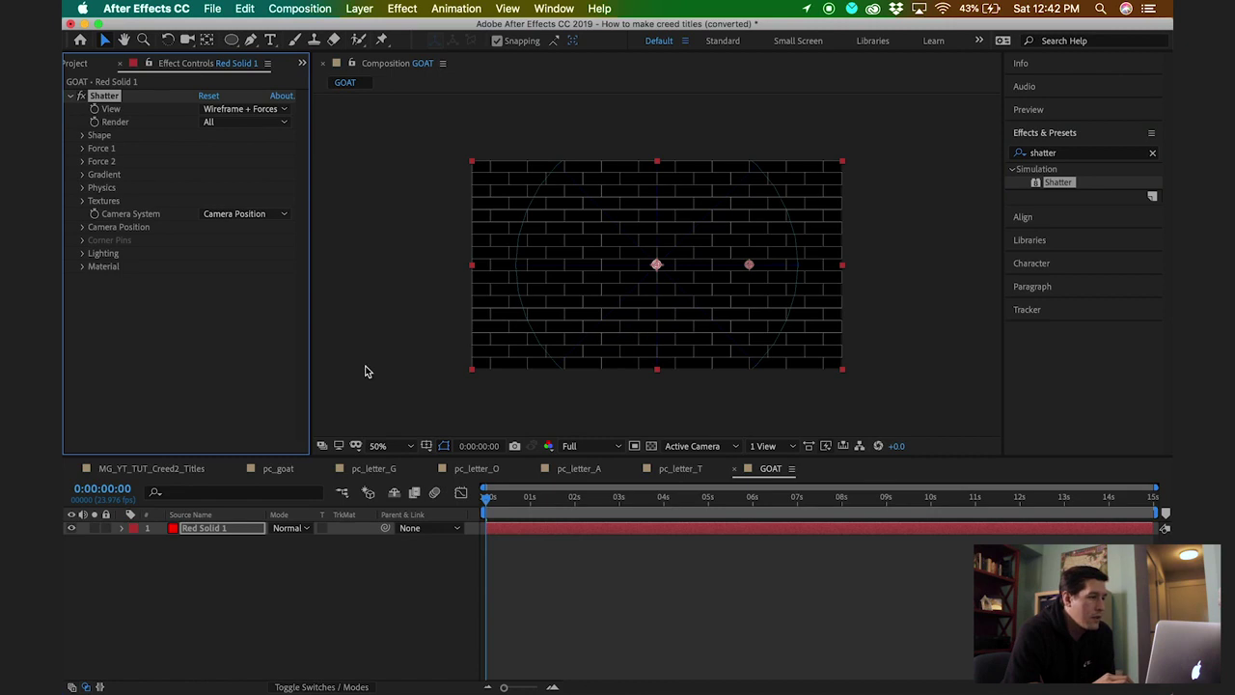
Check the Shatter effect in Rendered view and return the view to Wireframe + Forces.
{"action": "left_click", "coordinate": [241, 109]}
{"action": "left_click", "coordinate": [239, 125]}
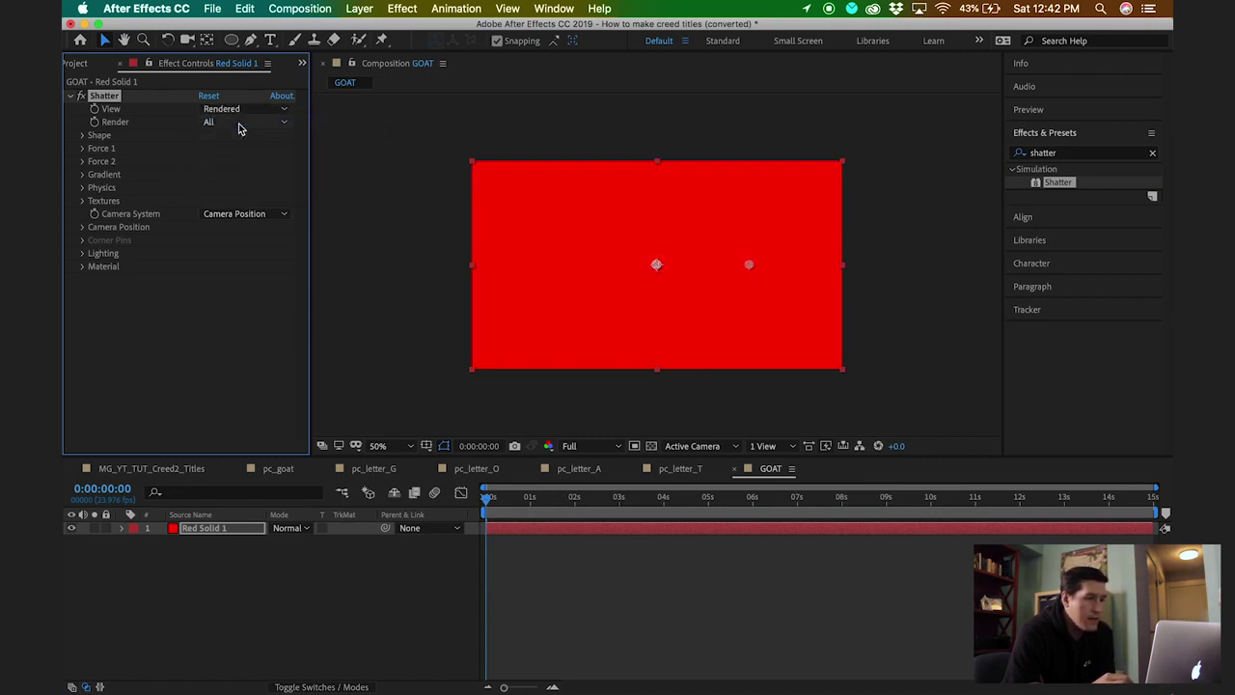
{"action": "left_click", "coordinate": [242, 109]}
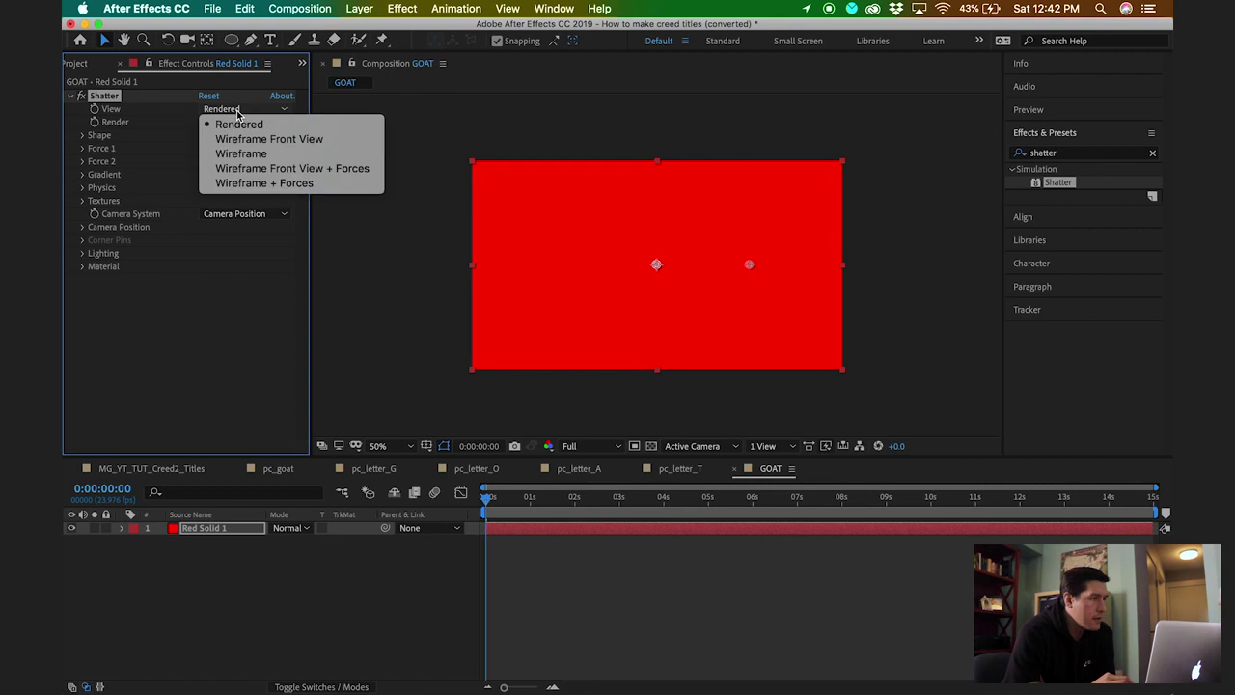
{"action": "left_click", "coordinate": [248, 184]}
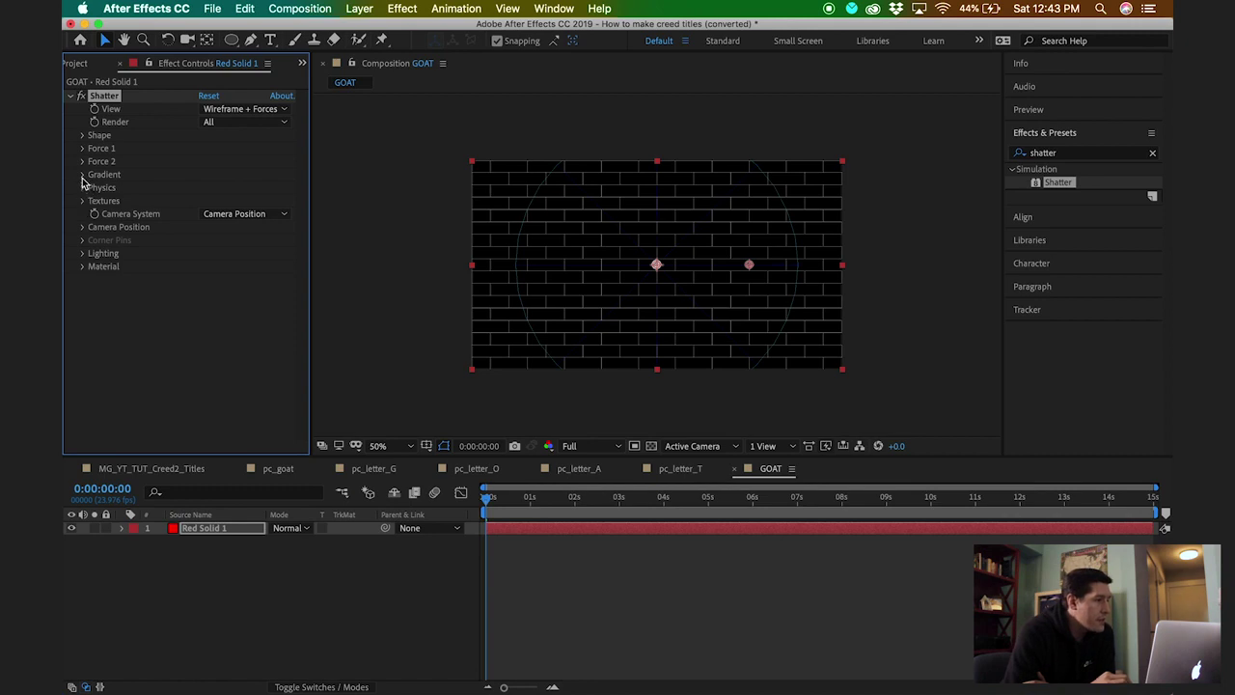
Set the Y Rotation of Shatter's camera position to 90° to view the solid from the side.
{"action": "left_click", "coordinate": [82, 228]}
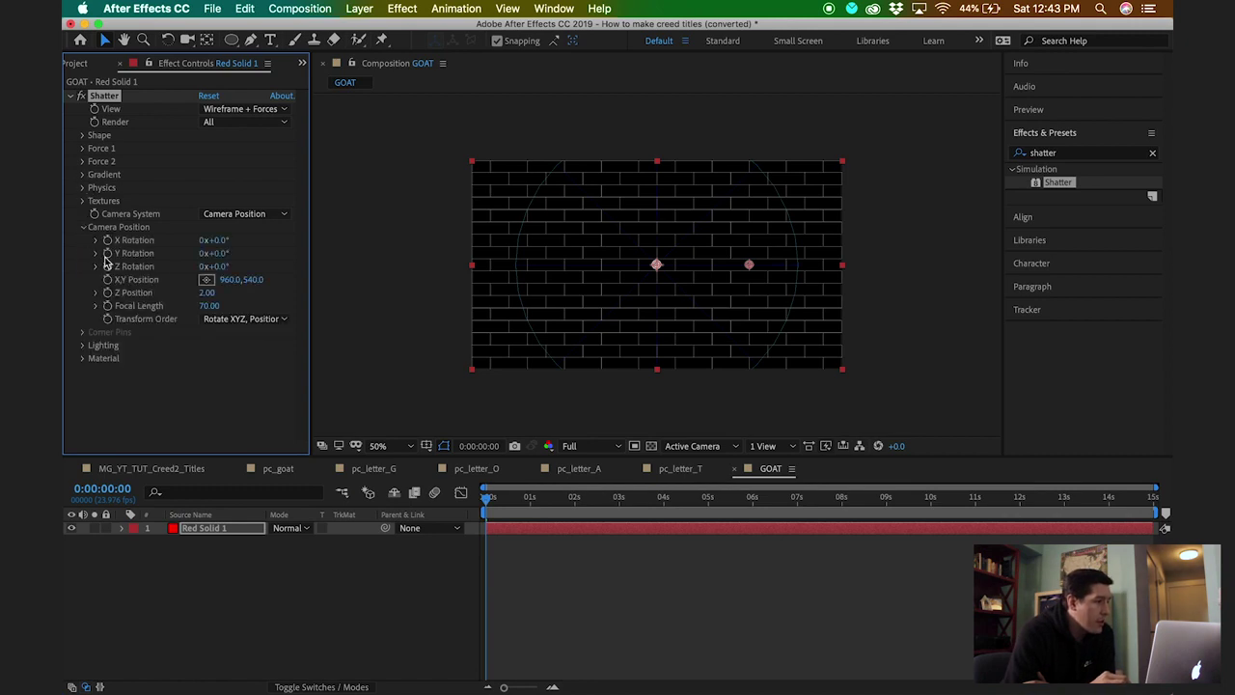
{"action": "left_click", "coordinate": [220, 255]}
{"action": "type", "text": "10"}
{"action": "key", "text": "Return"}
{"action": "key", "text": "shift+Up"}
{"action": "key", "text": "shift+Up"}
{"action": "key", "text": "shift+Up"}
{"action": "key", "text": "shift+Up"}
{"action": "key", "text": "shift+Up"}
{"action": "key", "text": "shift+Up"}
{"action": "key", "text": "shift+Up"}
{"action": "key", "text": "shift+Up"}
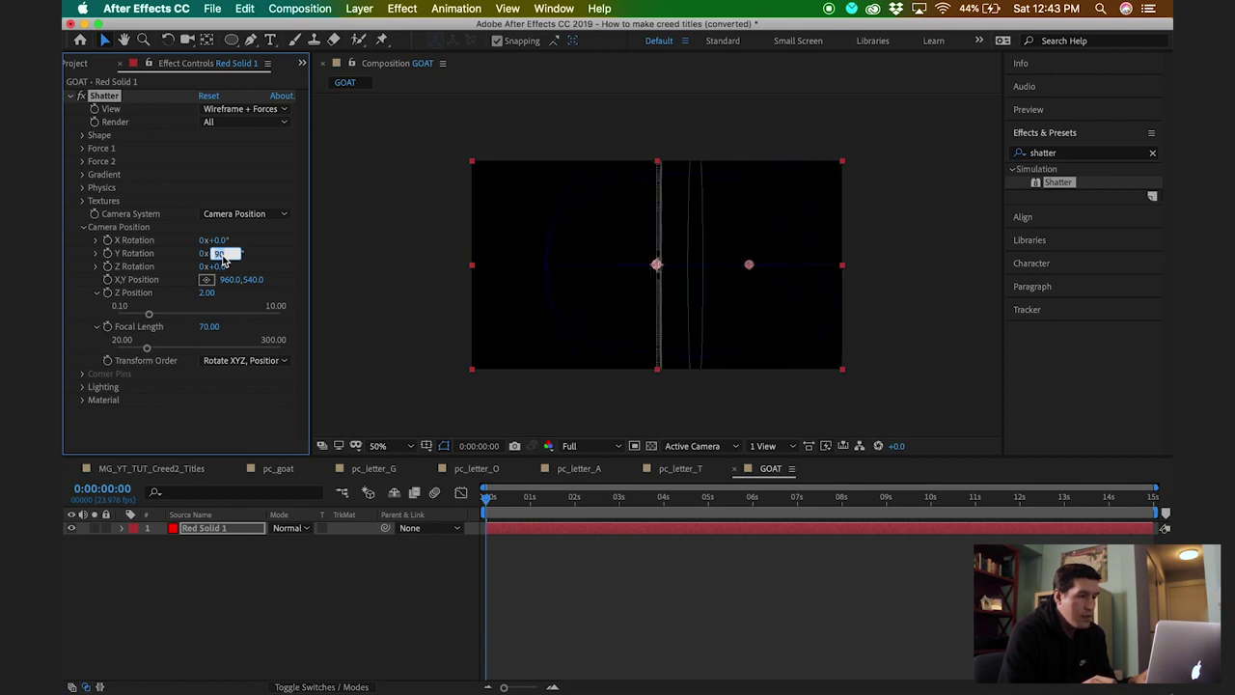
{"action": "key", "text": "Return"}
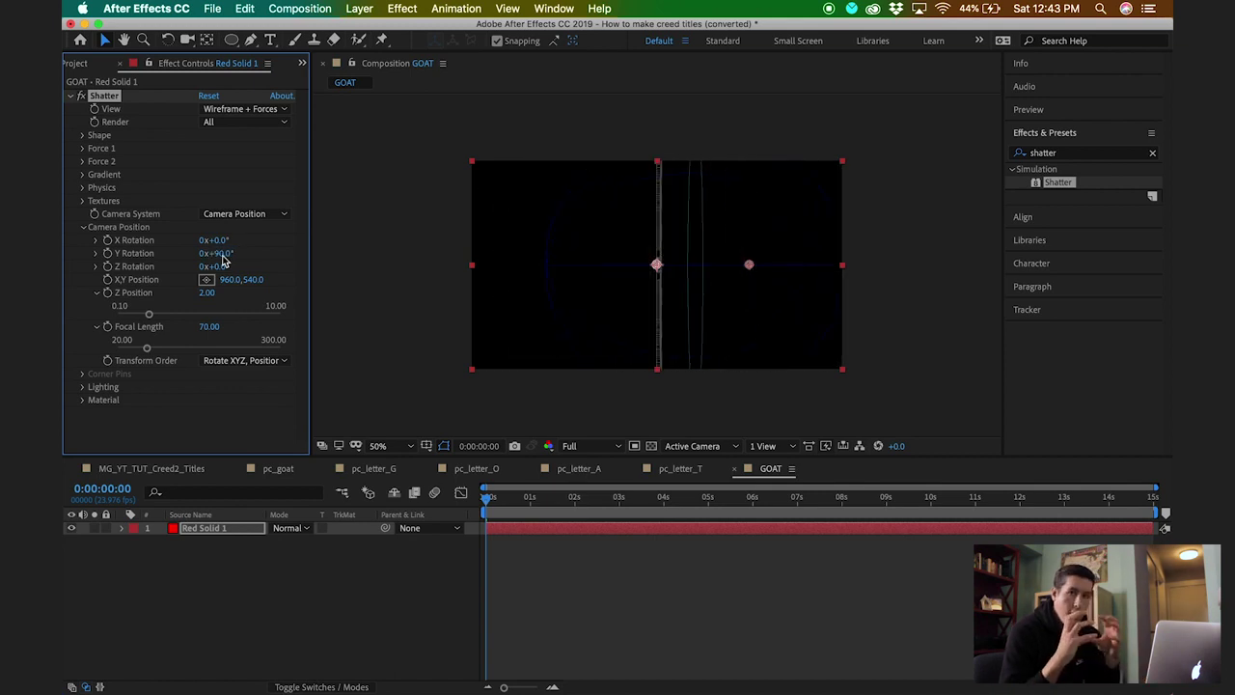
Set the Depth of Shatter's Force 1 to 0.50.
{"action": "left_click", "coordinate": [83, 150]}
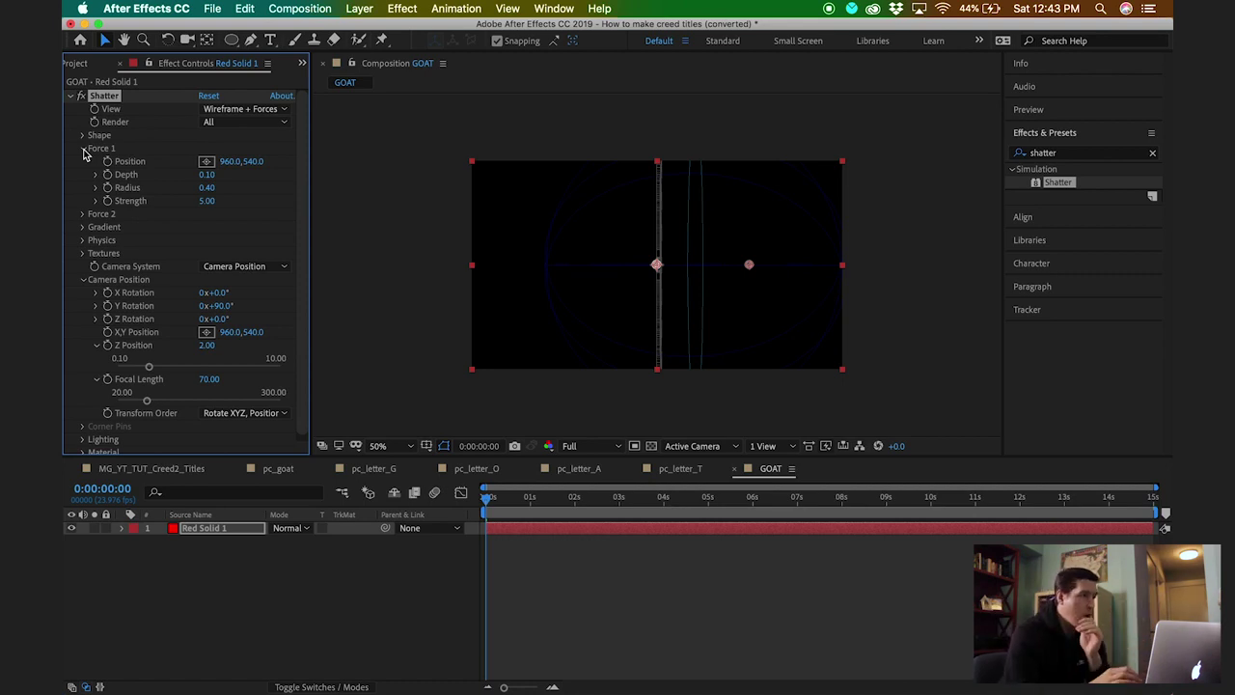
{"action": "left_click", "coordinate": [206, 175]}
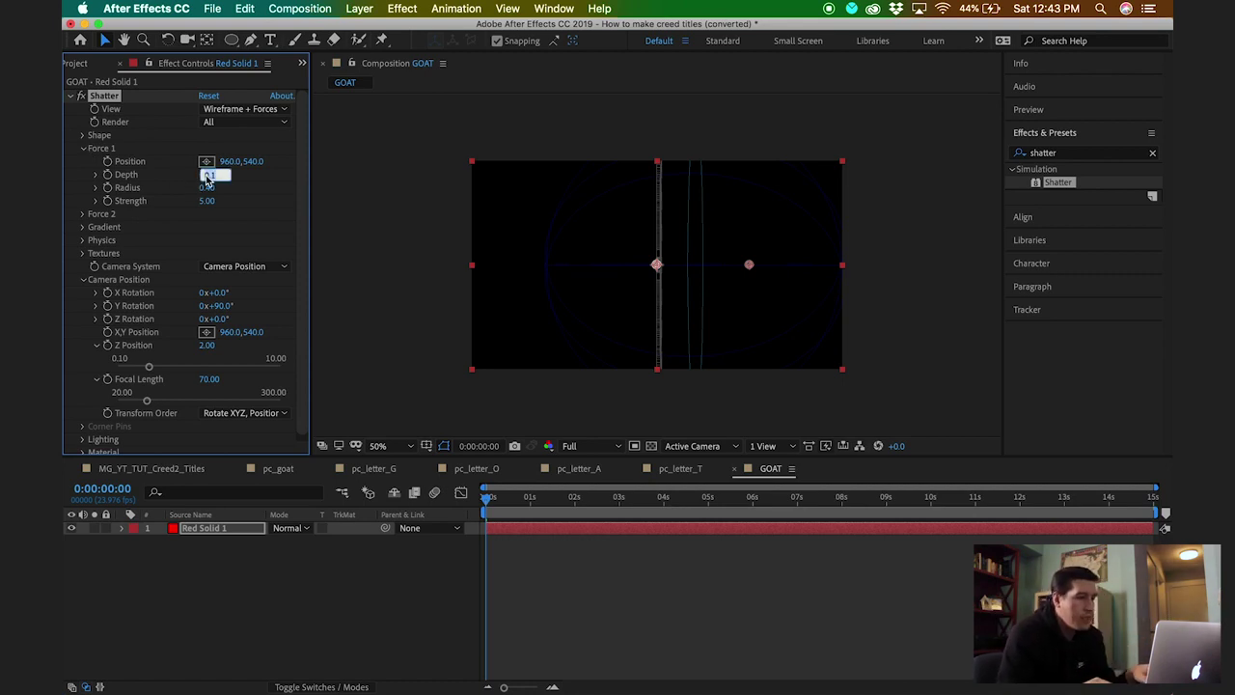
{"action": "key", "text": "Up"}
{"action": "key", "text": "Up"}
{"action": "key", "text": "Return"}
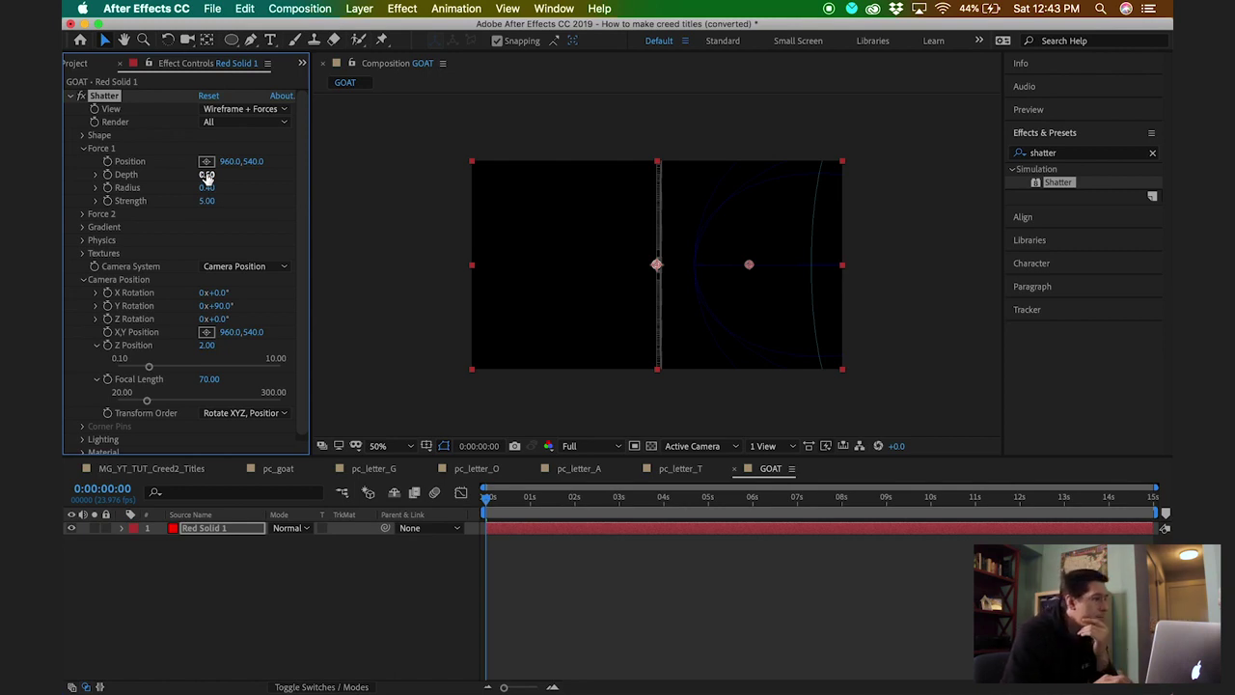
{"action": "left_click", "coordinate": [90, 150]}
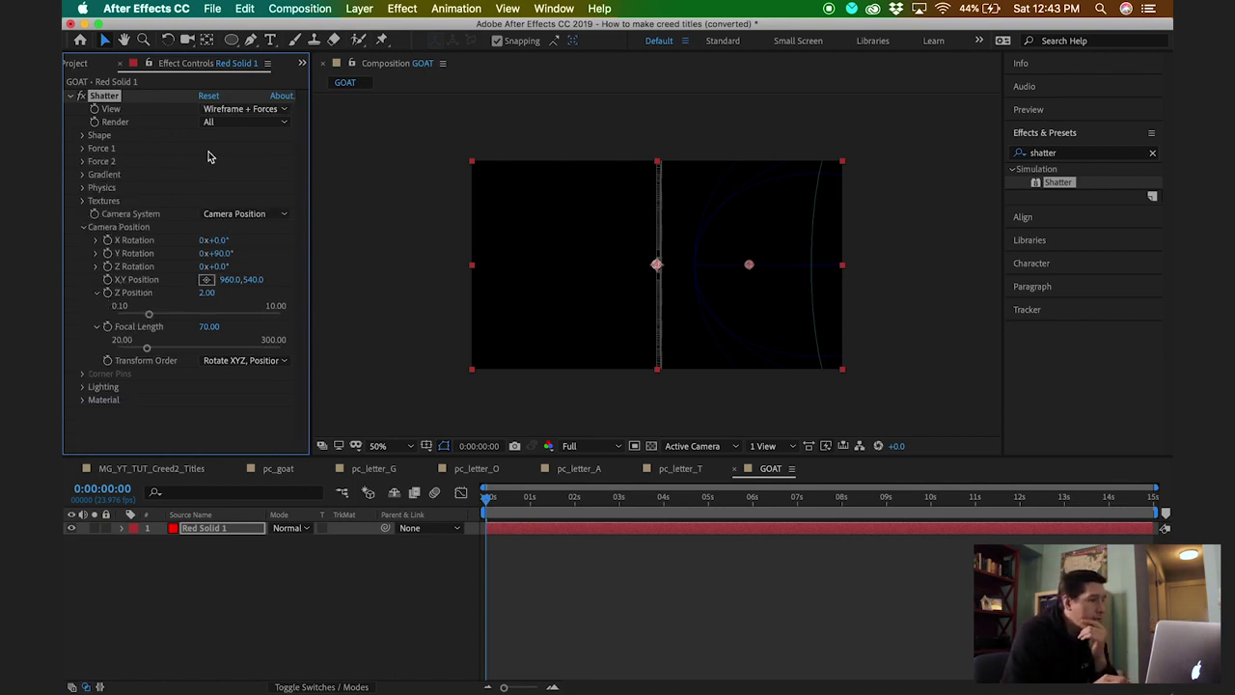
Set the Shatter camera's Y Rotation back to 0°.
{"action": "left_click", "coordinate": [219, 255]}
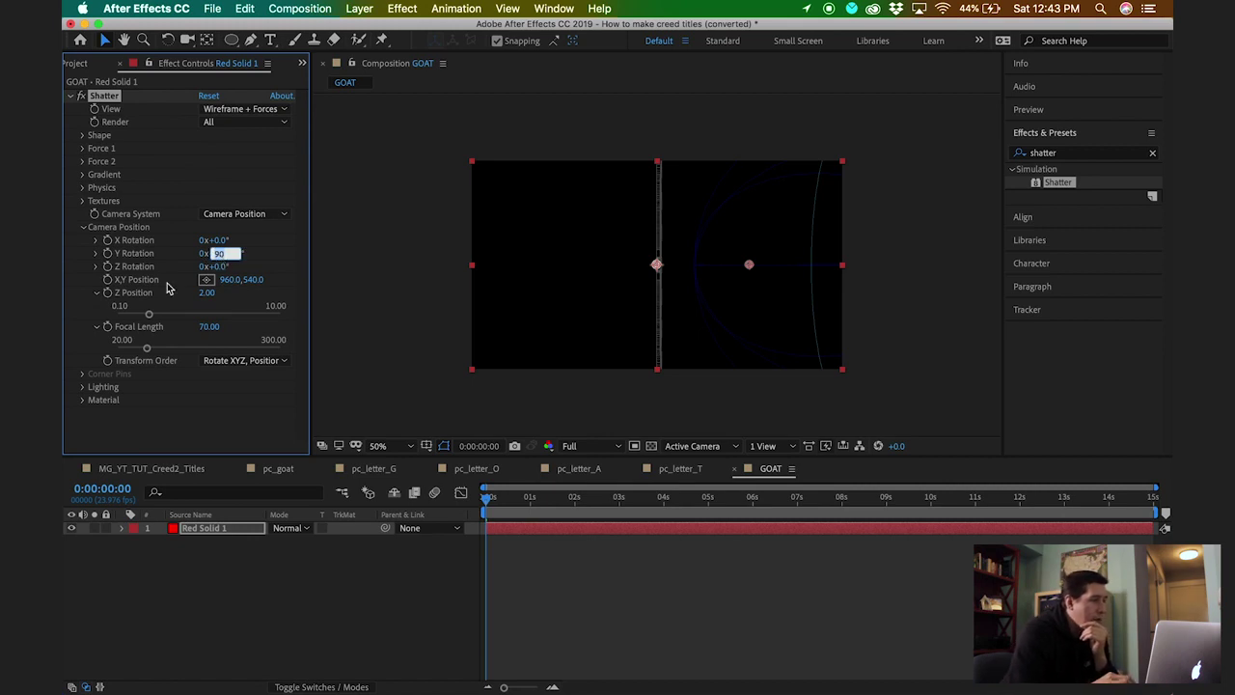
{"action": "type", "text": "0"}
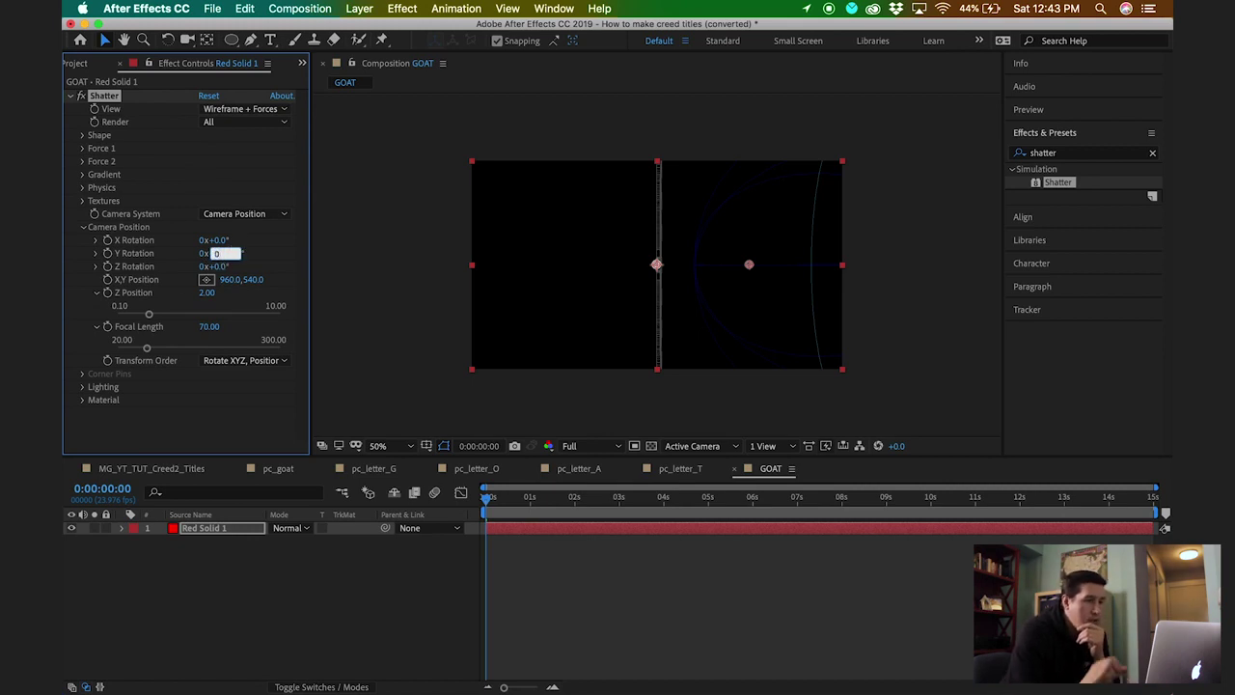
{"action": "key", "text": "Return"}
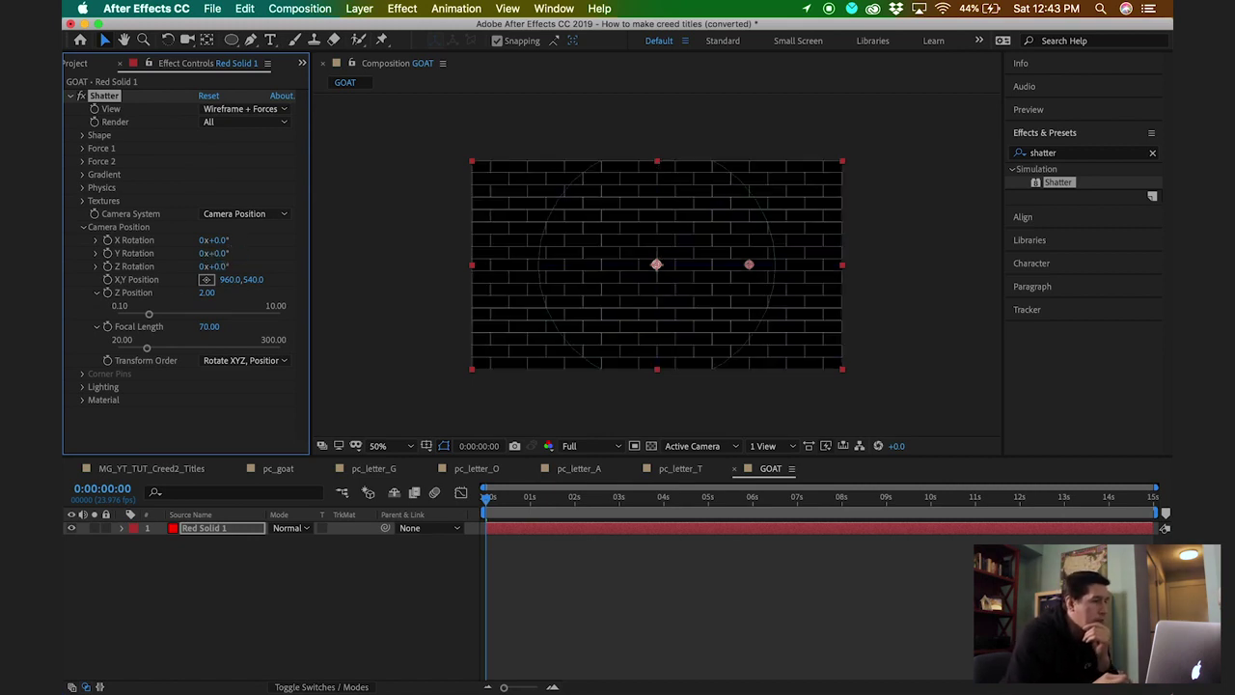
Add a text layer reading "G" to the composition and set its font size to 400 px.
{"action": "left_click", "coordinate": [235, 598]}
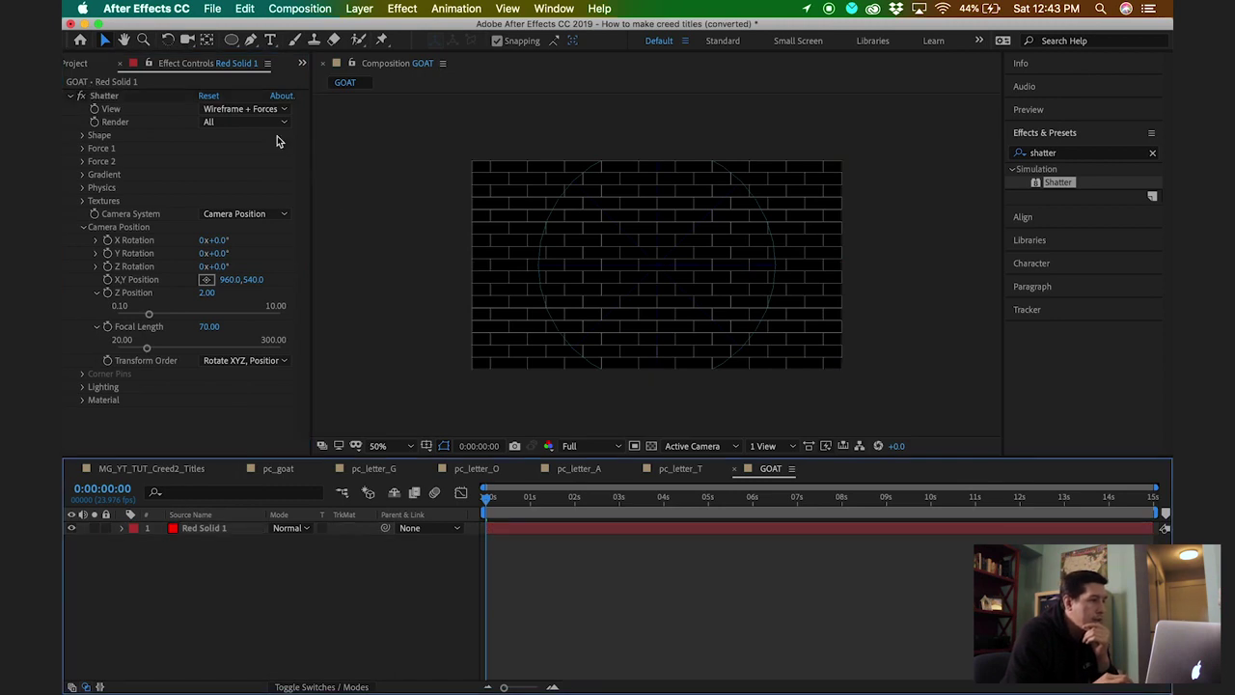
{"action": "left_click", "coordinate": [270, 39]}
{"action": "left_click", "coordinate": [620, 258]}
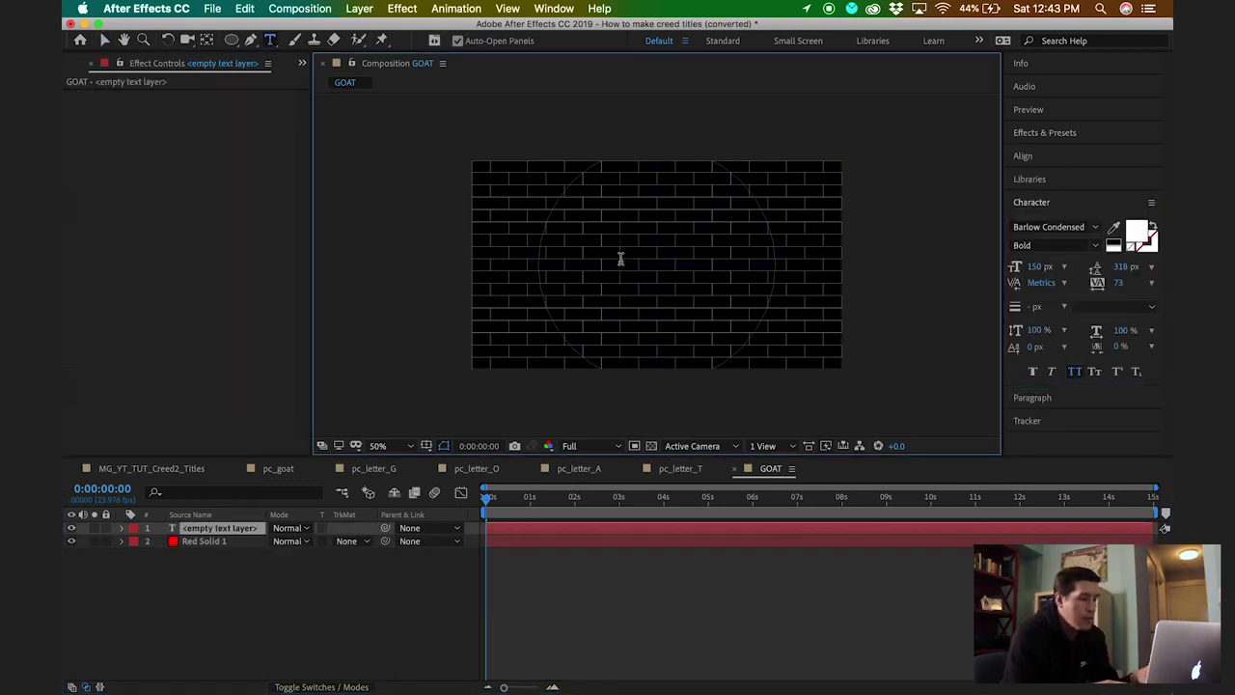
{"action": "type", "text": "G"}
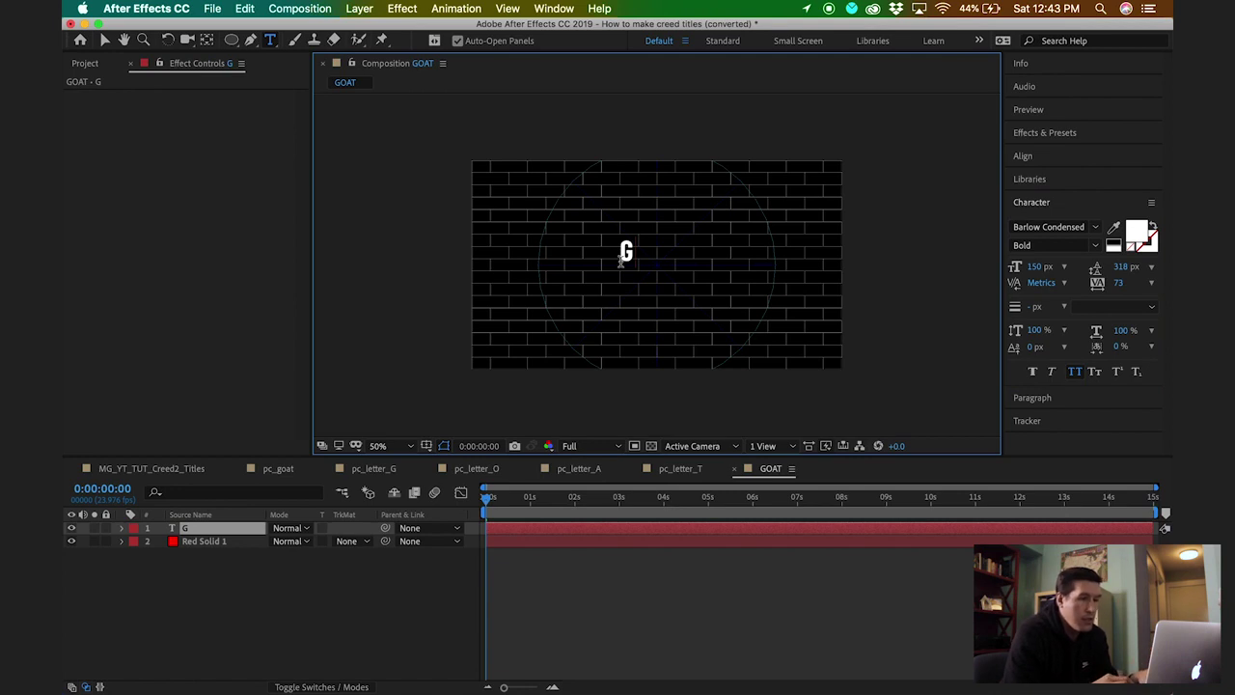
{"action": "key", "text": "super+a"}
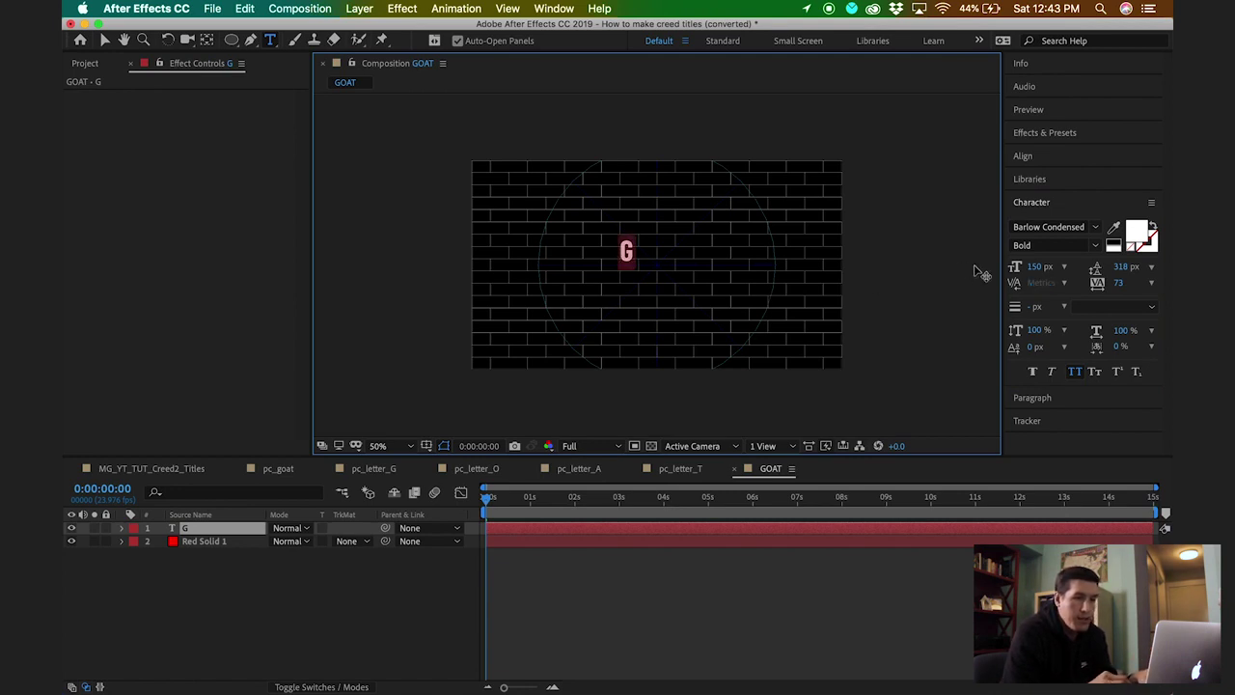
{"action": "left_click", "coordinate": [1034, 267]}
{"action": "type", "text": "400"}
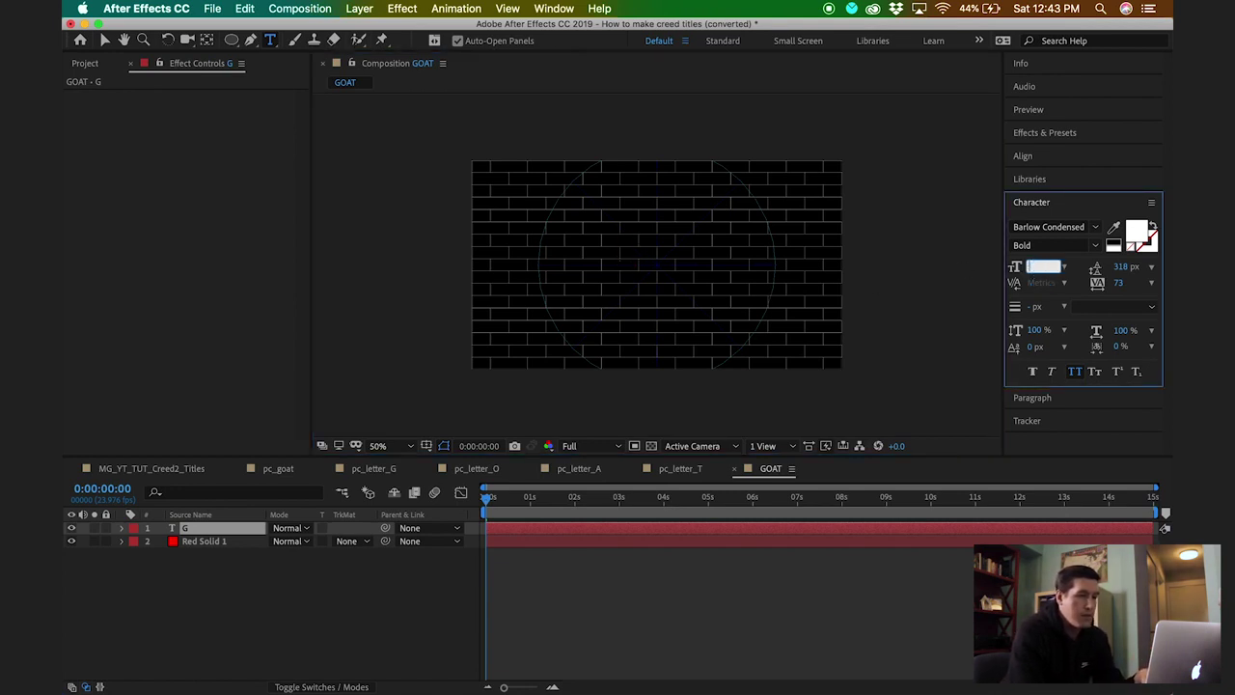
{"action": "key", "text": "Return"}
Centre the G text layer horizontally and vertically in the composition.
{"action": "left_click", "coordinate": [1025, 155]}
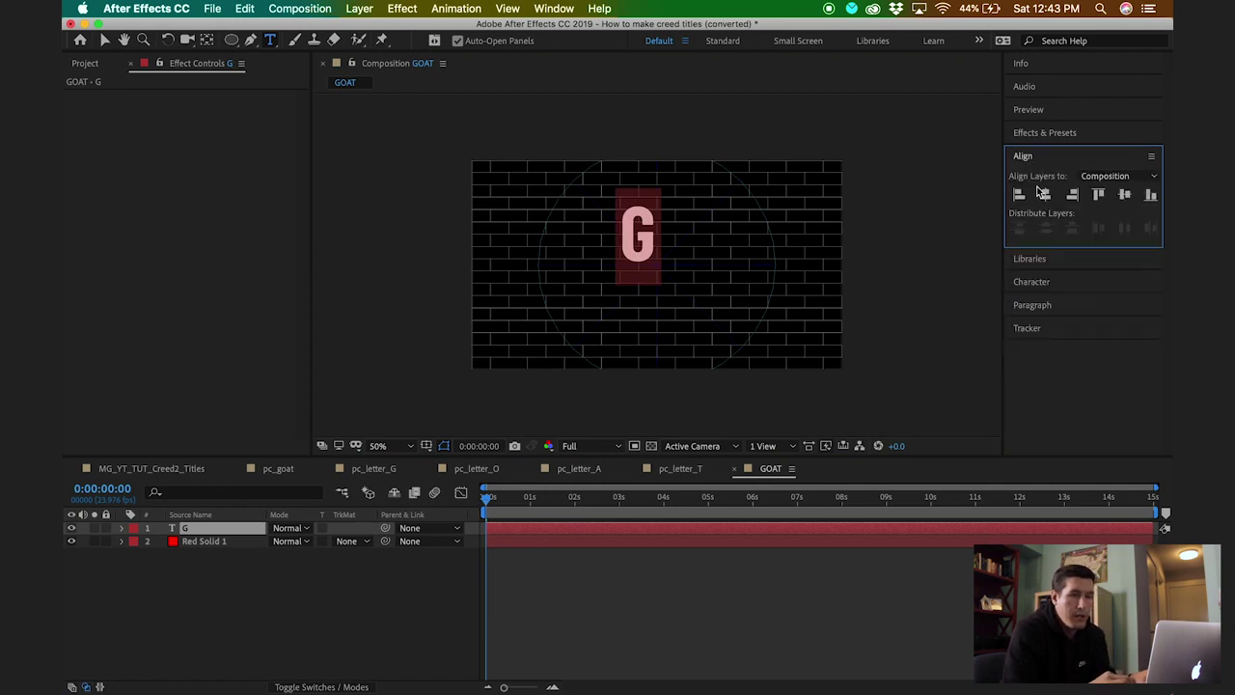
{"action": "left_click", "coordinate": [1045, 194]}
{"action": "left_click", "coordinate": [1124, 194]}
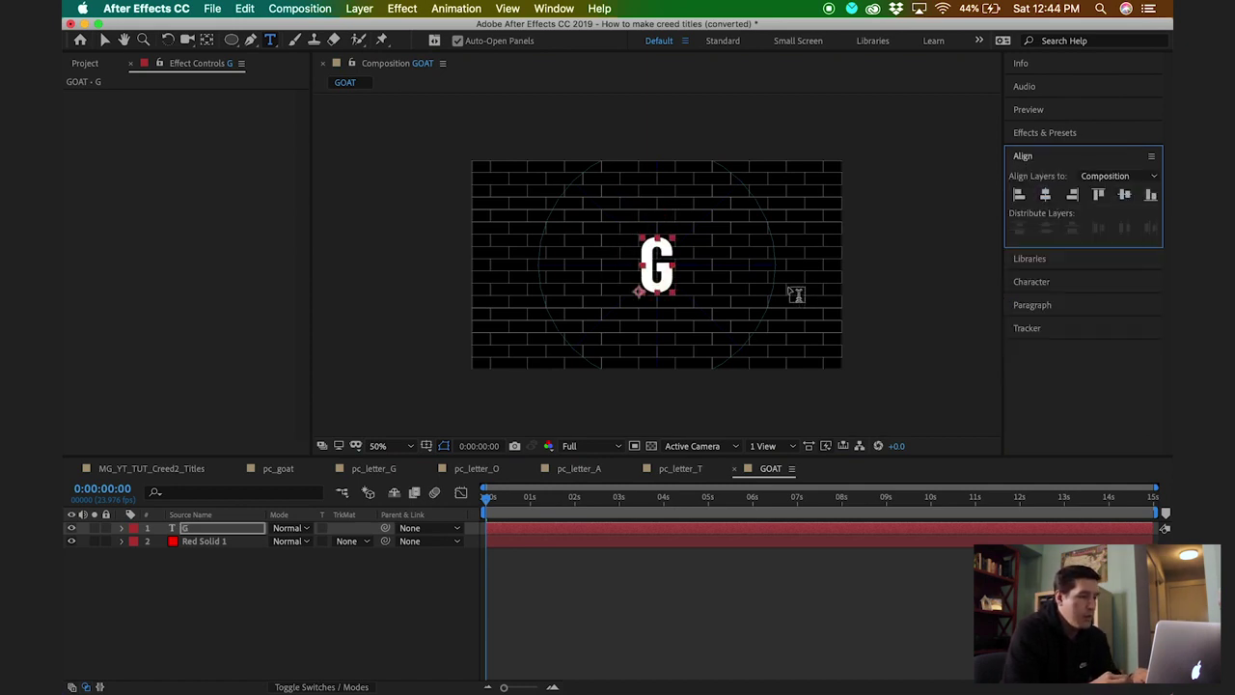
Move the anchor point of the G text layer to the centre of the letter.
{"action": "left_click", "coordinate": [279, 579]}
{"action": "left_click", "coordinate": [226, 534]}
{"action": "key", "text": "y"}
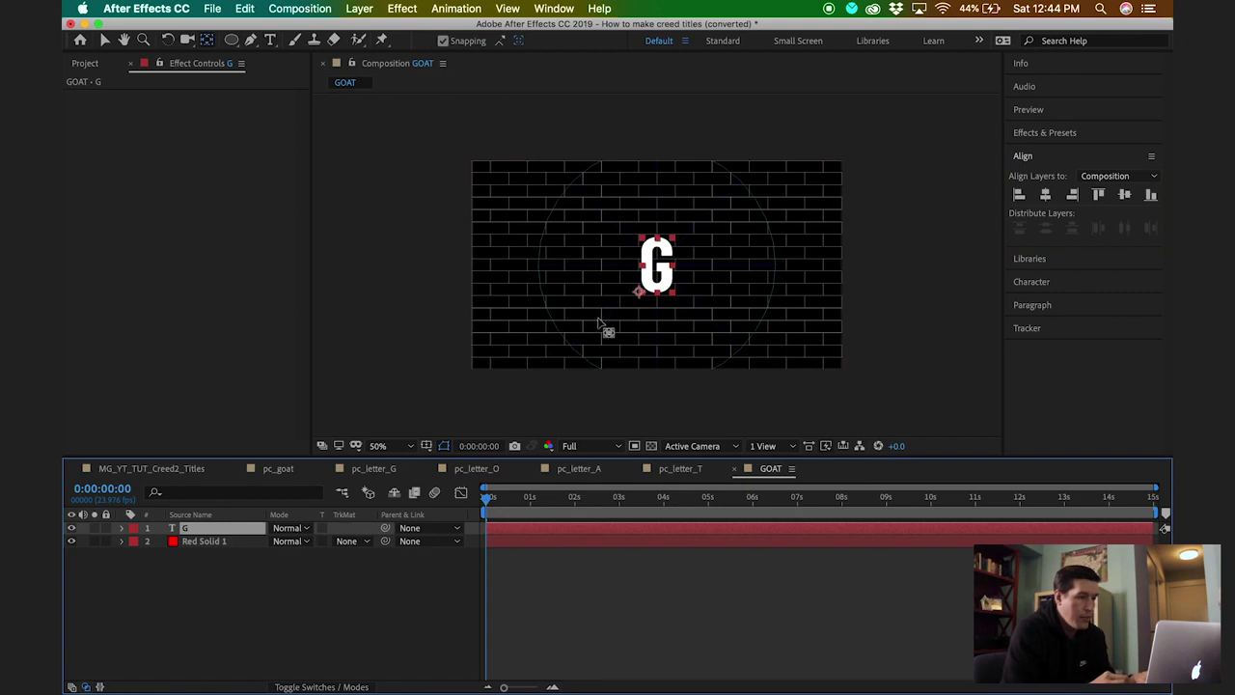
{"action": "left_click_drag", "start_coordinate": [639, 292], "coordinate": [656, 266]}
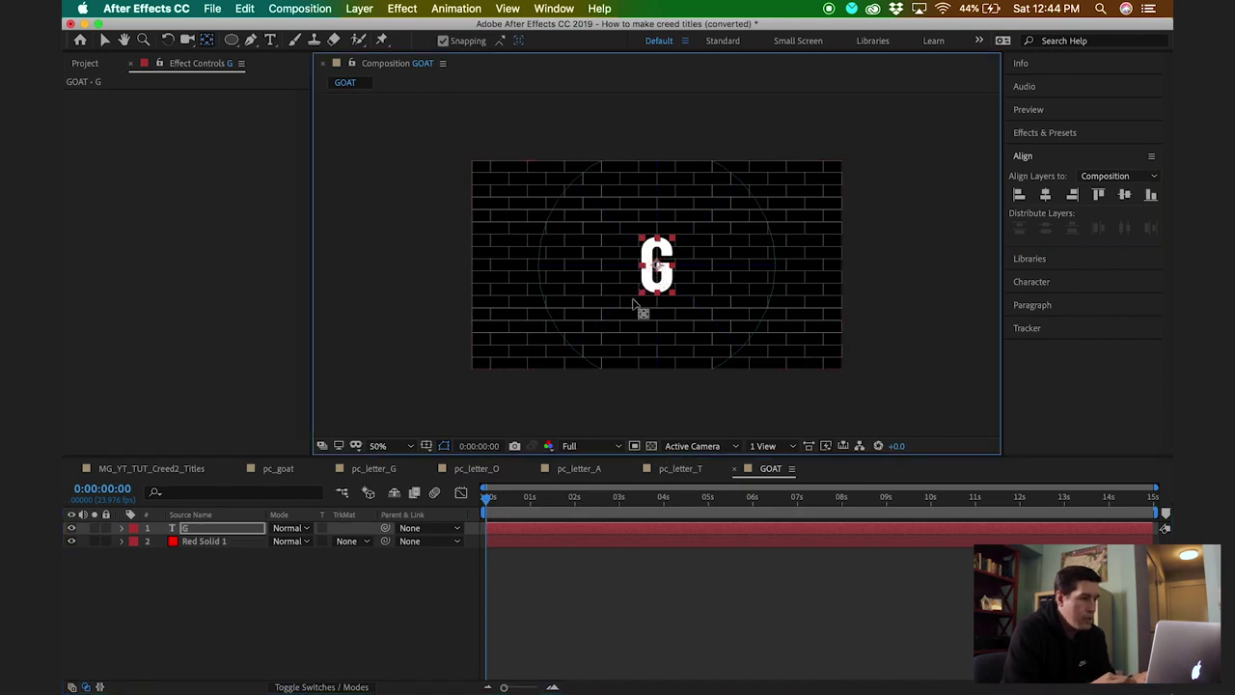
{"action": "left_click", "coordinate": [298, 590]}
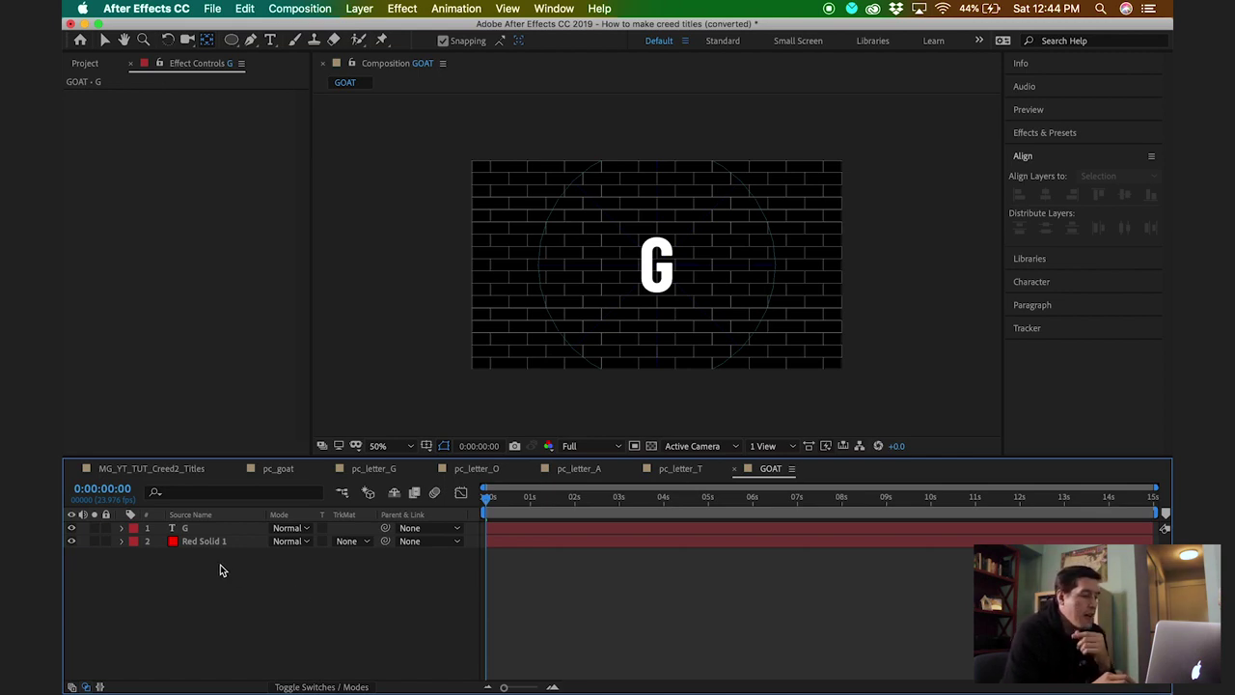
Set the Shape pattern of the red solid's Shatter effect to Custom.
{"action": "left_click", "coordinate": [214, 533]}
{"action": "left_click", "coordinate": [214, 540]}
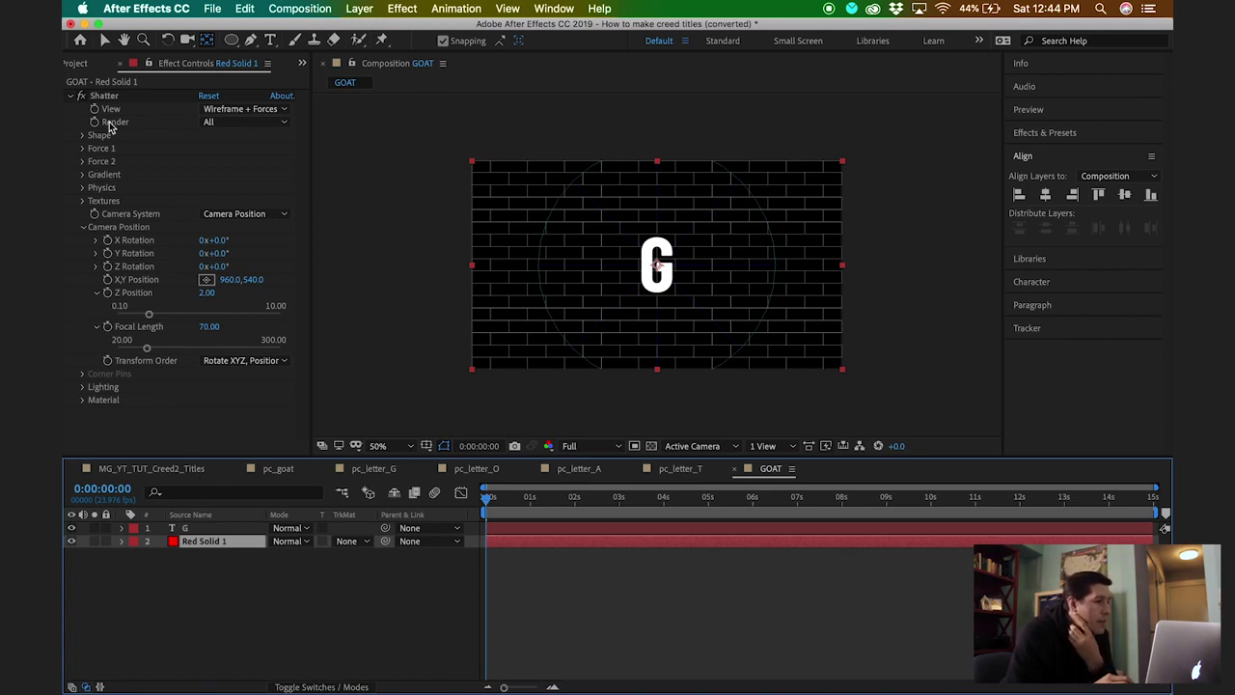
{"action": "left_click", "coordinate": [84, 227]}
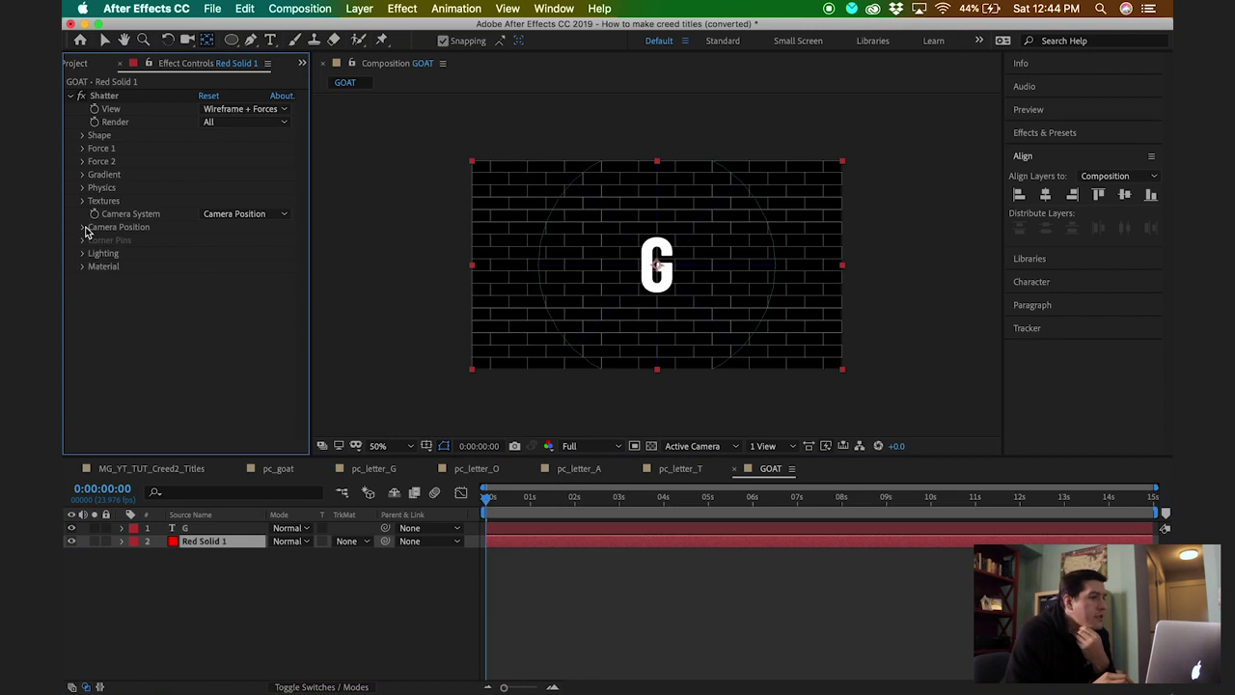
{"action": "left_click", "coordinate": [83, 201]}
{"action": "left_click", "coordinate": [83, 200]}
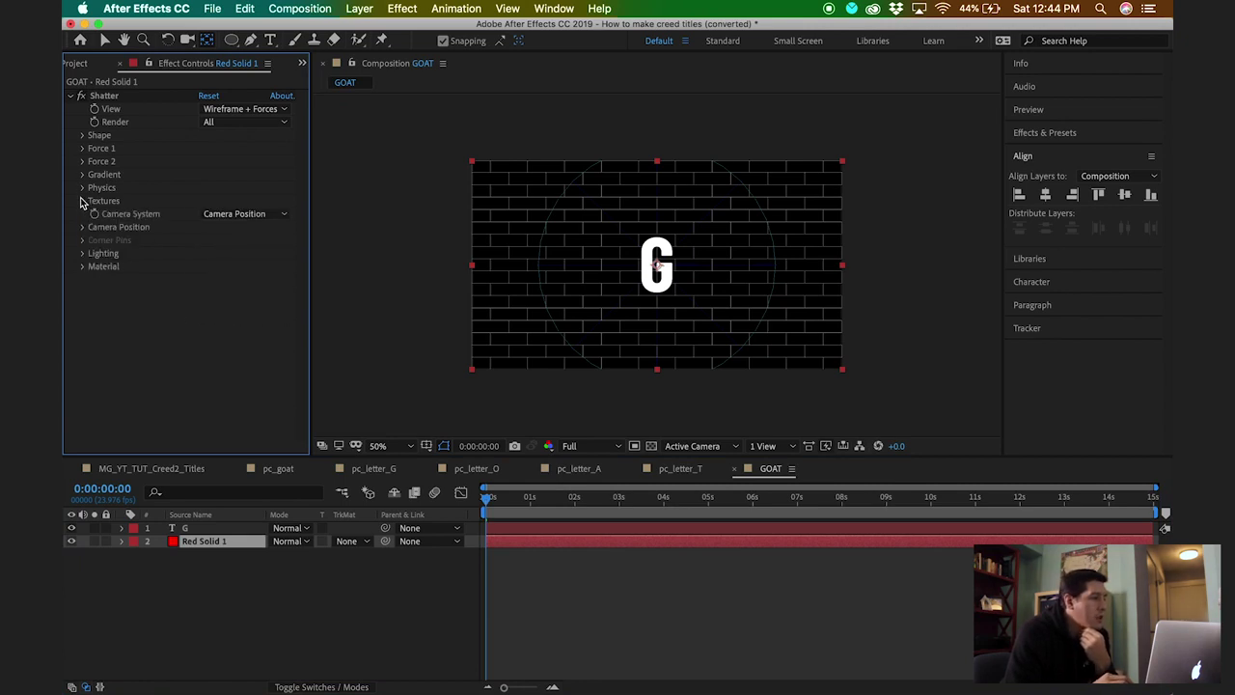
{"action": "left_click", "coordinate": [83, 135]}
{"action": "left_click", "coordinate": [214, 149]}
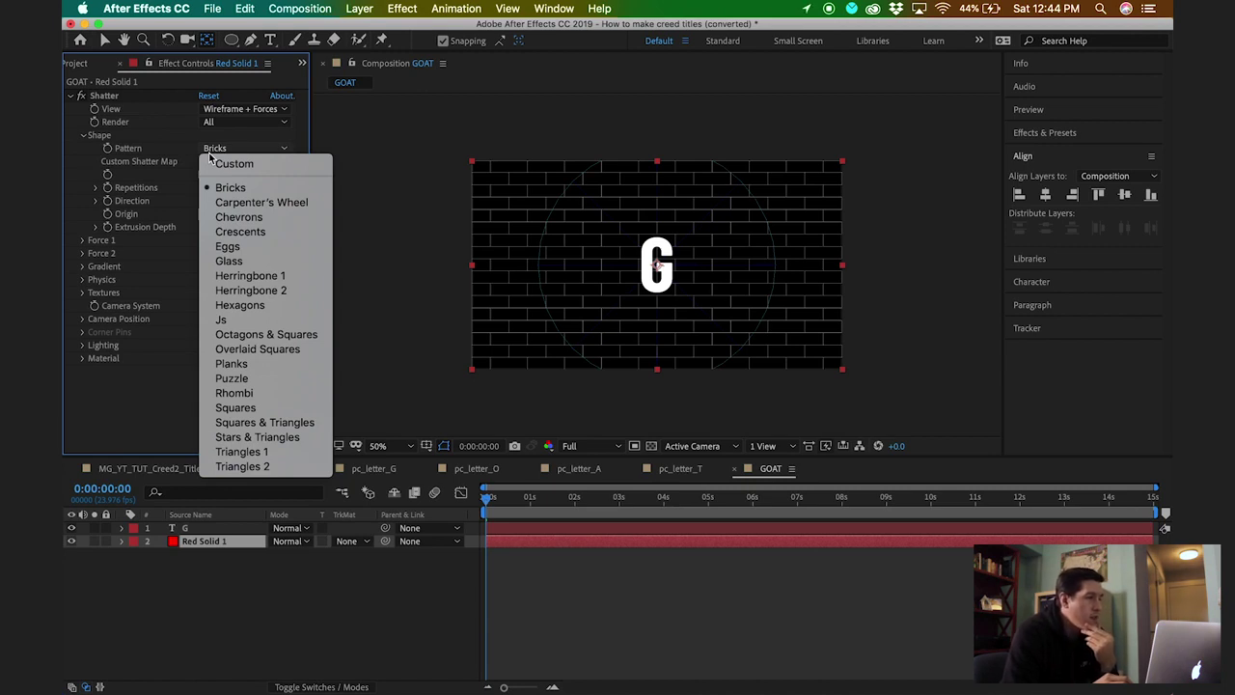
{"action": "left_click", "coordinate": [218, 166]}
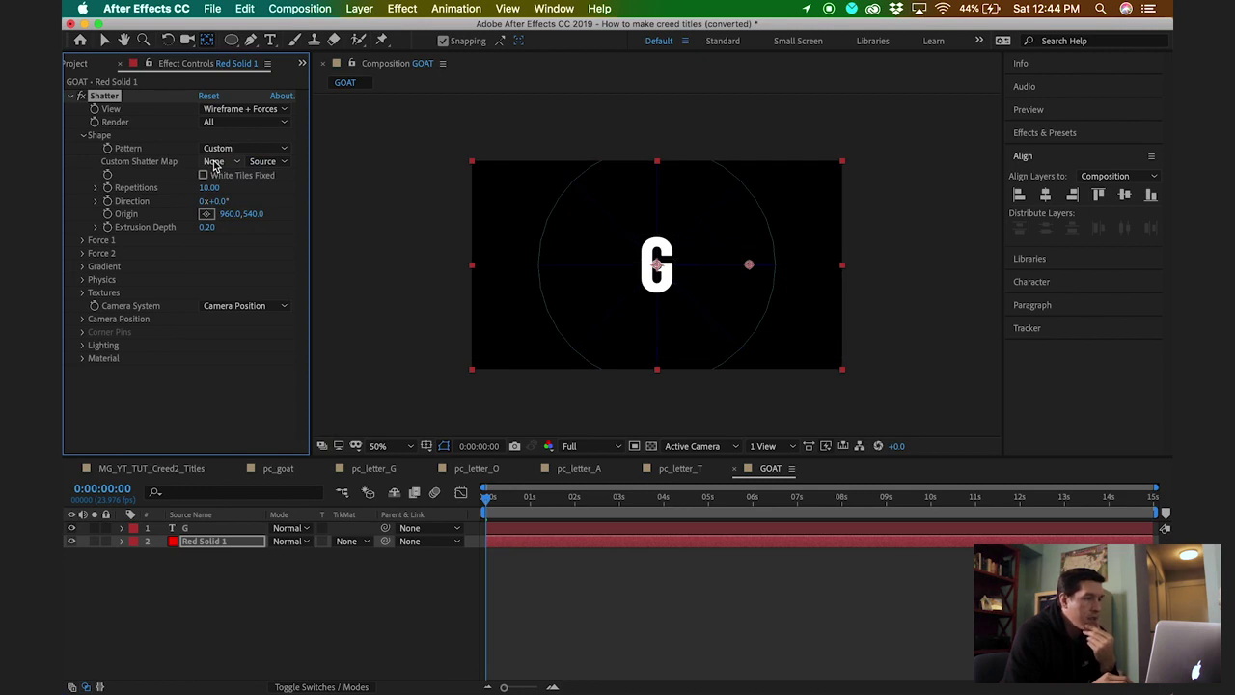
Use the G text layer as the Shatter effect's custom shatter map and switch the effect's view to Rendered.
{"action": "left_click", "coordinate": [214, 162]}
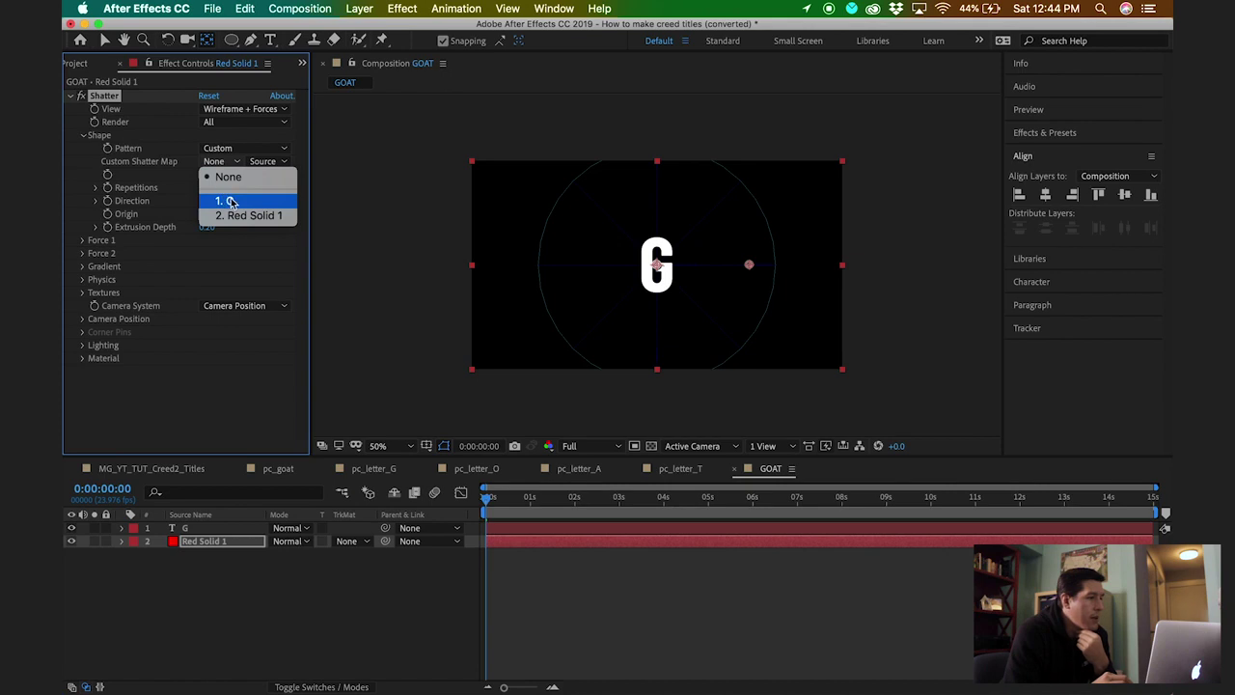
{"action": "left_click", "coordinate": [230, 201]}
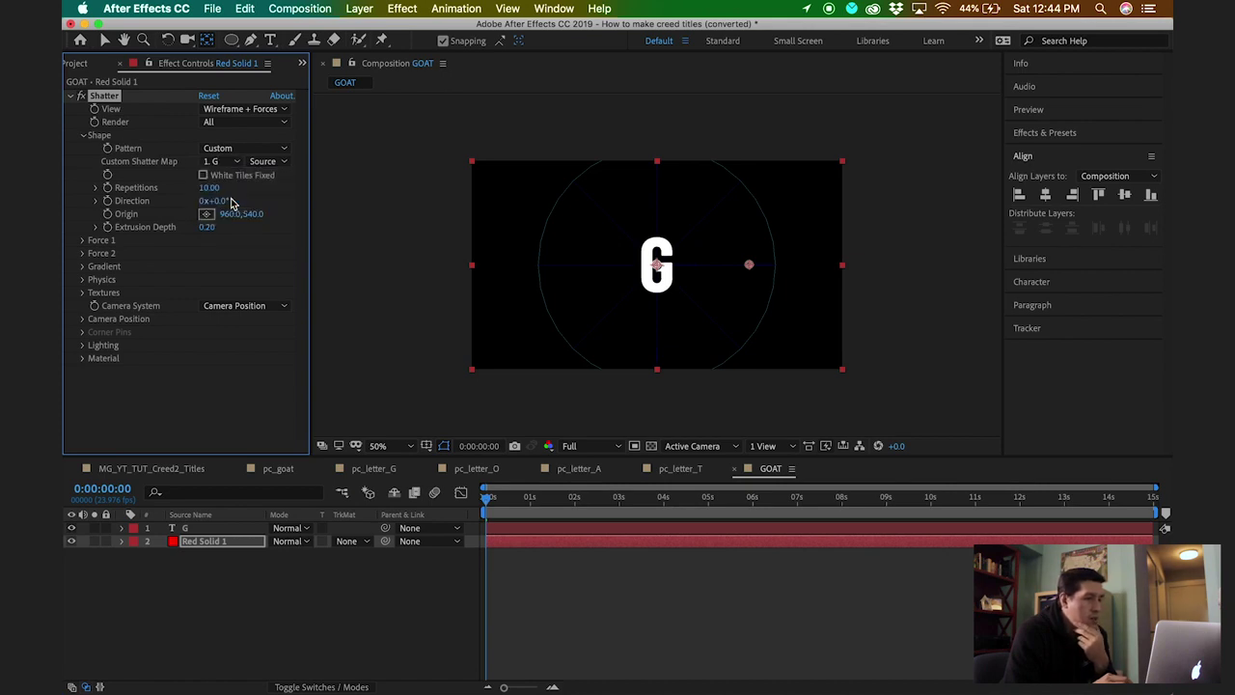
{"action": "left_click", "coordinate": [175, 402]}
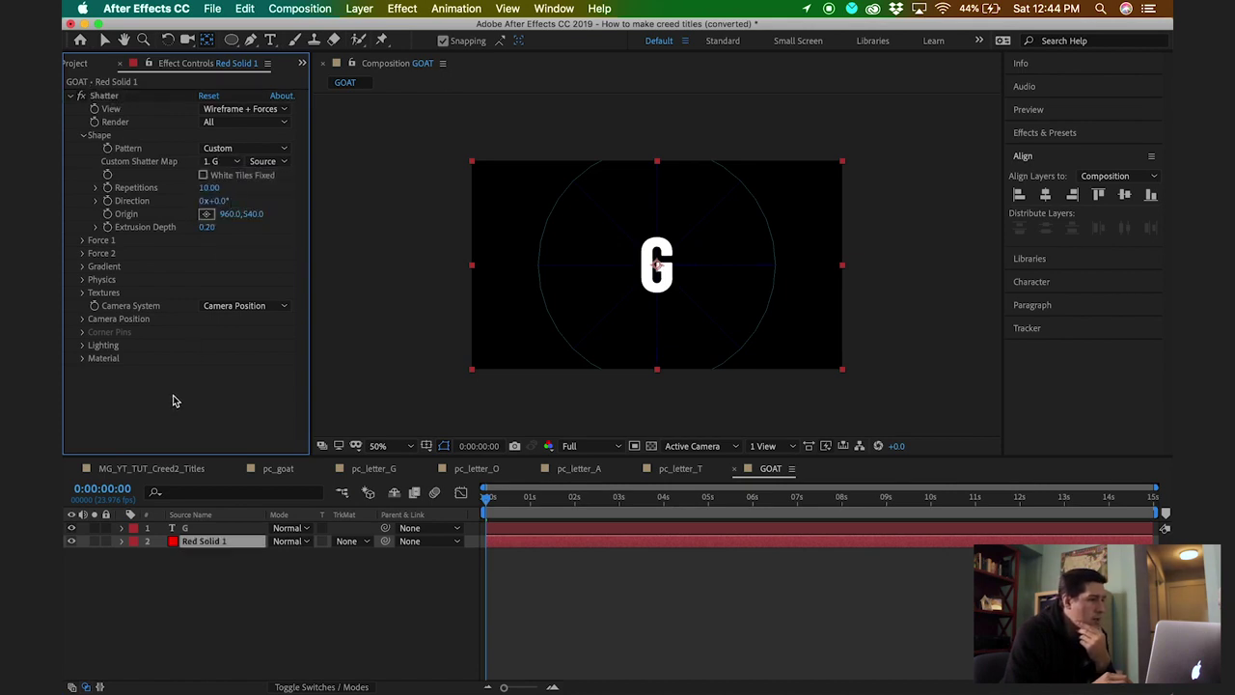
{"action": "left_click", "coordinate": [236, 112]}
{"action": "left_click", "coordinate": [232, 124]}
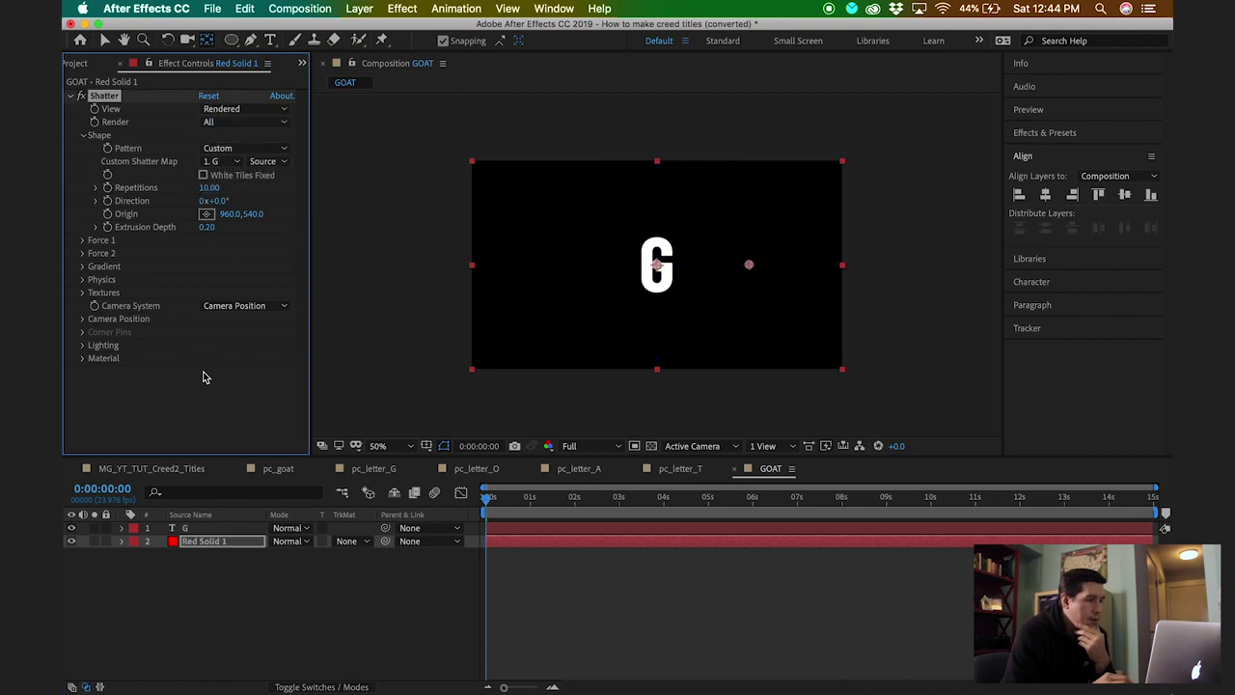
{"action": "left_click", "coordinate": [184, 593]}
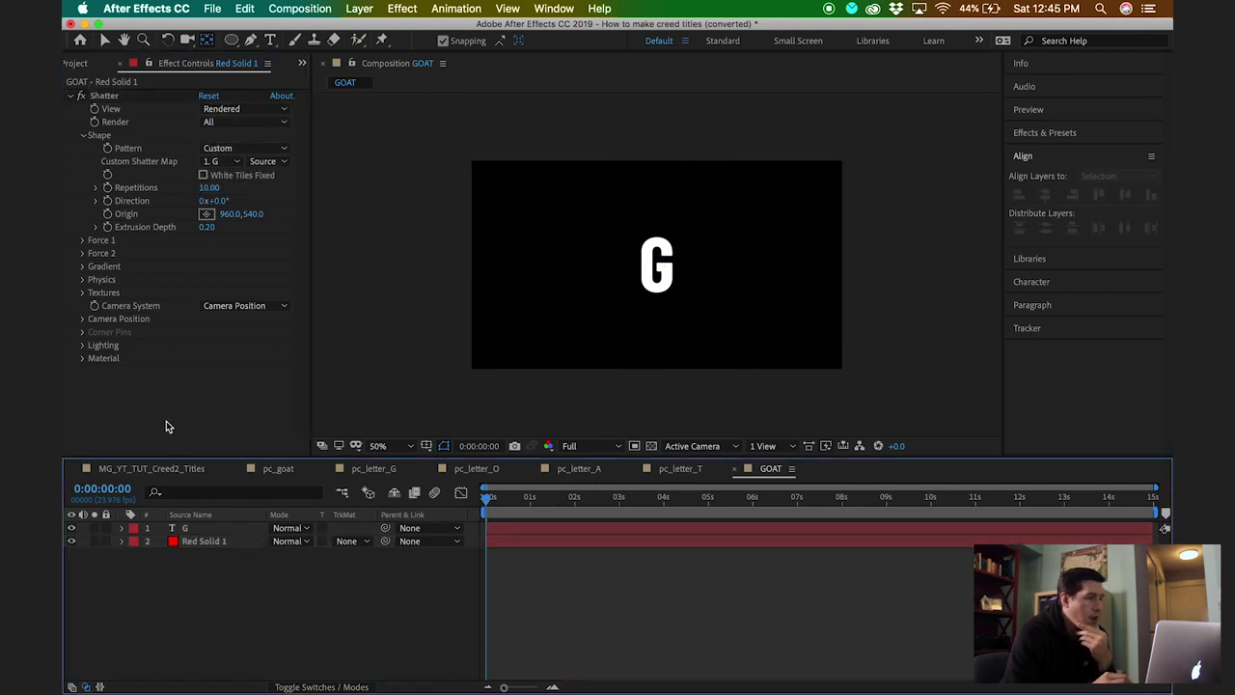
Add all four Creed_Texture_Tape images from the Textures folder to the GOAT composition, above the G text layer.
{"action": "left_click", "coordinate": [85, 64]}
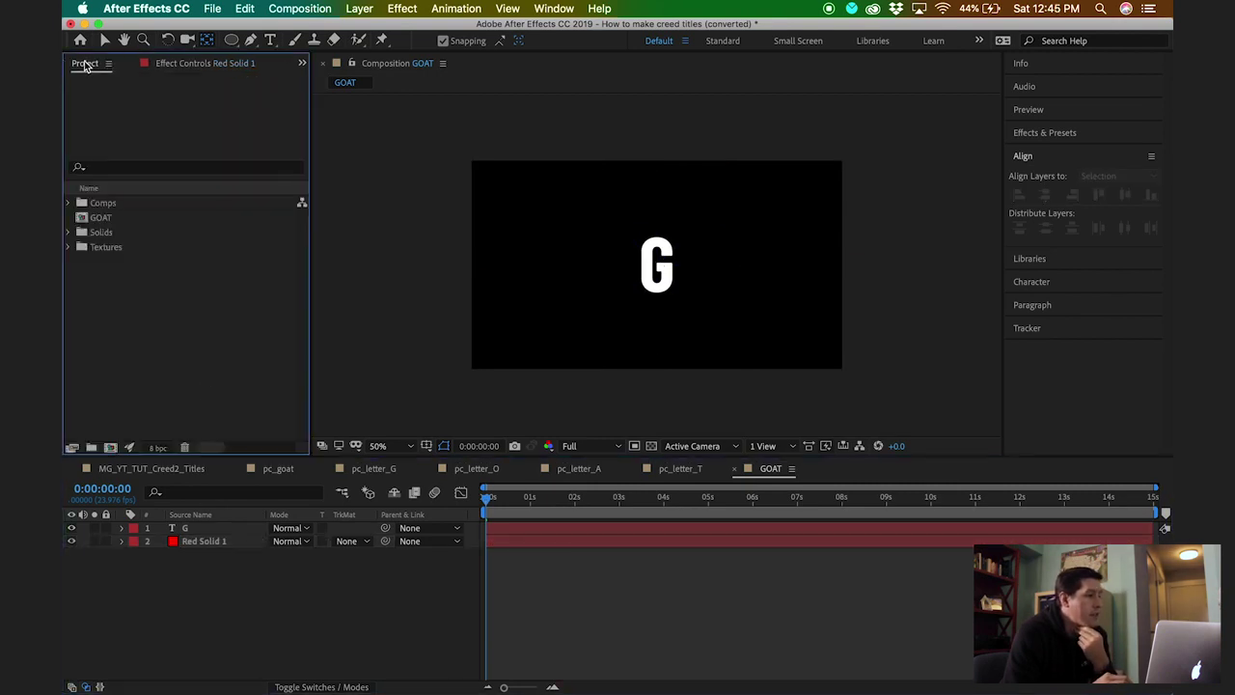
{"action": "left_click", "coordinate": [70, 247]}
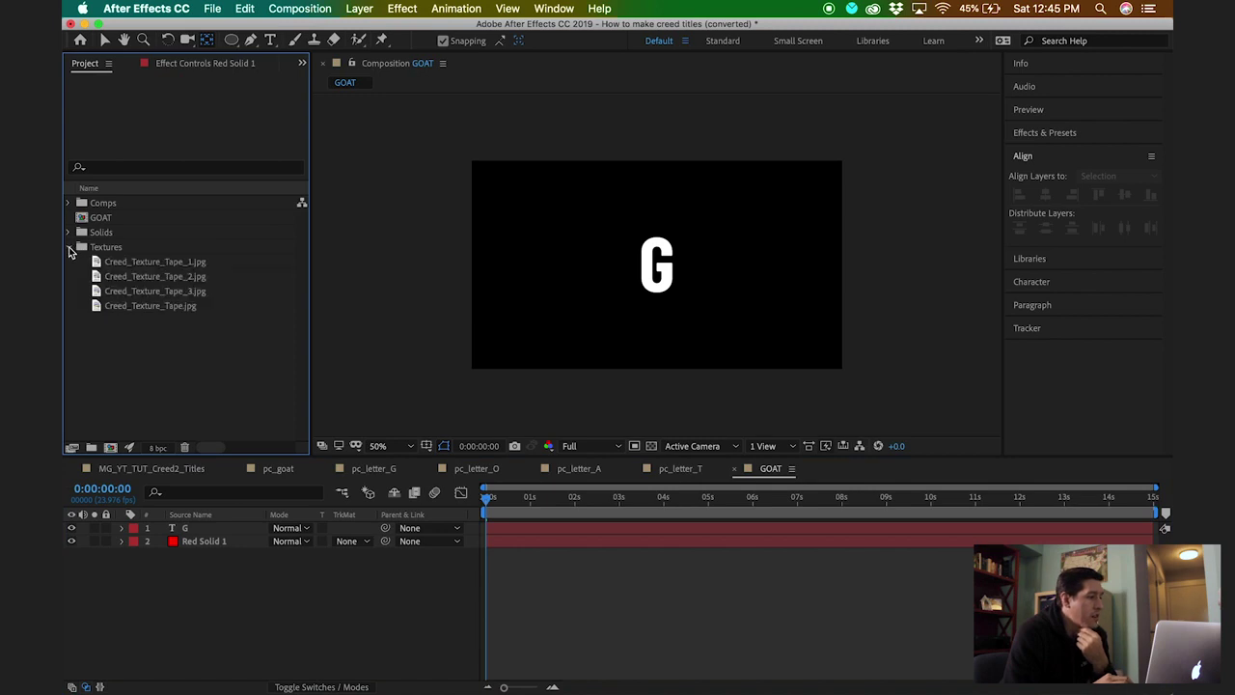
{"action": "left_click", "coordinate": [116, 262]}
{"action": "left_click", "coordinate": [132, 305], "text": "shift"}
{"action": "left_click_drag", "start_coordinate": [139, 303], "coordinate": [189, 527]}
{"action": "left_click", "coordinate": [196, 613]}
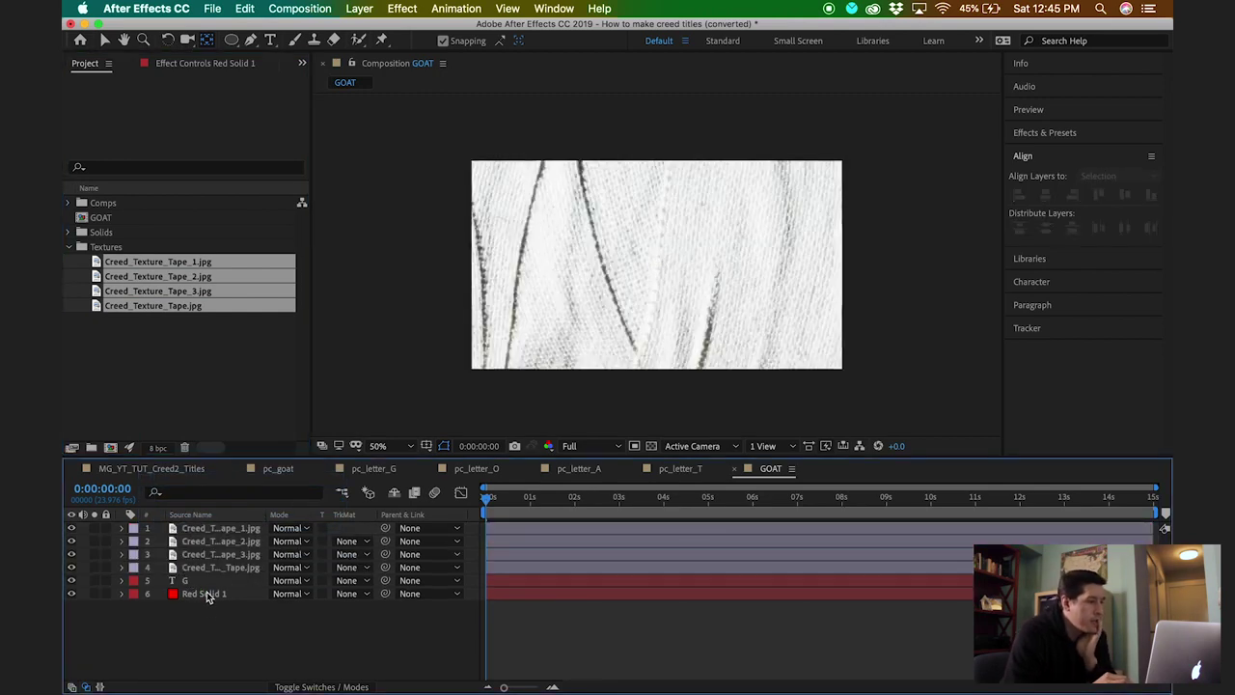
Scale all four Creed_Texture_Tape layers to 50%.
{"action": "left_click", "coordinate": [207, 569]}
{"action": "left_click", "coordinate": [219, 530], "text": "shift"}
{"action": "key", "text": "s"}
{"action": "left_click", "coordinate": [294, 541]}
{"action": "type", "text": "50"}
{"action": "key", "text": "Return"}
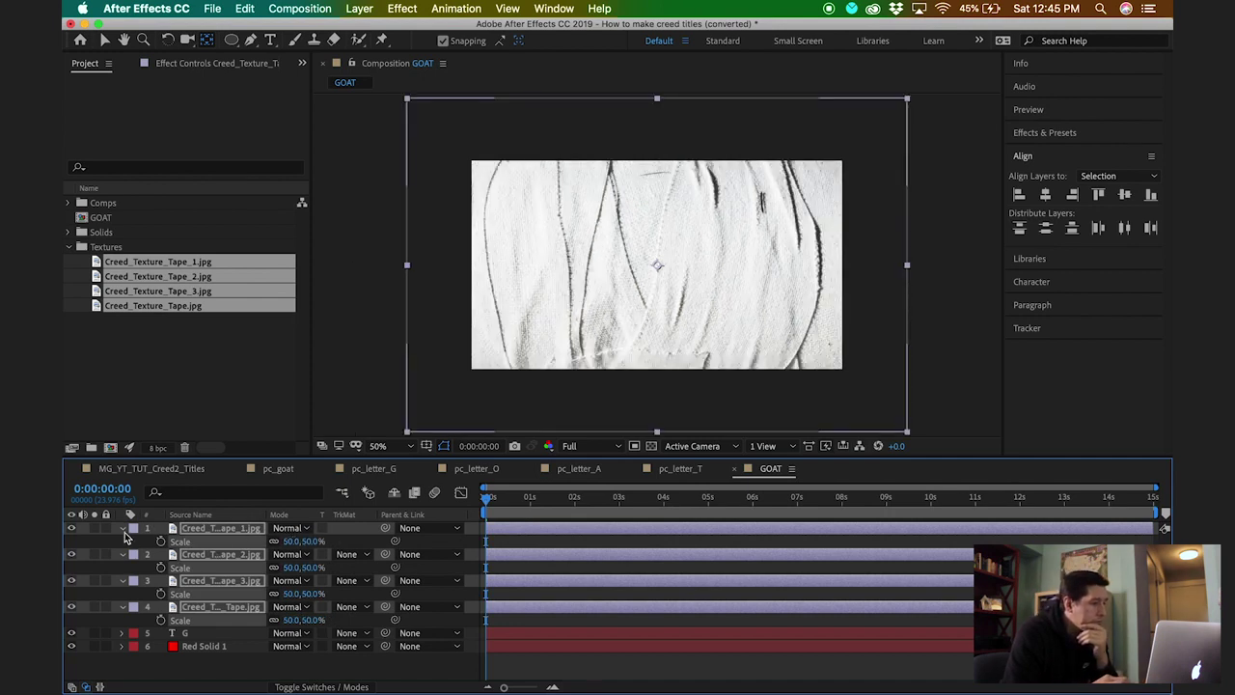
{"action": "key", "text": "s"}
{"action": "left_click", "coordinate": [154, 625]}
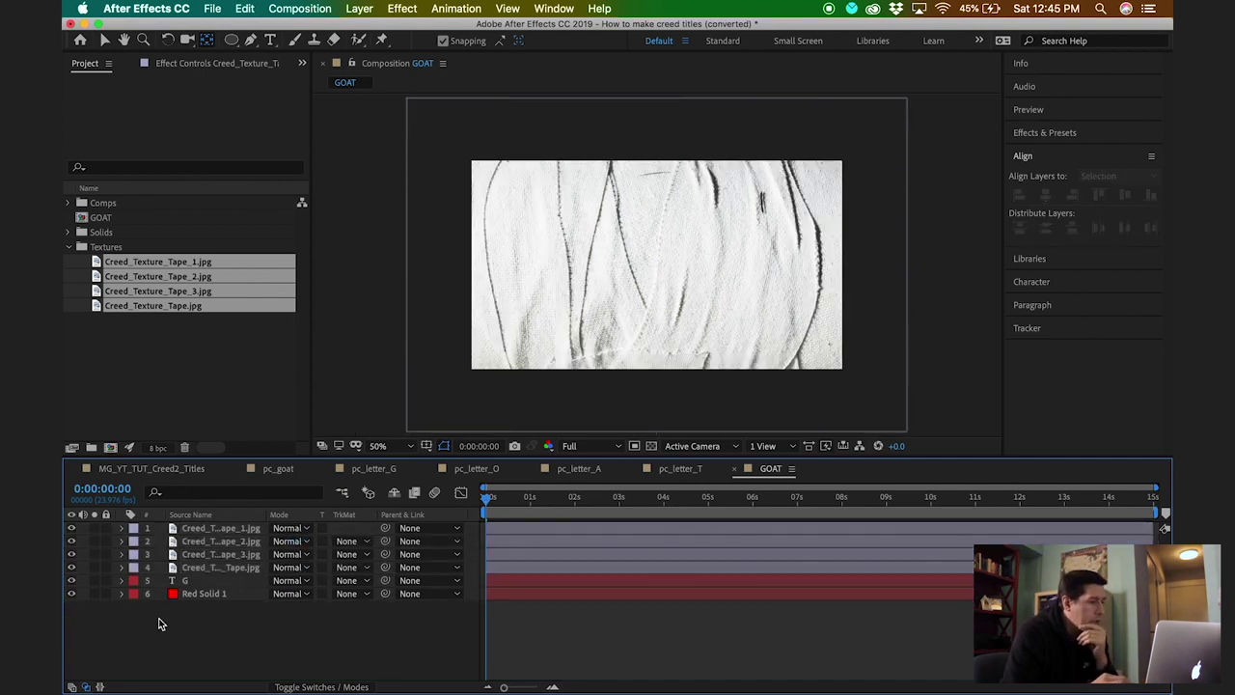
Set the front texture layer of the red solid's Shatter effect to Creed_Texture_Tape.jpg.
{"action": "left_click", "coordinate": [193, 594]}
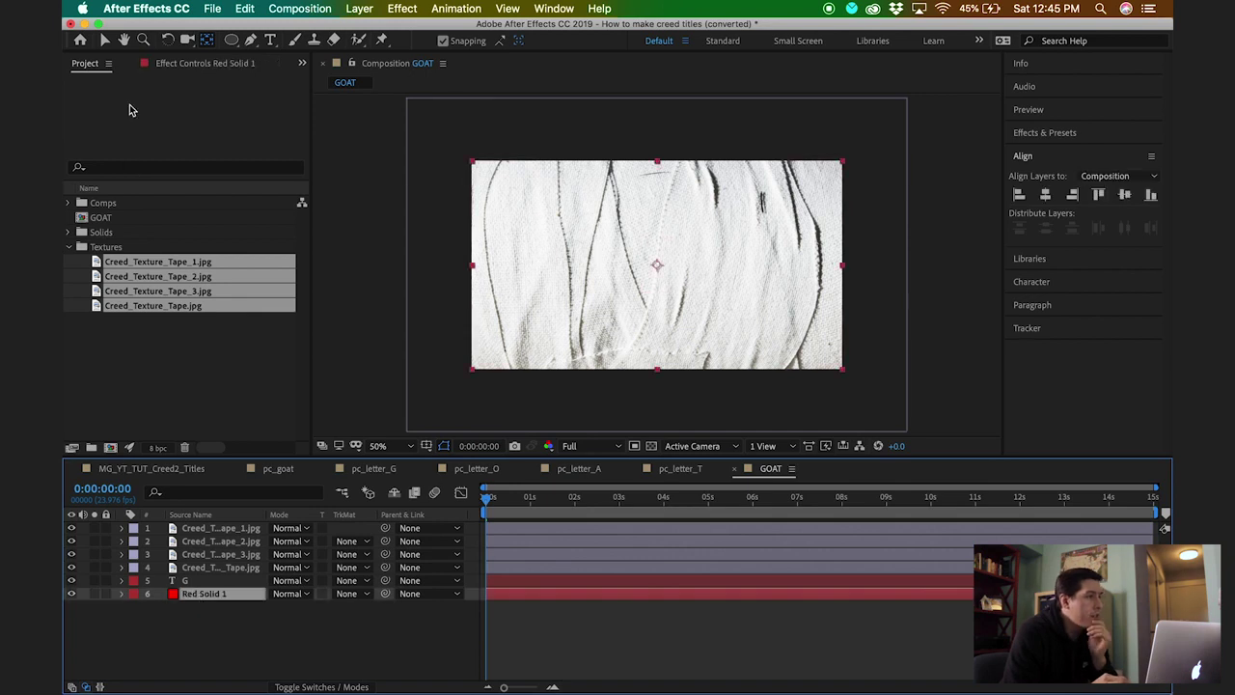
{"action": "left_click", "coordinate": [184, 61]}
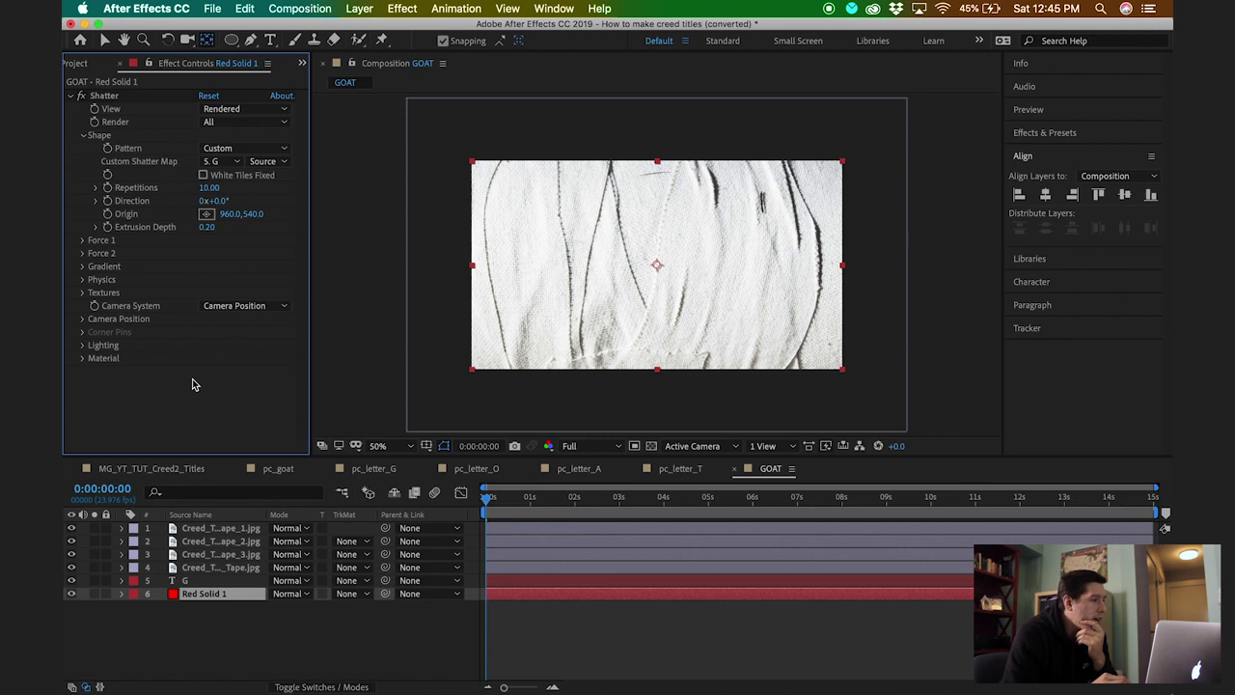
{"action": "left_click", "coordinate": [83, 294]}
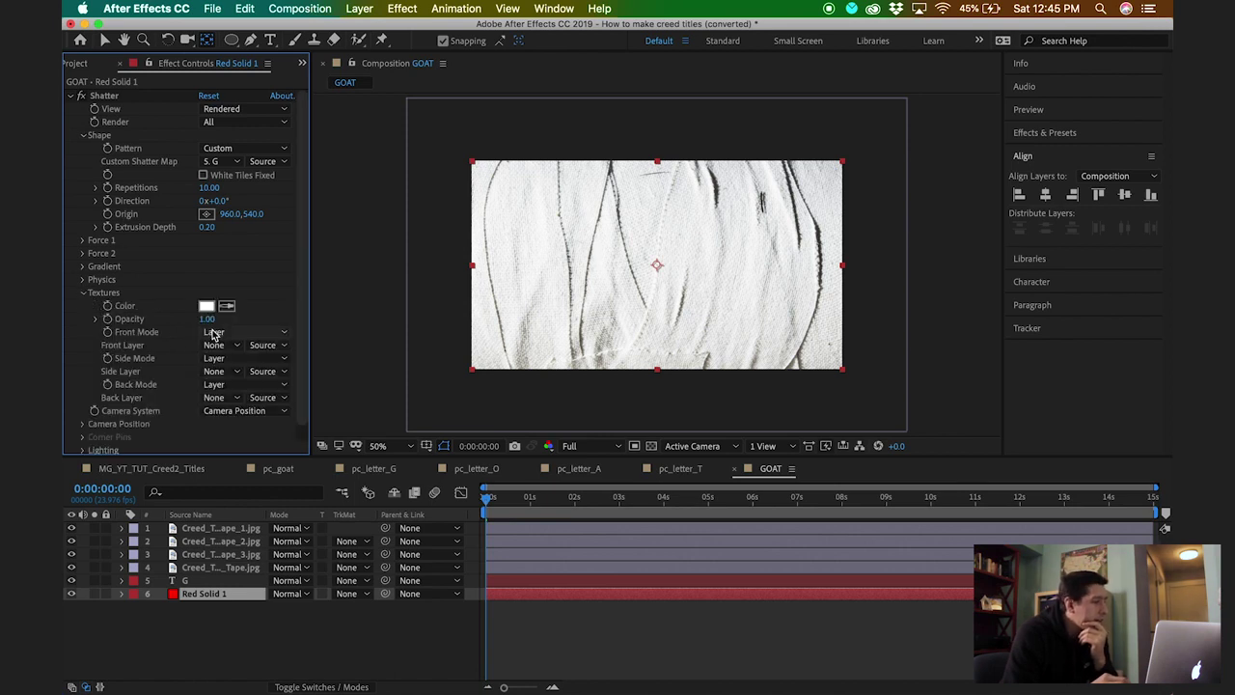
{"action": "left_click", "coordinate": [214, 333]}
{"action": "left_click", "coordinate": [212, 355]}
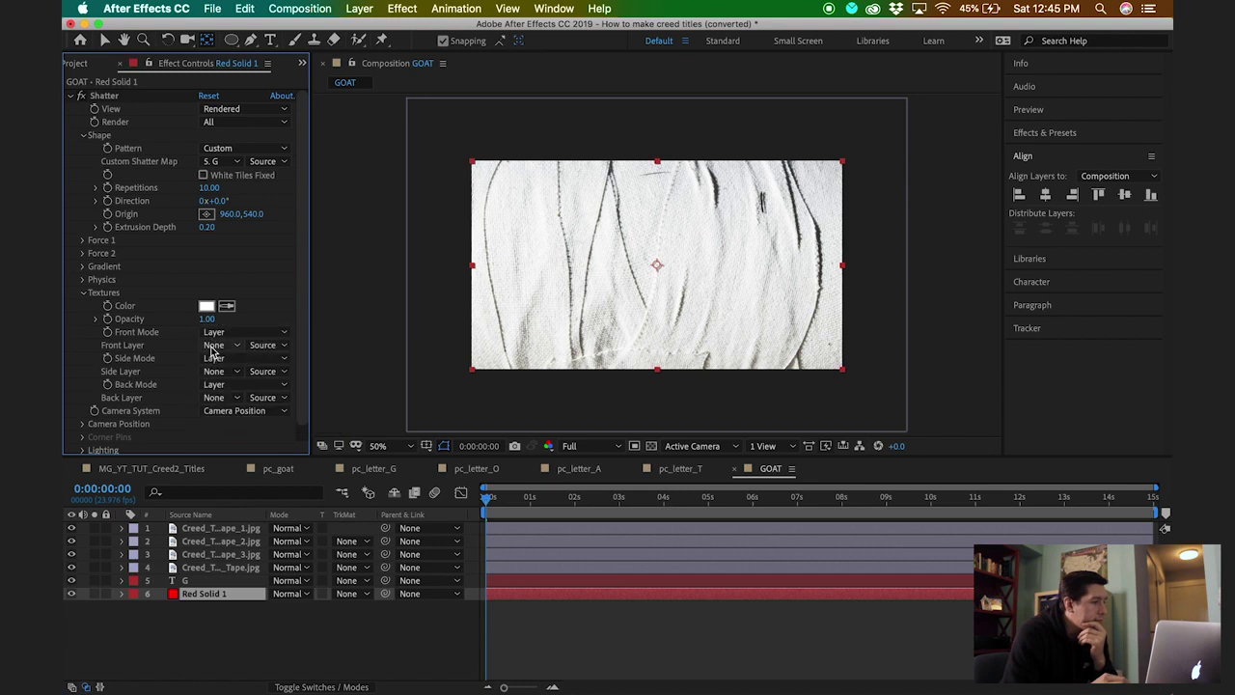
{"action": "left_click", "coordinate": [212, 348]}
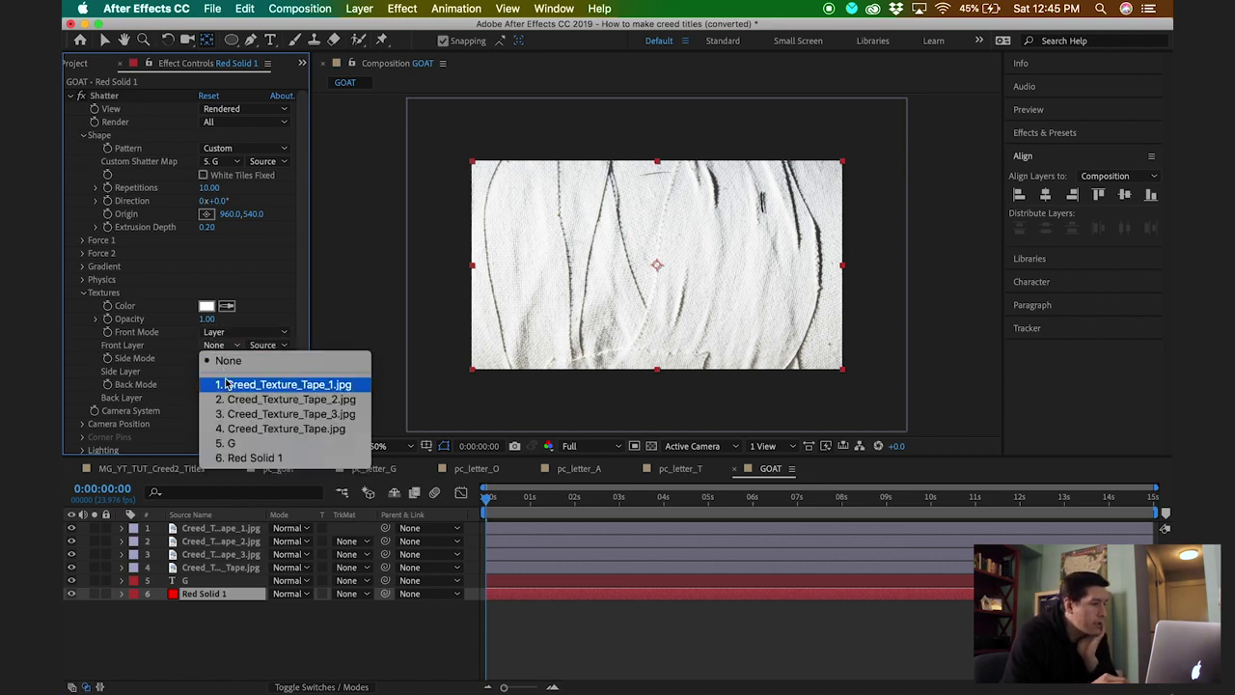
{"action": "left_click", "coordinate": [237, 430]}
Hide the four texture layers and the G text layer, leaving only the red solid visible.
{"action": "left_click_drag", "start_coordinate": [70, 528], "coordinate": [72, 567]}
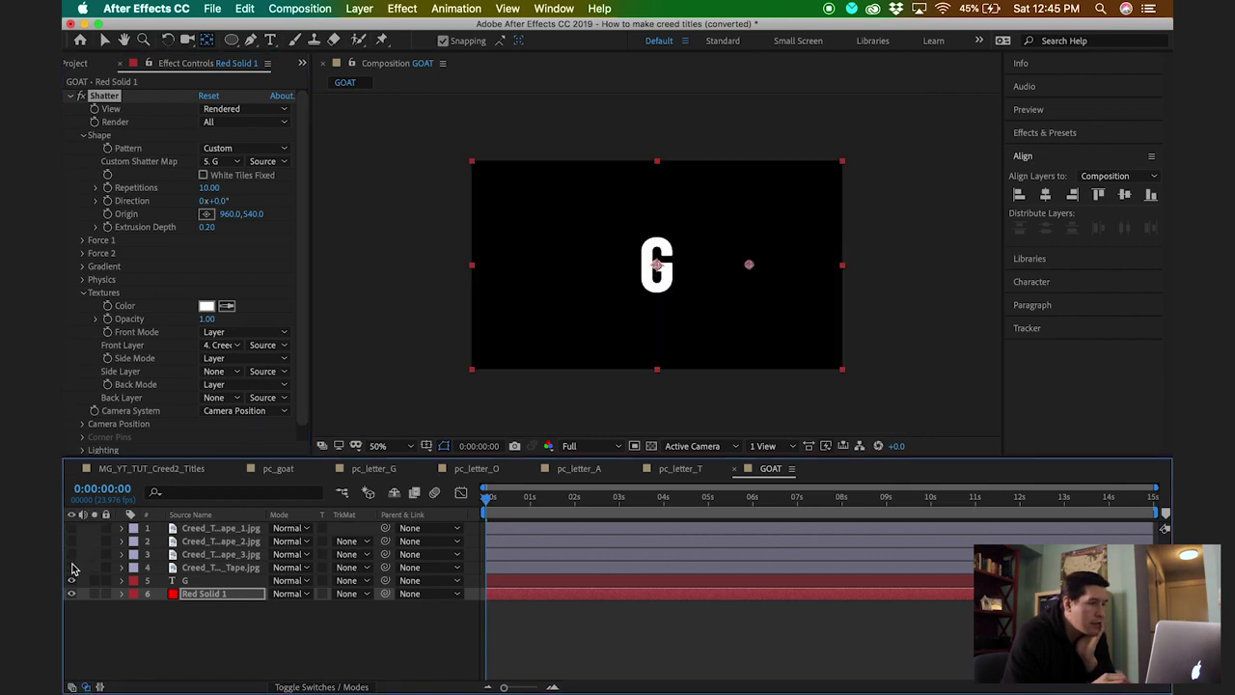
{"action": "key", "text": "super+z"}
{"action": "left_click_drag", "start_coordinate": [73, 583], "coordinate": [73, 528]}
{"action": "left_click_drag", "start_coordinate": [72, 581], "coordinate": [70, 540]}
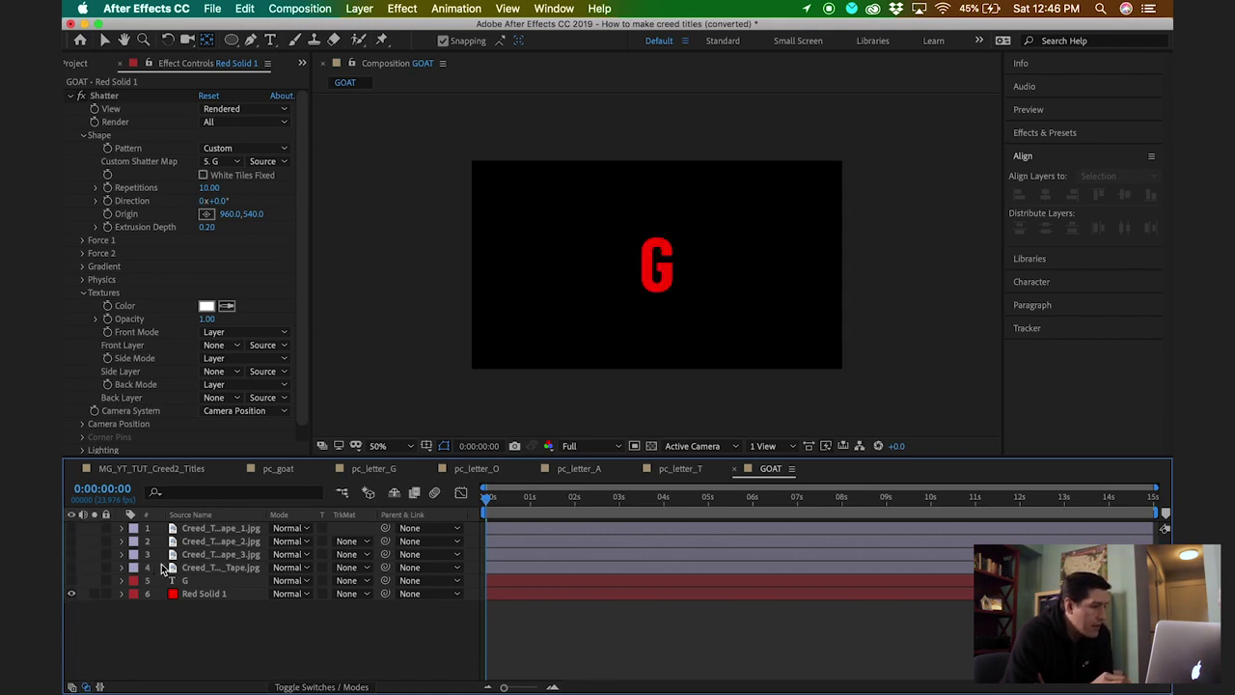
Try Creed_Texture_Tape_1.jpg as the Shatter effect's front layer and inspect the textured letter up close.
{"action": "left_click", "coordinate": [222, 345]}
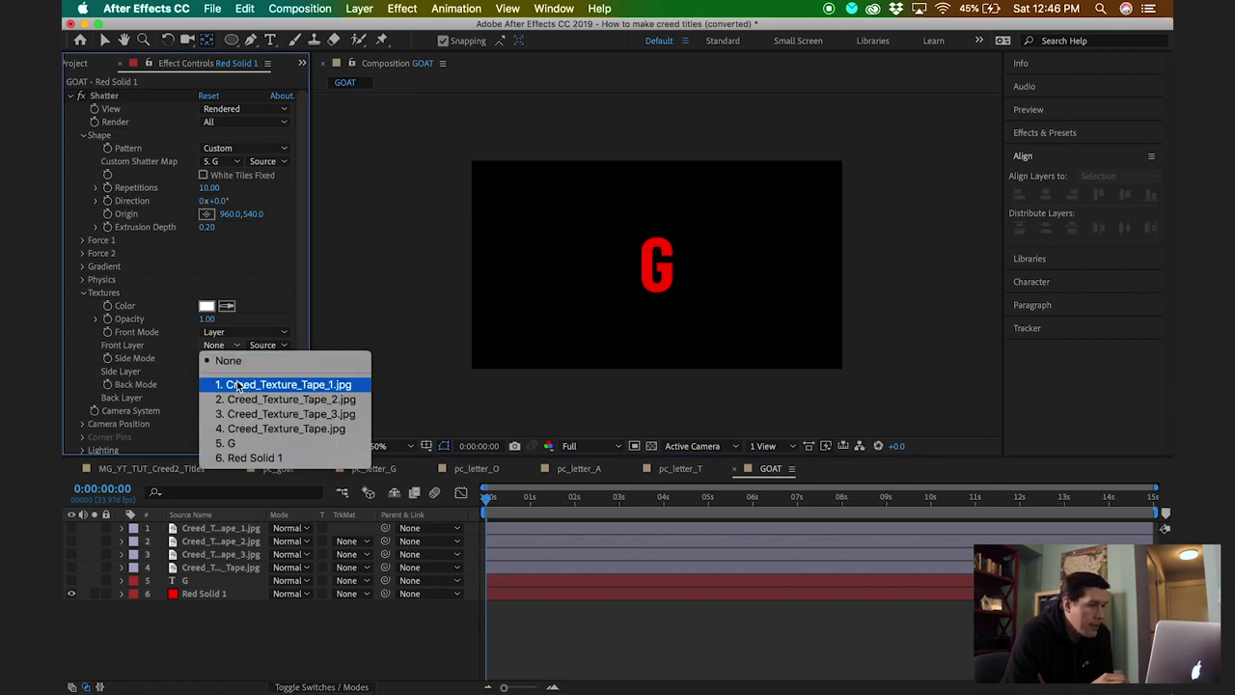
{"action": "left_click", "coordinate": [241, 460]}
{"action": "left_click", "coordinate": [261, 628]}
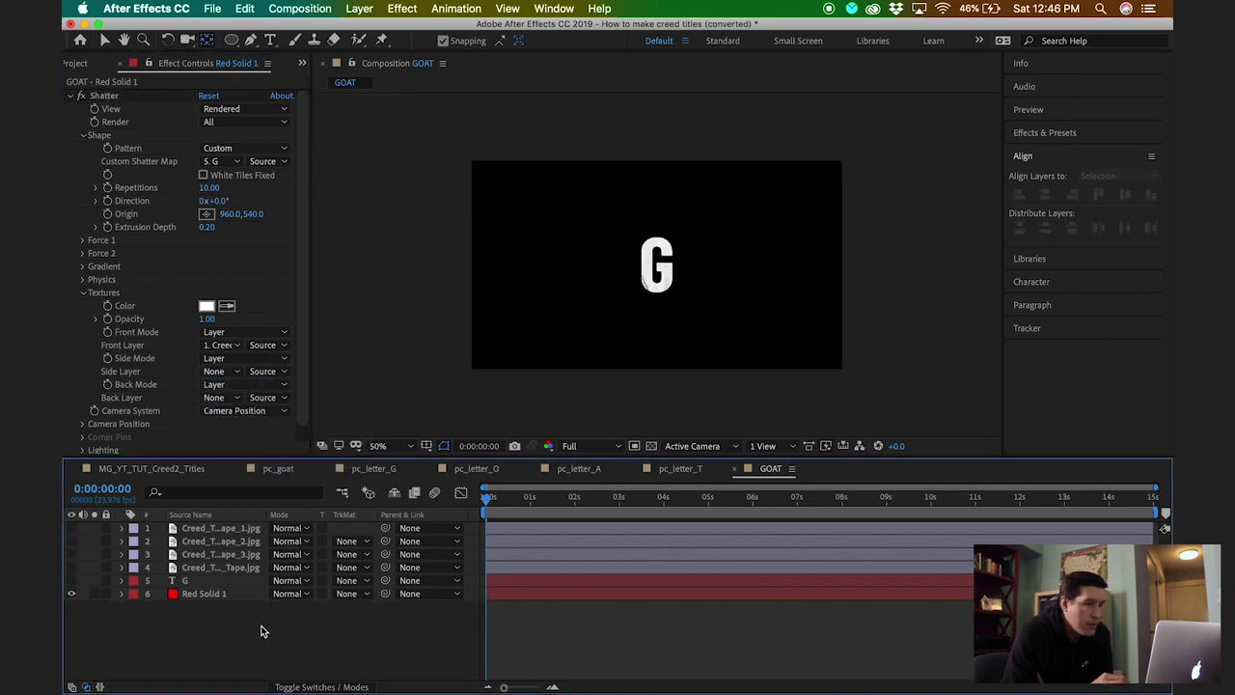
{"action": "key", "text": "period"}
{"action": "key", "text": "period"}
{"action": "key", "text": "period"}
{"action": "key", "text": "period"}
{"action": "key", "text": "comma"}
{"action": "key", "text": "comma"}
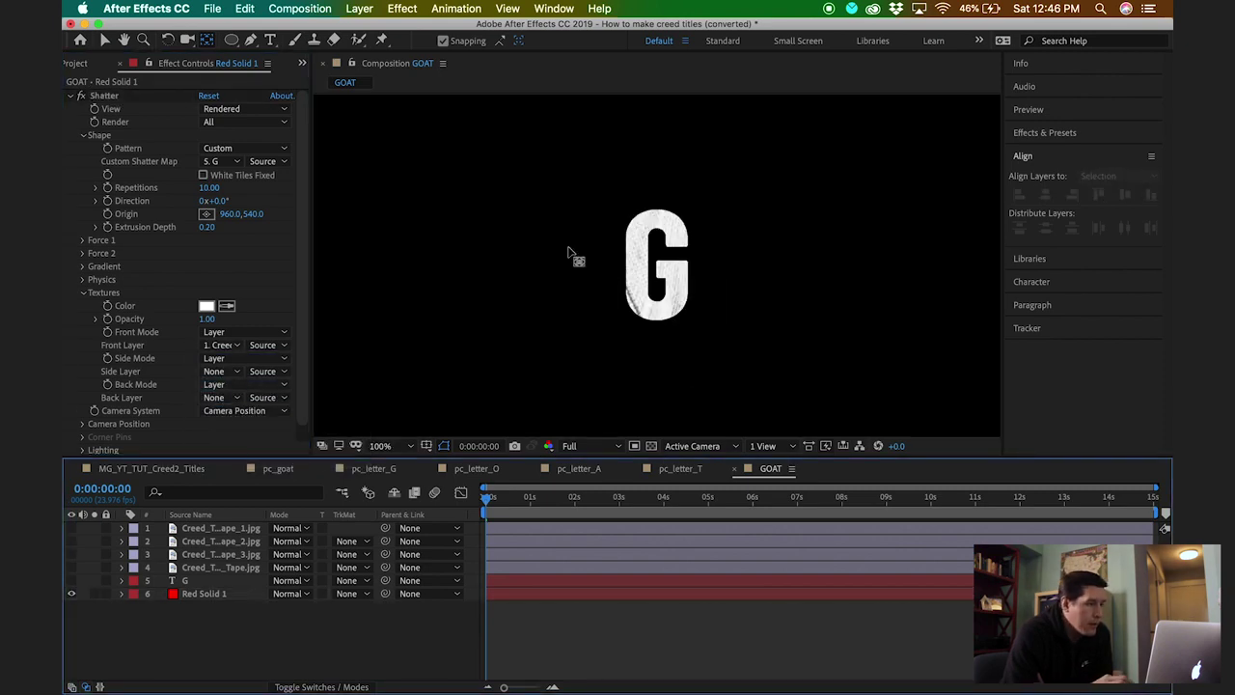
Try Creed_Texture_Tape_2.jpg and Creed_Texture_Tape_3.jpg as the Shatter effect's front layer.
{"action": "left_click", "coordinate": [221, 345]}
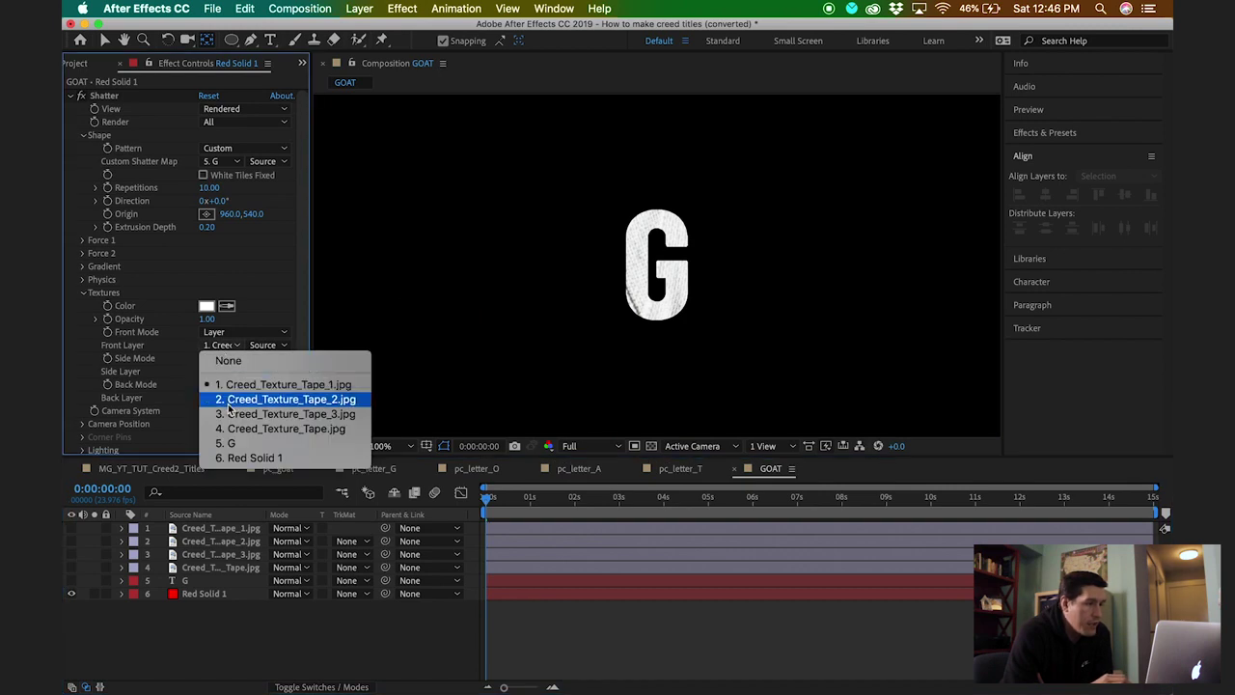
{"action": "left_click", "coordinate": [227, 398]}
{"action": "left_click", "coordinate": [221, 346]}
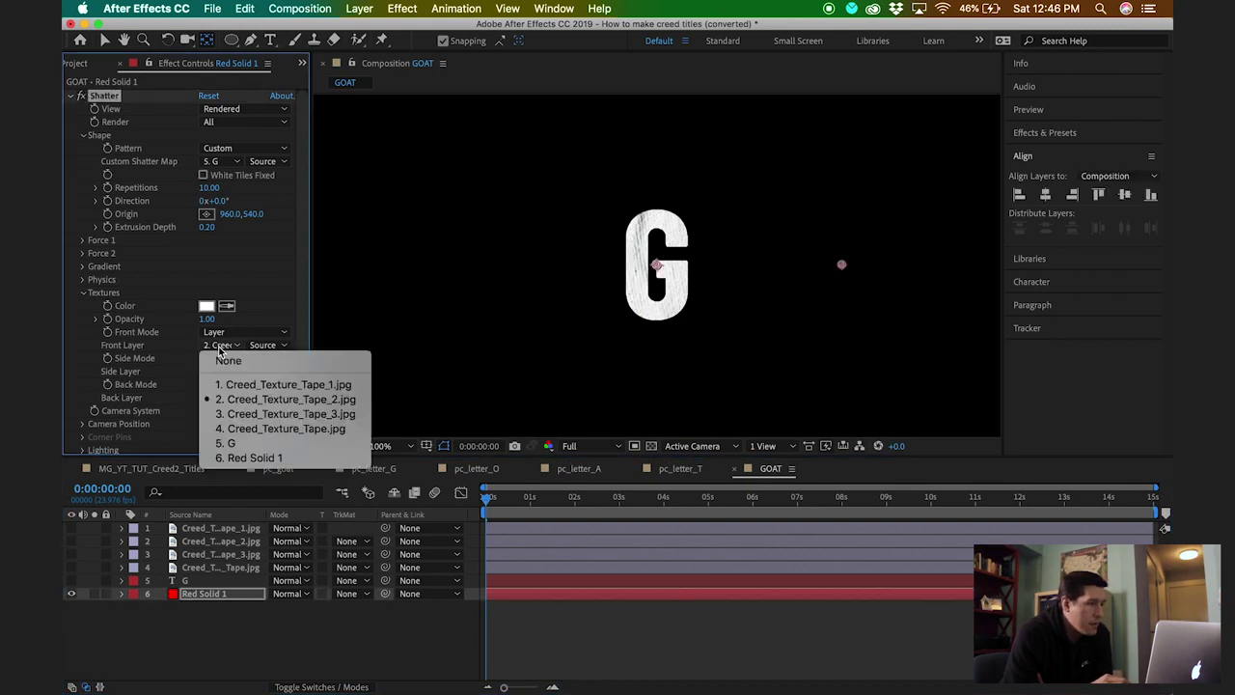
{"action": "left_click", "coordinate": [235, 419]}
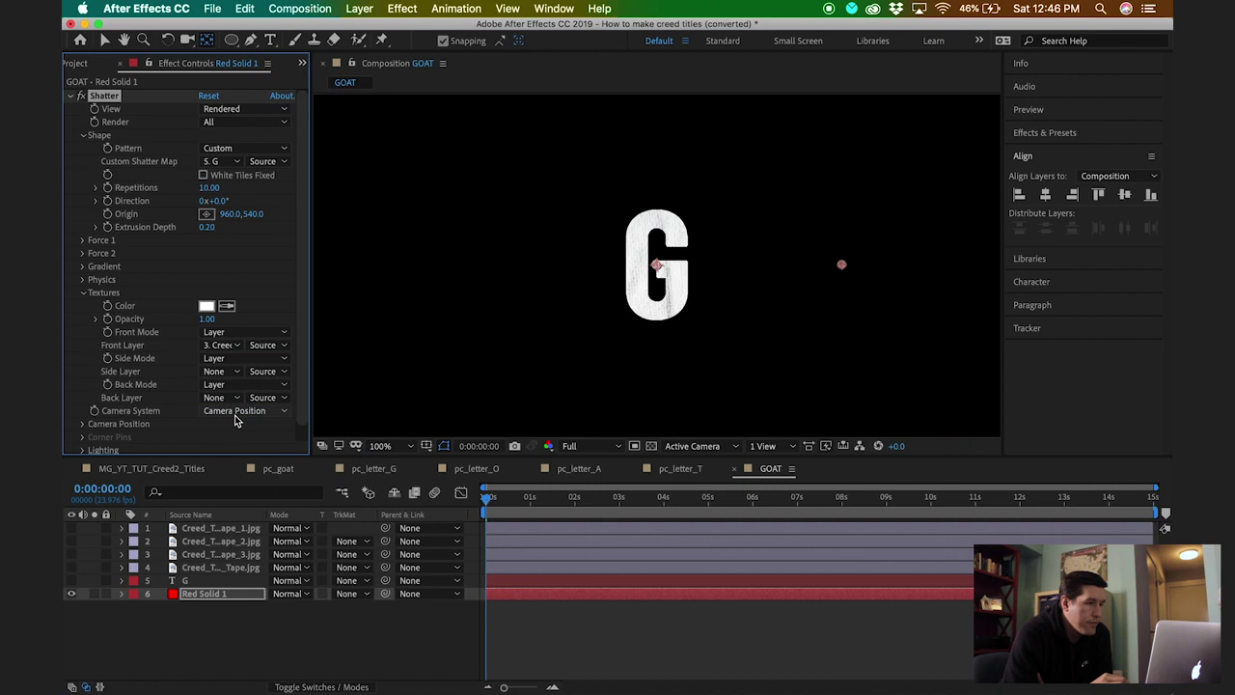
Choose Creed_Texture_Tape.jpg as the front layer in the Shatter effect's textures.
{"action": "left_click", "coordinate": [218, 347]}
{"action": "left_click", "coordinate": [234, 428]}
{"action": "key", "text": "comma"}
{"action": "key", "text": "comma"}
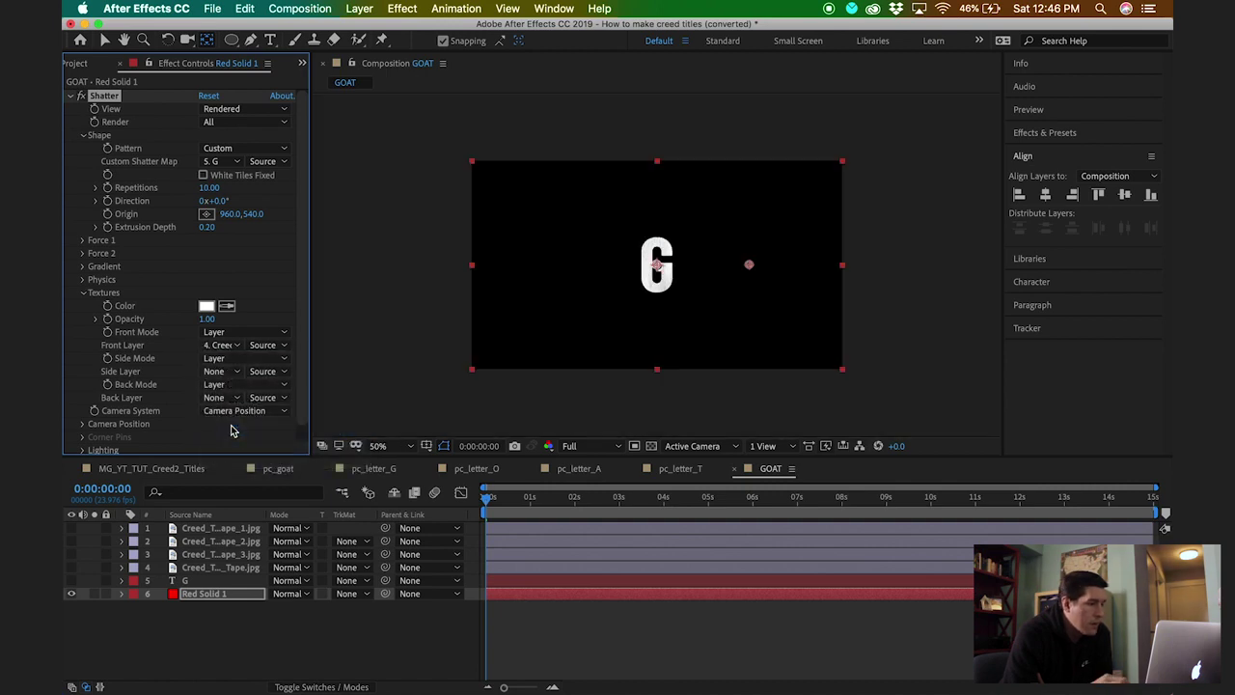
{"action": "left_click", "coordinate": [196, 650]}
Show the G text layer and increase its font size to 600 px.
{"action": "left_click", "coordinate": [194, 582]}
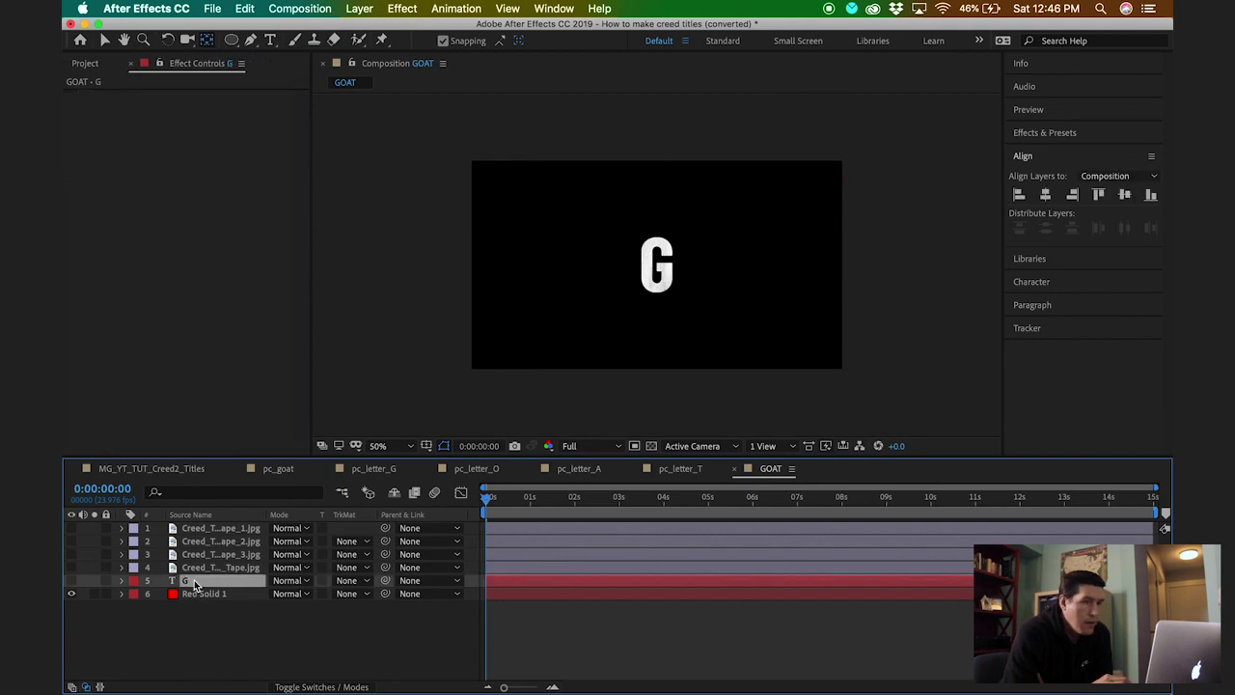
{"action": "key", "text": "super+t"}
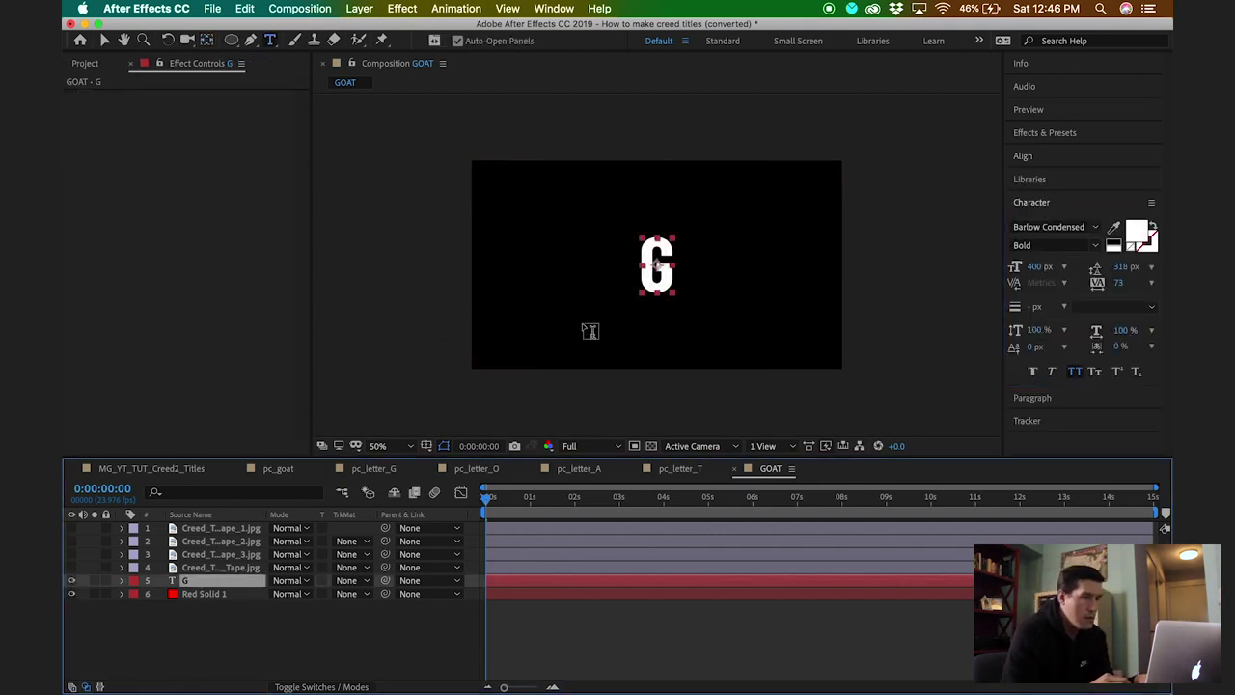
{"action": "double_click", "coordinate": [656, 265]}
{"action": "left_click", "coordinate": [1035, 267]}
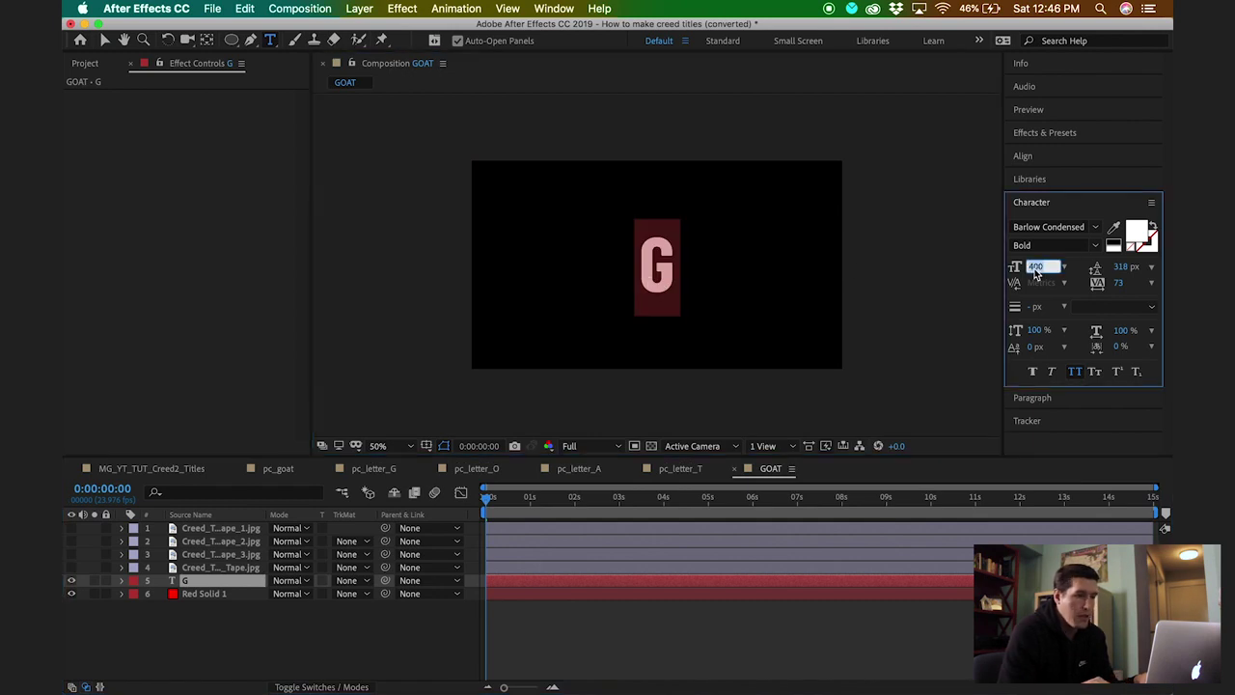
{"action": "key", "text": "shift+Up"}
{"action": "key", "text": "shift+Up"}
{"action": "key", "text": "shift+Up"}
{"action": "key", "text": "shift+Up"}
{"action": "key", "text": "shift+Up"}
{"action": "key", "text": "shift+Up"}
{"action": "key", "text": "shift+Up"}
{"action": "key", "text": "shift+Up"}
{"action": "key", "text": "shift+Up"}
{"action": "key", "text": "shift+Up"}
{"action": "key", "text": "shift+Up"}
{"action": "key", "text": "shift+Up"}
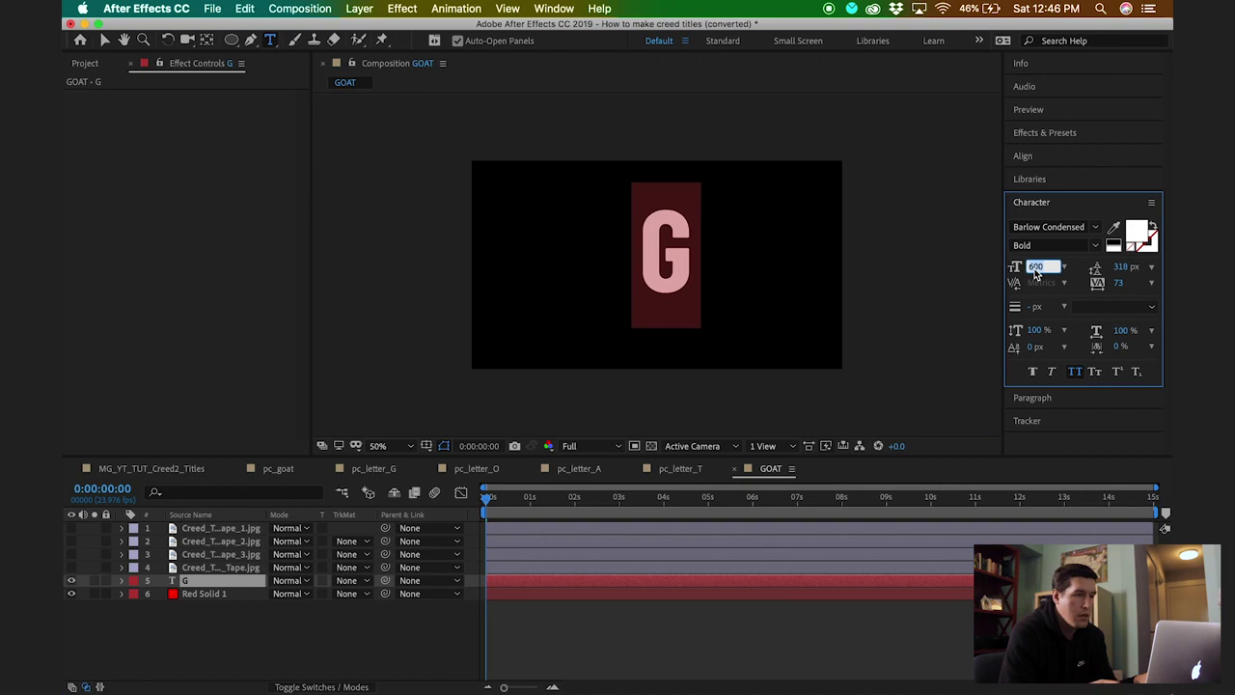
Centre the enlarged G text layer horizontally and vertically in the composition and hide the layer again.
{"action": "left_click", "coordinate": [1032, 158]}
{"action": "left_click", "coordinate": [1044, 194]}
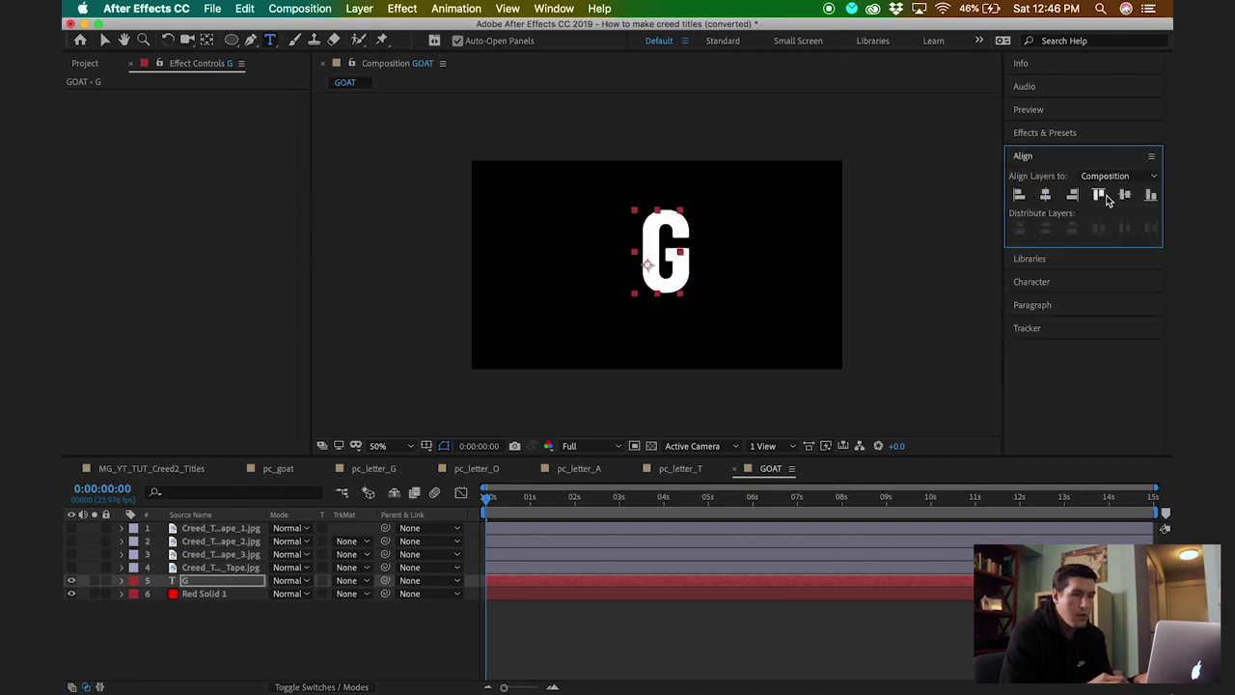
{"action": "left_click", "coordinate": [1124, 194]}
{"action": "left_click", "coordinate": [275, 627]}
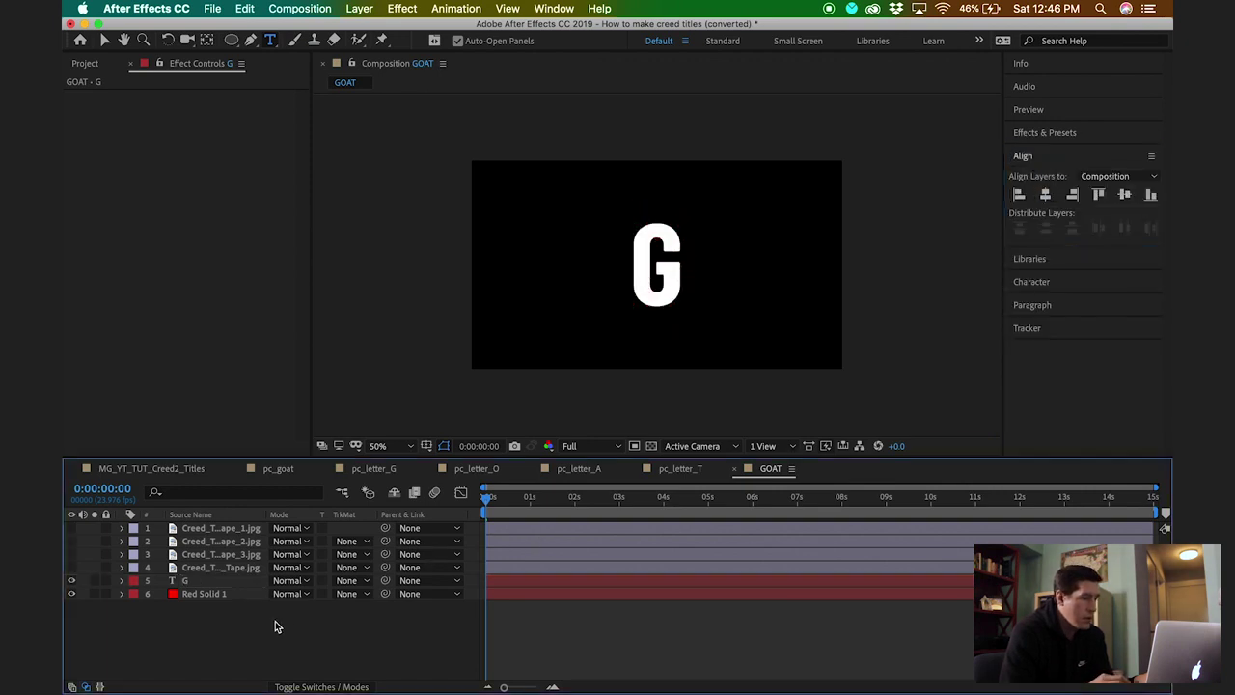
{"action": "left_click", "coordinate": [70, 582]}
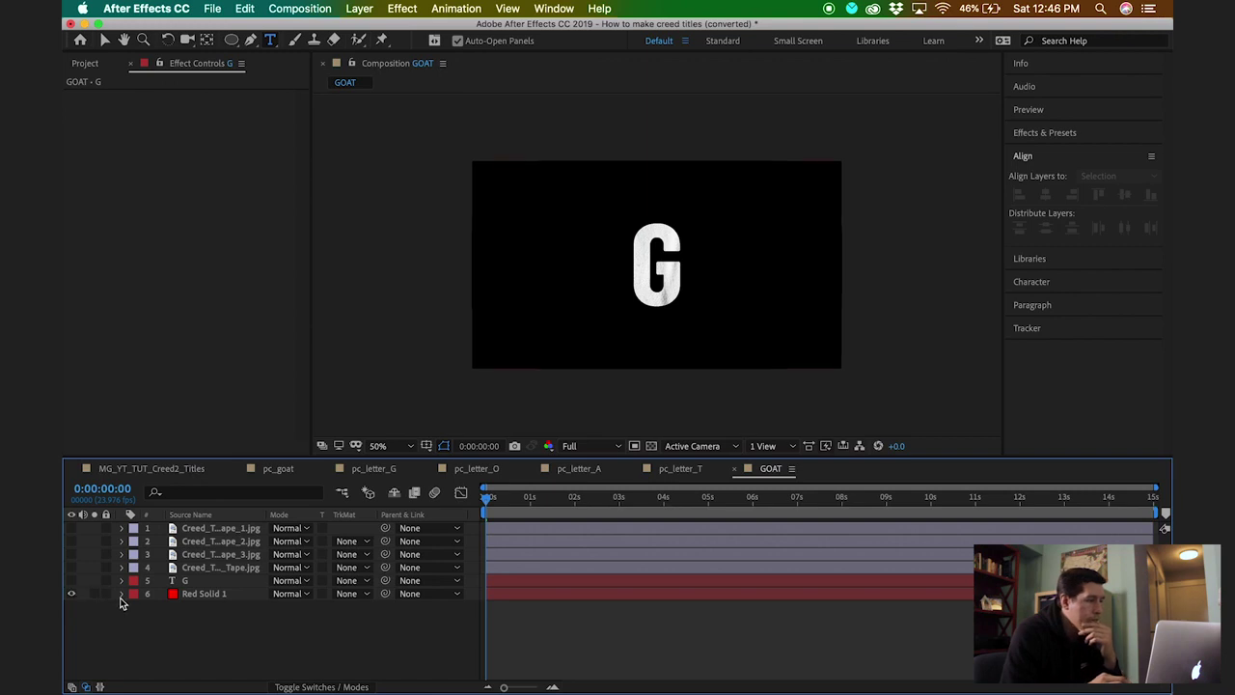
Move the hidden G text layer up and to the left of the composition's centre.
{"action": "left_click", "coordinate": [184, 583]}
{"action": "key", "text": "Return"}
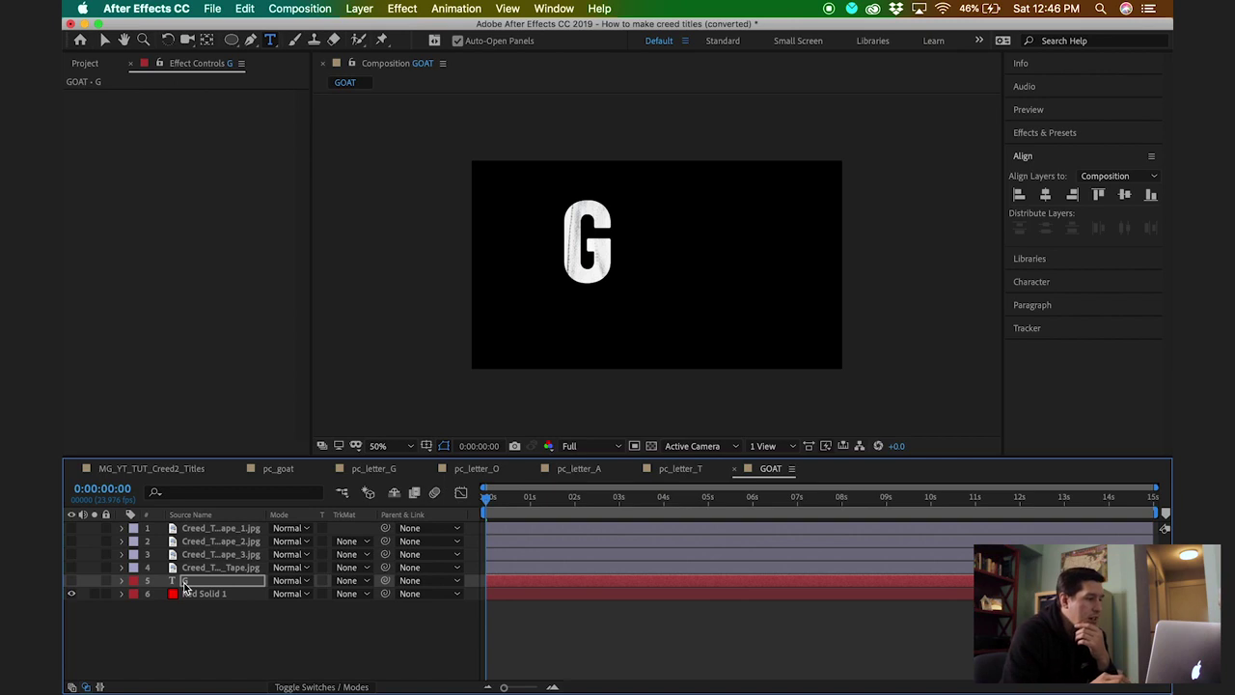
{"action": "left_click", "coordinate": [180, 650]}
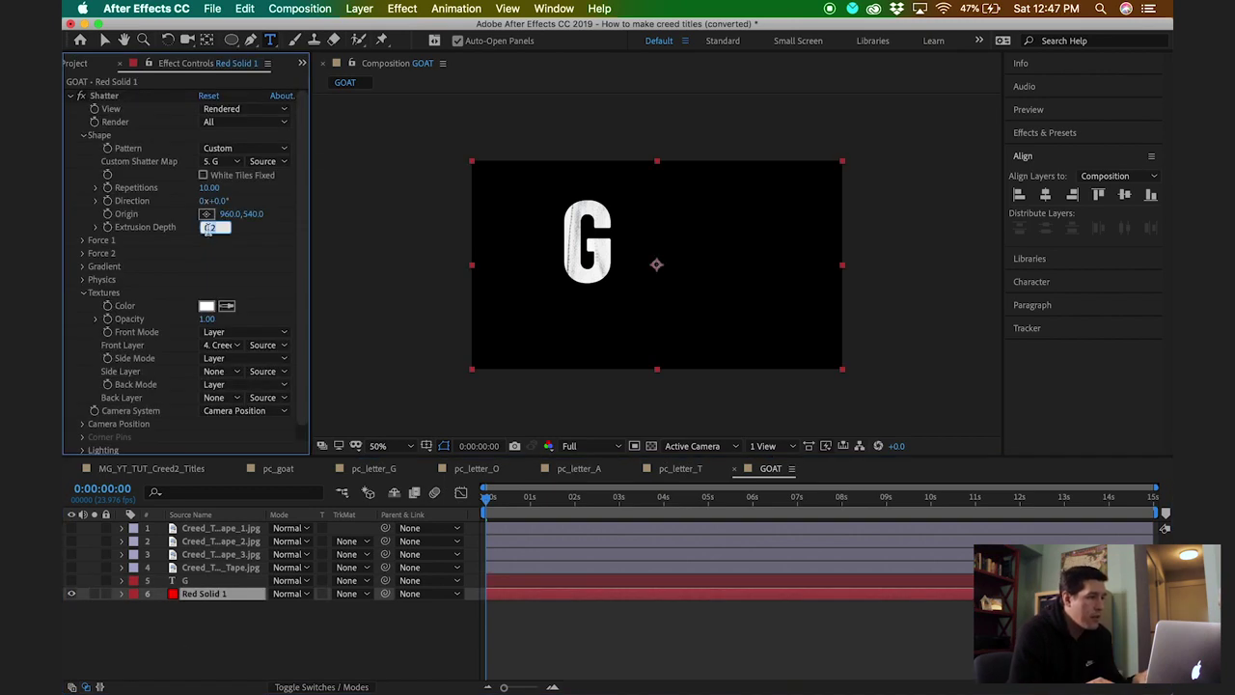
Set the Extrusion Depth of the red solid's Shatter effect to 4.
{"action": "type", "text": "0.3"}
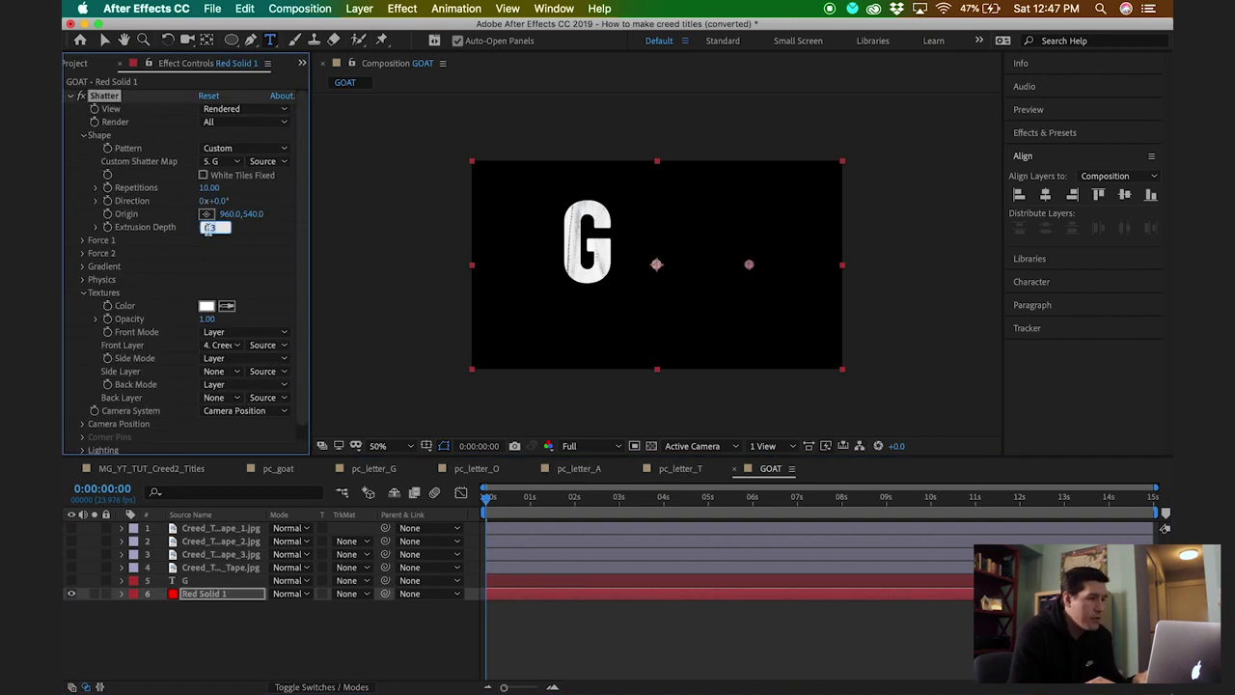
{"action": "type", "text": "4"}
{"action": "key", "text": "Return"}
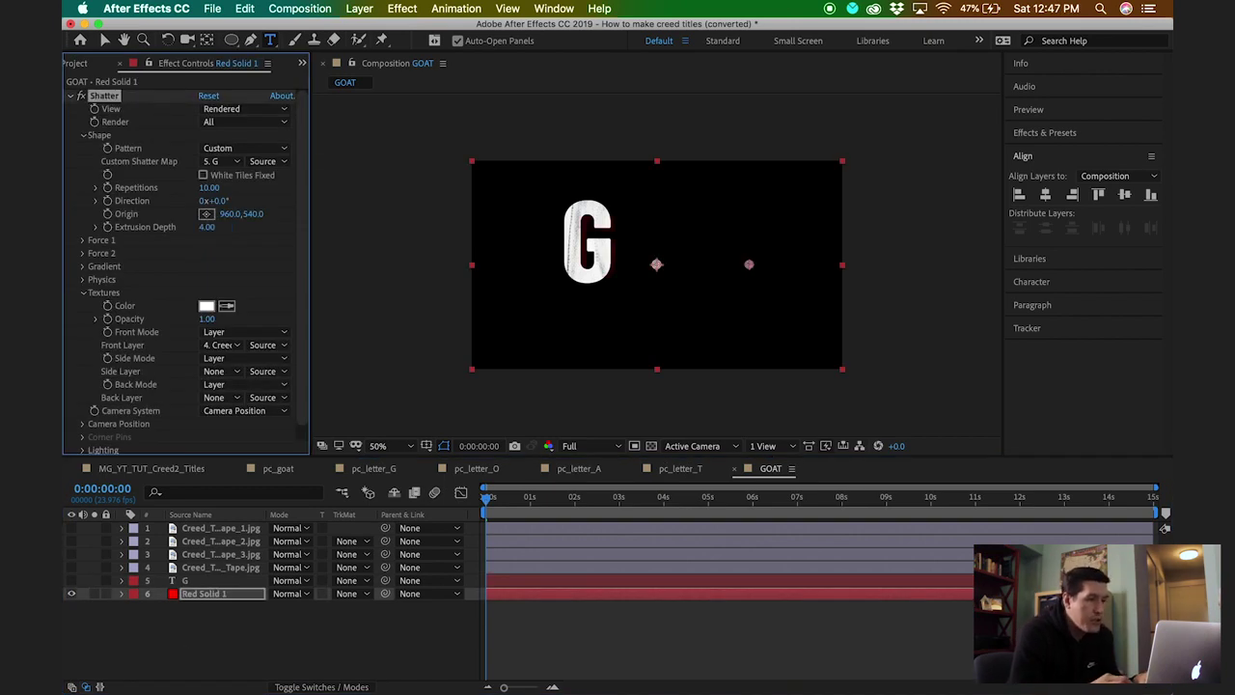
Set the Y Rotation of the Shatter effect's Camera Position to 10° to reveal the letter's extruded side.
{"action": "left_click", "coordinate": [201, 643]}
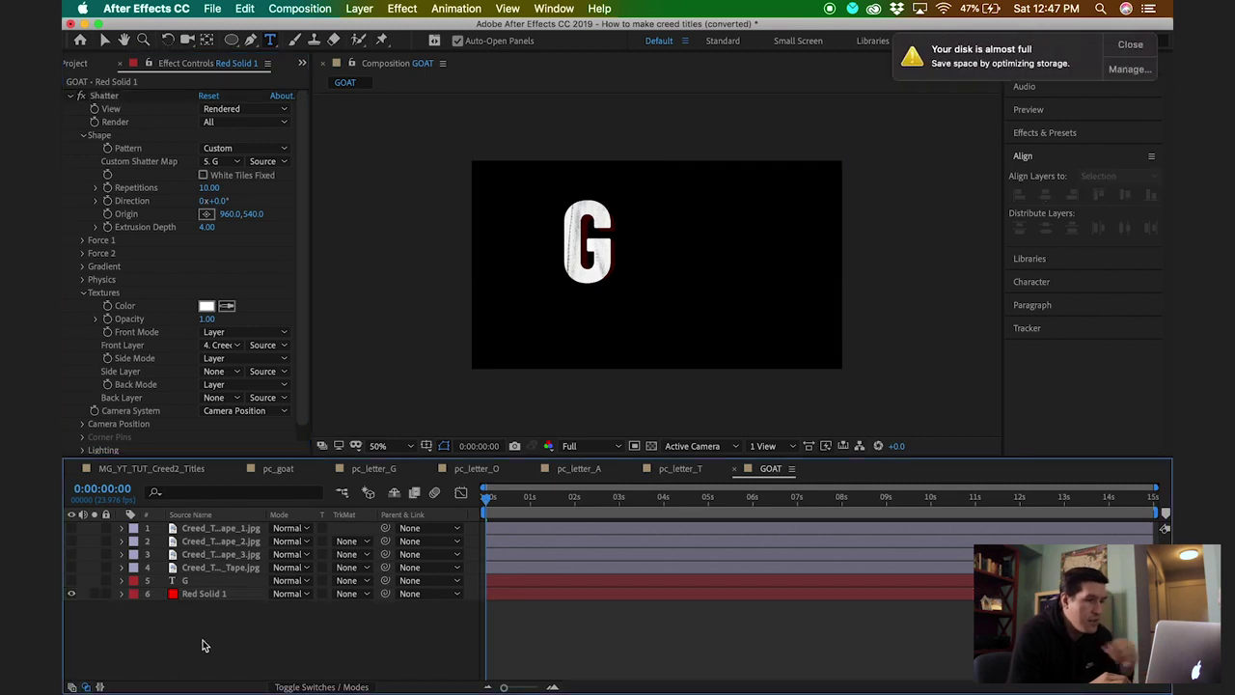
{"action": "scroll", "coordinate": [172, 319], "scroll_direction": "down", "scroll_amount": 1}
{"action": "left_click", "coordinate": [85, 408]}
{"action": "scroll", "coordinate": [159, 420], "scroll_direction": "down", "scroll_amount": 3}
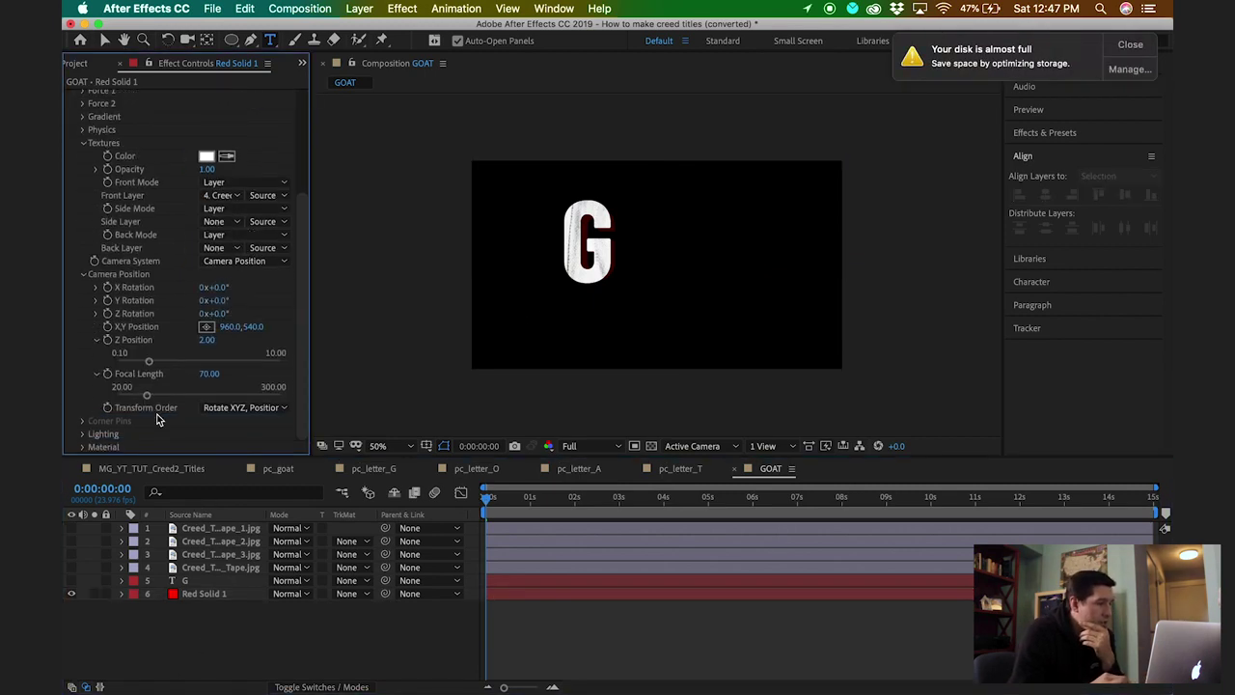
{"action": "left_click", "coordinate": [221, 301]}
{"action": "type", "text": "10"}
{"action": "key", "text": "Return"}
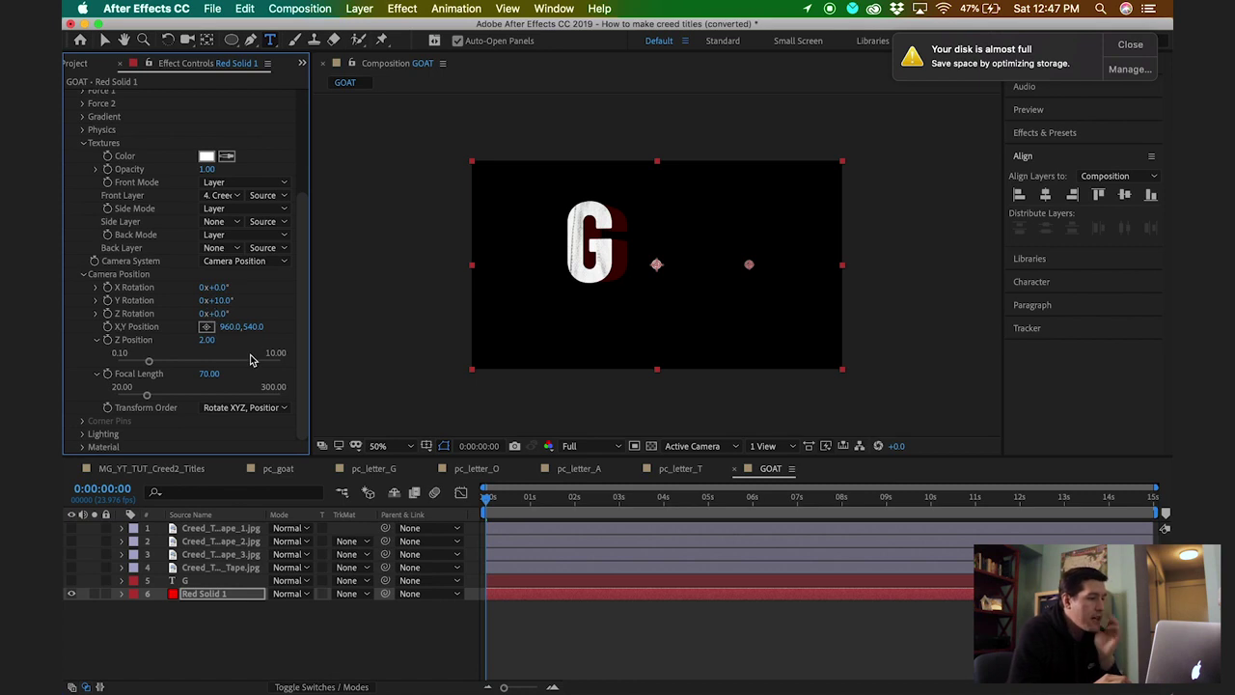
Change the red solid's colour to white (FFFFFF) in its solid settings and dismiss the disk-space notification.
{"action": "left_click", "coordinate": [204, 595]}
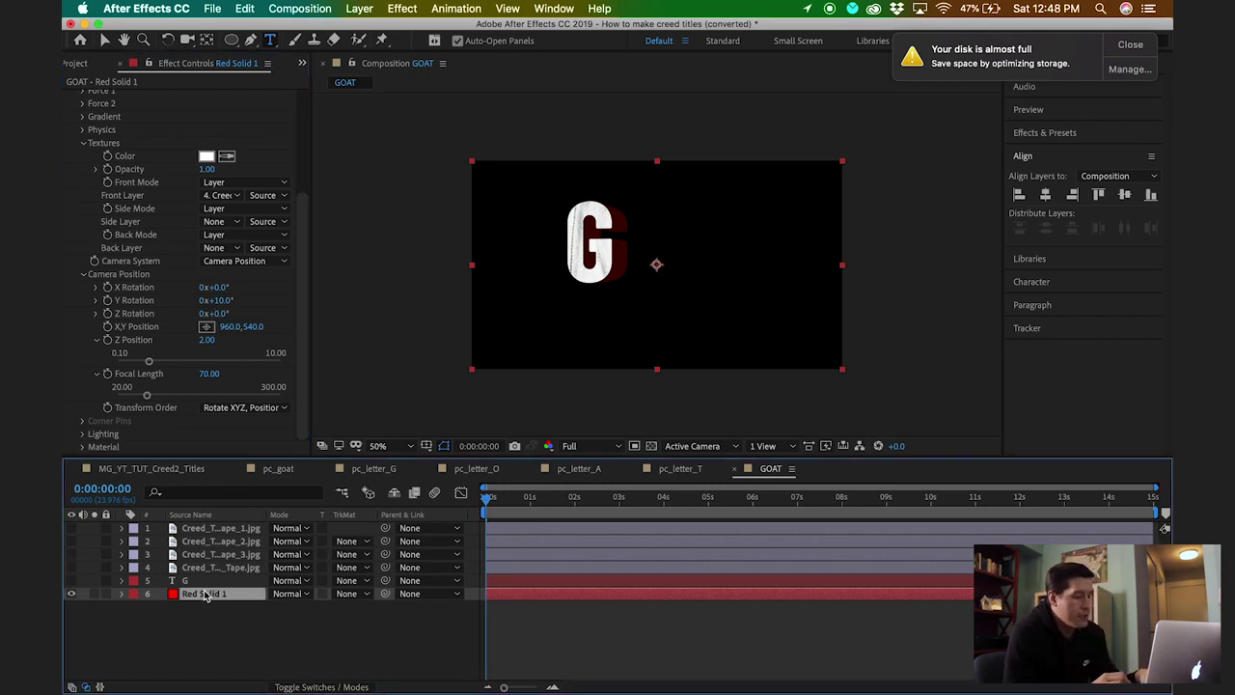
{"action": "key", "text": "super+shift+y"}
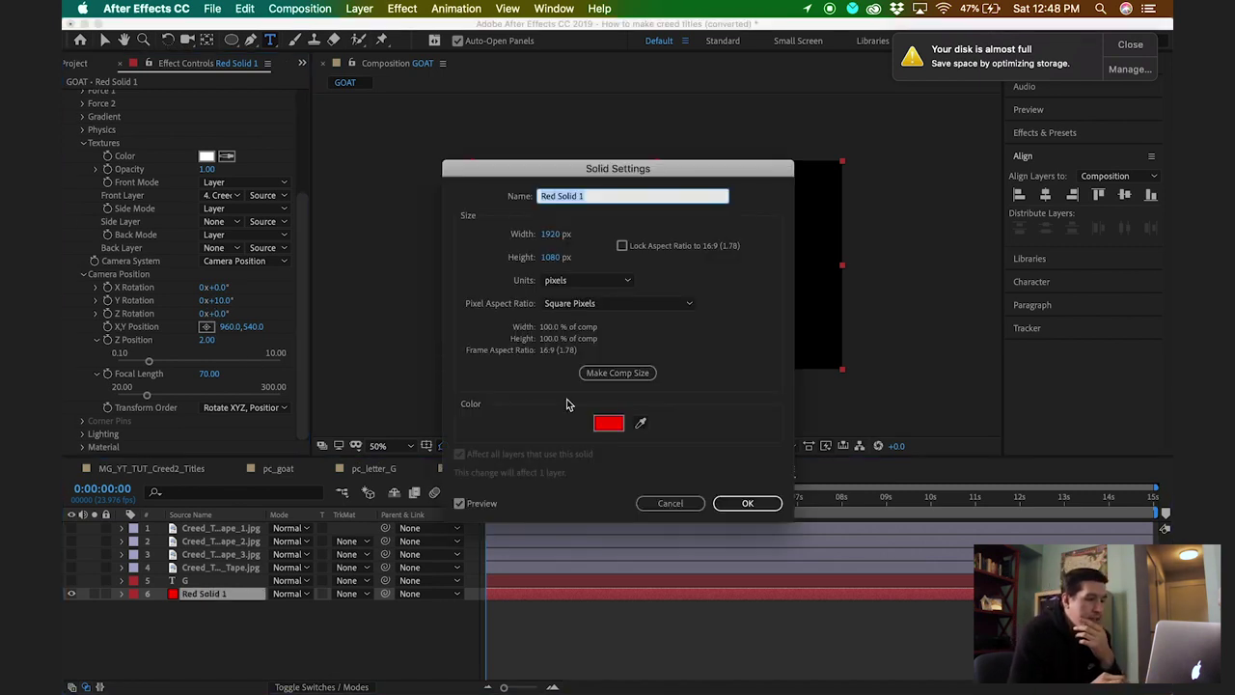
{"action": "left_click", "coordinate": [609, 422]}
{"action": "left_click_drag", "start_coordinate": [576, 450], "coordinate": [505, 406]}
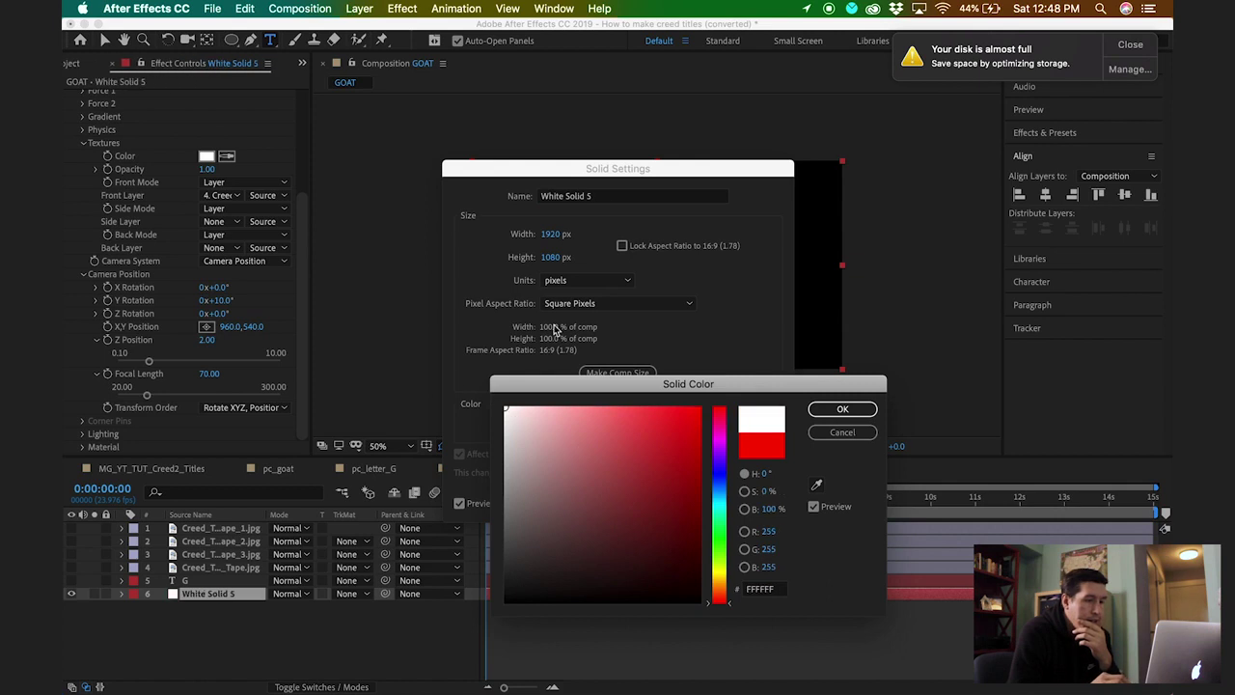
{"action": "left_click", "coordinate": [842, 409]}
{"action": "left_click", "coordinate": [749, 506]}
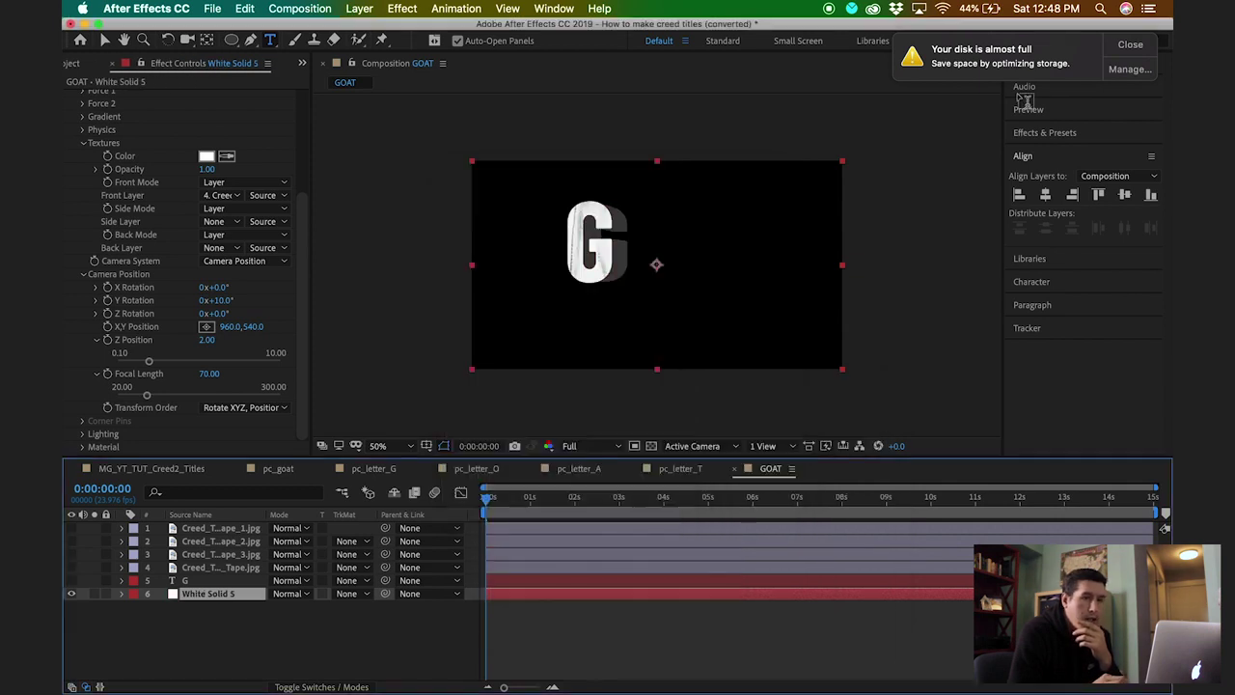
{"action": "left_click", "coordinate": [1121, 46]}
{"action": "left_click", "coordinate": [249, 654]}
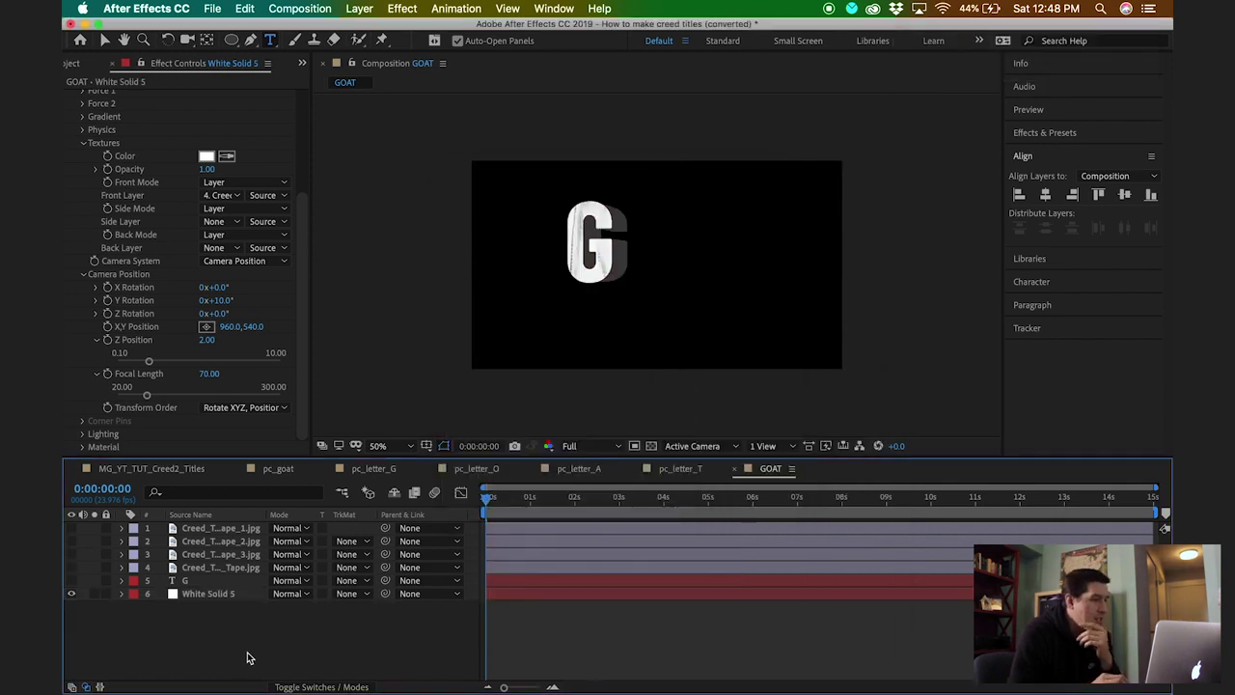
Set the Shatter effect's Side Layer texture to Creed_Texture_Tape_3.jpg after trying Creed_Texture_Tape_2.jpg.
{"action": "left_click", "coordinate": [219, 224]}
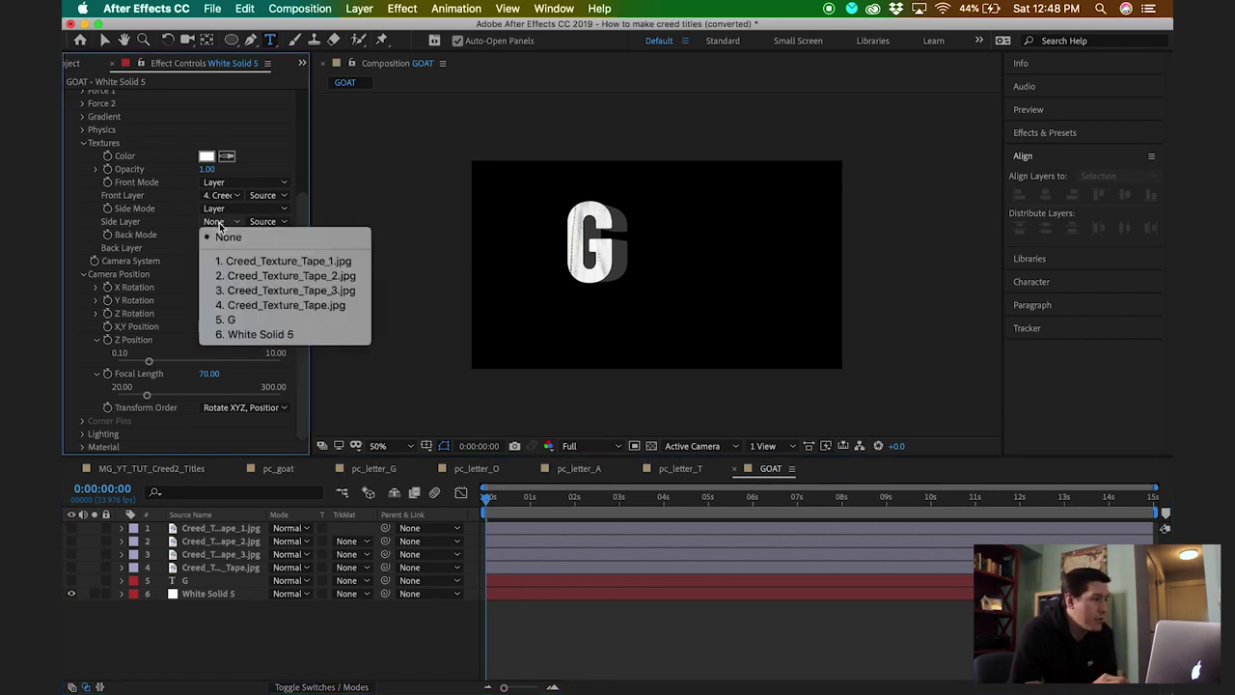
{"action": "left_click", "coordinate": [243, 279]}
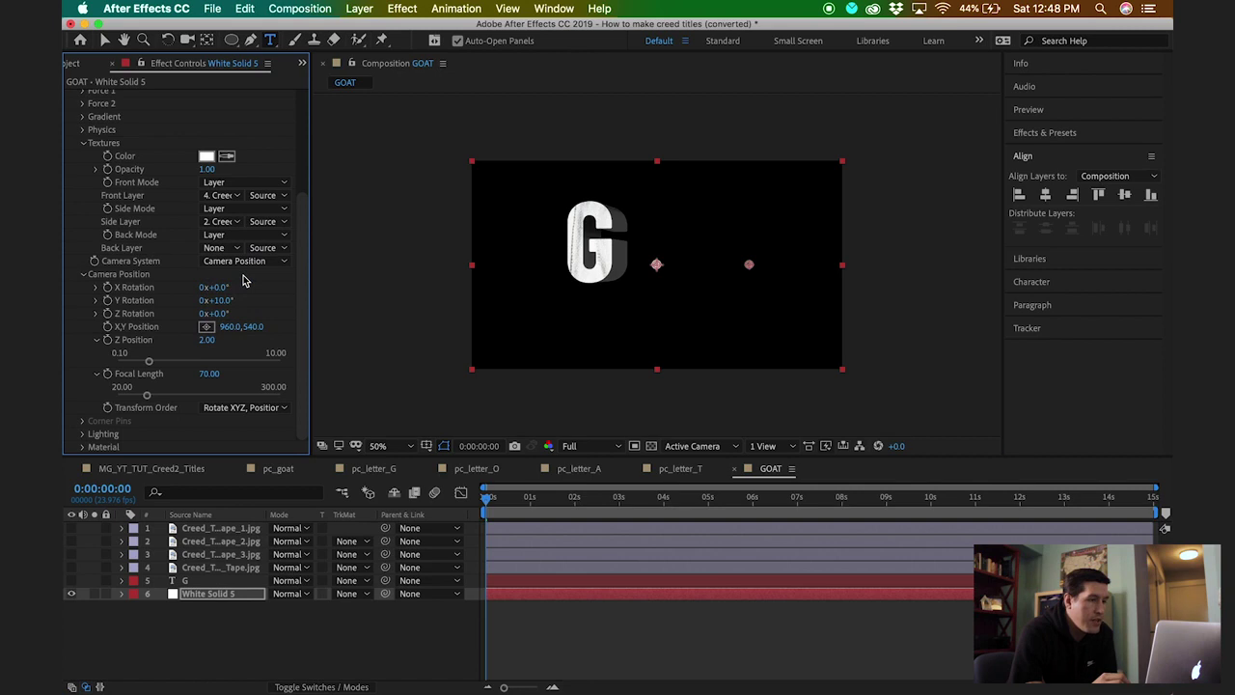
{"action": "left_click", "coordinate": [220, 222]}
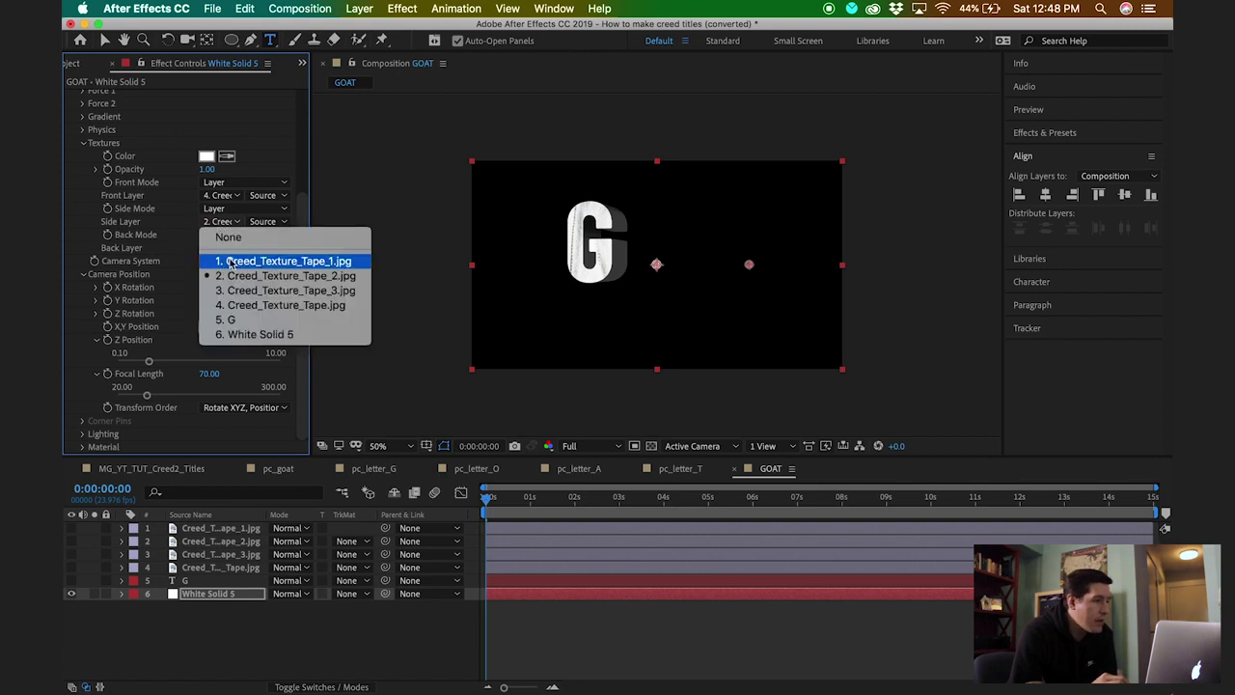
{"action": "left_click", "coordinate": [239, 292]}
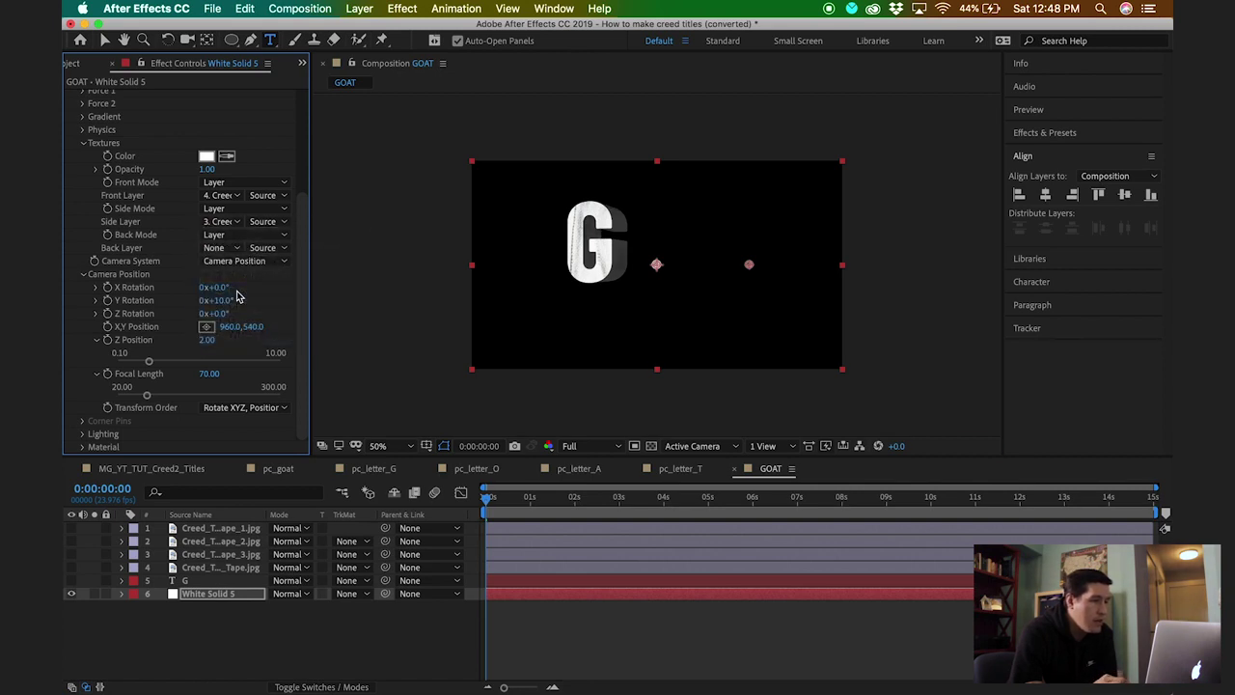
{"action": "left_click", "coordinate": [206, 627]}
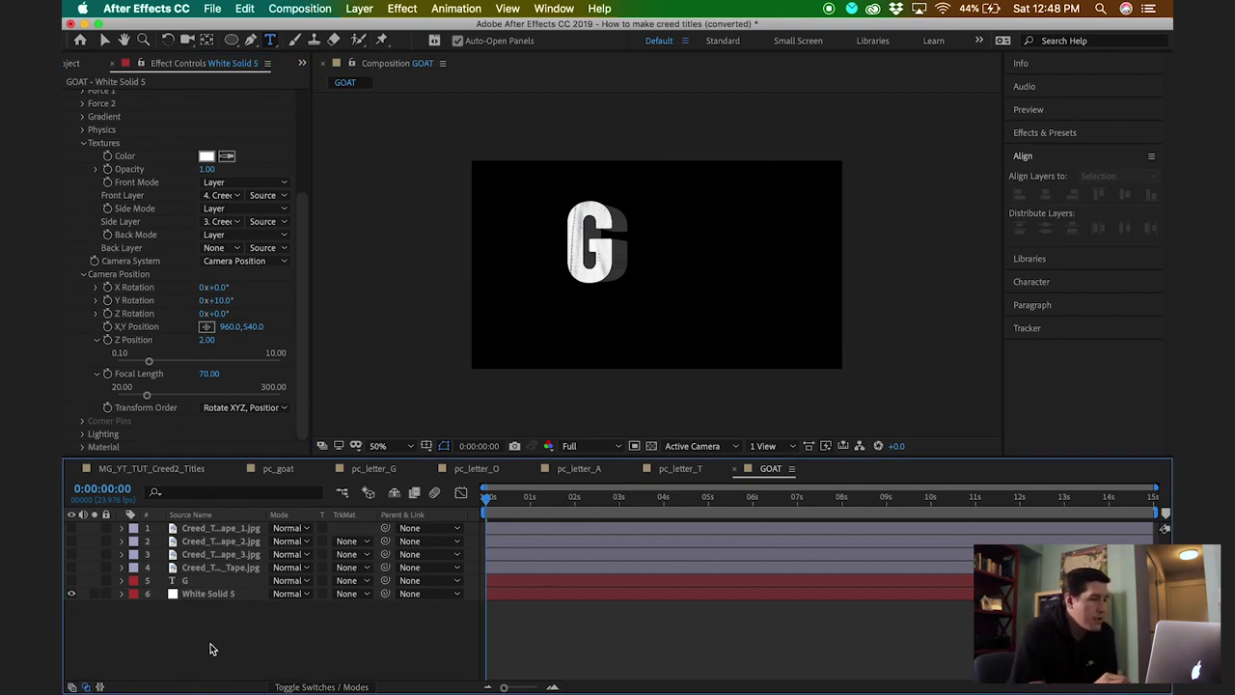
Return the Y Rotation of the Shatter effect's Camera Position to 0°.
{"action": "left_click", "coordinate": [220, 300]}
{"action": "type", "text": "0"}
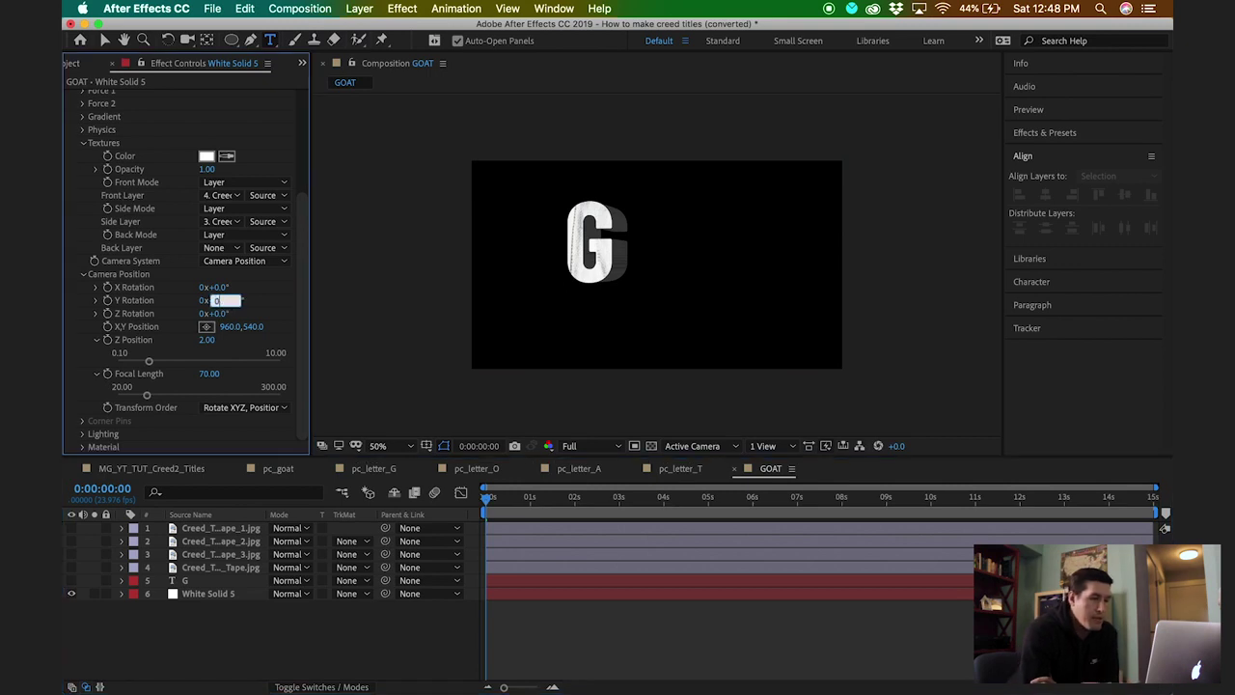
{"action": "key", "text": "Return"}
Move the white solid down and to the right so the extruded G sits near the composition's centre.
{"action": "left_click", "coordinate": [200, 582], "text": "shift"}
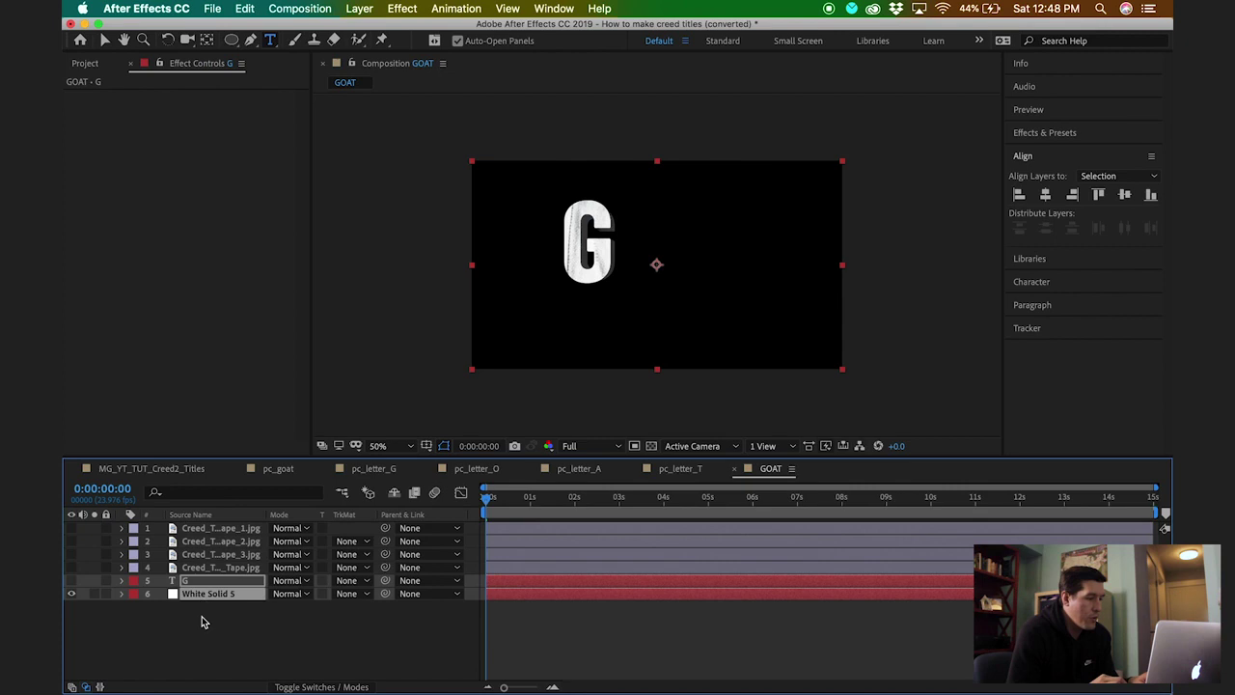
{"action": "left_click", "coordinate": [201, 615]}
{"action": "left_click", "coordinate": [202, 600]}
{"action": "key", "text": "shift+Down"}
{"action": "key", "text": "shift+Down"}
{"action": "key", "text": "shift+Down"}
{"action": "key", "text": "shift+Down"}
{"action": "key", "text": "shift+Down"}
{"action": "key", "text": "shift+Right"}
{"action": "key", "text": "shift+Right"}
{"action": "key", "text": "shift+Right"}
{"action": "key", "text": "shift+Right"}
{"action": "key", "text": "shift+Right"}
{"action": "key", "text": "shift+Right"}
{"action": "key", "text": "shift+Right"}
{"action": "key", "text": "shift+Right"}
{"action": "key", "text": "shift+Right"}
{"action": "key", "text": "shift+Right"}
{"action": "key", "text": "shift+Right"}
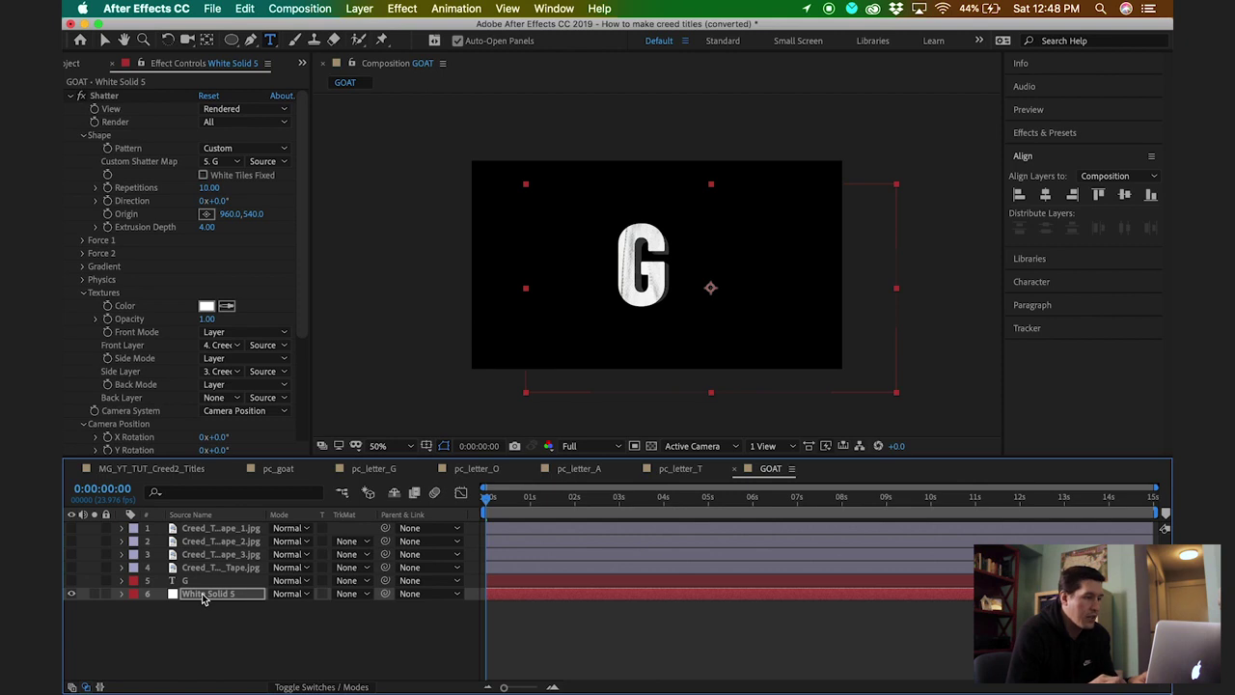
{"action": "left_click", "coordinate": [207, 623]}
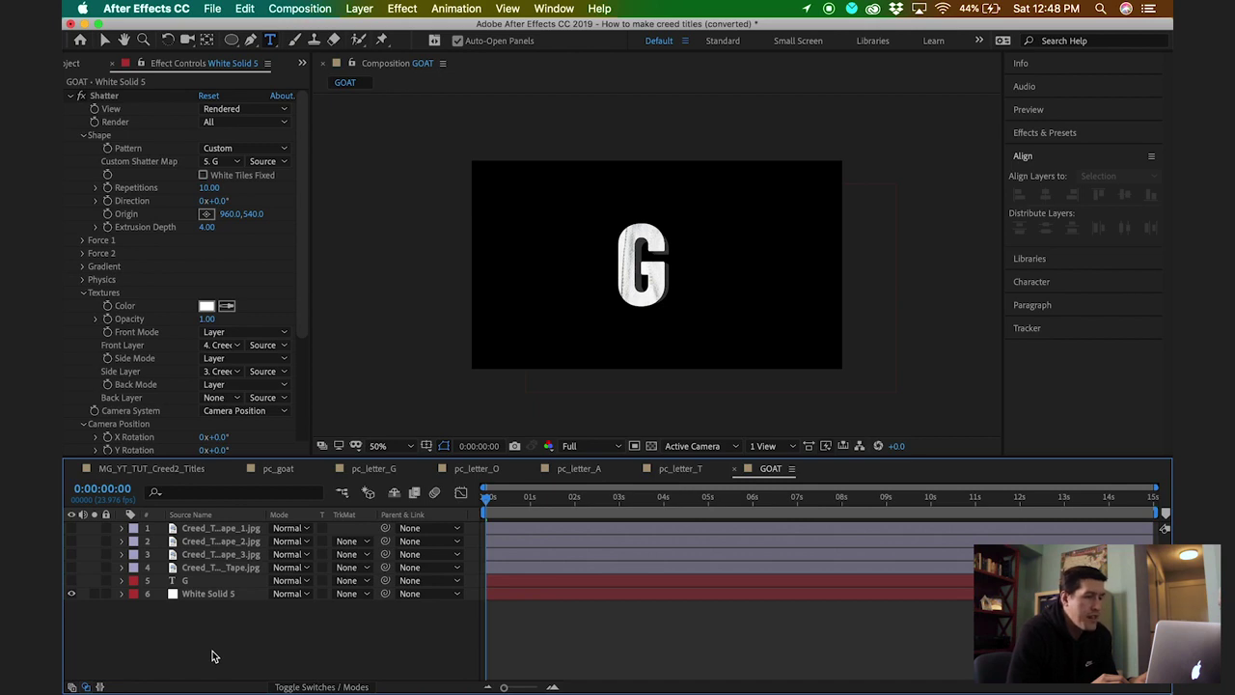
Add a white spot light with 100% intensity, 90° cone angle, 50% cone feather, smooth falloff and cast shadows enabled.
{"action": "left_click", "coordinate": [365, 8]}
{"action": "mouse_move", "coordinate": [494, 28]}
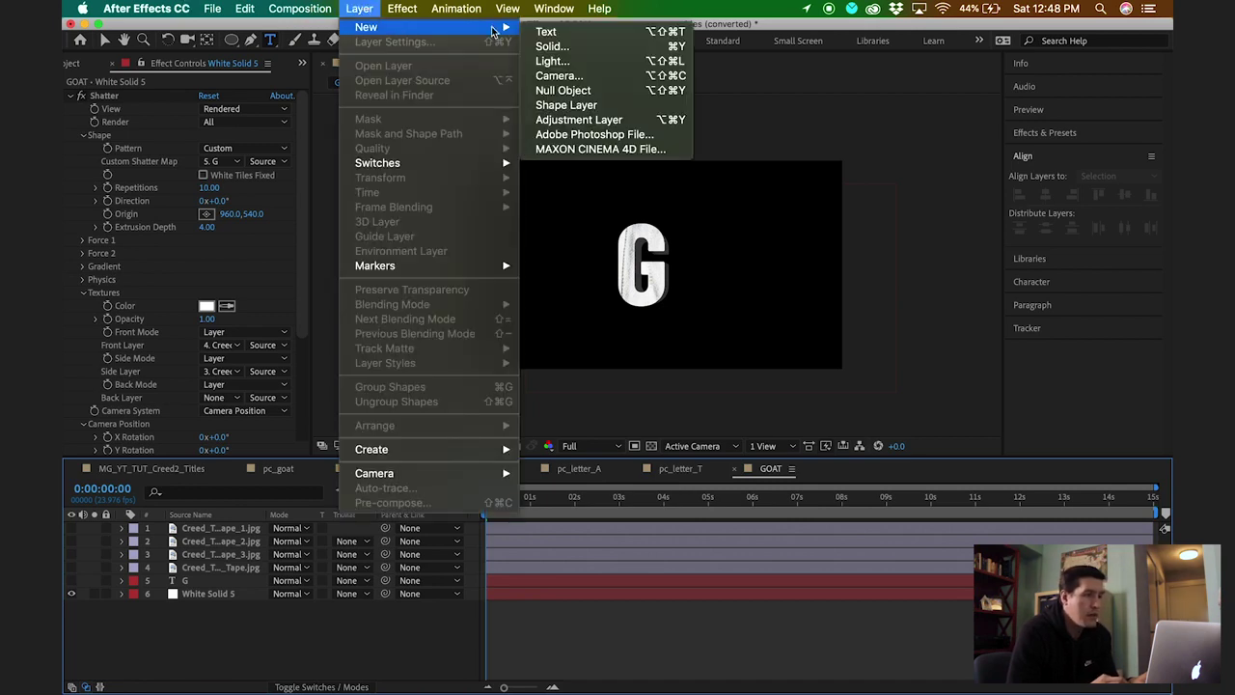
{"action": "left_click", "coordinate": [552, 61]}
{"action": "left_click", "coordinate": [237, 194]}
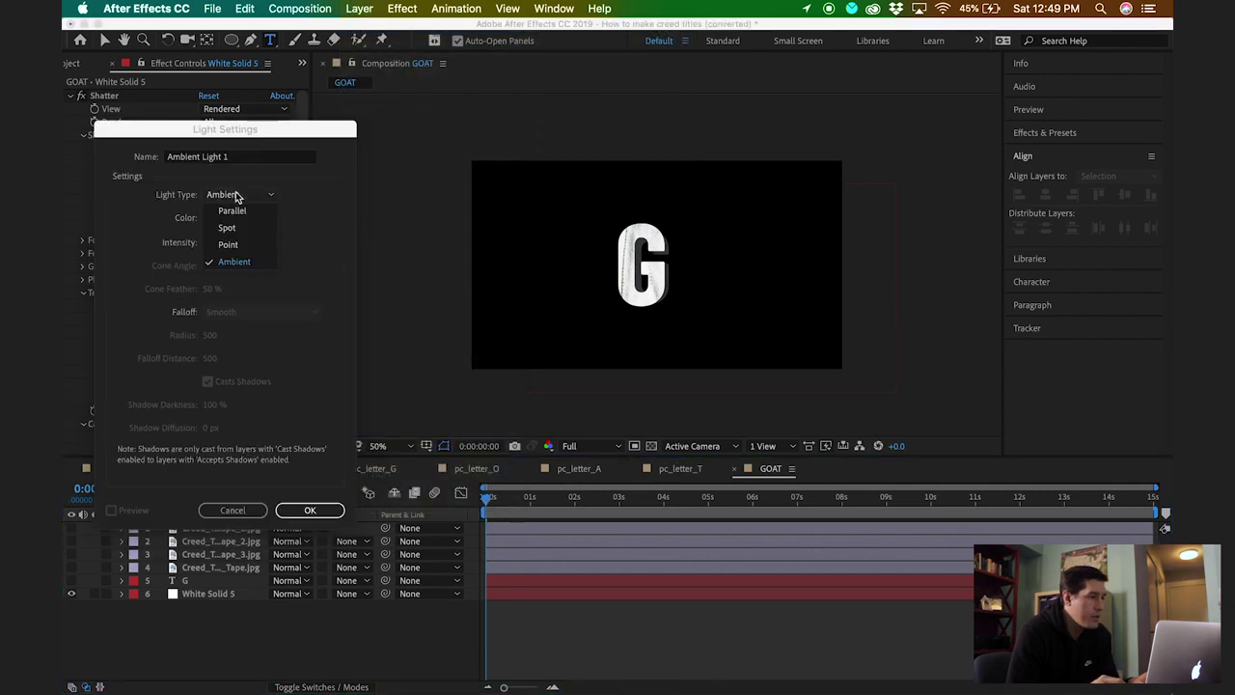
{"action": "left_click", "coordinate": [229, 244]}
{"action": "left_click", "coordinate": [223, 196]}
{"action": "left_click", "coordinate": [229, 228]}
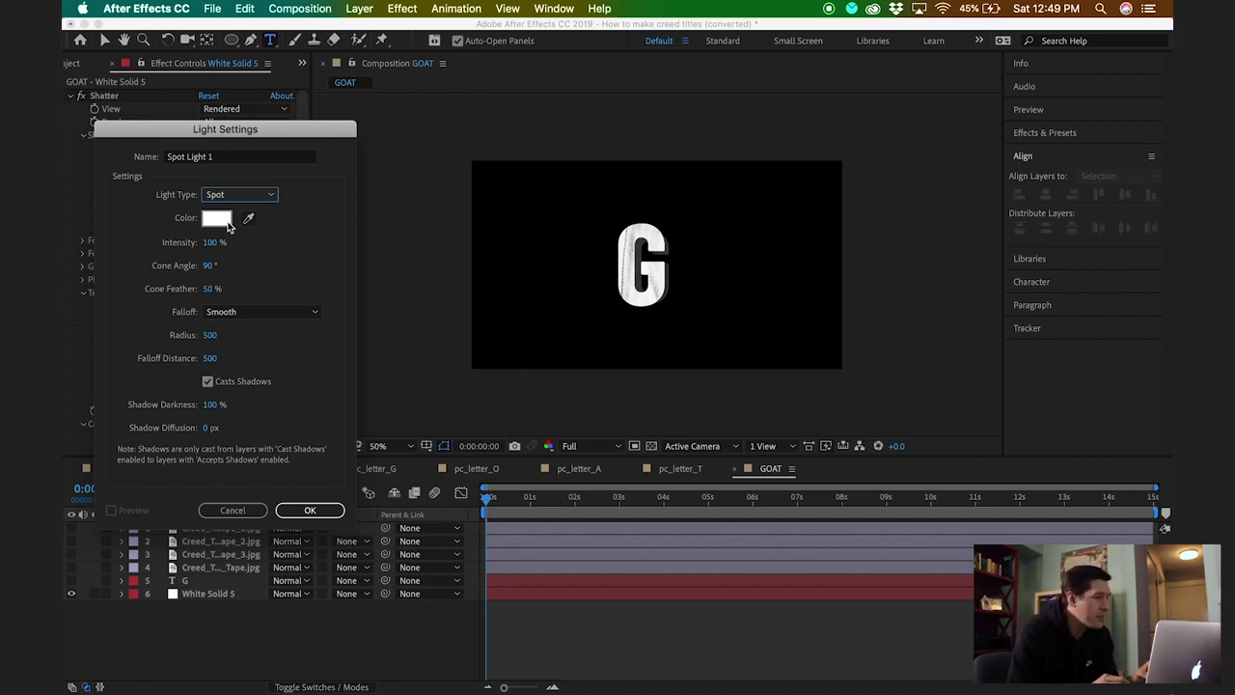
{"action": "left_click", "coordinate": [302, 514]}
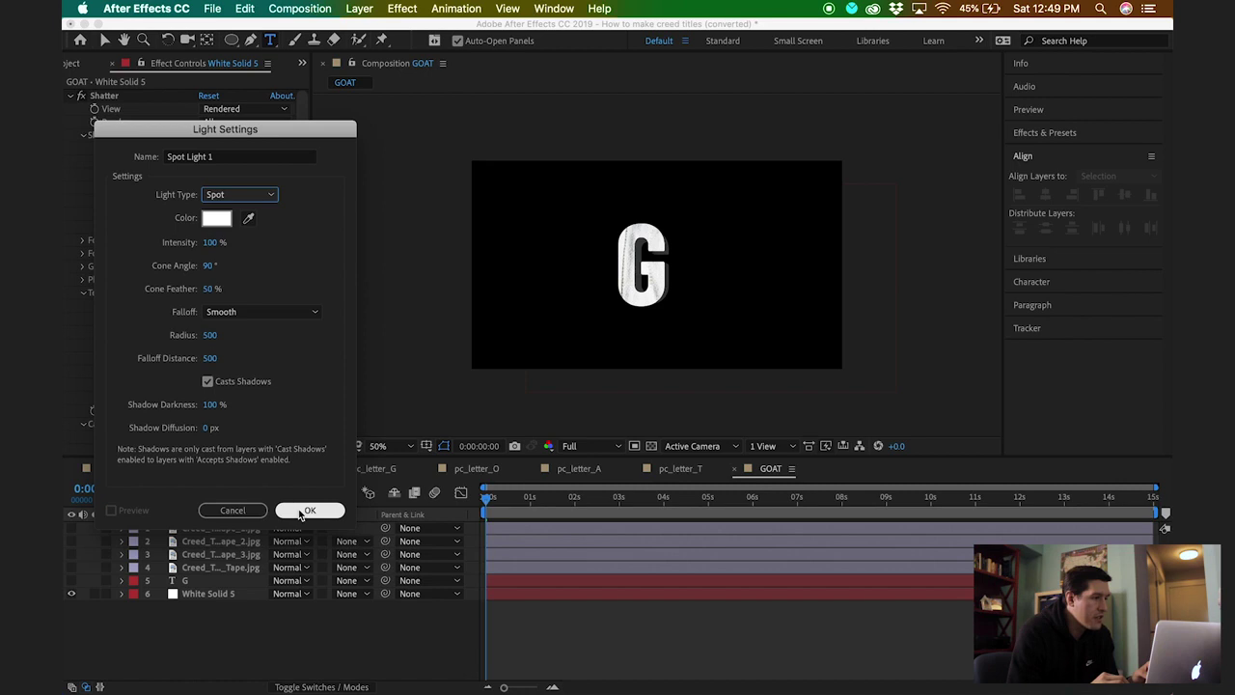
{"action": "left_click", "coordinate": [310, 510]}
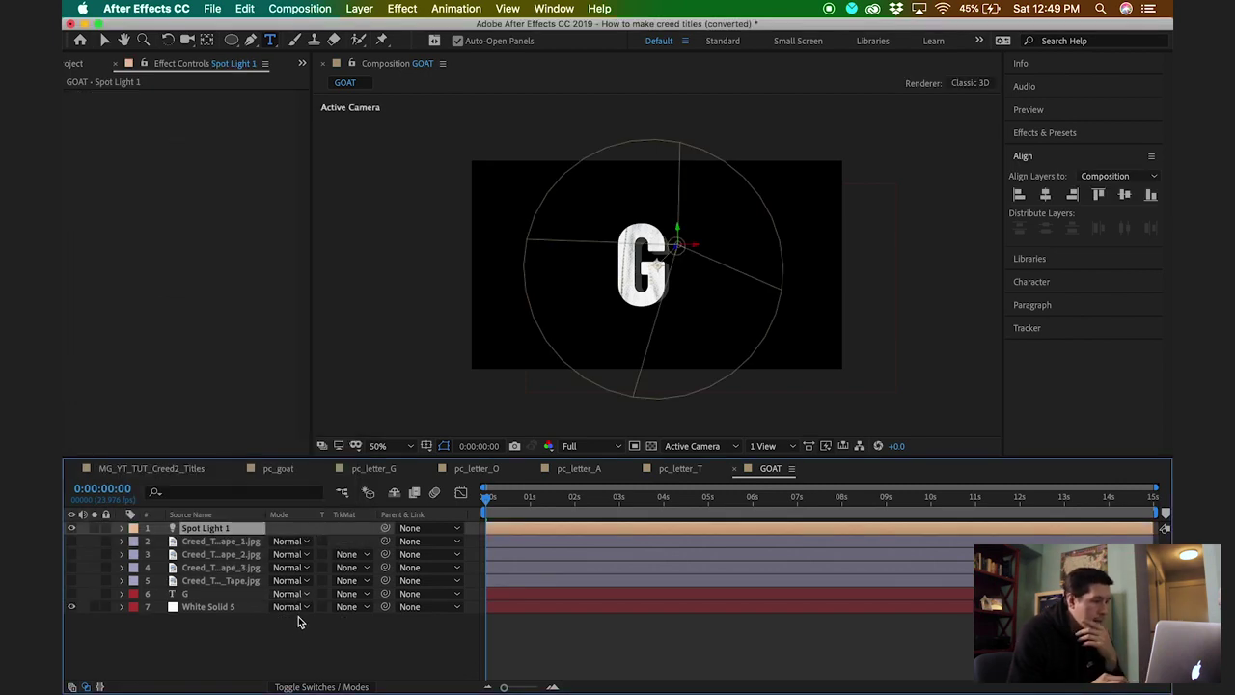
Make the white solid a 3D layer and display the composition in two views, Top and Active Camera.
{"action": "left_click", "coordinate": [306, 686]}
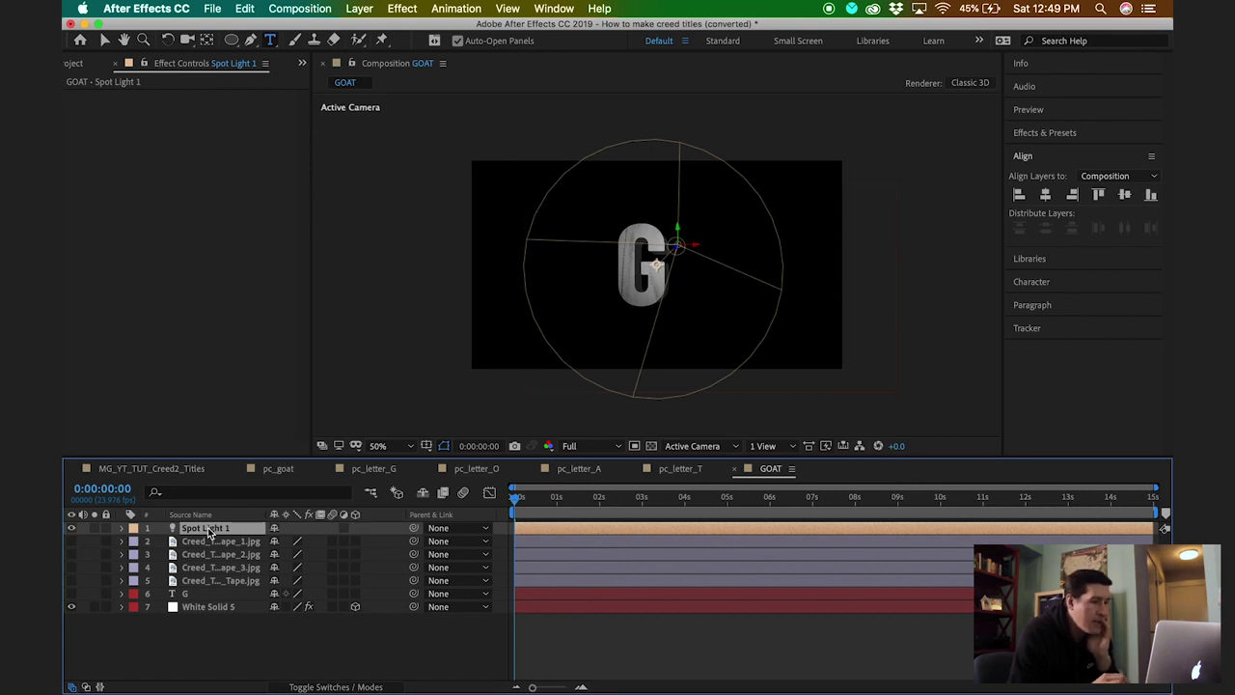
{"action": "left_click", "coordinate": [763, 446]}
{"action": "left_click", "coordinate": [772, 479]}
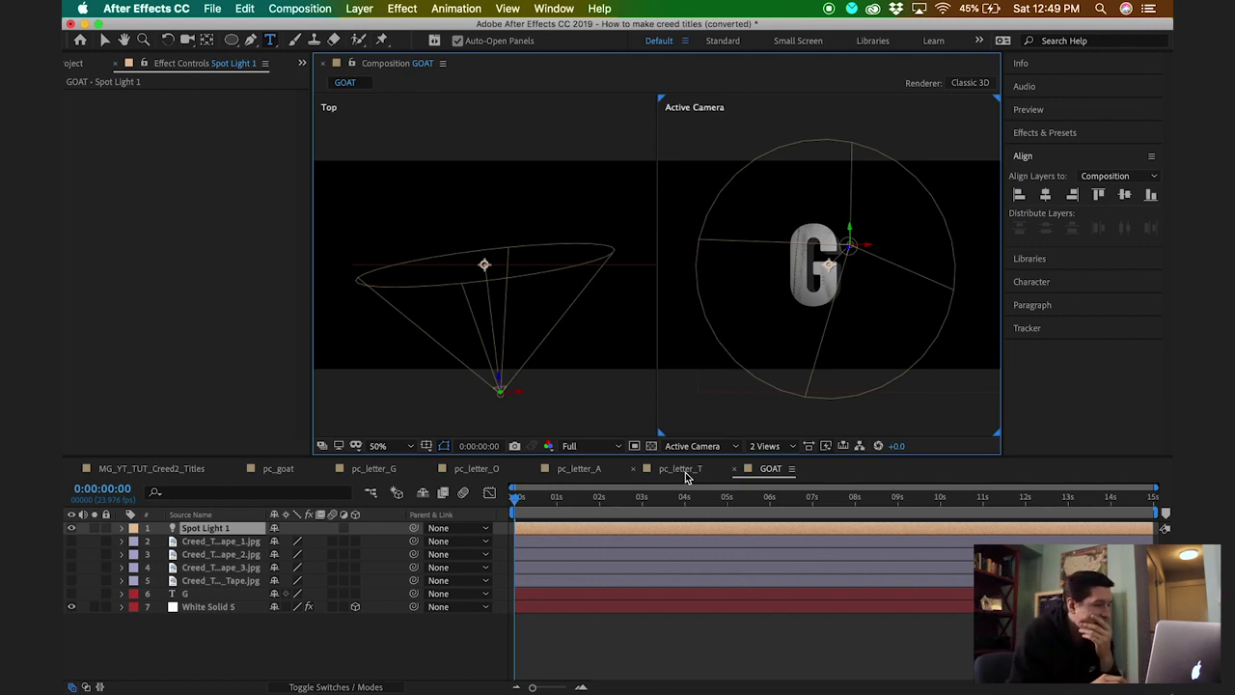
In the Top view, move the spot light closer to the G and place its point of interest on the solid's plane.
{"action": "left_click", "coordinate": [220, 641]}
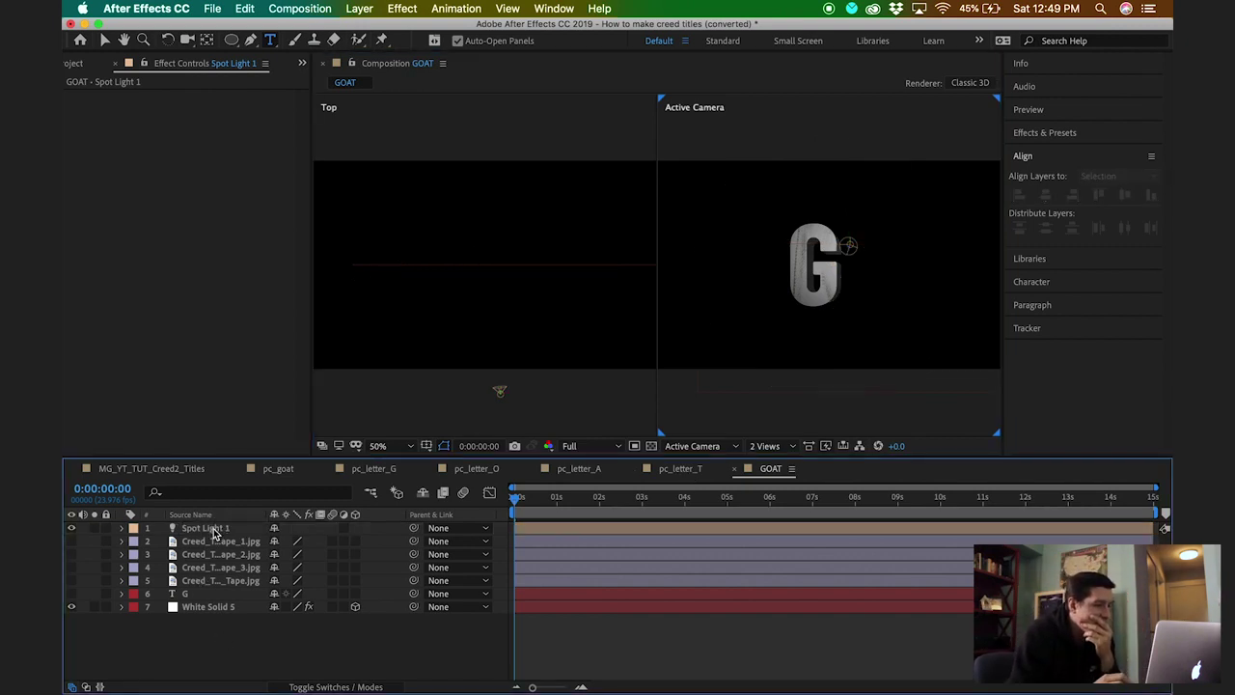
{"action": "left_click", "coordinate": [214, 529]}
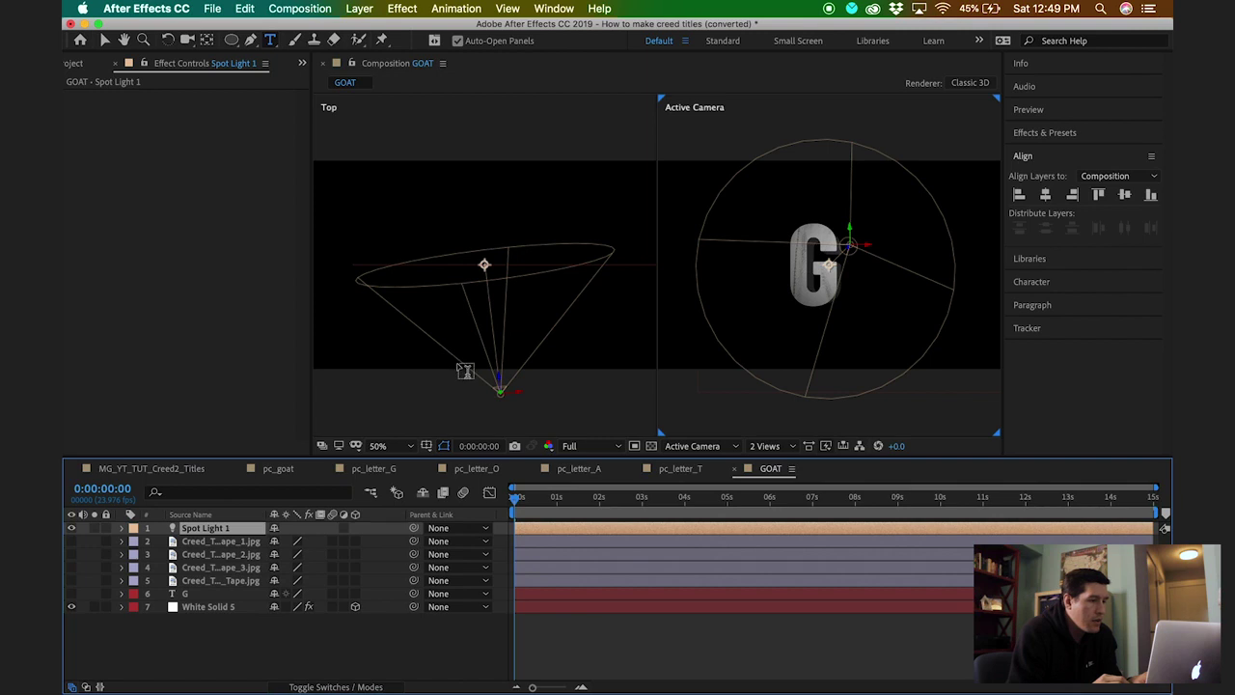
{"action": "left_click", "coordinate": [103, 42]}
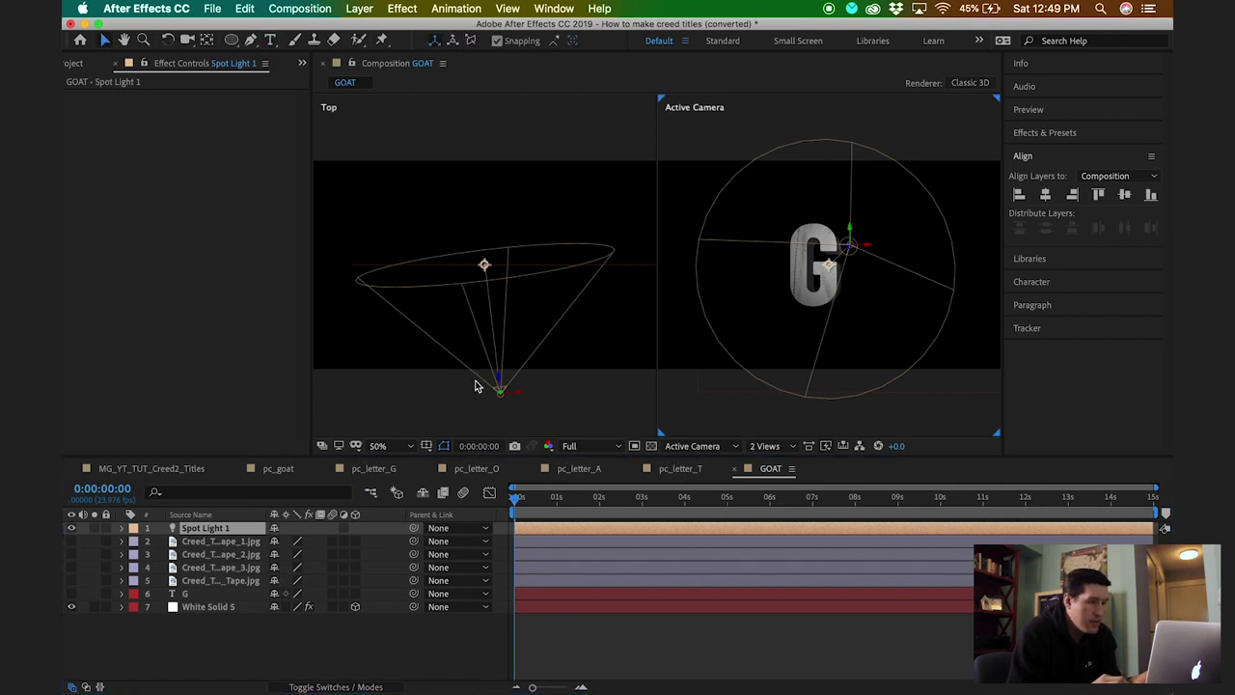
{"action": "left_click_drag", "start_coordinate": [500, 383], "coordinate": [492, 294]}
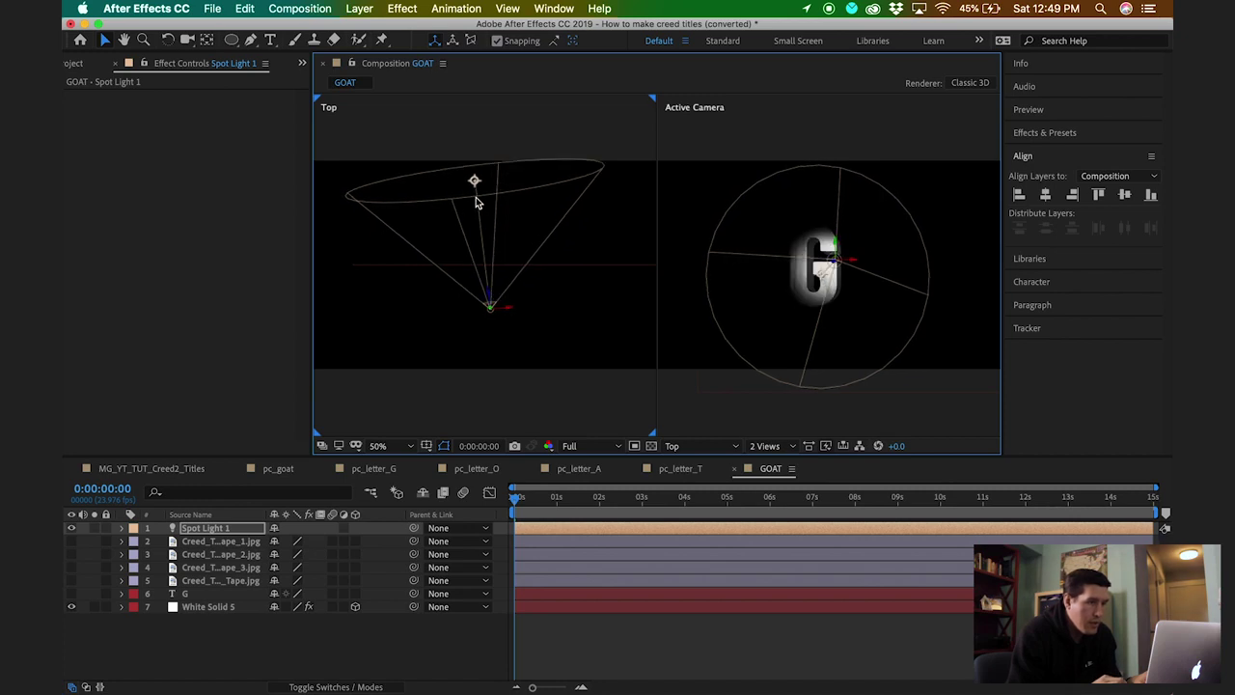
{"action": "left_click_drag", "start_coordinate": [474, 182], "coordinate": [496, 263]}
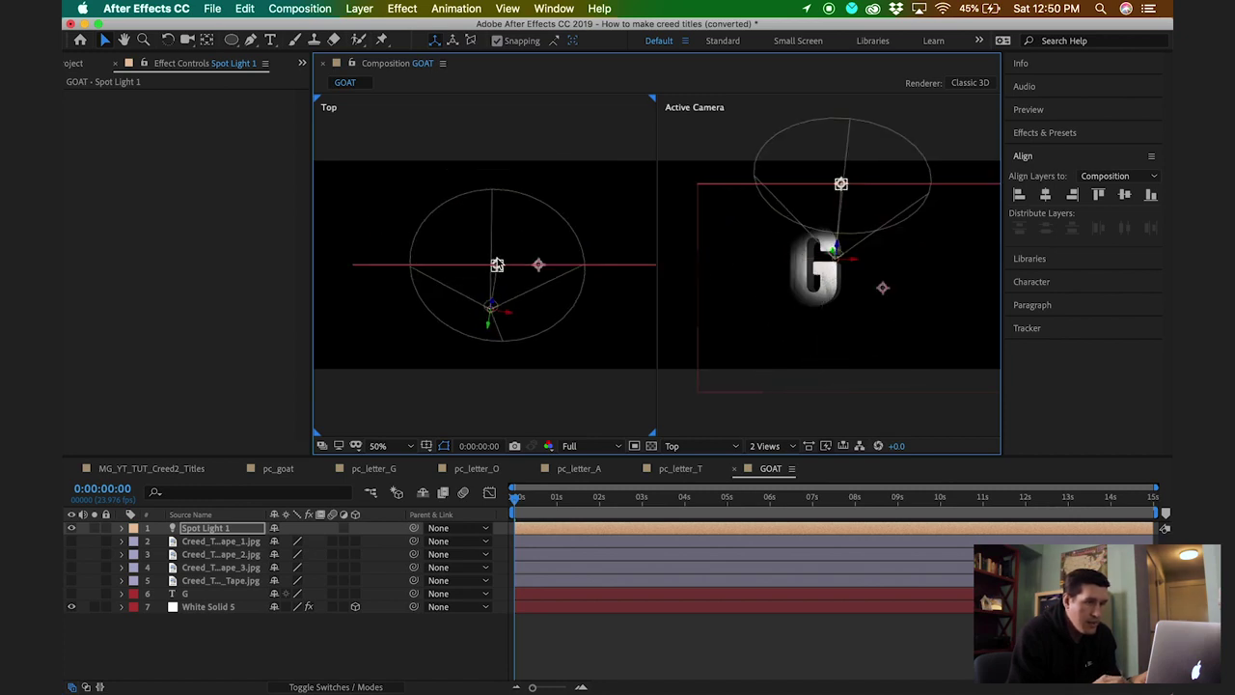
In the Active Camera view, raise the spot light above the G and aim its point of interest at the letter.
{"action": "left_click", "coordinate": [834, 241]}
{"action": "left_click_drag", "start_coordinate": [835, 241], "coordinate": [834, 161]}
{"action": "left_click_drag", "start_coordinate": [811, 232], "coordinate": [811, 252]}
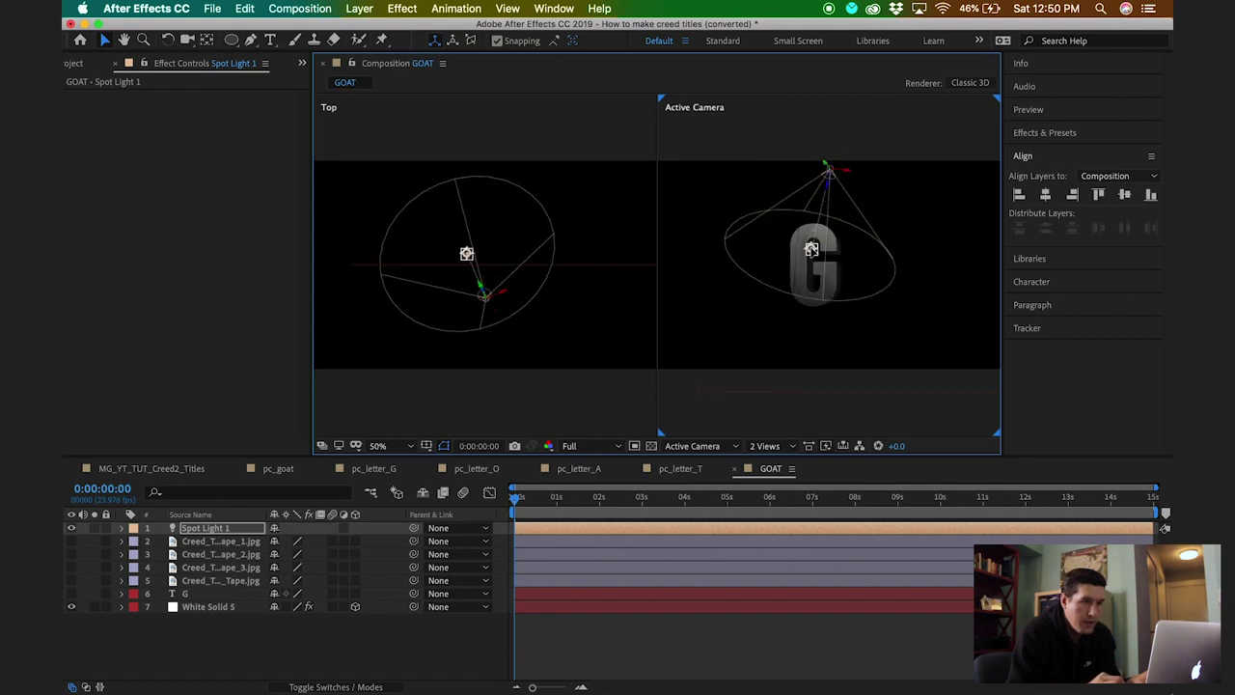
{"action": "left_click_drag", "start_coordinate": [847, 175], "coordinate": [837, 176]}
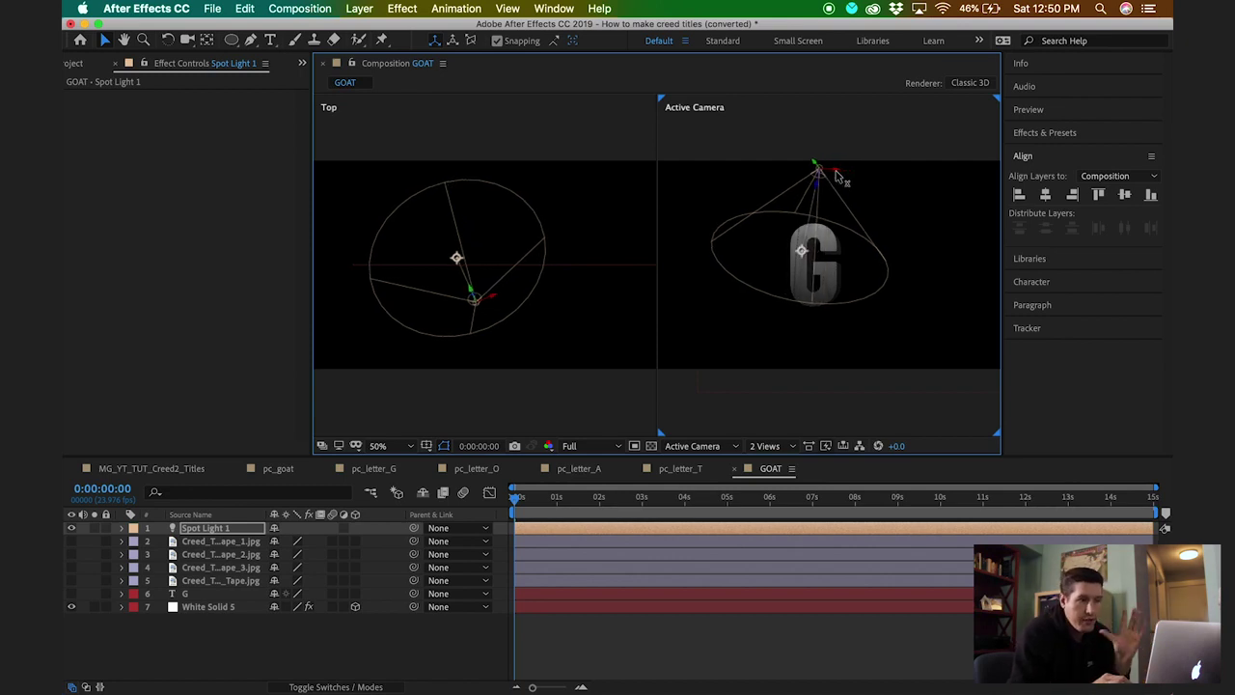
{"action": "left_click_drag", "start_coordinate": [808, 257], "coordinate": [813, 255]}
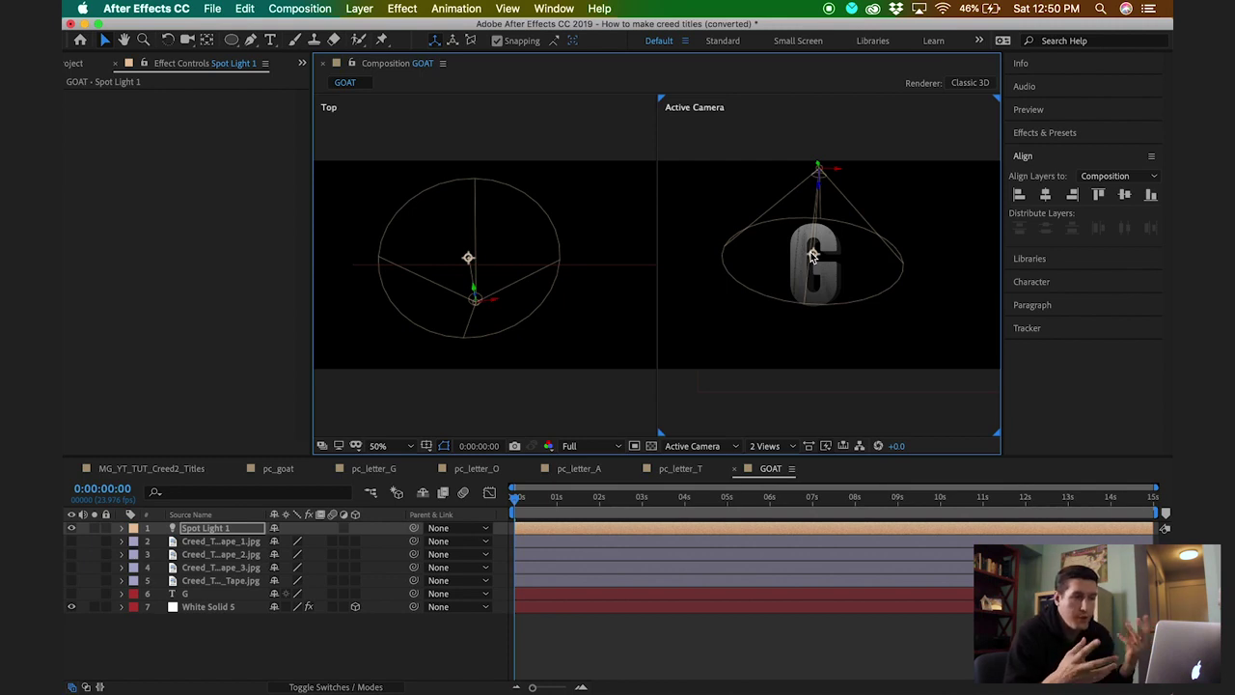
In the Active Camera view, raise Spot Light 1 higher, beyond the upper edge of the frame.
{"action": "left_click", "coordinate": [244, 649]}
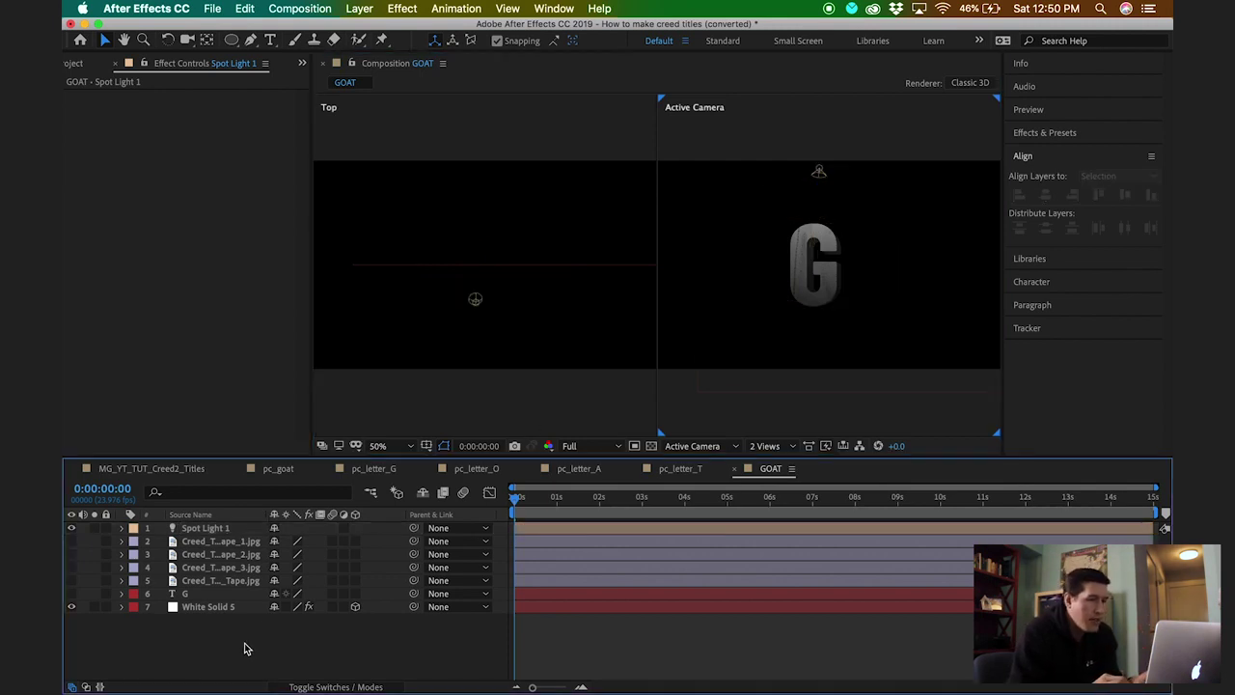
{"action": "left_click", "coordinate": [214, 530]}
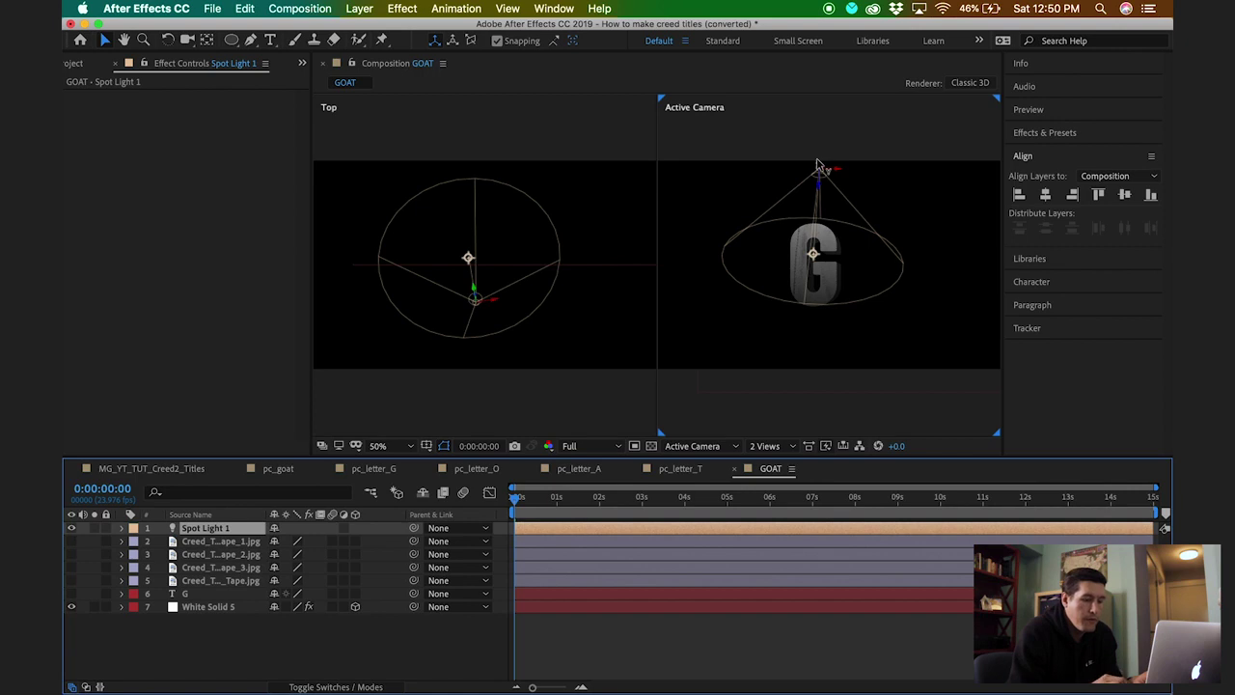
{"action": "left_click", "coordinate": [775, 202]}
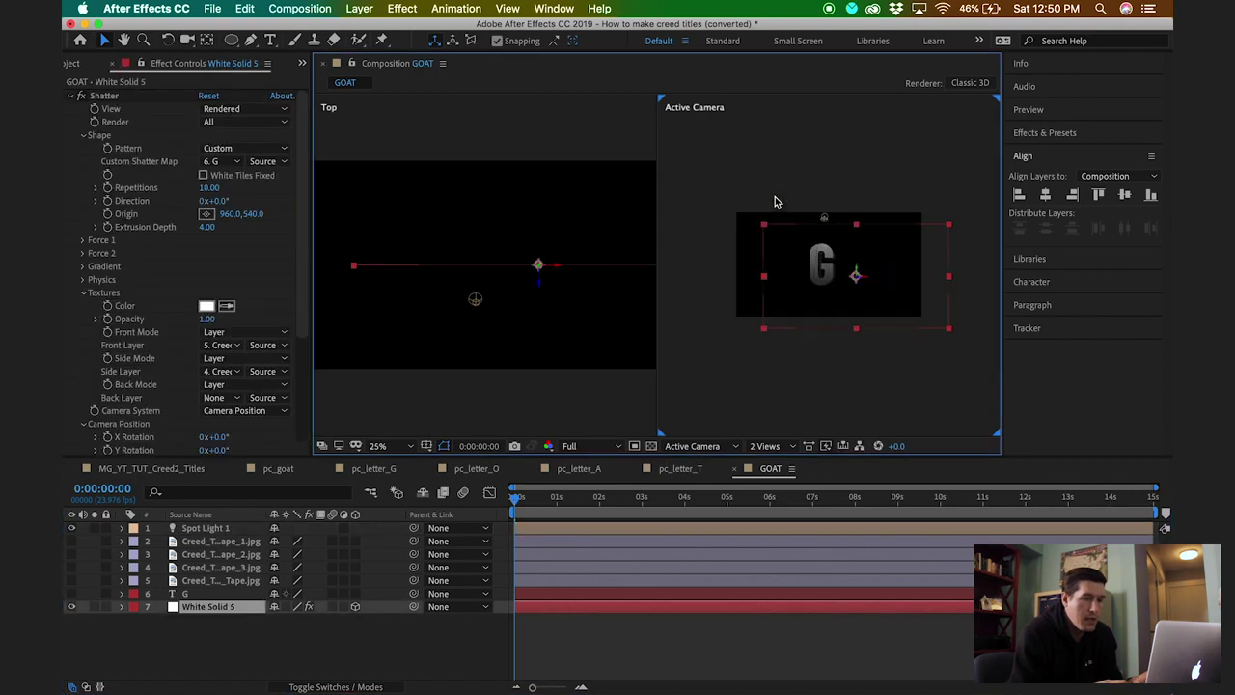
{"action": "left_click", "coordinate": [214, 529]}
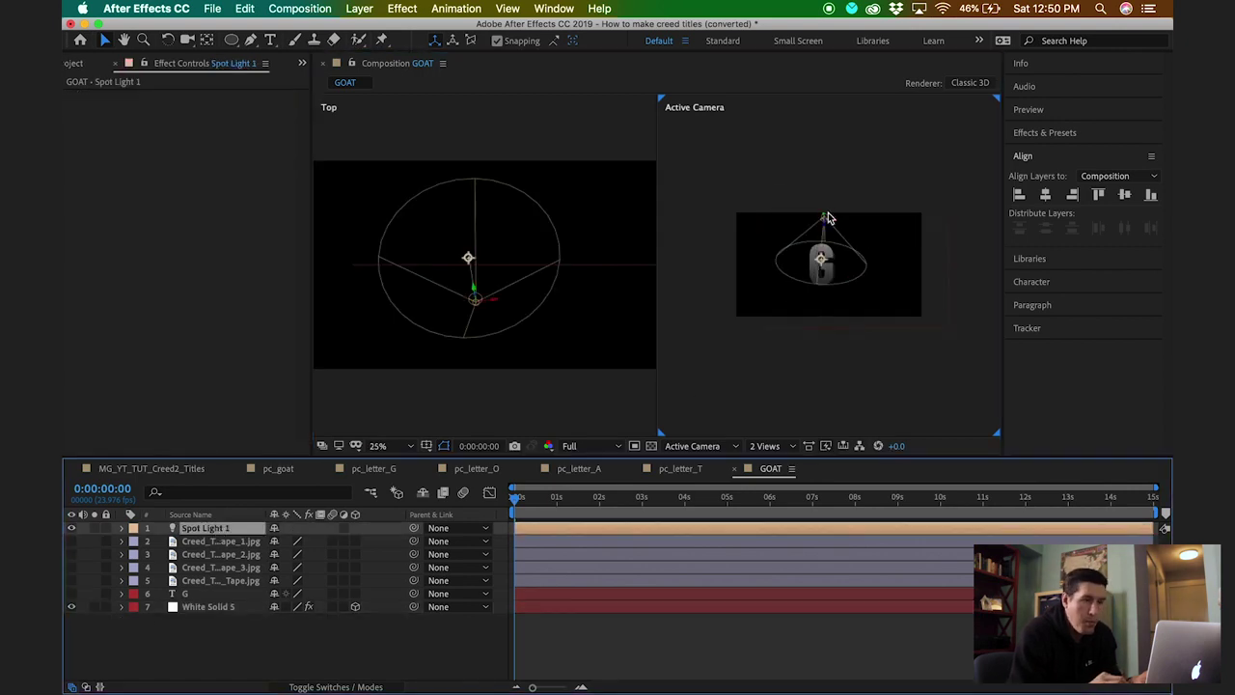
{"action": "left_click_drag", "start_coordinate": [825, 220], "coordinate": [827, 205]}
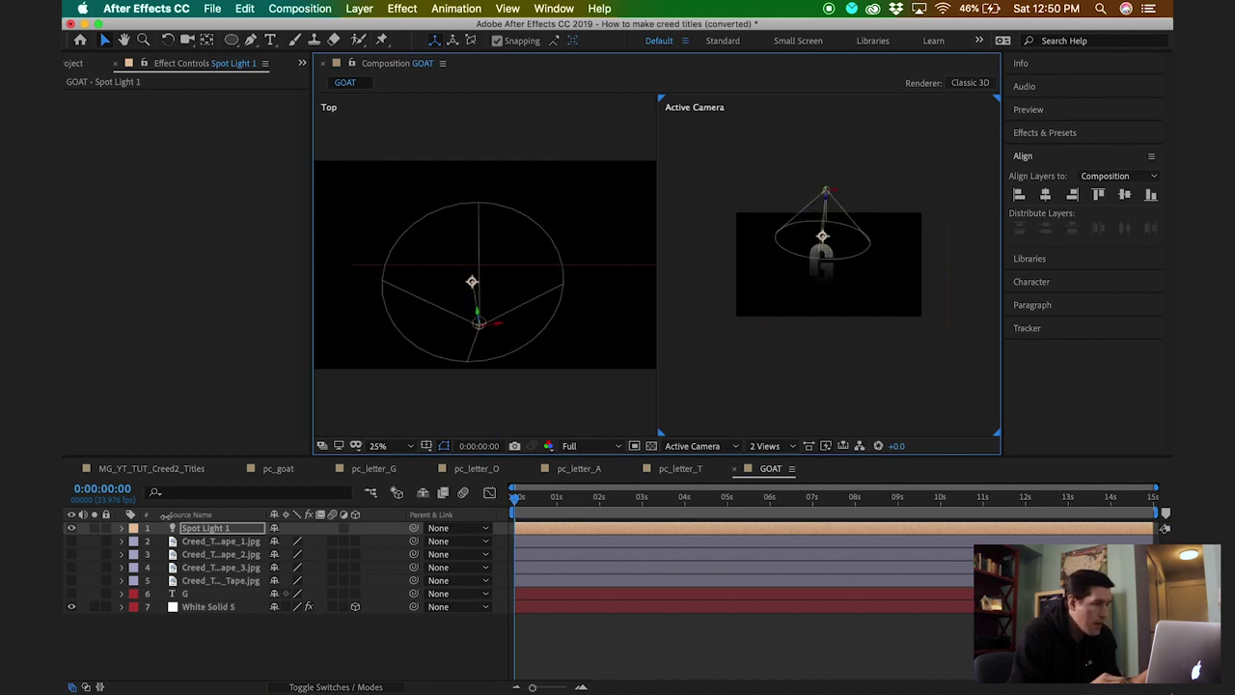
Increase the spot light's intensity to 150% in its light options.
{"action": "left_click", "coordinate": [120, 529]}
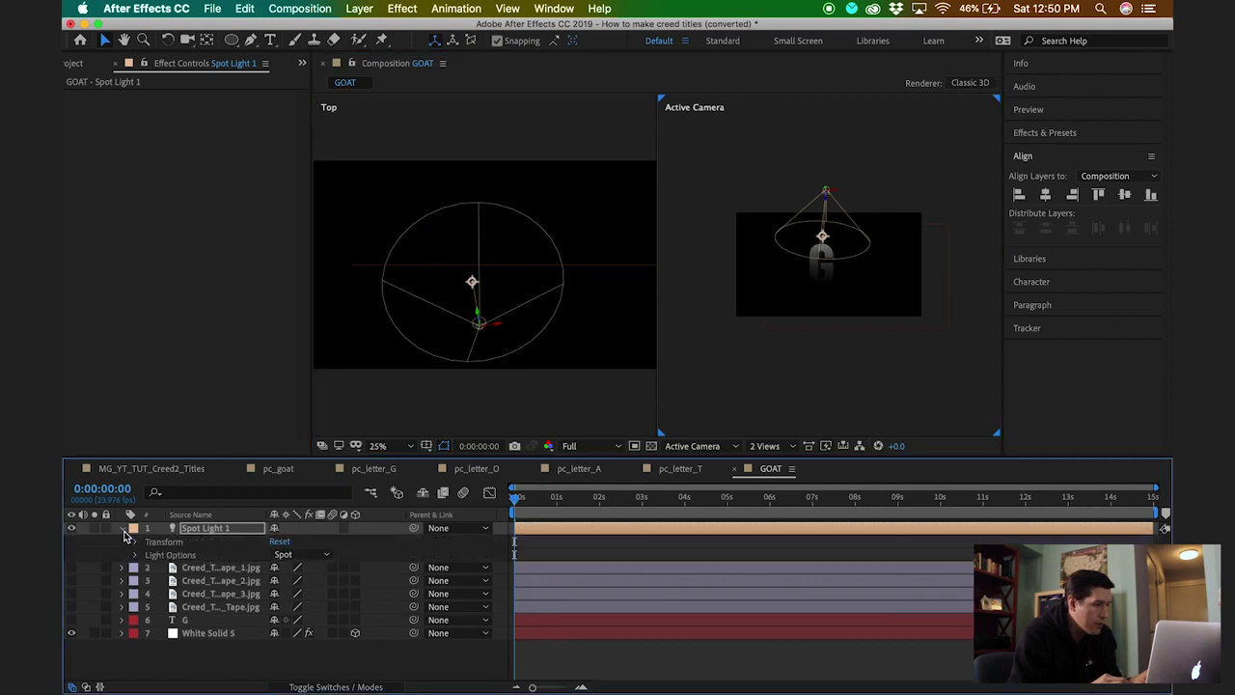
{"action": "left_click", "coordinate": [135, 555]}
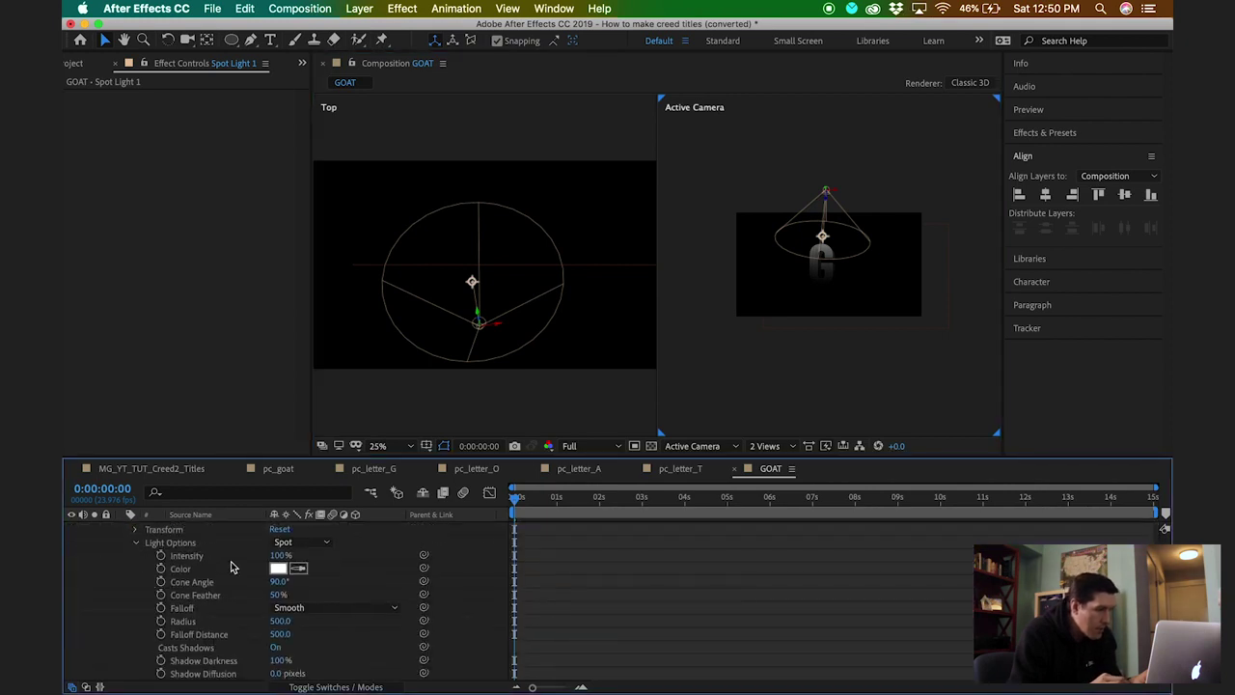
{"action": "left_click", "coordinate": [281, 556]}
{"action": "key", "text": "Return"}
{"action": "left_click", "coordinate": [279, 557]}
{"action": "key", "text": "Return"}
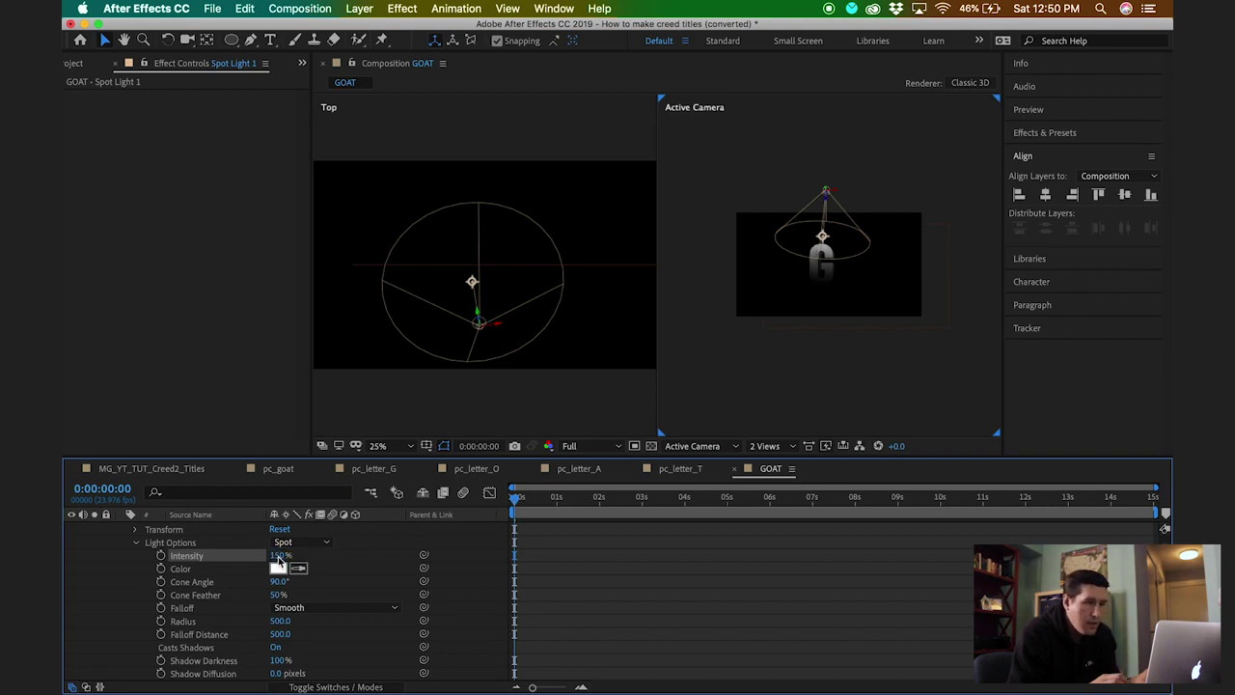
Narrow the spot light's cone angle to 60°.
{"action": "left_click", "coordinate": [280, 582]}
{"action": "type", "text": "30"}
{"action": "key", "text": "Down"}
{"action": "key", "text": "Down"}
{"action": "key", "text": "Down"}
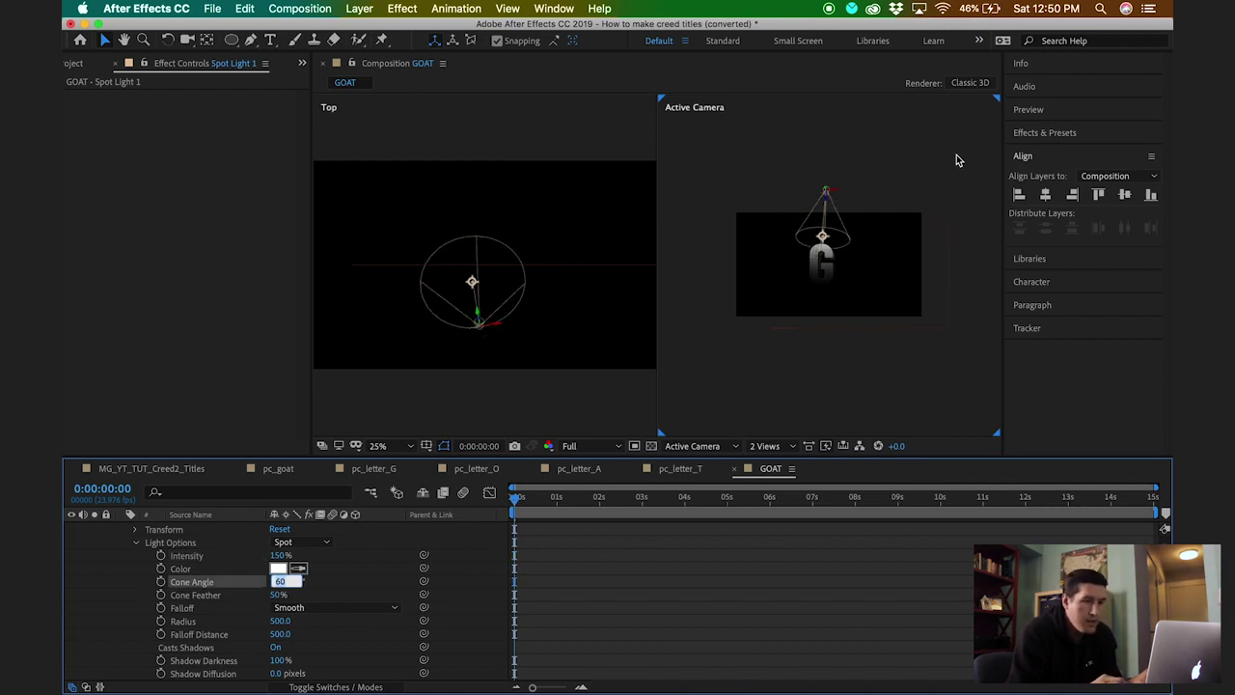
{"action": "left_click", "coordinate": [110, 40]}
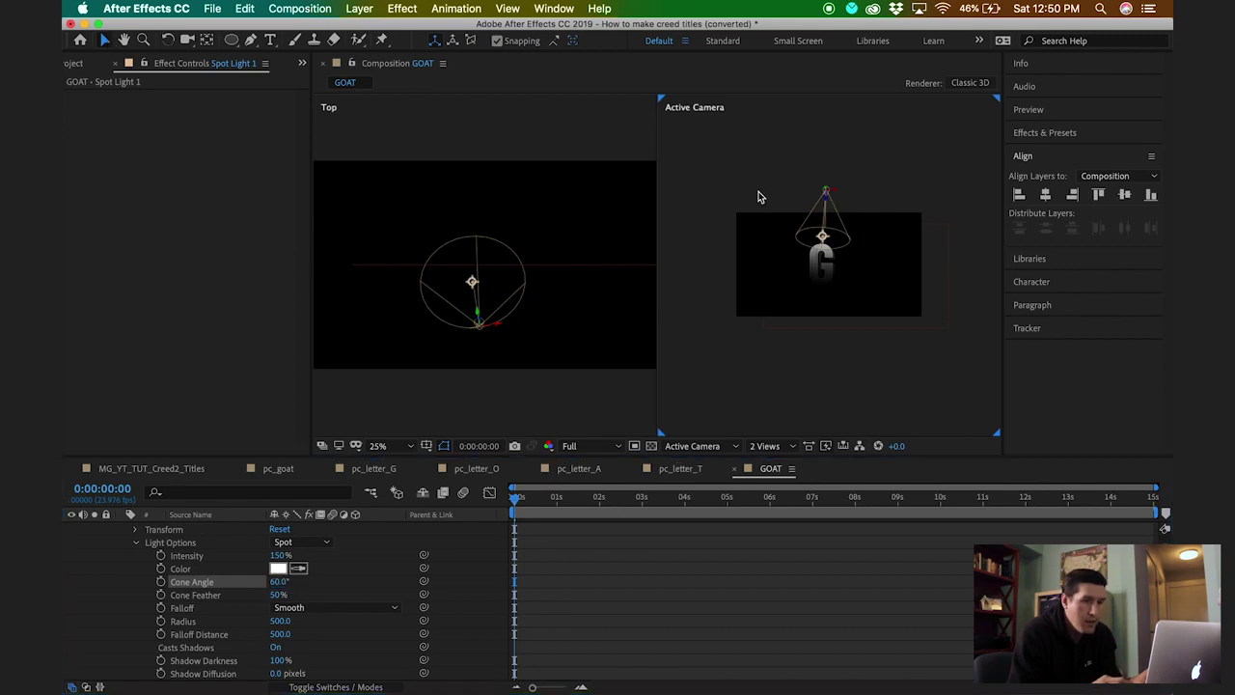
Lower the spot light slightly and aim its point of interest at the middle of the G in the Active Camera view.
{"action": "left_click_drag", "start_coordinate": [826, 207], "coordinate": [832, 217]}
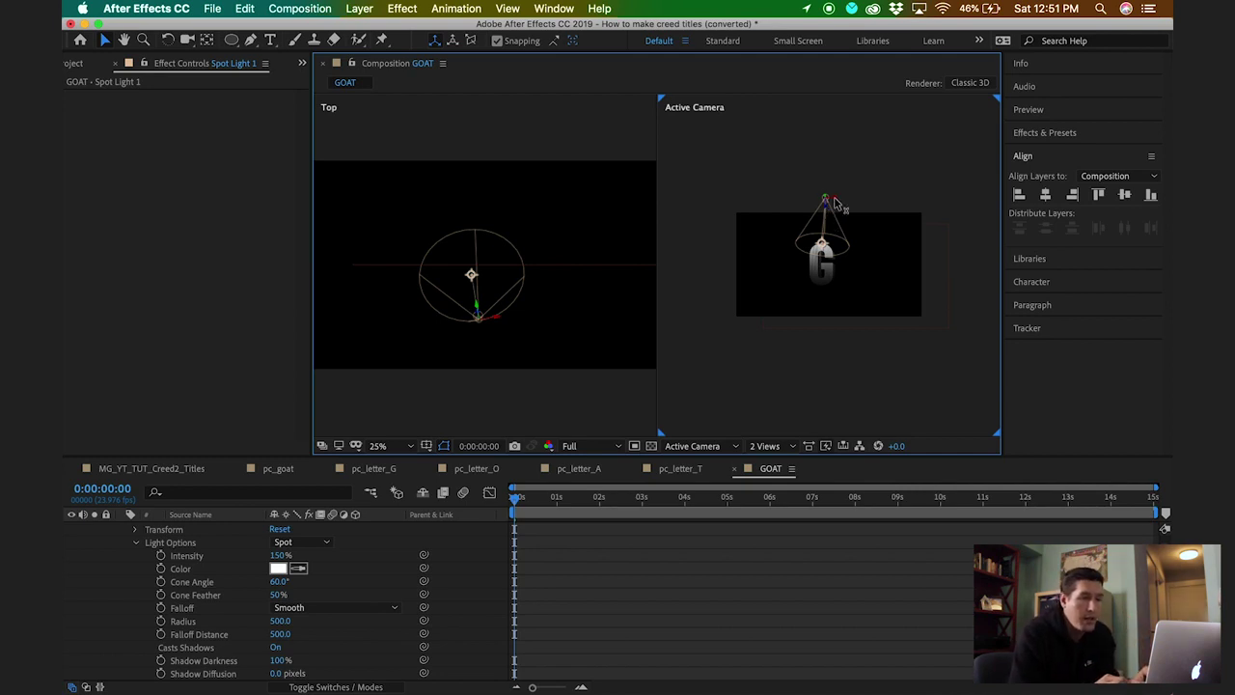
{"action": "left_click", "coordinate": [471, 276]}
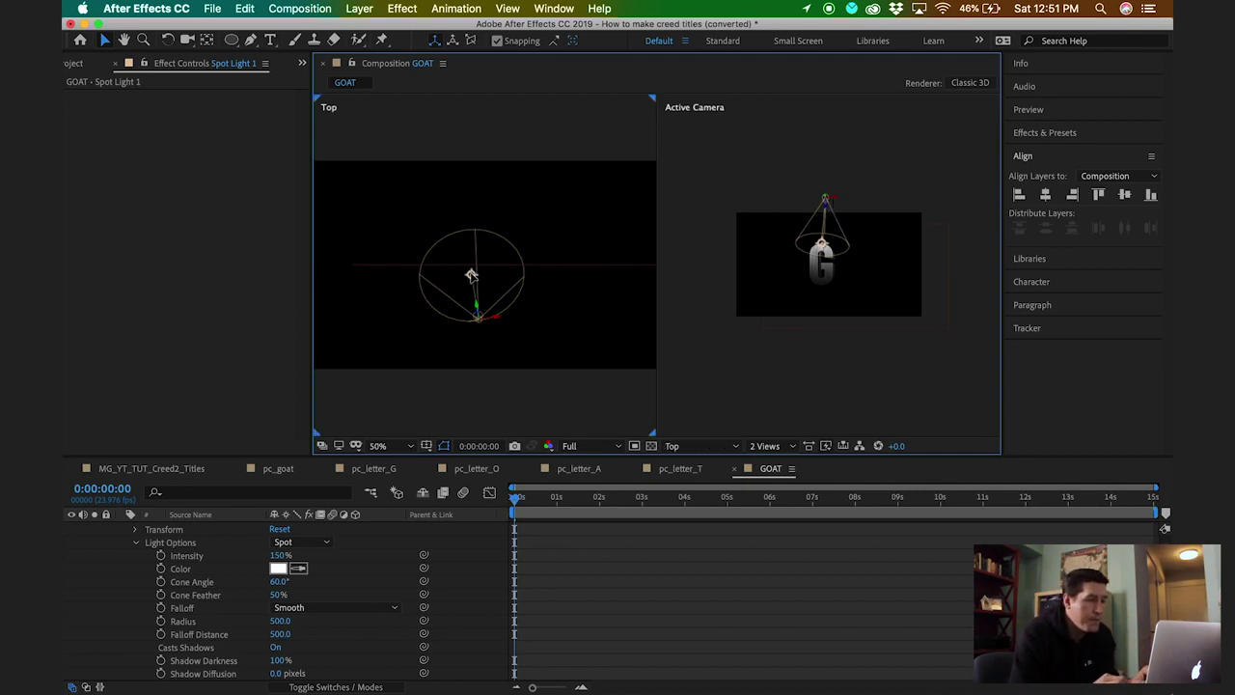
{"action": "mouse_move", "coordinate": [474, 275]}
{"action": "left_mouse_down"}
{"action": "mouse_move", "coordinate": [480, 265]}
{"action": "mouse_move", "coordinate": [473, 273]}
{"action": "left_mouse_up"}
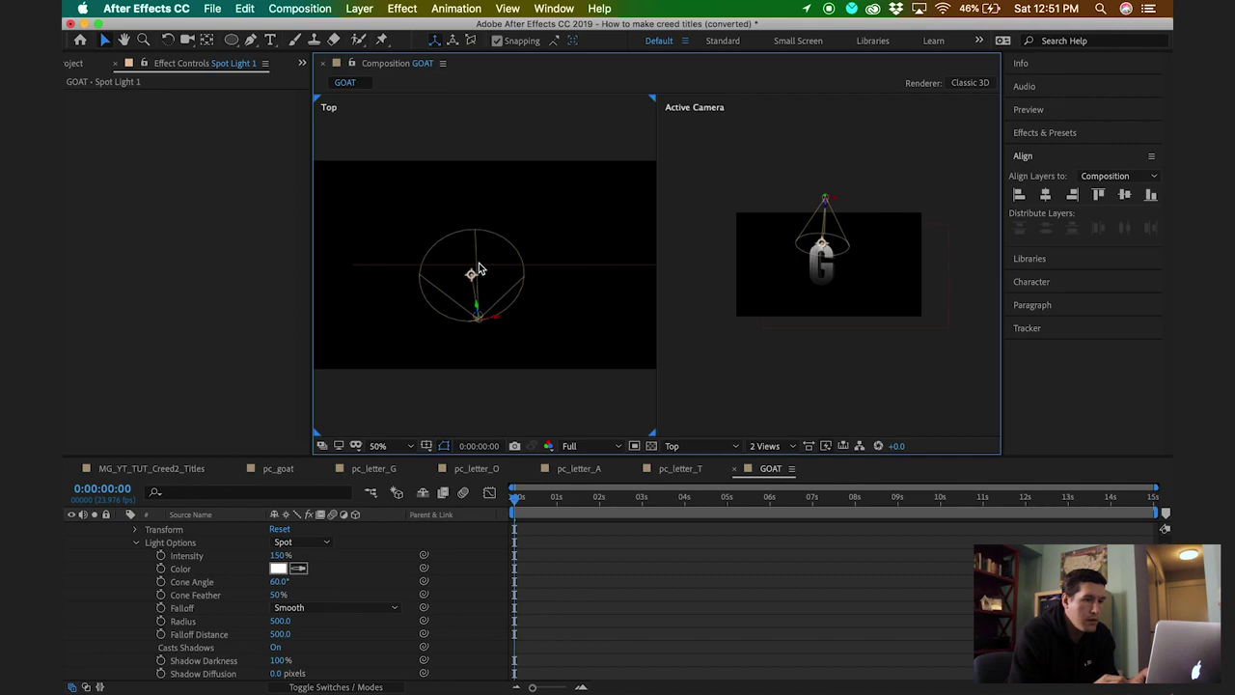
{"action": "left_click_drag", "start_coordinate": [821, 243], "coordinate": [823, 262]}
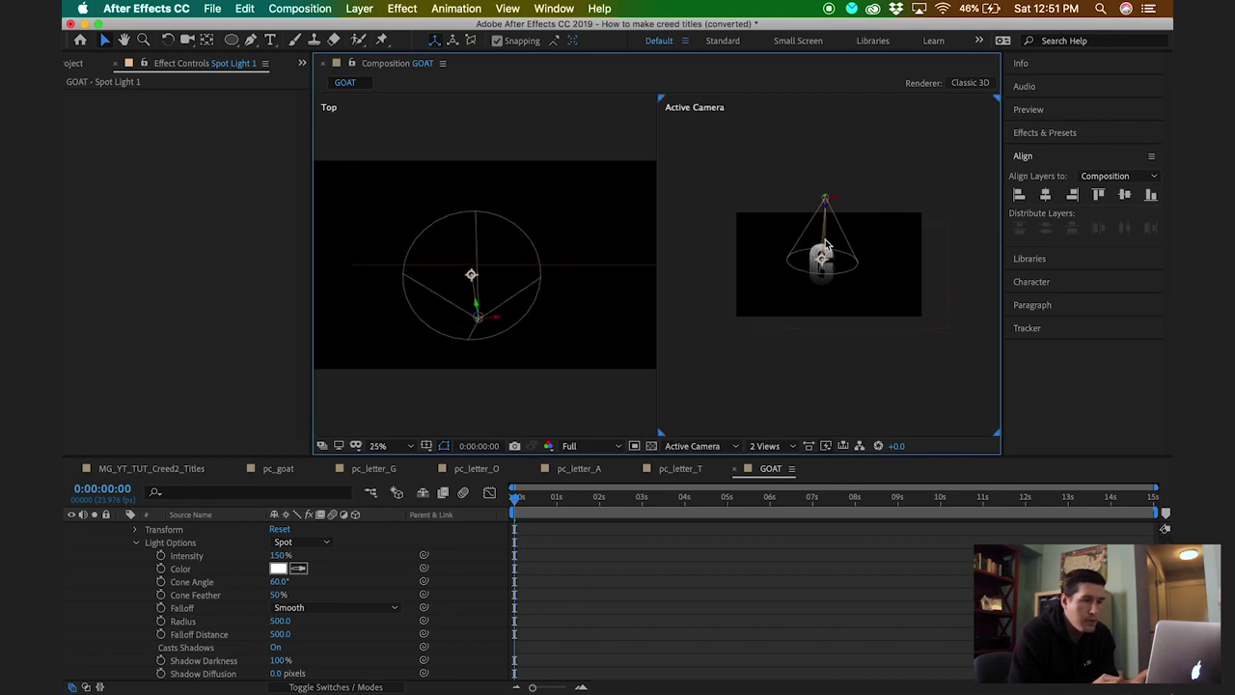
{"action": "left_click_drag", "start_coordinate": [832, 220], "coordinate": [827, 220]}
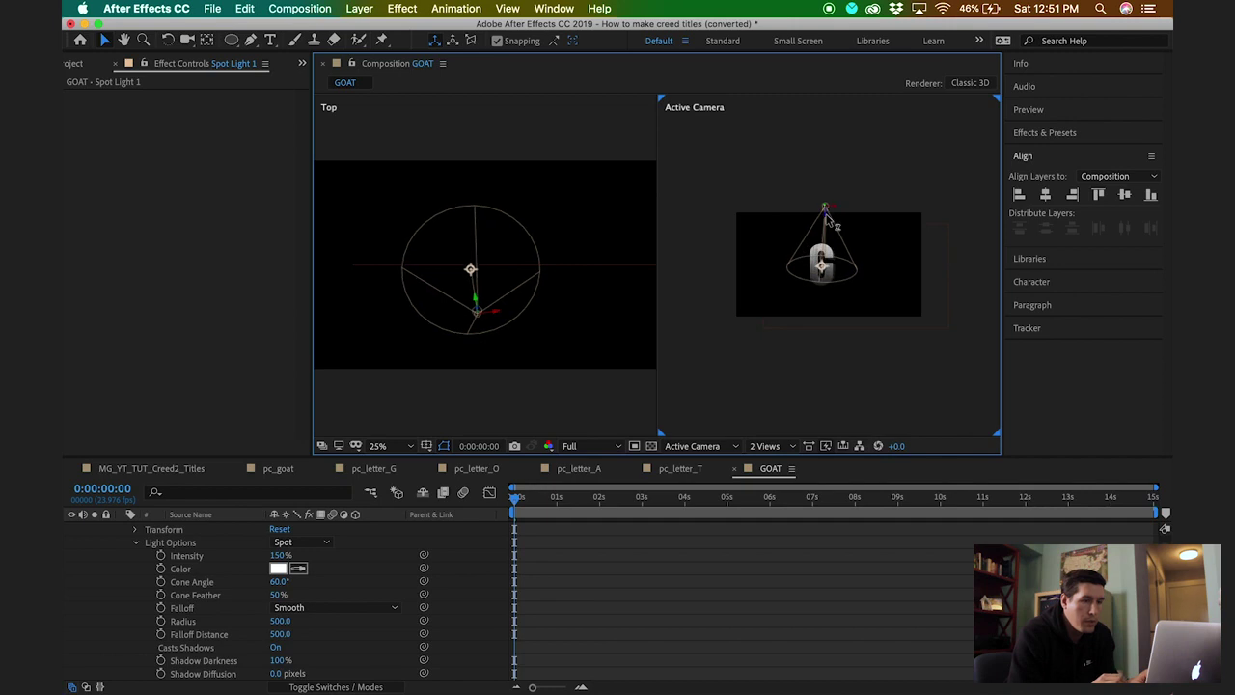
{"action": "left_click", "coordinate": [842, 198]}
{"action": "key", "text": "period"}
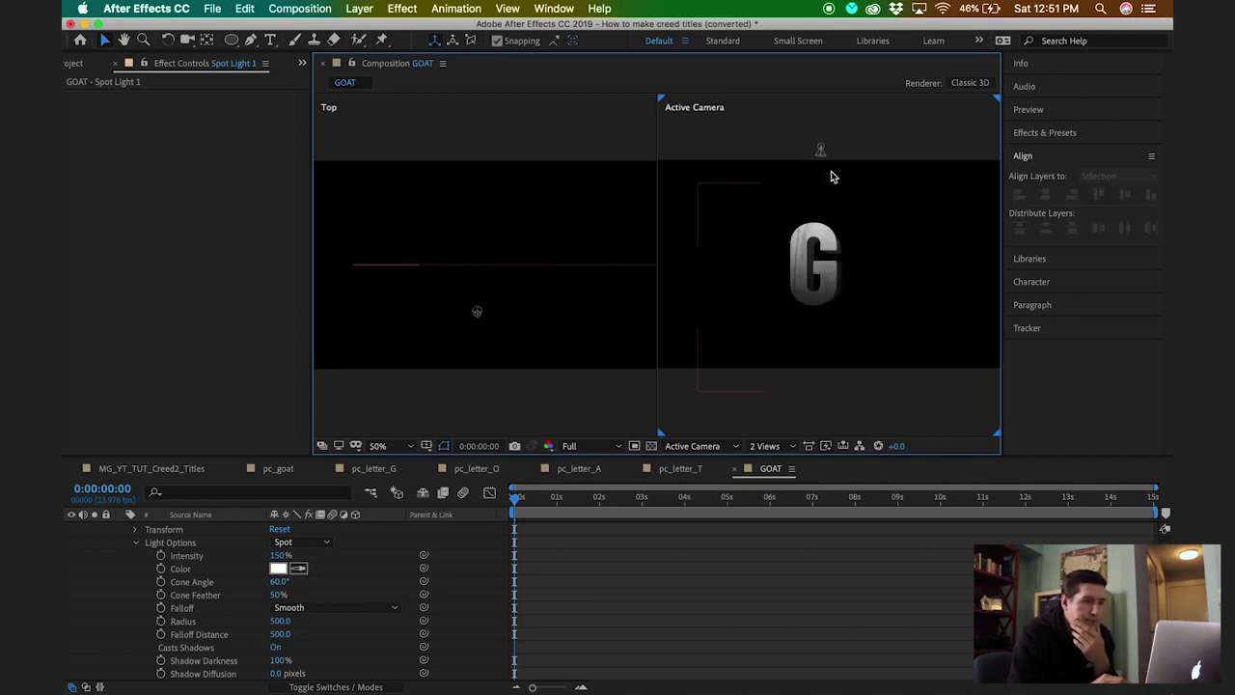
Collapse the spot light's properties and return the composition to a single Active Camera view.
{"action": "left_click", "coordinate": [137, 544]}
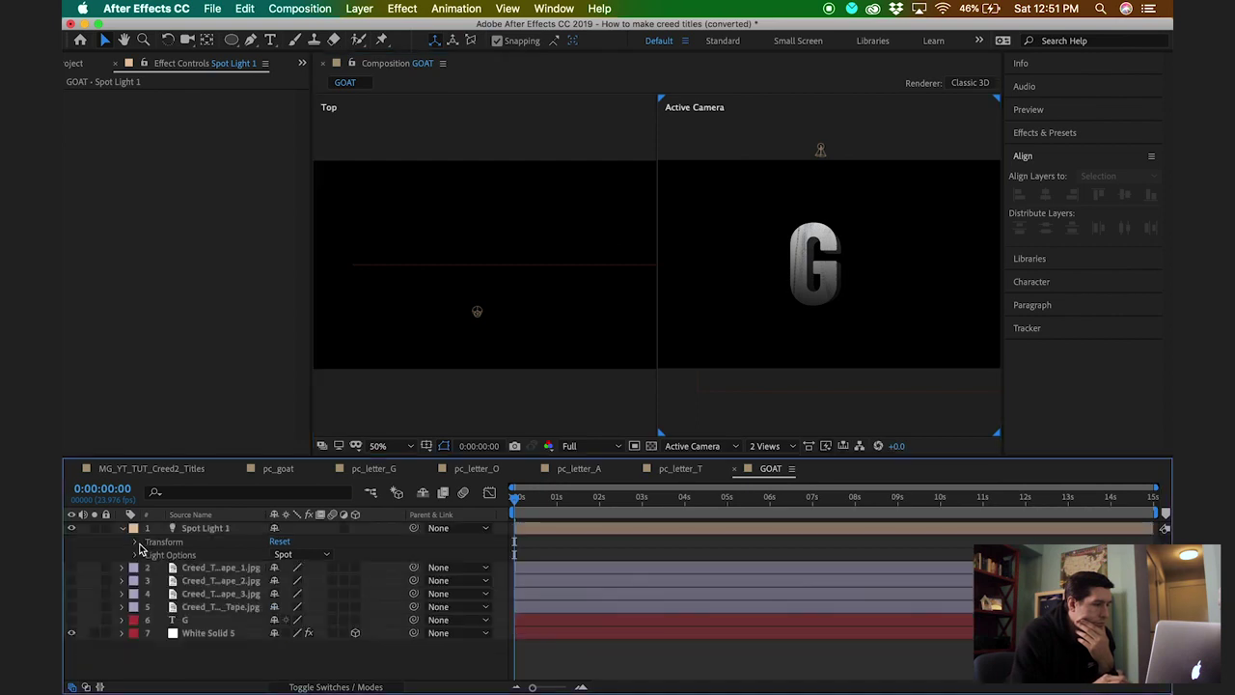
{"action": "left_click", "coordinate": [122, 529]}
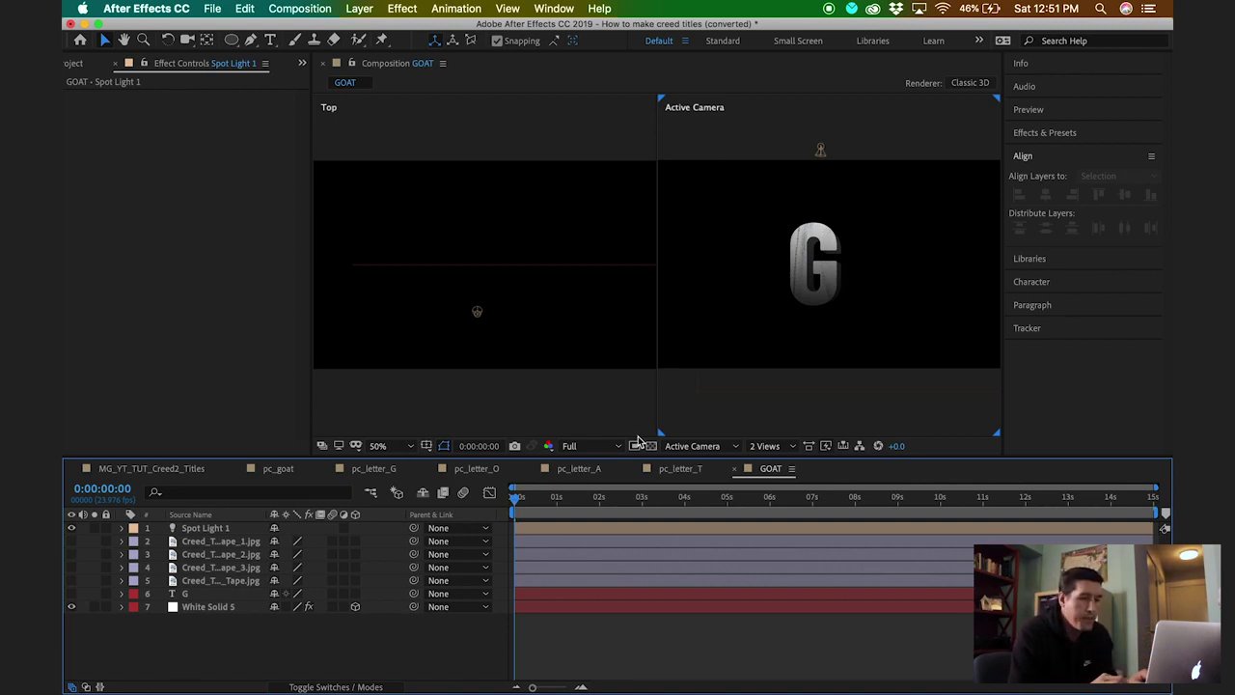
{"action": "left_click", "coordinate": [765, 446]}
{"action": "left_click", "coordinate": [772, 463]}
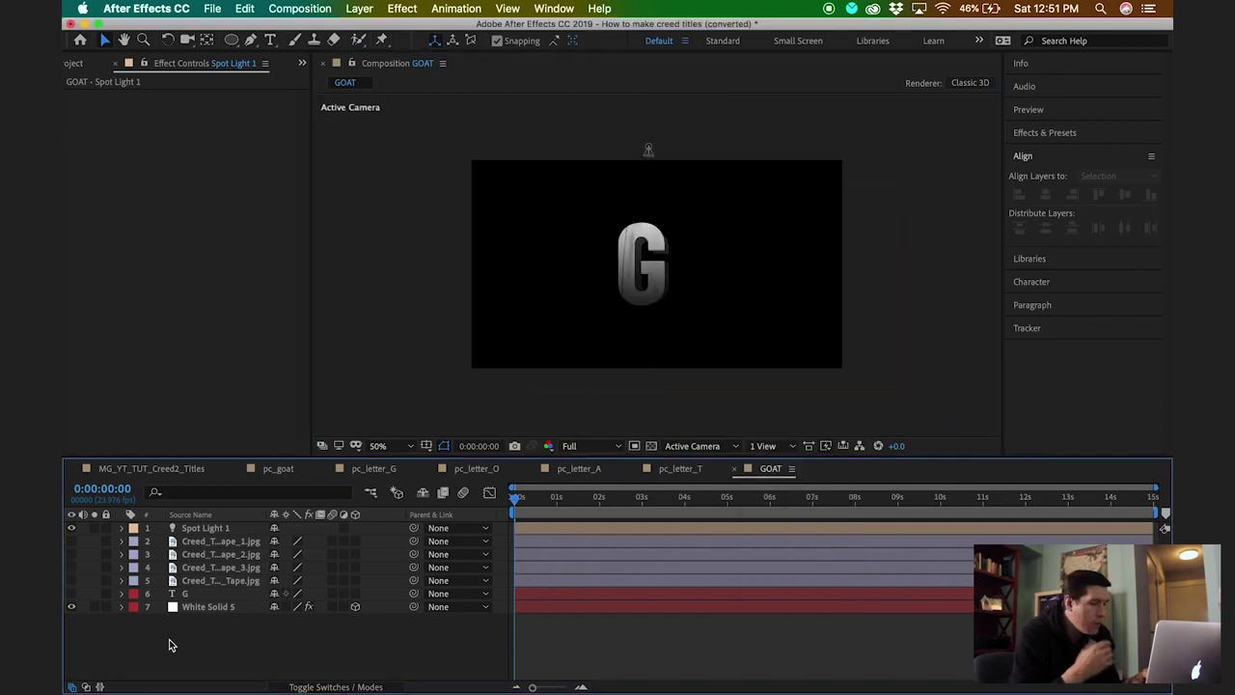
Pre-compose all layers of the GOAT composition, from the spot light to the white solid, as pc_letter_G.
{"action": "left_click", "coordinate": [206, 608]}
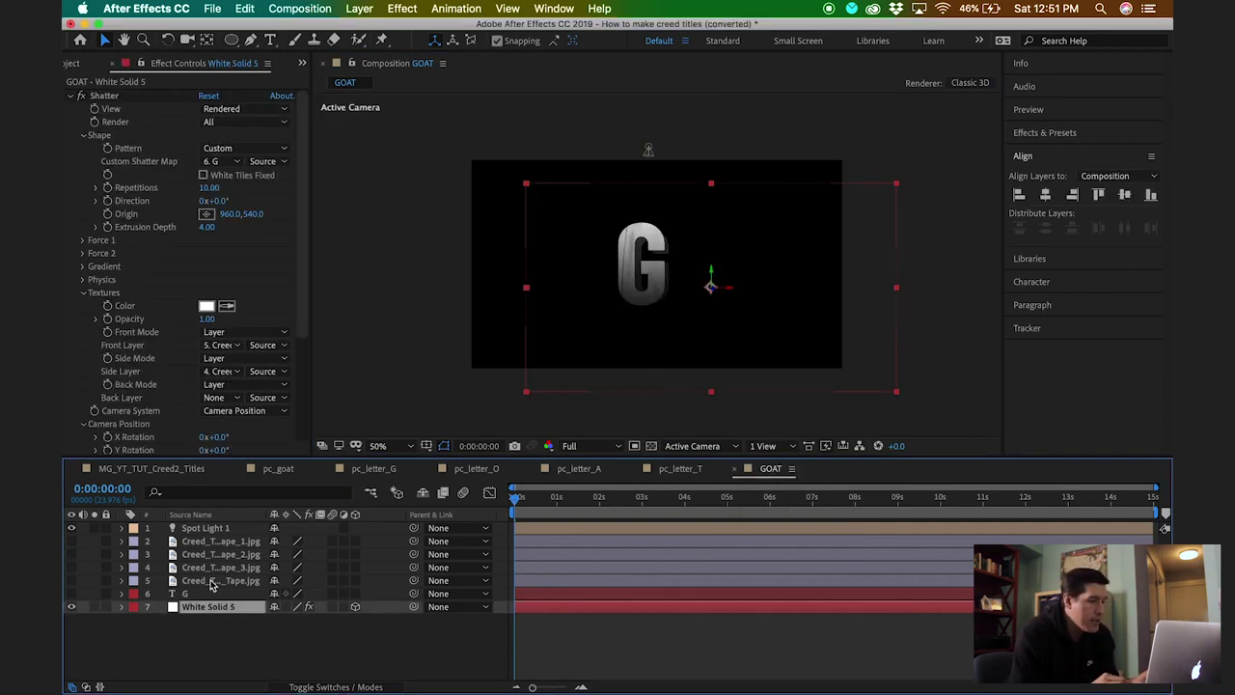
{"action": "left_click", "coordinate": [216, 531], "text": "shift"}
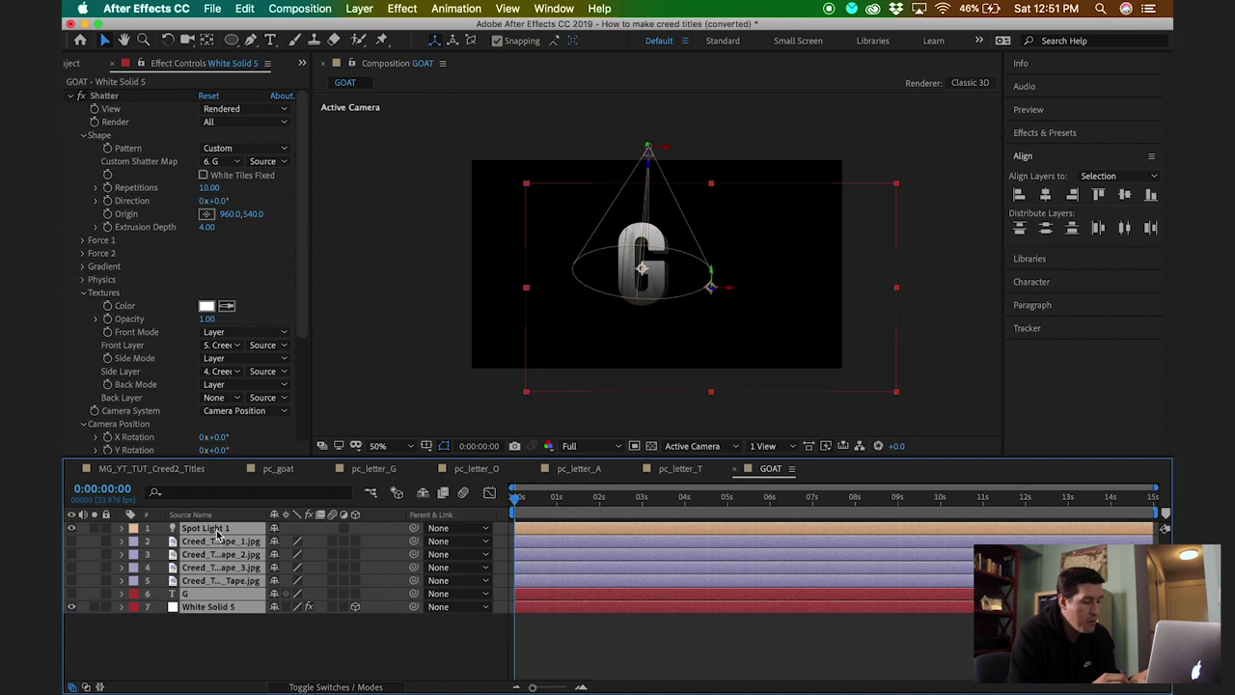
{"action": "key", "text": "super+shift+c"}
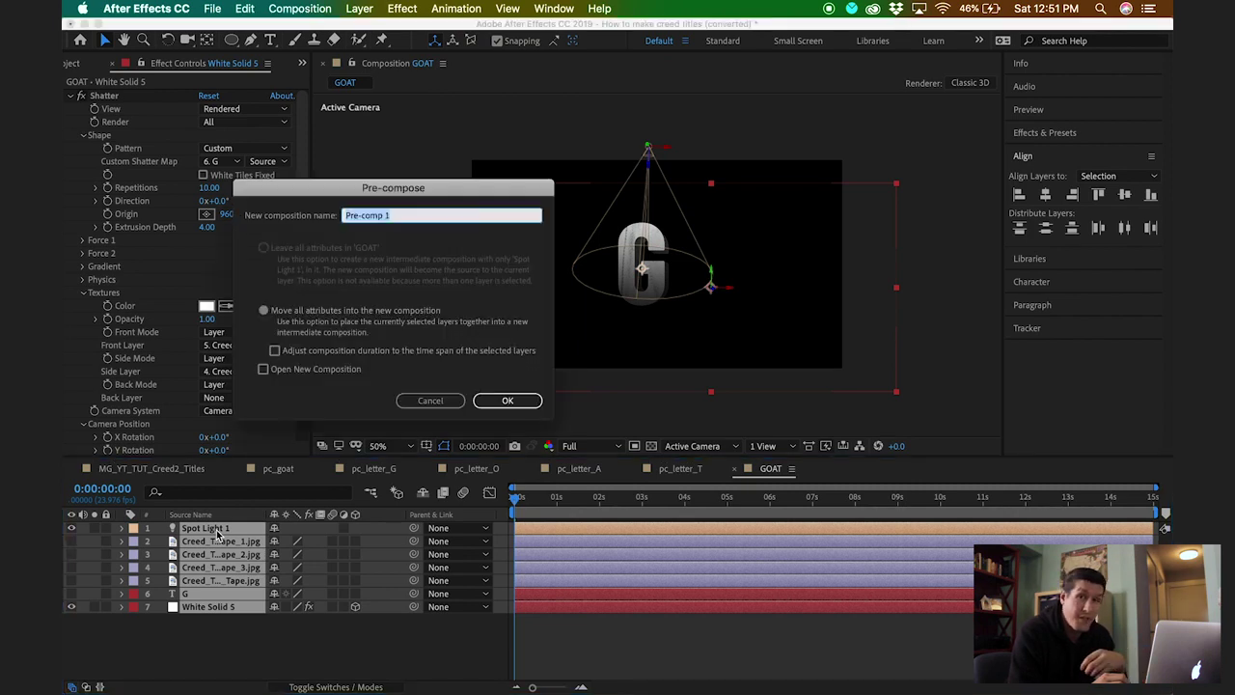
{"action": "type", "text": "pc_letter_"}
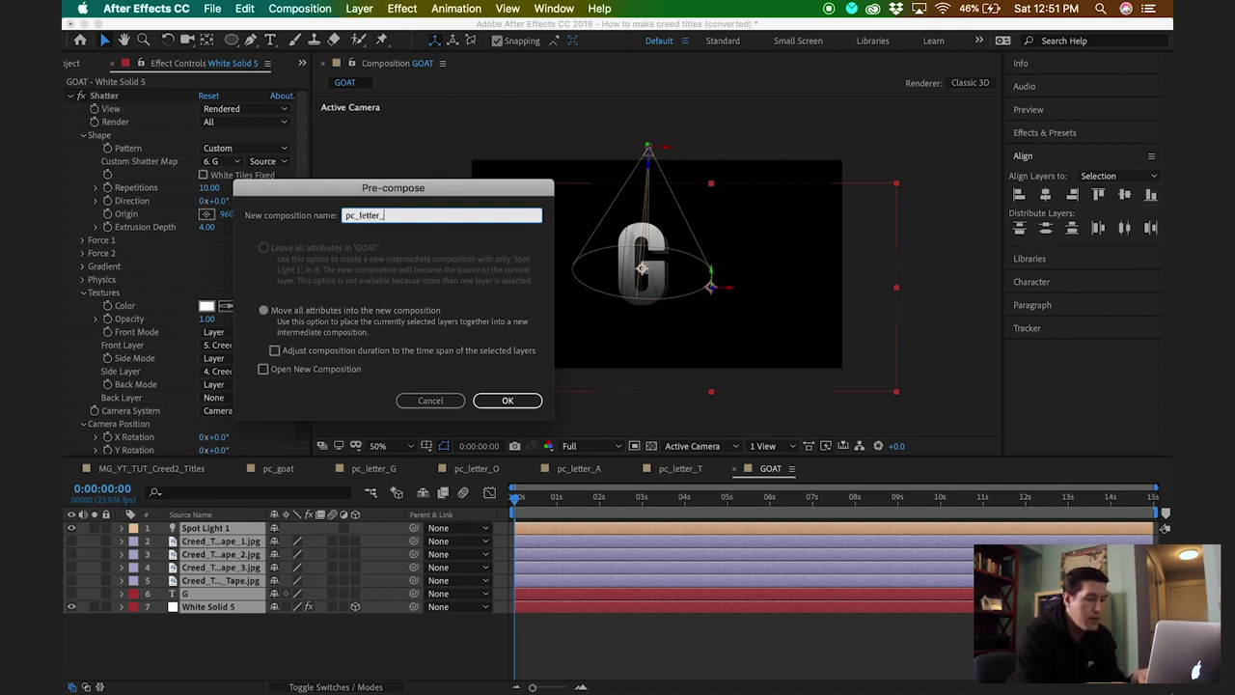
{"action": "type", "text": "G"}
{"action": "key", "text": "Return"}
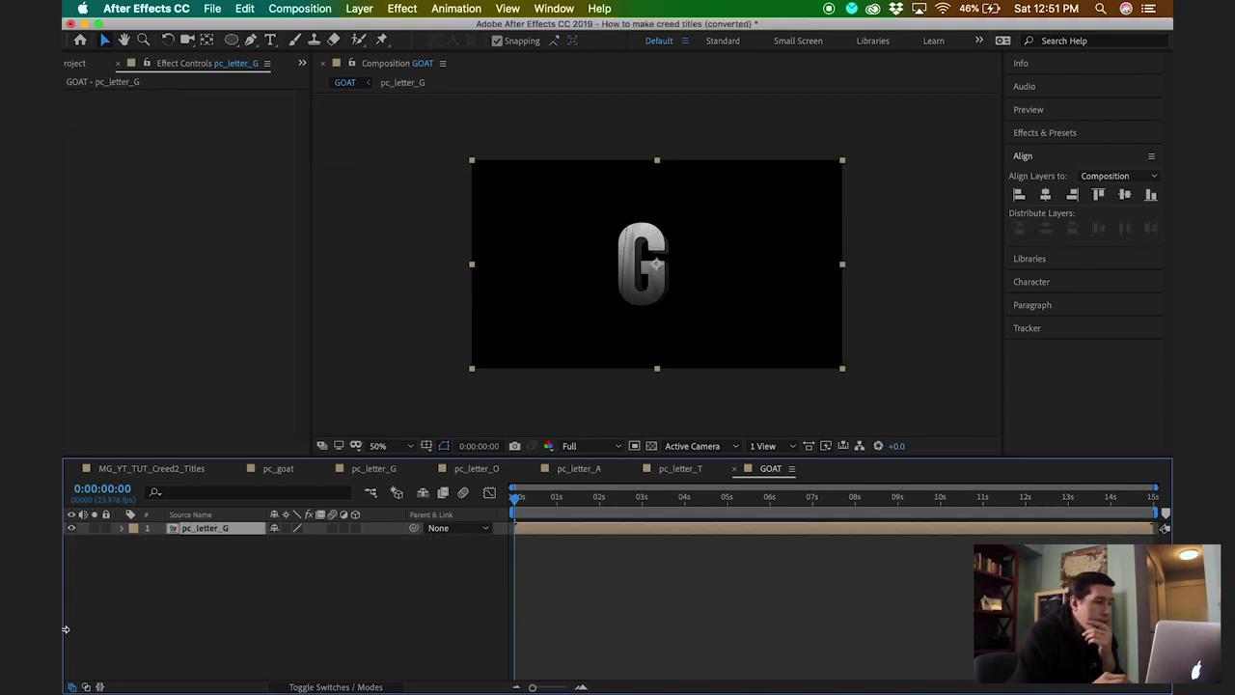
Collapse the Textures folder in the project, duplicate the pc_letter_G composition and rename the copy pc_letter_O.
{"action": "left_click", "coordinate": [163, 618]}
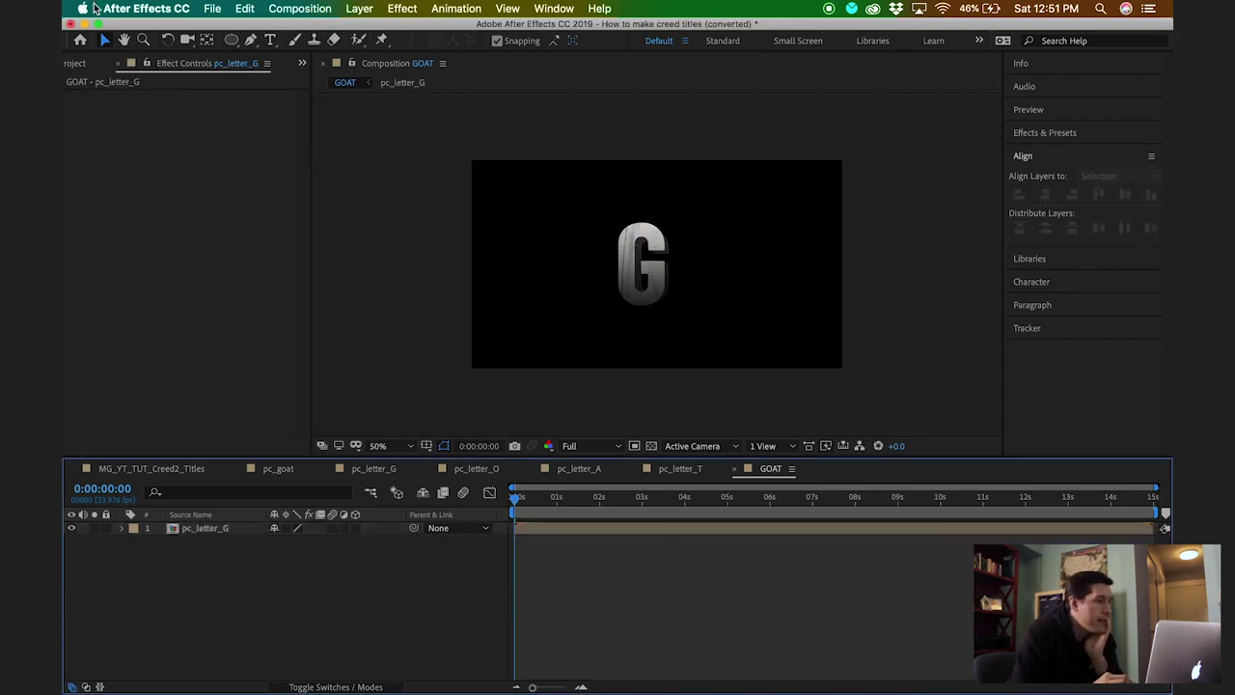
{"action": "left_click", "coordinate": [82, 59]}
{"action": "left_click", "coordinate": [140, 360]}
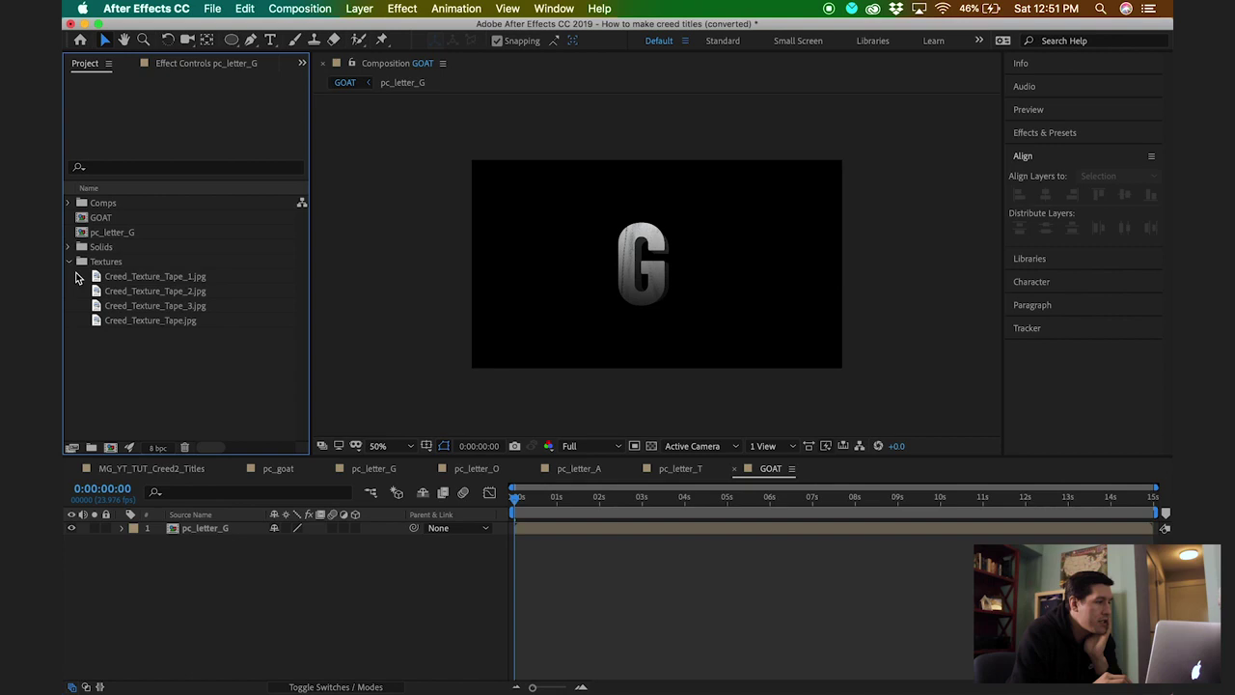
{"action": "left_click", "coordinate": [69, 262]}
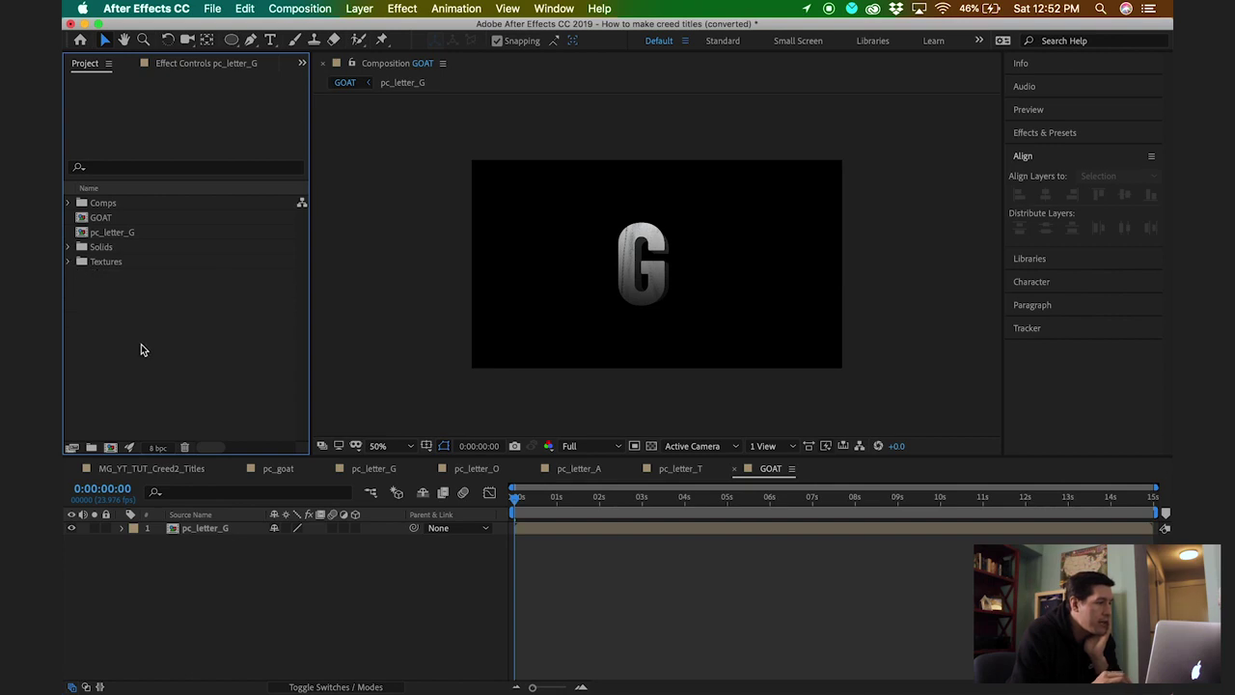
{"action": "left_click", "coordinate": [113, 235]}
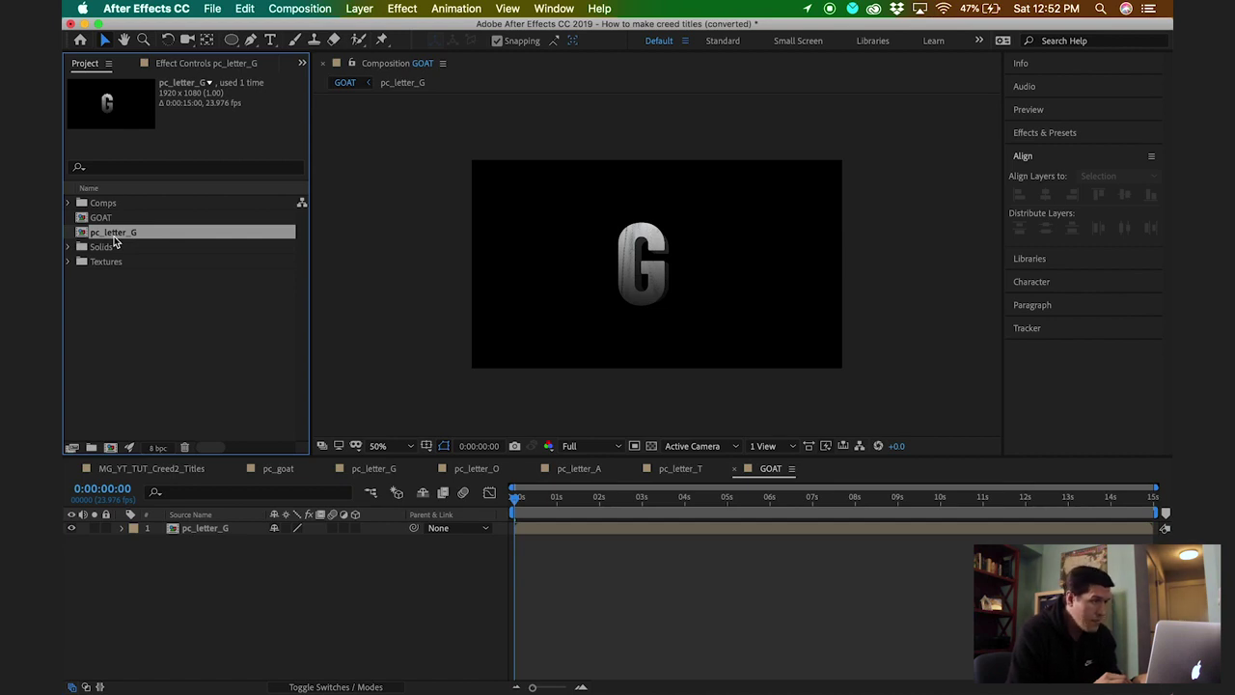
{"action": "key", "text": "super+d"}
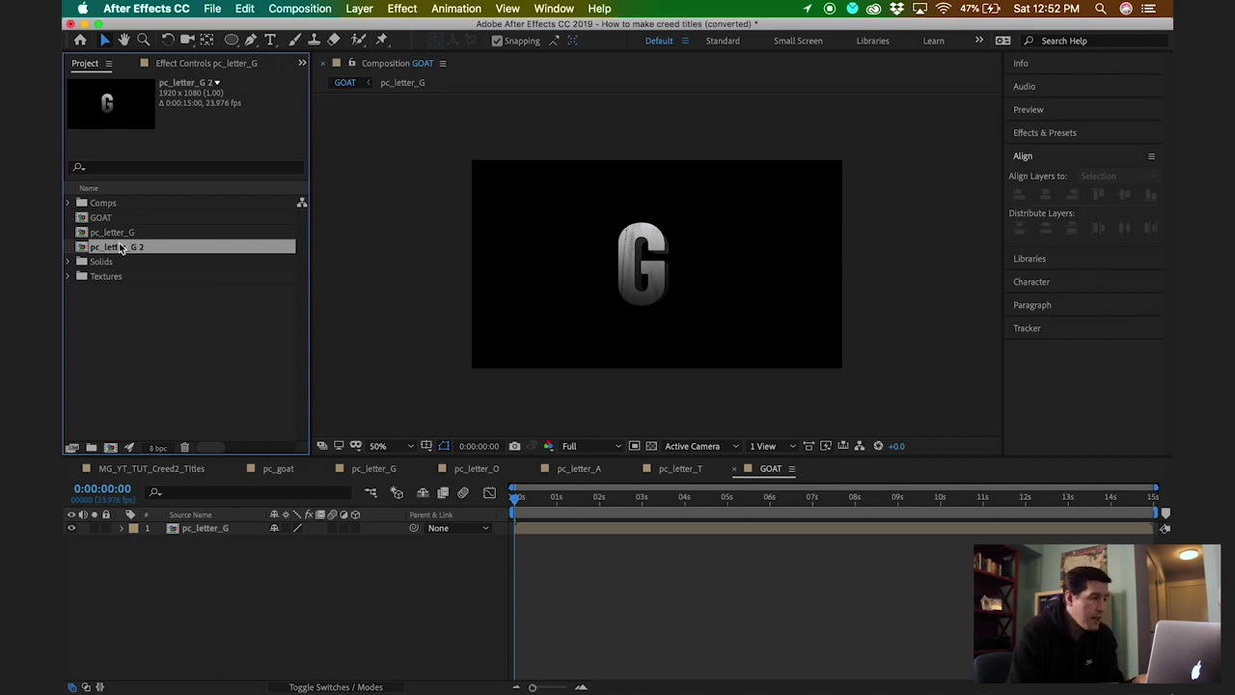
{"action": "key", "text": "Return"}
{"action": "key", "text": "Right"}
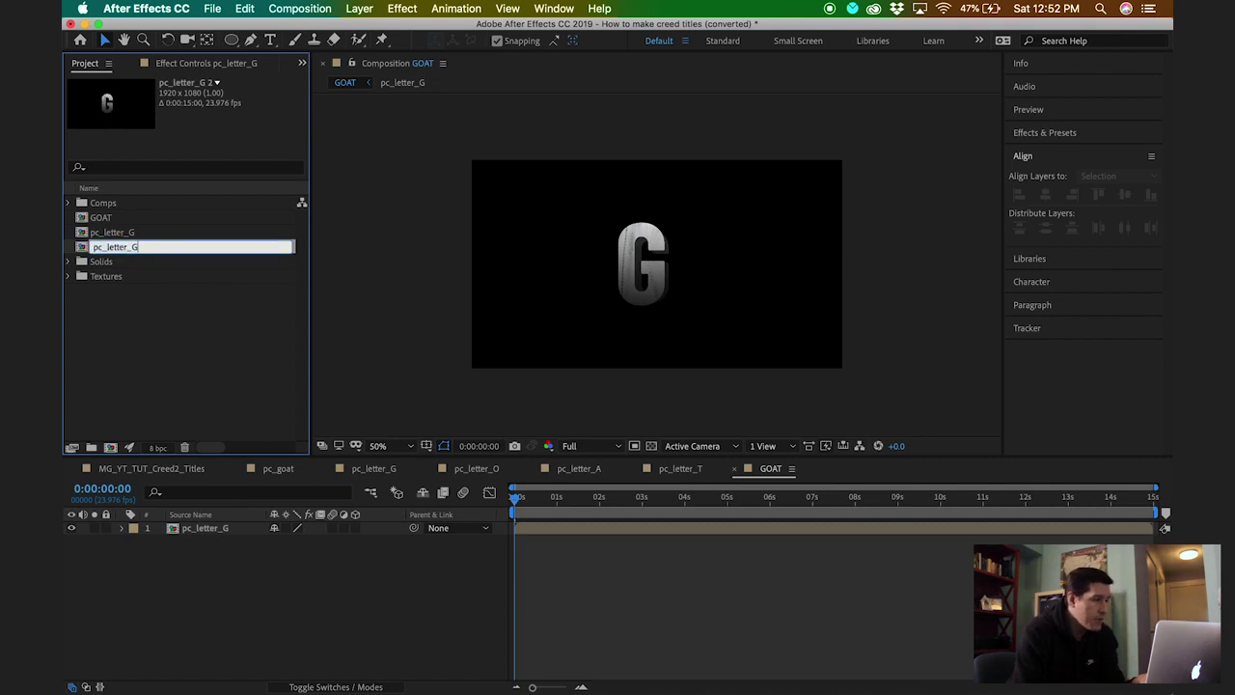
{"action": "type", "text": "O"}
{"action": "key", "text": "Return"}
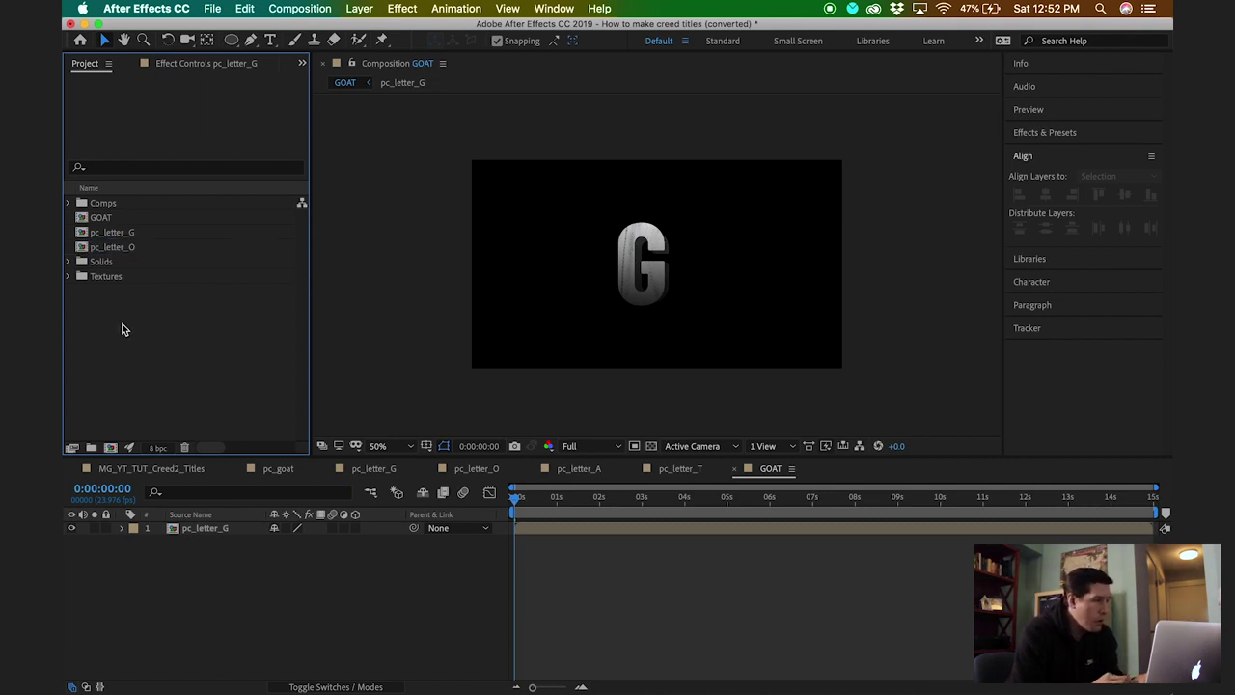
Open the new pc_letter_O composition and close the old timelines, keeping only GOAT and the new pc_letter_O open.
{"action": "double_click", "coordinate": [116, 248]}
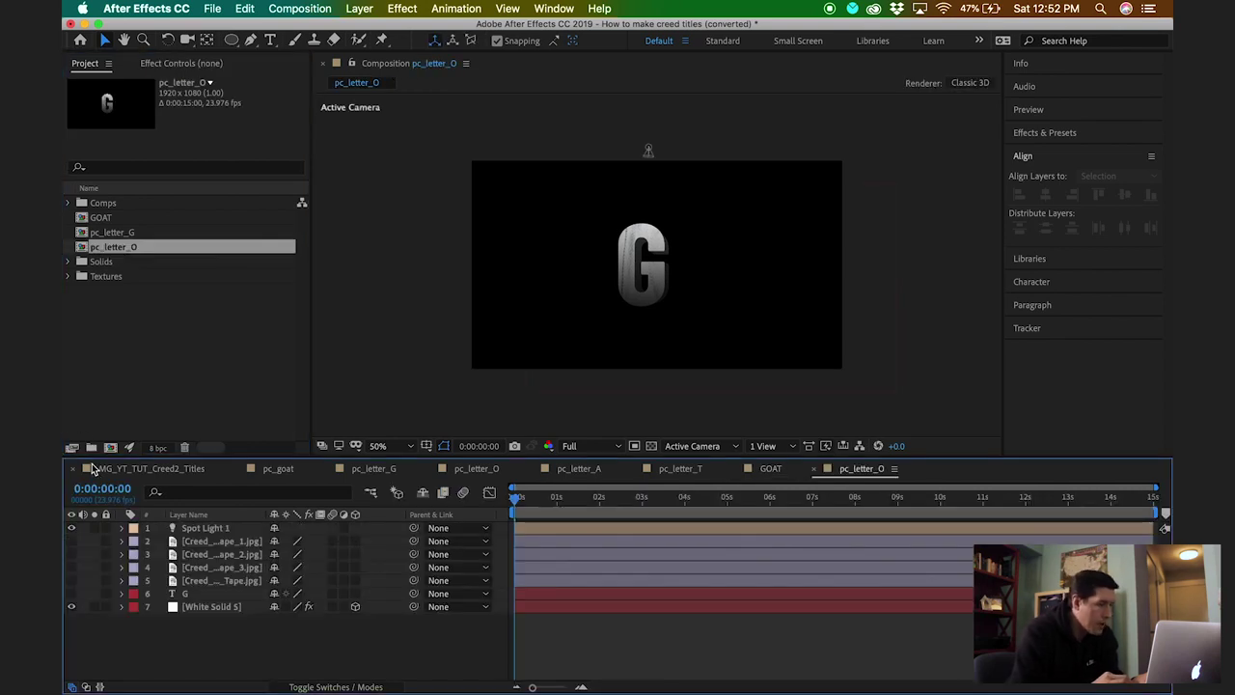
{"action": "left_click", "coordinate": [75, 469]}
{"action": "left_click", "coordinate": [74, 469]}
{"action": "left_click", "coordinate": [74, 469]}
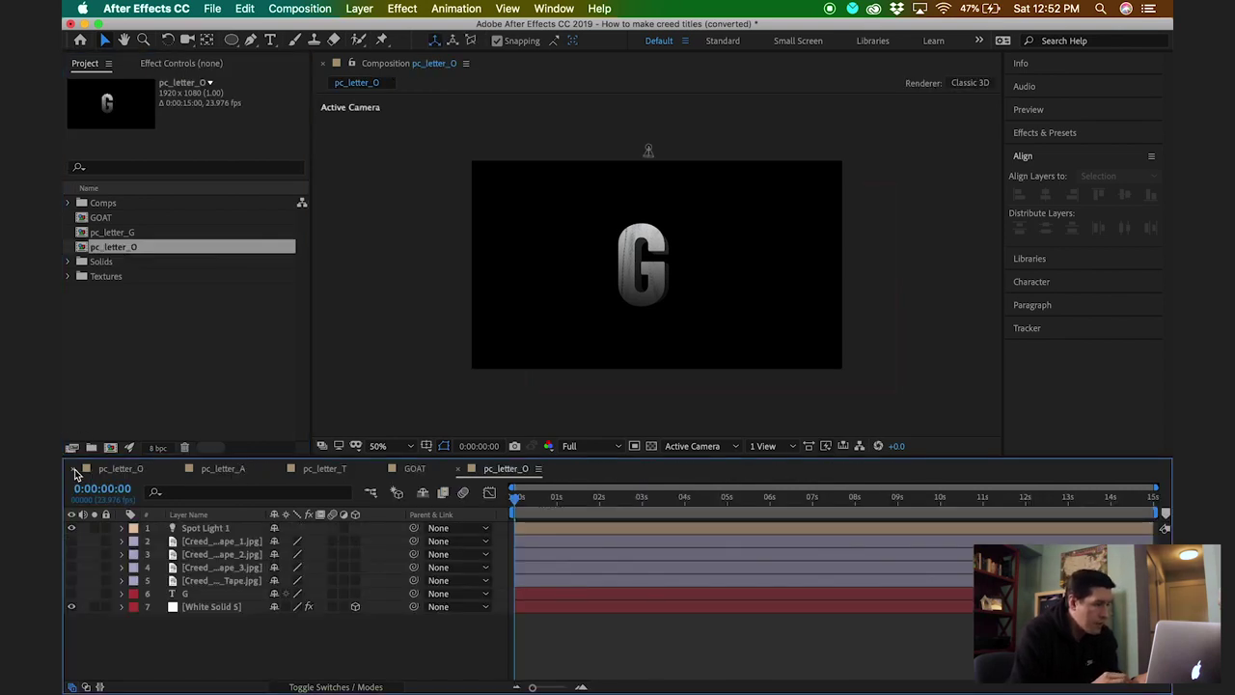
{"action": "left_click", "coordinate": [74, 469]}
{"action": "left_click", "coordinate": [75, 469]}
{"action": "left_click", "coordinate": [74, 469]}
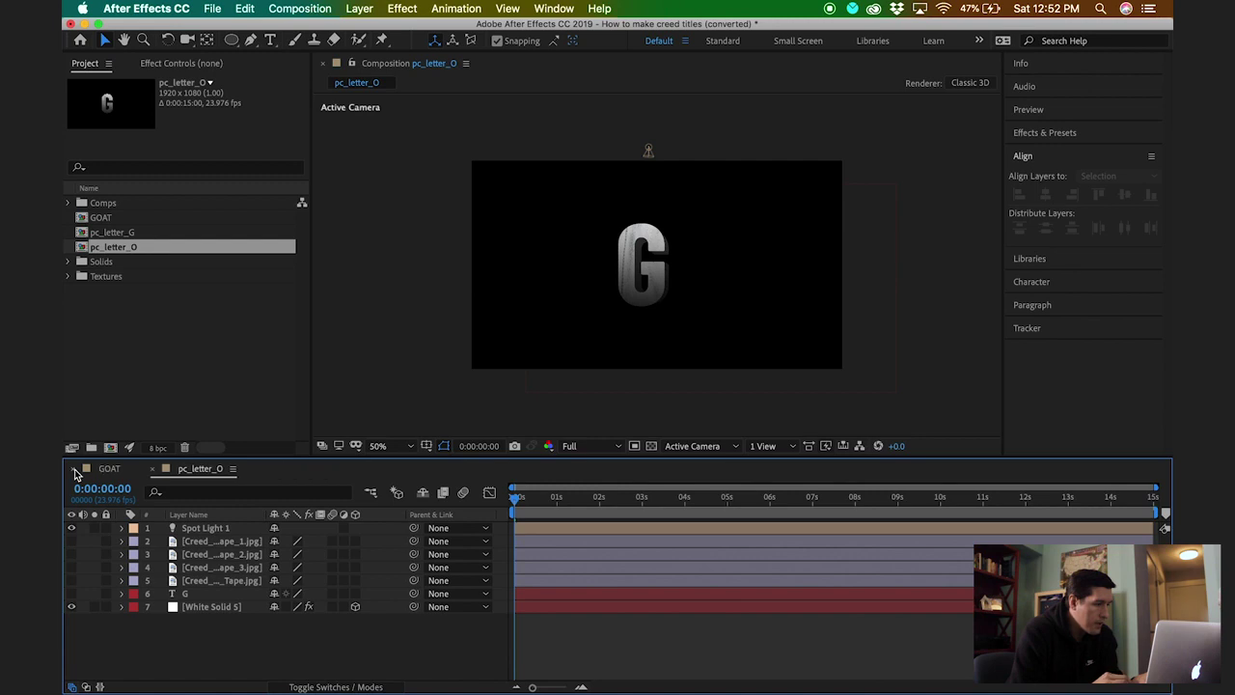
{"action": "left_click", "coordinate": [105, 469]}
{"action": "left_click", "coordinate": [194, 468]}
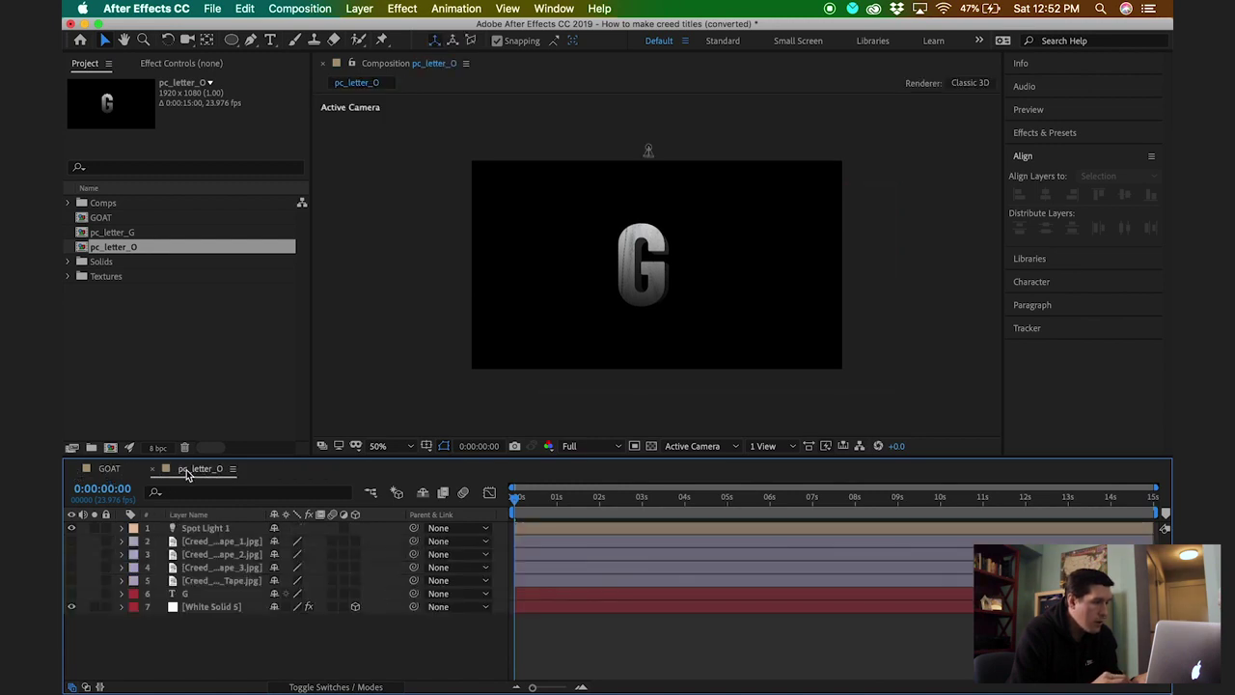
Duplicate the hidden G text layer in pc_letter_O, change the copy's text to O and hide the new layer again.
{"action": "left_click", "coordinate": [217, 594]}
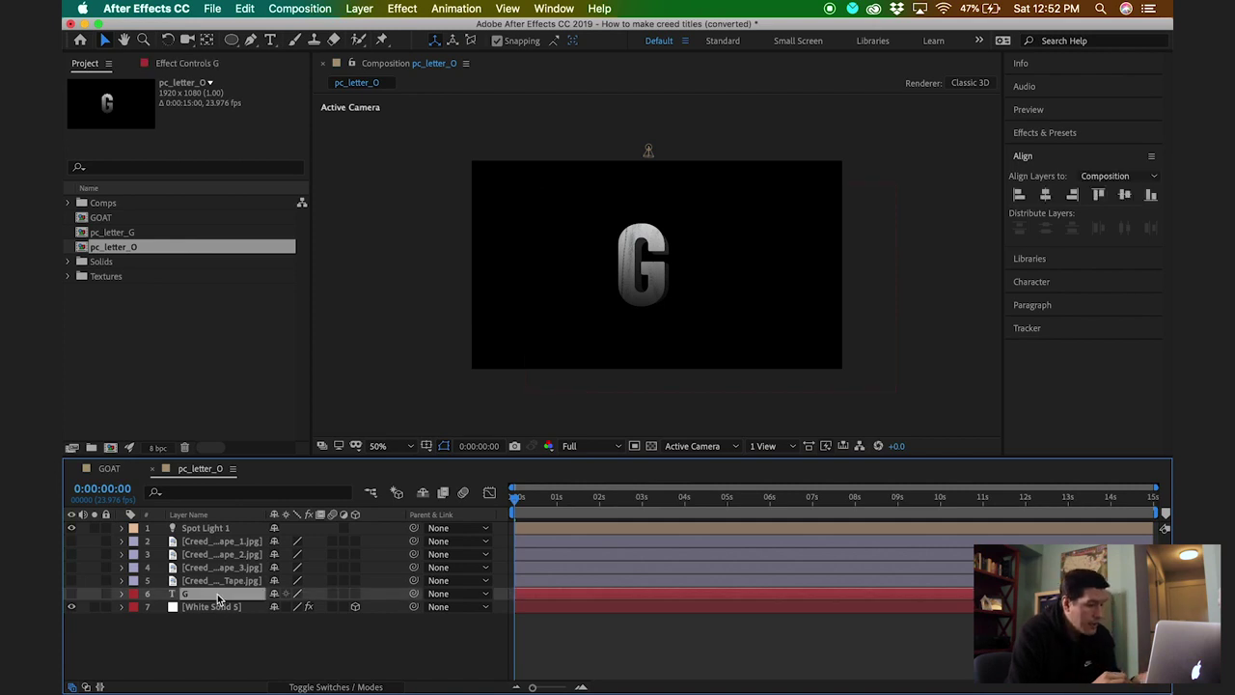
{"action": "key", "text": "super+d"}
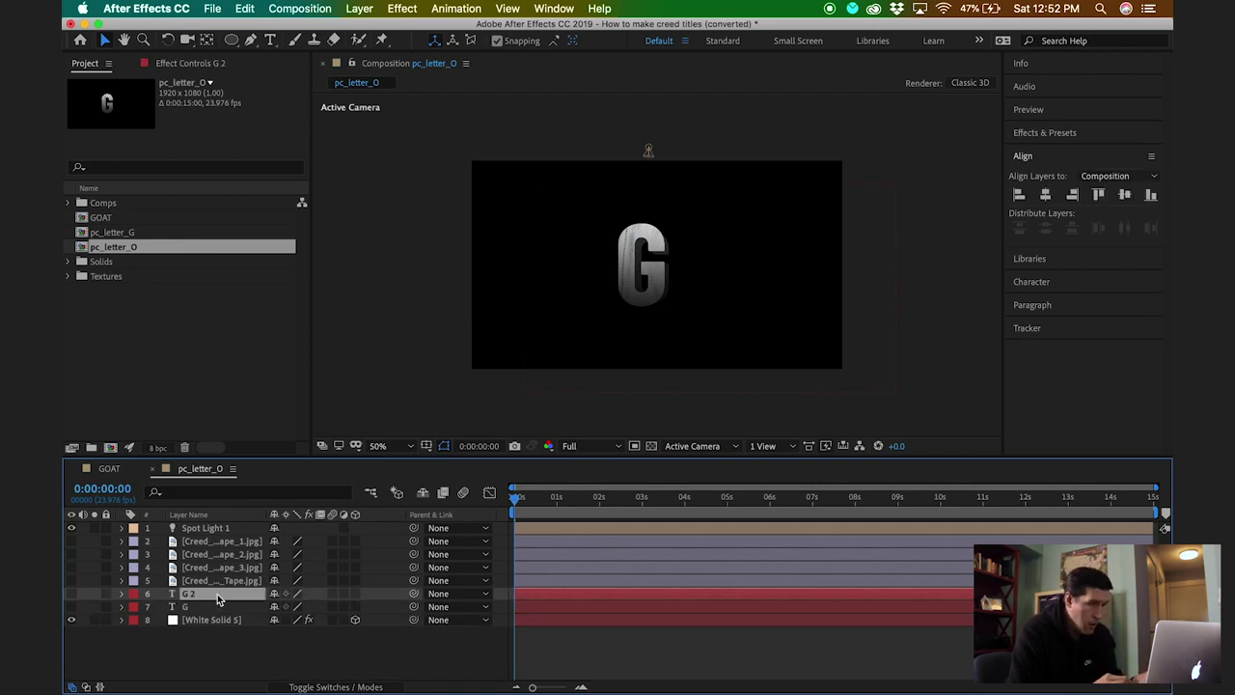
{"action": "left_click", "coordinate": [72, 593]}
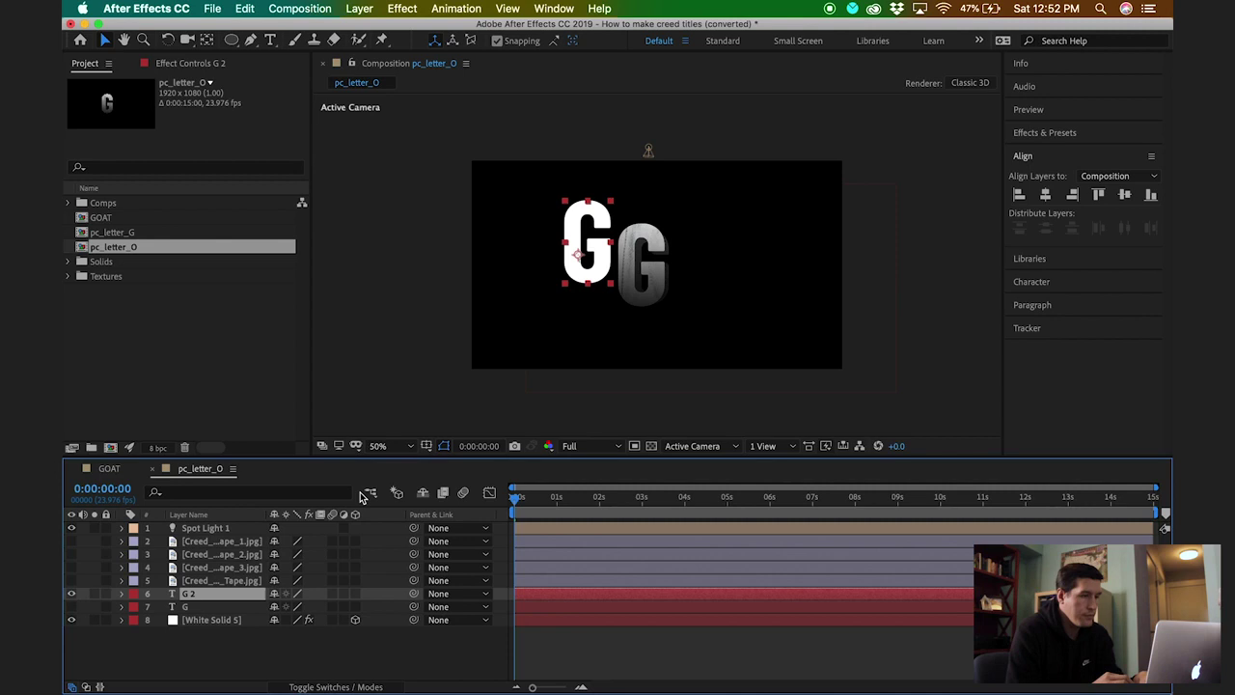
{"action": "key", "text": "super+t"}
{"action": "double_click", "coordinate": [604, 256]}
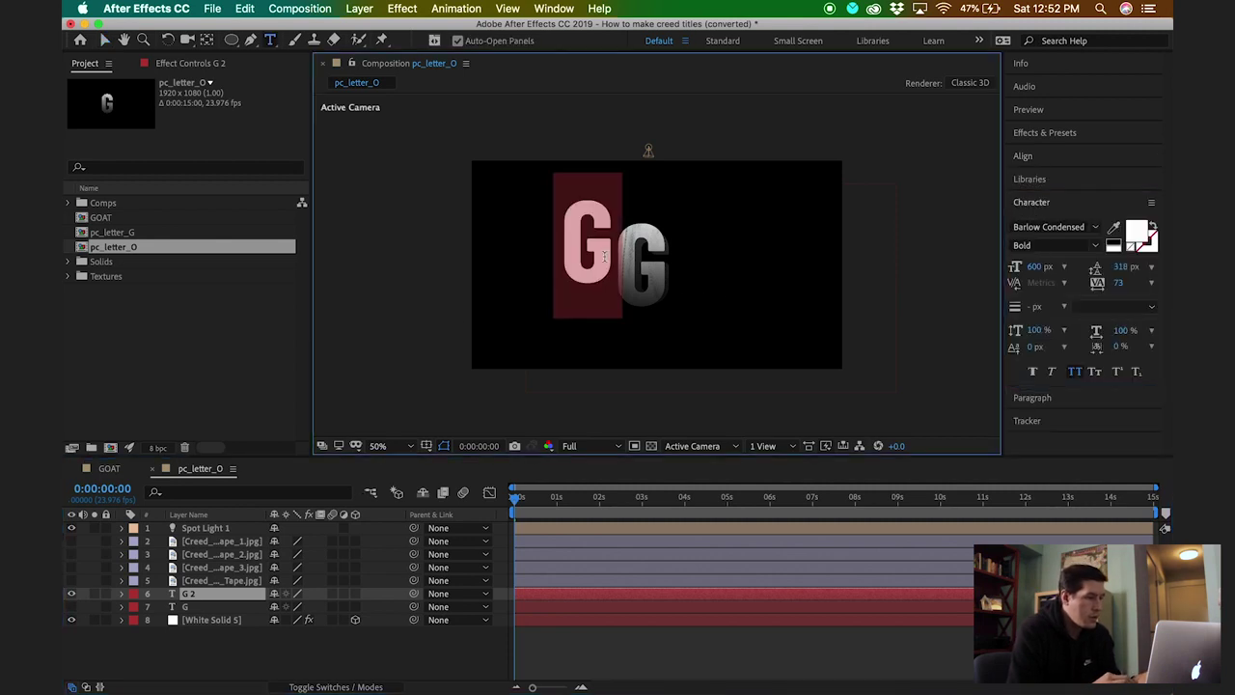
{"action": "type", "text": "O"}
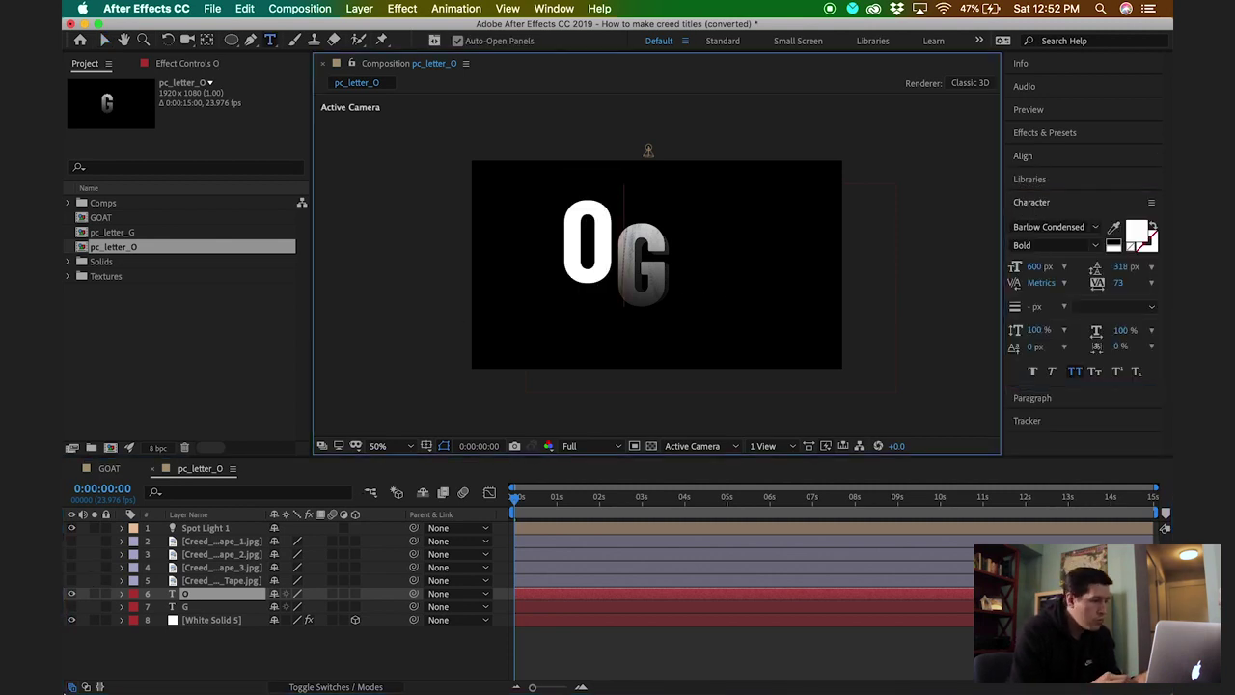
{"action": "left_click", "coordinate": [169, 658]}
{"action": "left_click", "coordinate": [72, 594]}
Set the custom shatter map of the white solid's Shatter effect to the O text layer.
{"action": "left_click", "coordinate": [204, 621]}
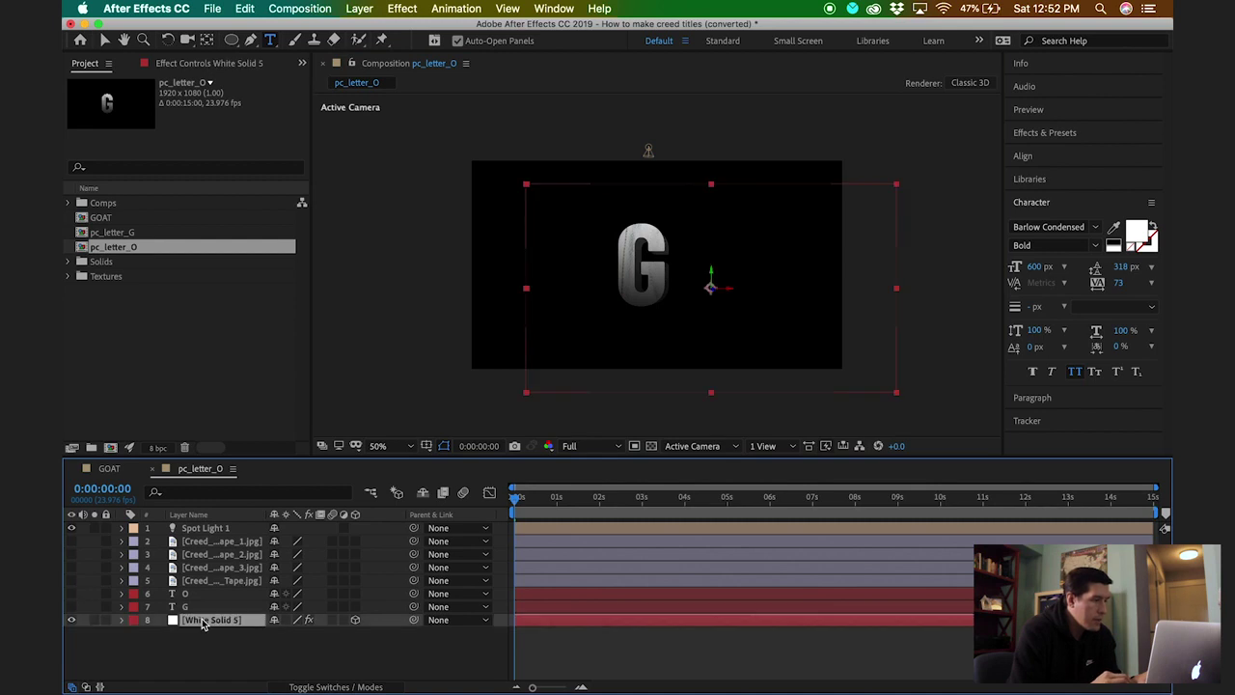
{"action": "left_click", "coordinate": [188, 63]}
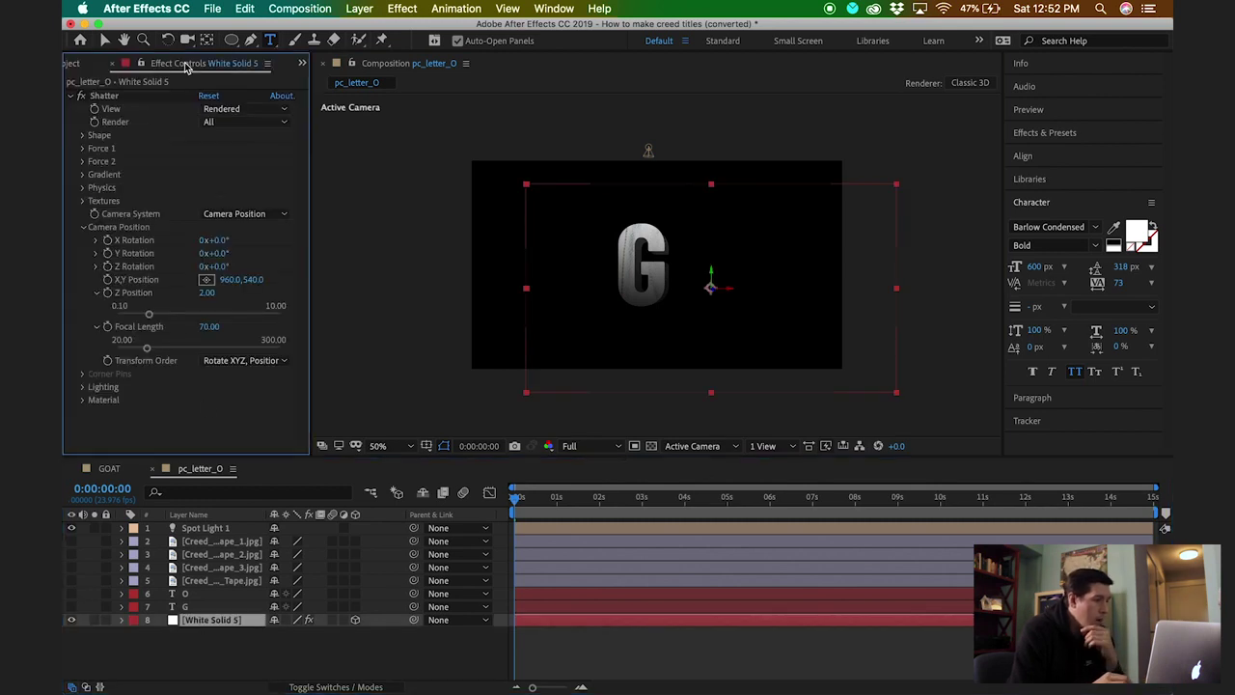
{"action": "left_click", "coordinate": [83, 227]}
{"action": "left_click", "coordinate": [83, 135]}
{"action": "left_click", "coordinate": [227, 162]}
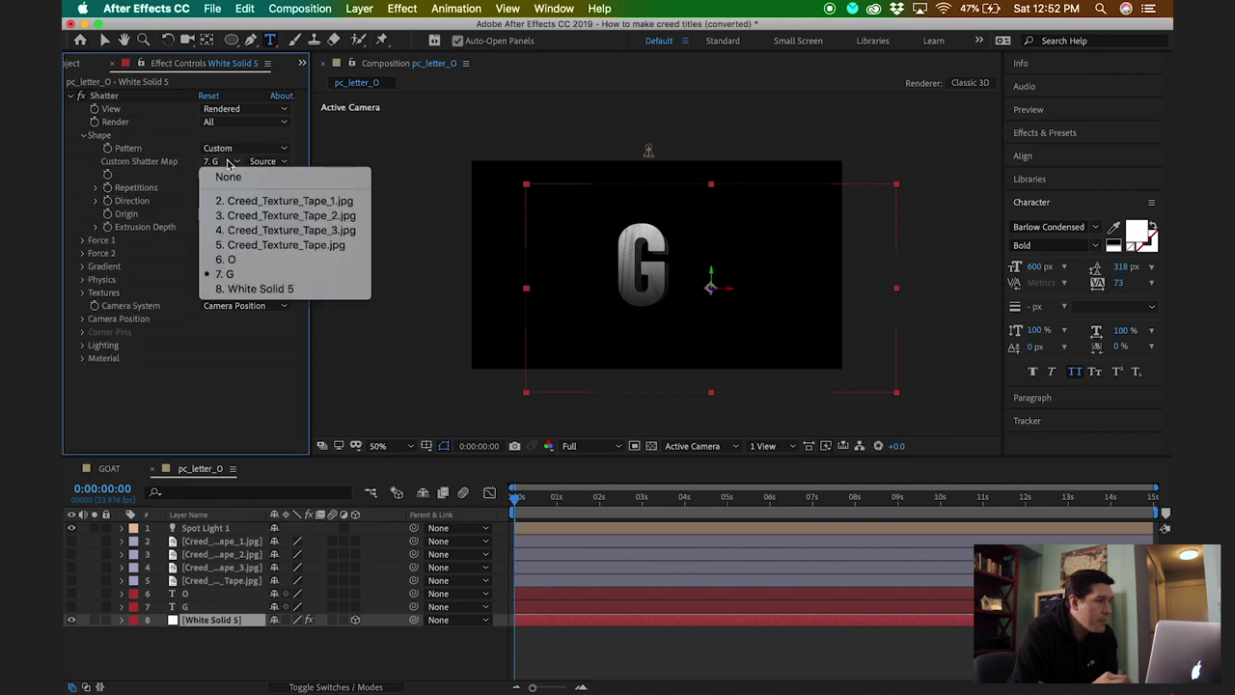
{"action": "left_click", "coordinate": [235, 261]}
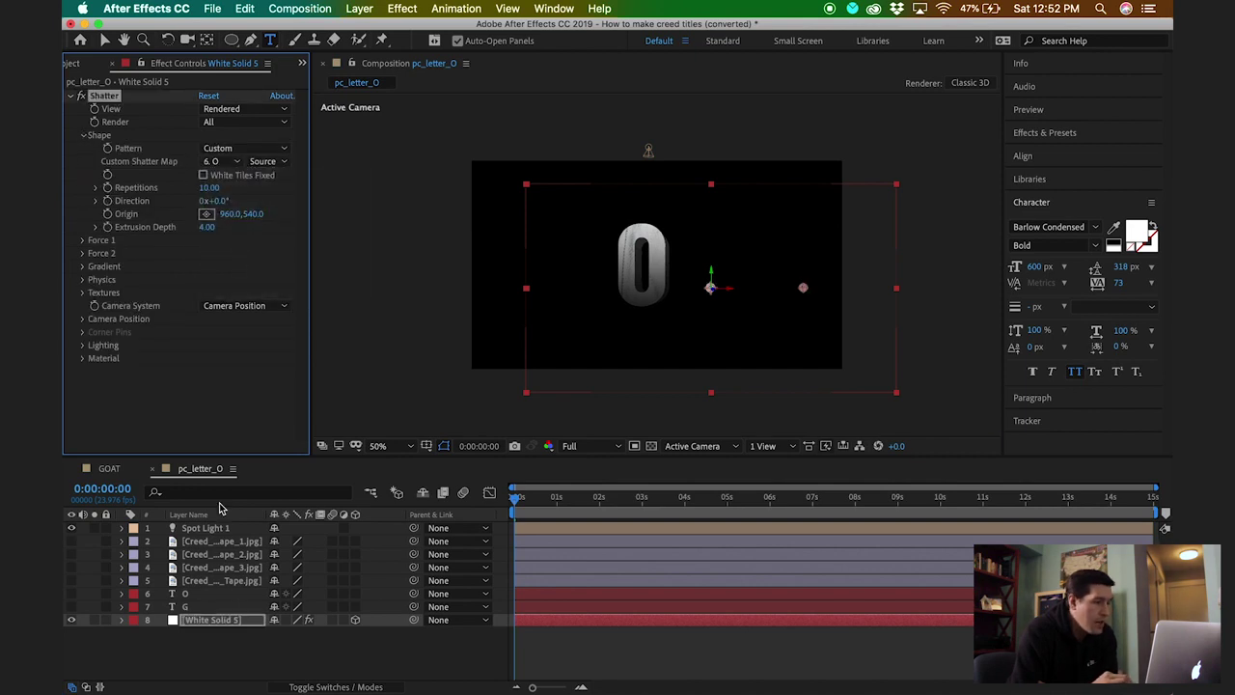
{"action": "left_click", "coordinate": [212, 649]}
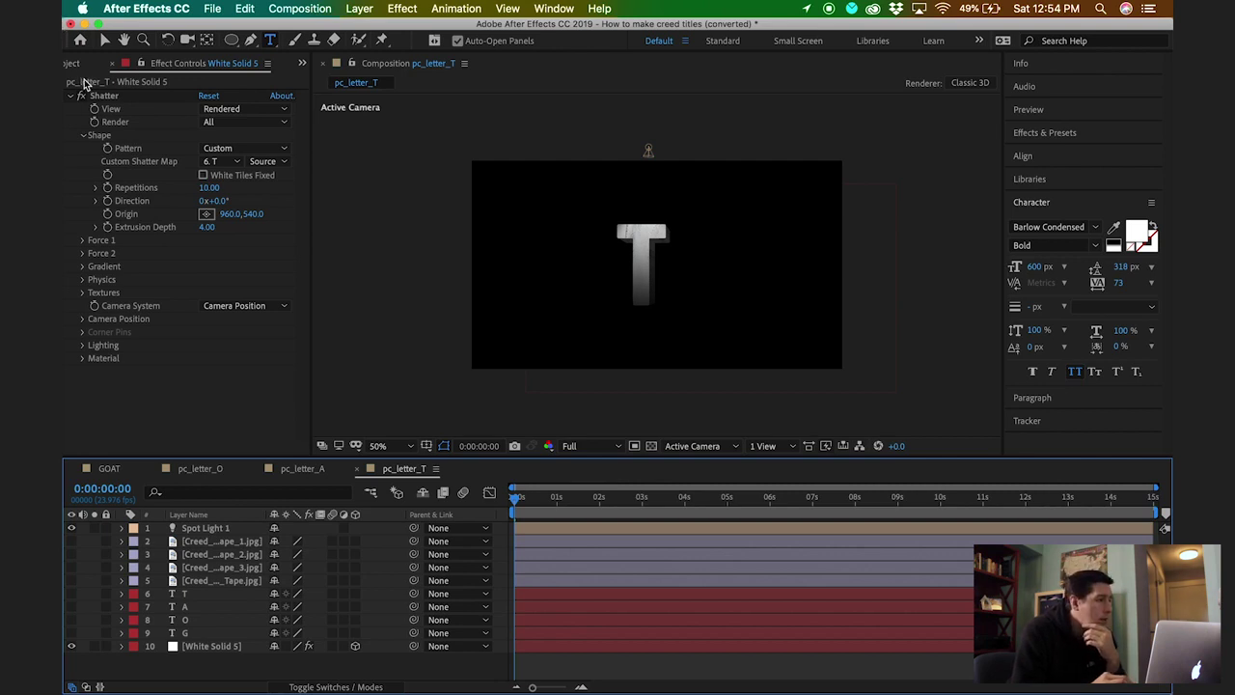
Add the pc_letter_O composition above pc_letter_G in GOAT and shift it right until the O sits beside the G.
{"action": "left_click", "coordinate": [74, 63]}
{"action": "left_click", "coordinate": [112, 469]}
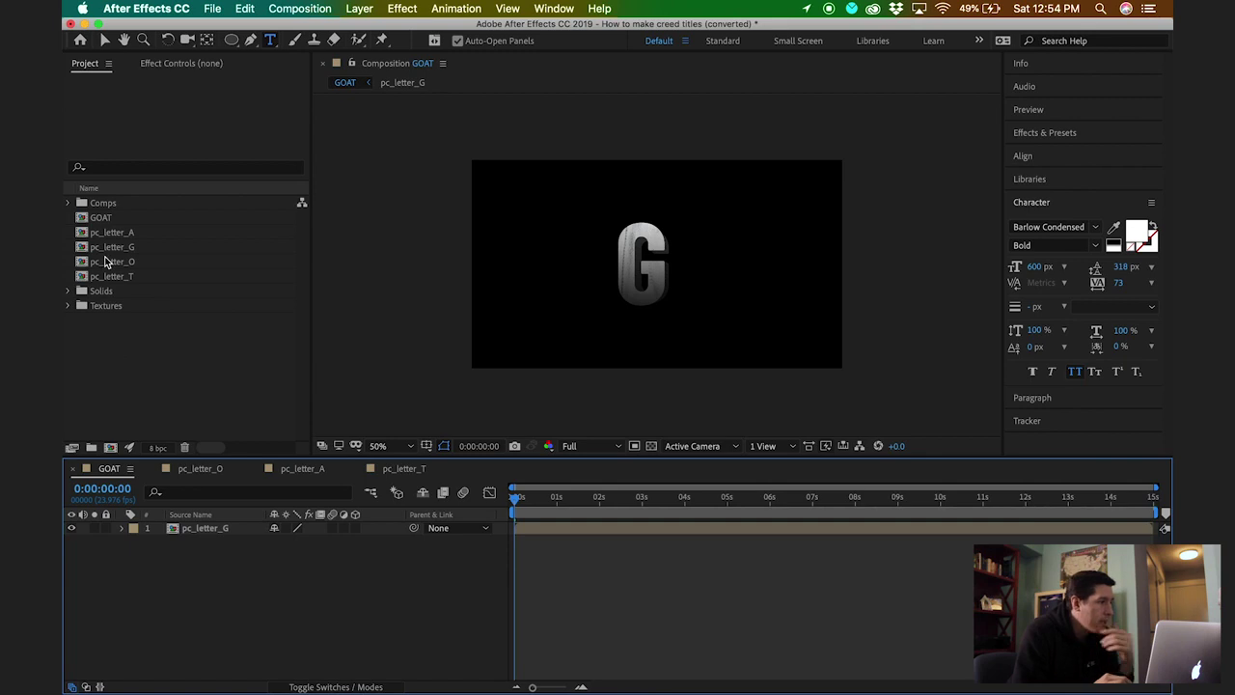
{"action": "left_click_drag", "start_coordinate": [111, 261], "coordinate": [208, 530]}
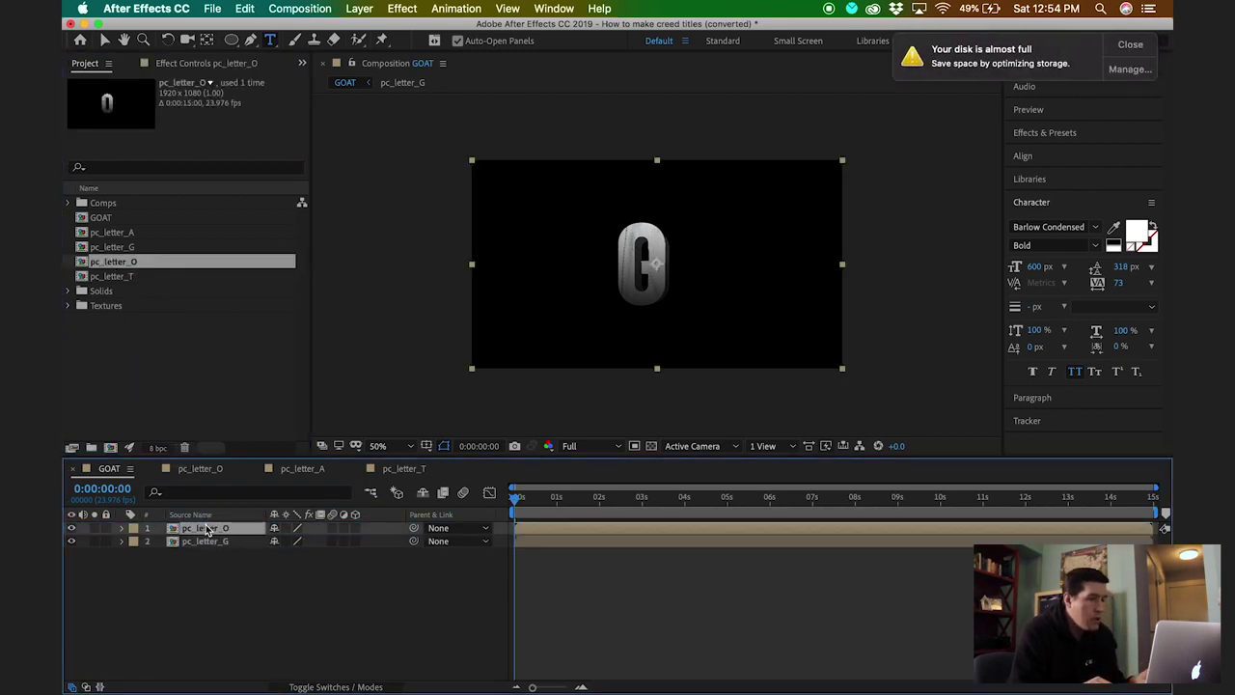
{"action": "key", "text": "shift+Right"}
{"action": "key", "text": "shift+Right"}
{"action": "key", "text": "shift+Right"}
{"action": "key", "text": "shift+Right"}
{"action": "key", "text": "shift+Right"}
{"action": "key", "text": "shift+Right"}
{"action": "key", "text": "shift+Right"}
{"action": "key", "text": "shift+Right"}
{"action": "key", "text": "shift+Right"}
{"action": "key", "text": "shift+Right"}
{"action": "key", "text": "shift+Right"}
{"action": "key", "text": "shift+Right"}
{"action": "key", "text": "shift+Right"}
{"action": "key", "text": "shift+Right"}
{"action": "key", "text": "shift+Right"}
{"action": "key", "text": "shift+Right"}
{"action": "key", "text": "shift+Right"}
{"action": "key", "text": "shift+Right"}
{"action": "key", "text": "shift+Right"}
{"action": "key", "text": "shift+Right"}
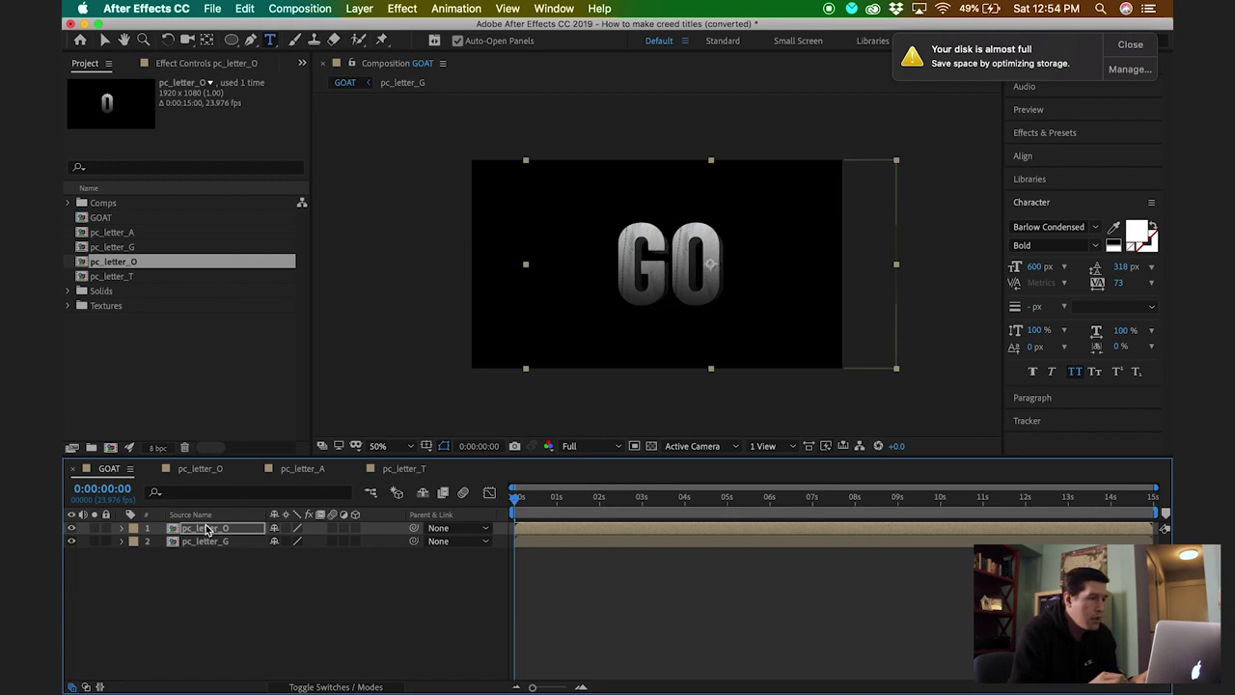
Add pc_letter_A as the top layer of GOAT and shift it right until the A stands just after the O.
{"action": "left_click_drag", "start_coordinate": [112, 234], "coordinate": [196, 529]}
{"action": "key", "text": "shift+Right"}
{"action": "key", "text": "shift+Right"}
{"action": "key", "text": "shift+Right"}
{"action": "key", "text": "shift+Right"}
{"action": "key", "text": "shift+Right"}
{"action": "key", "text": "shift+Right"}
{"action": "key", "text": "shift+Right"}
{"action": "key", "text": "shift+Right"}
{"action": "key", "text": "shift+Right"}
{"action": "key", "text": "shift+Right"}
{"action": "key", "text": "shift+Right"}
{"action": "key", "text": "shift+Right"}
{"action": "key", "text": "shift+Right"}
{"action": "key", "text": "shift+Right"}
{"action": "key", "text": "shift+Right"}
{"action": "key", "text": "shift+Right"}
{"action": "key", "text": "shift+Right"}
{"action": "key", "text": "shift+Right"}
{"action": "key", "text": "shift+Right"}
{"action": "key", "text": "shift+Right"}
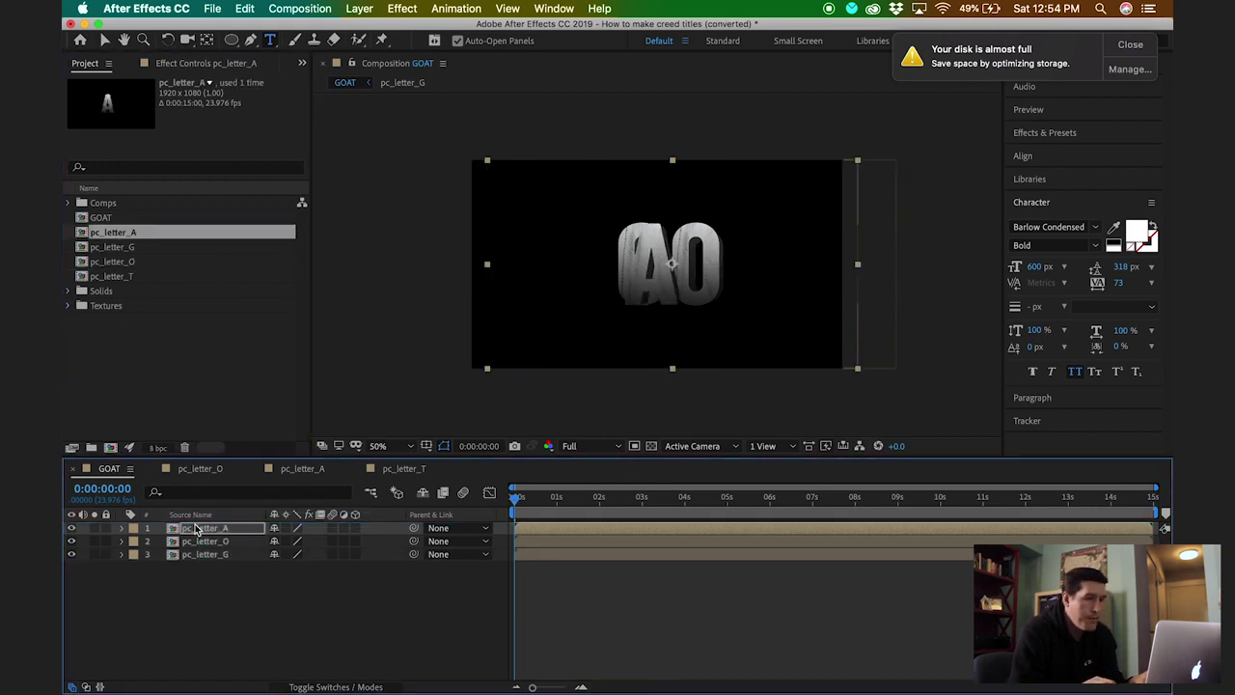
{"action": "key", "text": "shift+Right"}
{"action": "key", "text": "shift+Right"}
{"action": "key", "text": "shift+Right"}
{"action": "key", "text": "shift+Right"}
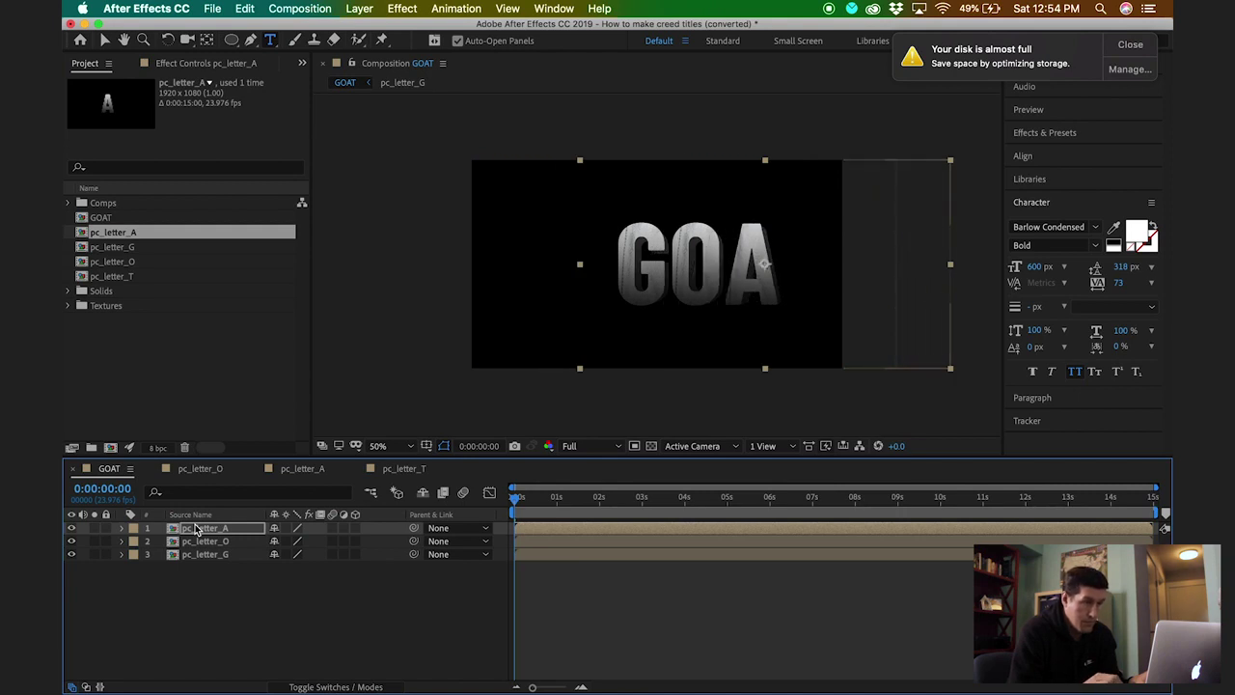
Add pc_letter_T as the top layer of GOAT and shift it right until the T follows the A to complete the word.
{"action": "left_click", "coordinate": [122, 280]}
{"action": "left_click_drag", "start_coordinate": [121, 280], "coordinate": [195, 530]}
{"action": "key", "text": "shift+Right"}
{"action": "key", "text": "shift+Right"}
{"action": "key", "text": "shift+Right"}
{"action": "key", "text": "shift+Right"}
{"action": "key", "text": "shift+Right"}
{"action": "key", "text": "shift+Right"}
{"action": "key", "text": "shift+Right"}
{"action": "key", "text": "shift+Right"}
{"action": "key", "text": "shift+Right"}
{"action": "key", "text": "shift+Right"}
{"action": "key", "text": "shift+Right"}
{"action": "key", "text": "shift+Right"}
{"action": "key", "text": "shift+Right"}
{"action": "key", "text": "shift+Right"}
{"action": "key", "text": "shift+Right"}
{"action": "key", "text": "shift+Right"}
{"action": "key", "text": "shift+Right"}
{"action": "key", "text": "shift+Right"}
{"action": "key", "text": "shift+Right"}
{"action": "key", "text": "shift+Right"}
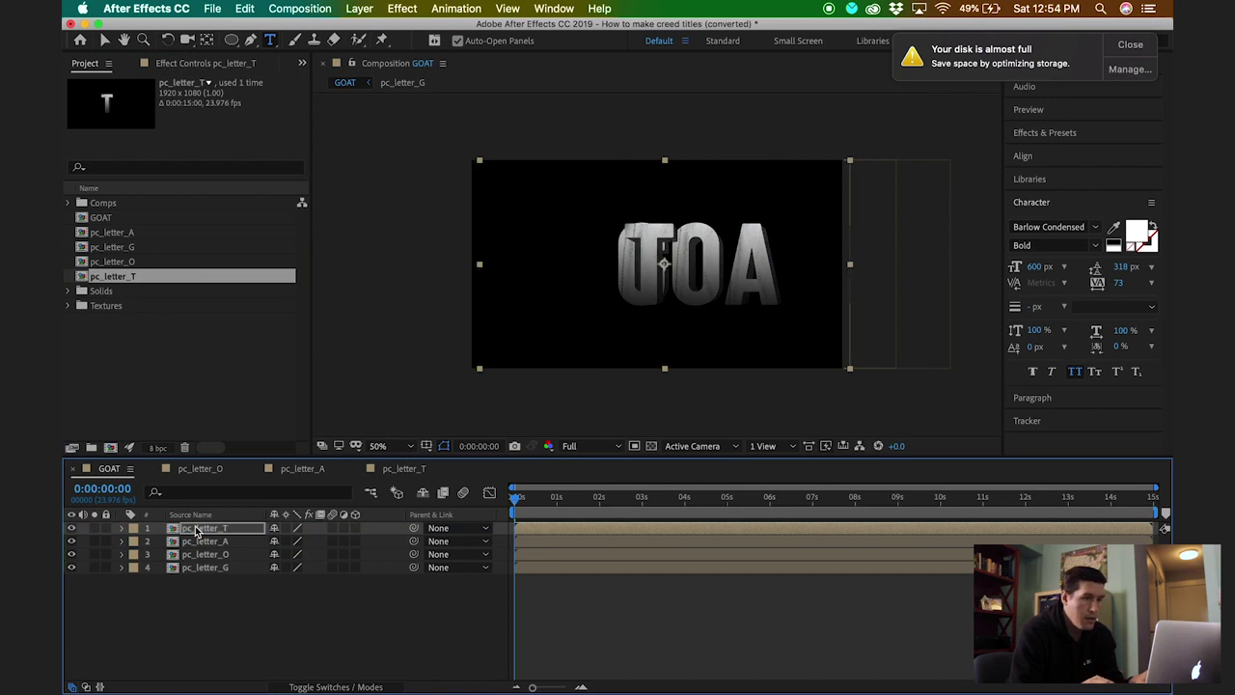
{"action": "key", "text": "shift+Right"}
{"action": "key", "text": "shift+Right"}
{"action": "key", "text": "shift+Right"}
{"action": "key", "text": "shift+Right"}
{"action": "key", "text": "shift+Right"}
{"action": "key", "text": "shift+Right"}
{"action": "key", "text": "shift+Right"}
{"action": "key", "text": "shift+Right"}
{"action": "key", "text": "shift+Right"}
{"action": "key", "text": "shift+Right"}
{"action": "key", "text": "shift+Right"}
{"action": "key", "text": "shift+Right"}
{"action": "key", "text": "shift+Right"}
{"action": "key", "text": "shift+Right"}
{"action": "key", "text": "shift+Right"}
{"action": "key", "text": "shift+Right"}
{"action": "key", "text": "shift+Right"}
{"action": "key", "text": "shift+Right"}
{"action": "key", "text": "shift+Right"}
{"action": "key", "text": "shift+Right"}
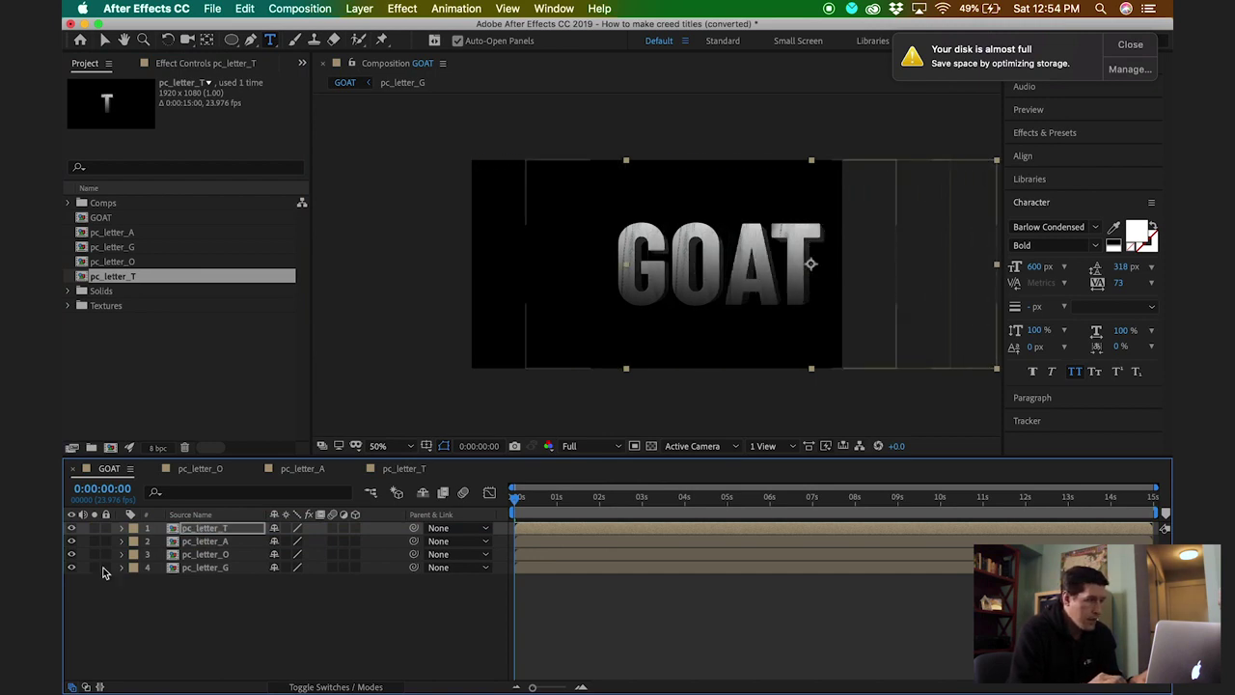
Select all four letter layers, shift them left together to center the word in the frame, and show the rulers.
{"action": "left_click", "coordinate": [199, 567], "text": "shift"}
{"action": "key", "text": "shift+Left"}
{"action": "key", "text": "shift+Left"}
{"action": "key", "text": "shift+Left"}
{"action": "key", "text": "shift+Left"}
{"action": "key", "text": "shift+Left"}
{"action": "key", "text": "shift+Left"}
{"action": "key", "text": "shift+Left"}
{"action": "key", "text": "shift+Left"}
{"action": "key", "text": "shift+Left"}
{"action": "key", "text": "shift+Left"}
{"action": "key", "text": "shift+Left"}
{"action": "key", "text": "shift+Left"}
{"action": "key", "text": "shift+Left"}
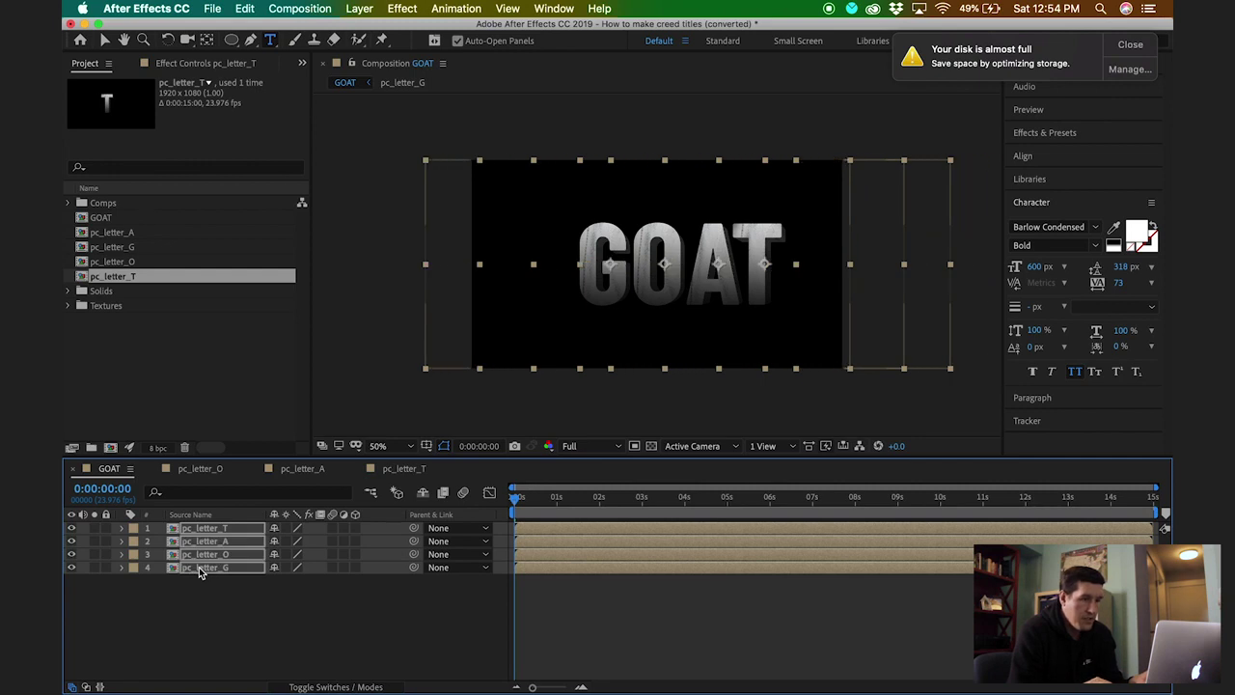
{"action": "key", "text": "shift+Left"}
{"action": "key", "text": "shift+Left"}
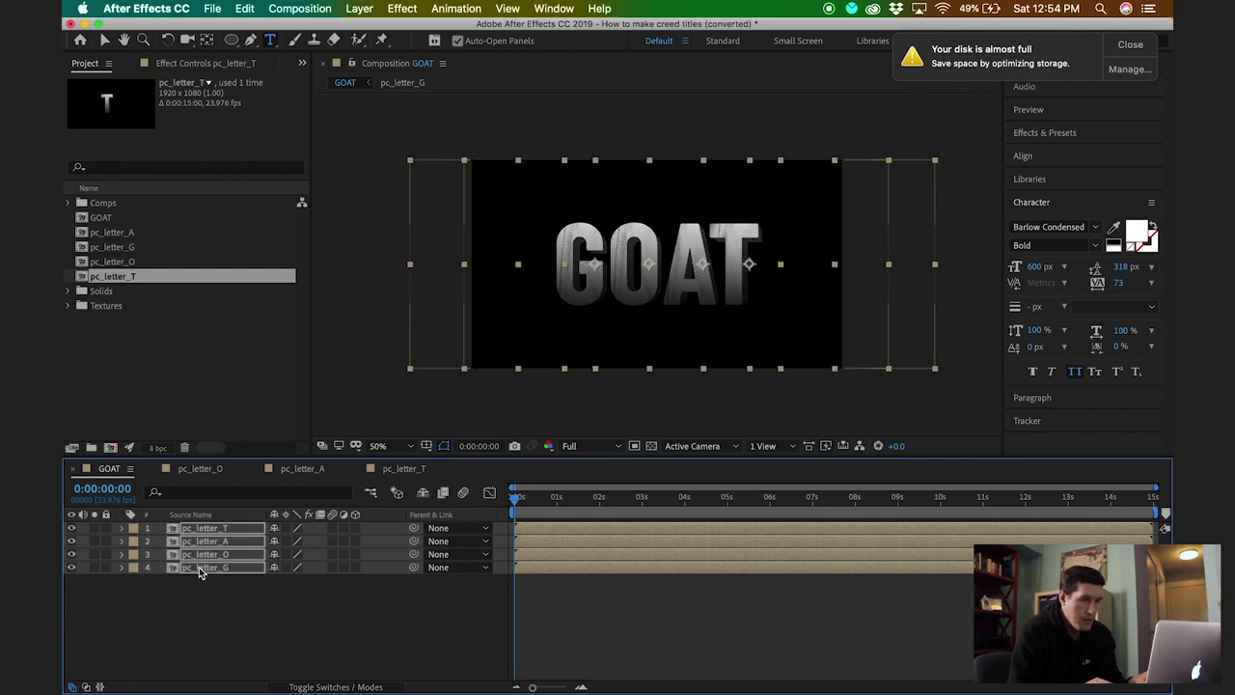
{"action": "left_click", "coordinate": [221, 627]}
{"action": "key", "text": "super+r"}
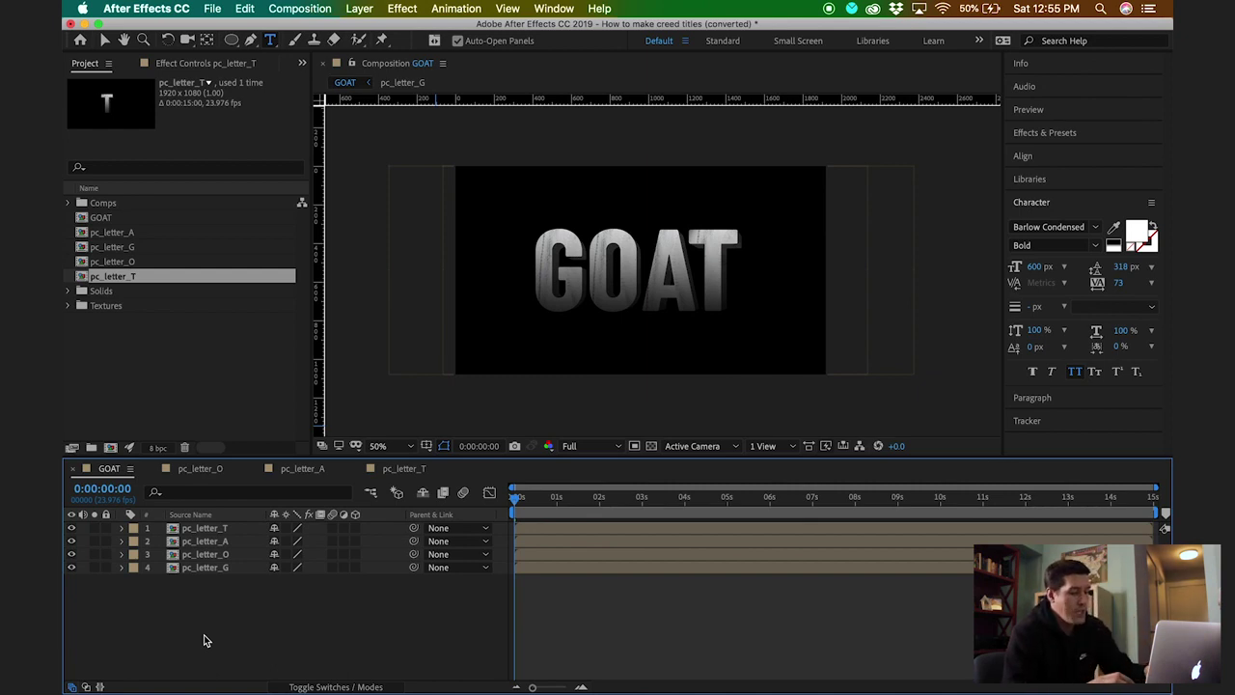
Create a white 1920 x 1080 px solid and place it below the four letter layers as the background.
{"action": "key", "text": "super+y"}
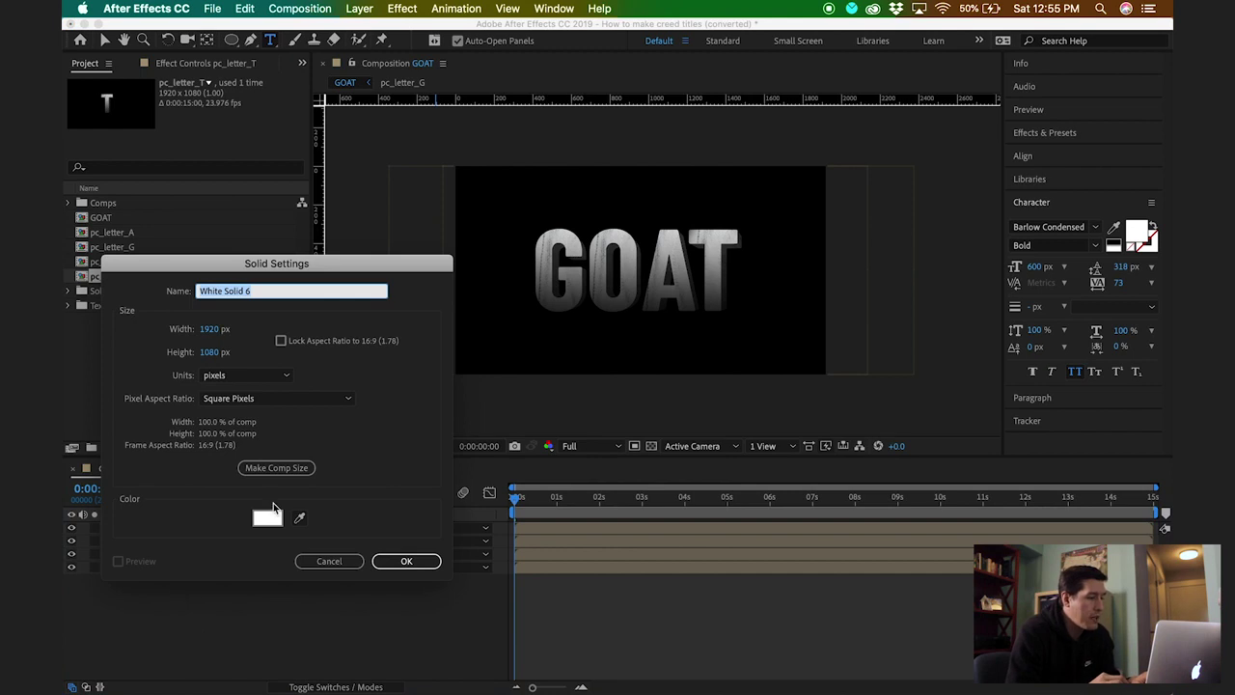
{"action": "left_click", "coordinate": [406, 560]}
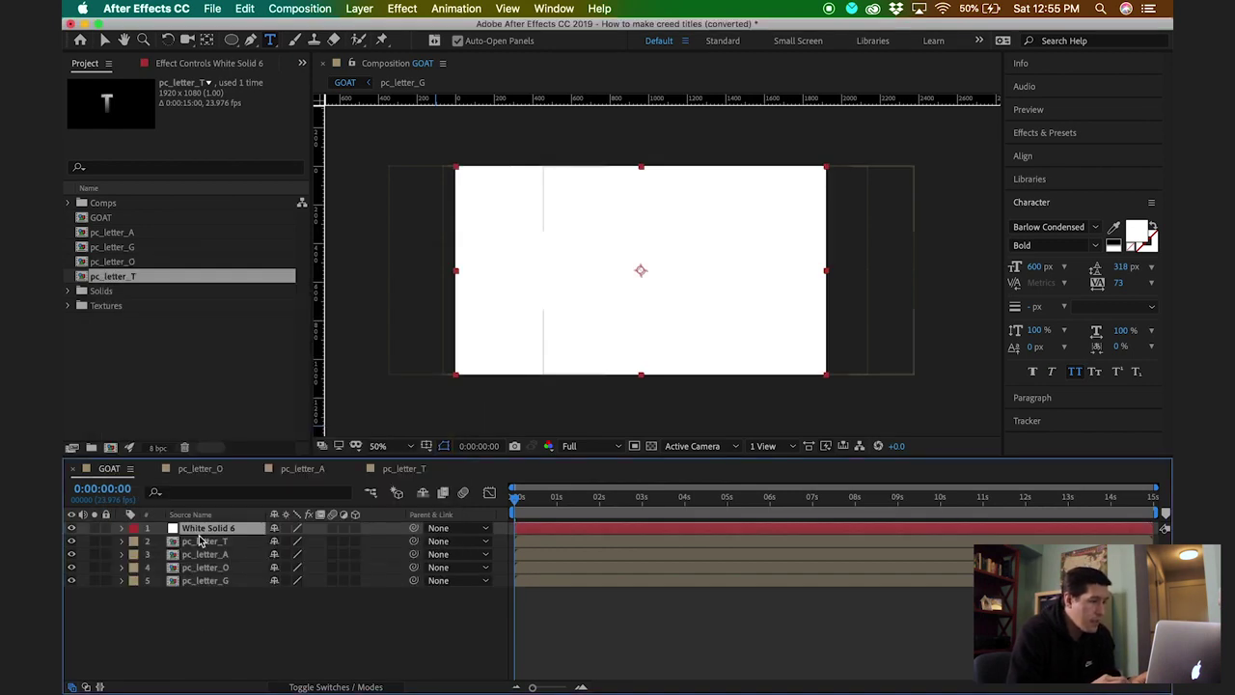
{"action": "left_click_drag", "start_coordinate": [205, 570], "coordinate": [206, 591]}
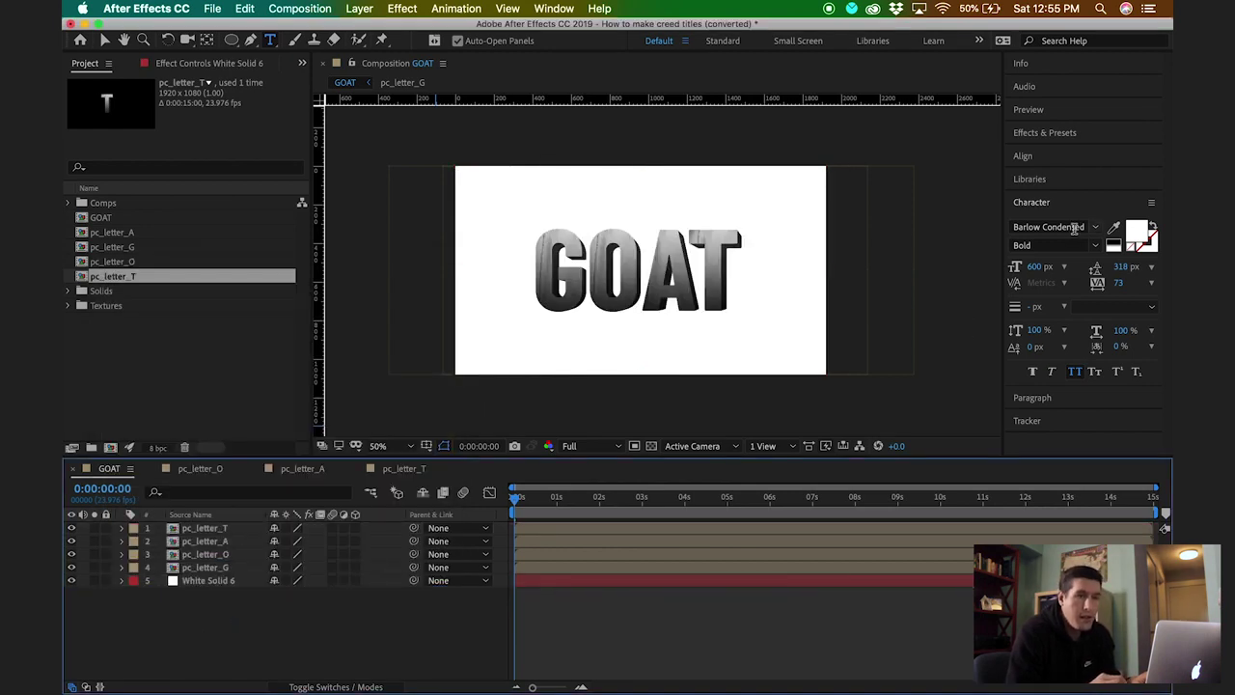
Search the effects for gradient and apply Gradient Ramp to the white background solid.
{"action": "left_click", "coordinate": [1045, 132]}
{"action": "left_click", "coordinate": [1059, 153]}
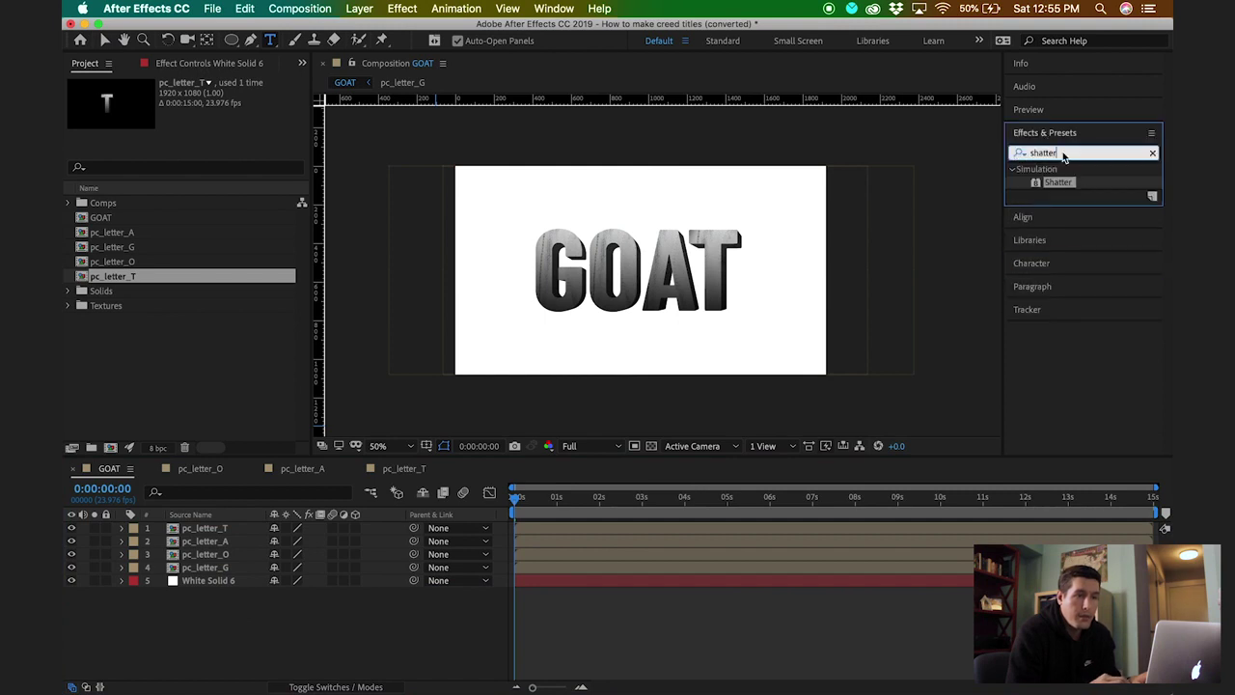
{"action": "type", "text": "gradient"}
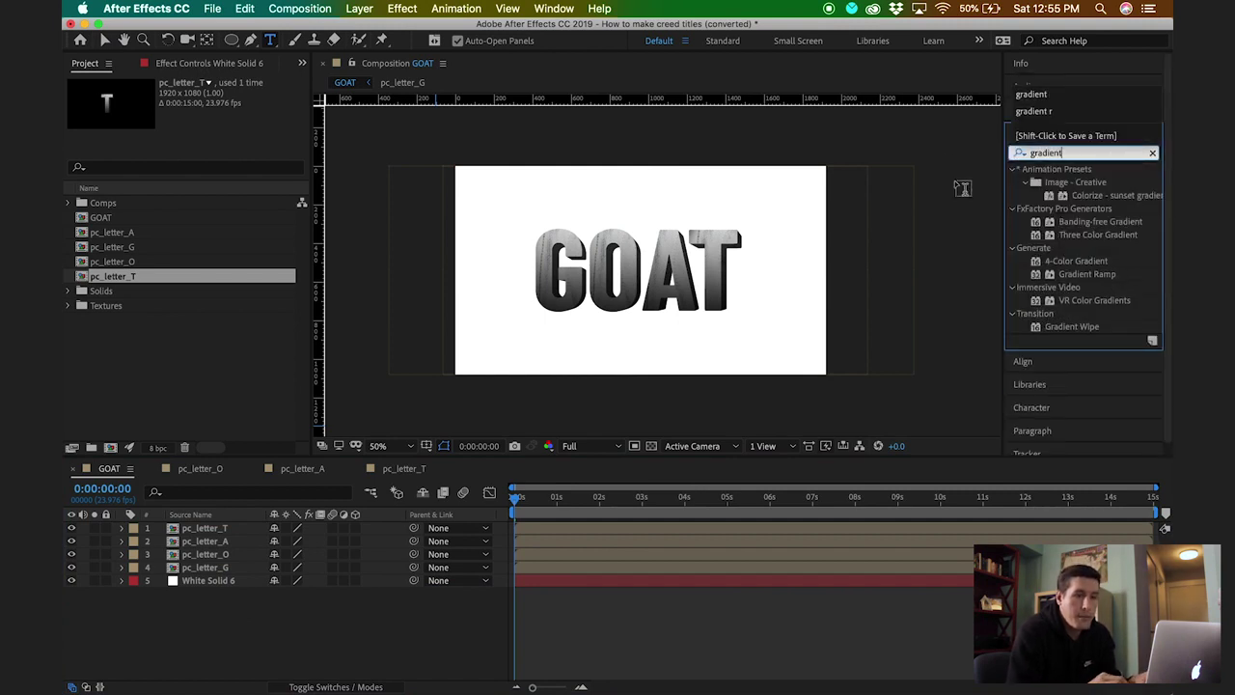
{"action": "left_click_drag", "start_coordinate": [1083, 274], "coordinate": [232, 586]}
{"action": "left_click", "coordinate": [242, 606]}
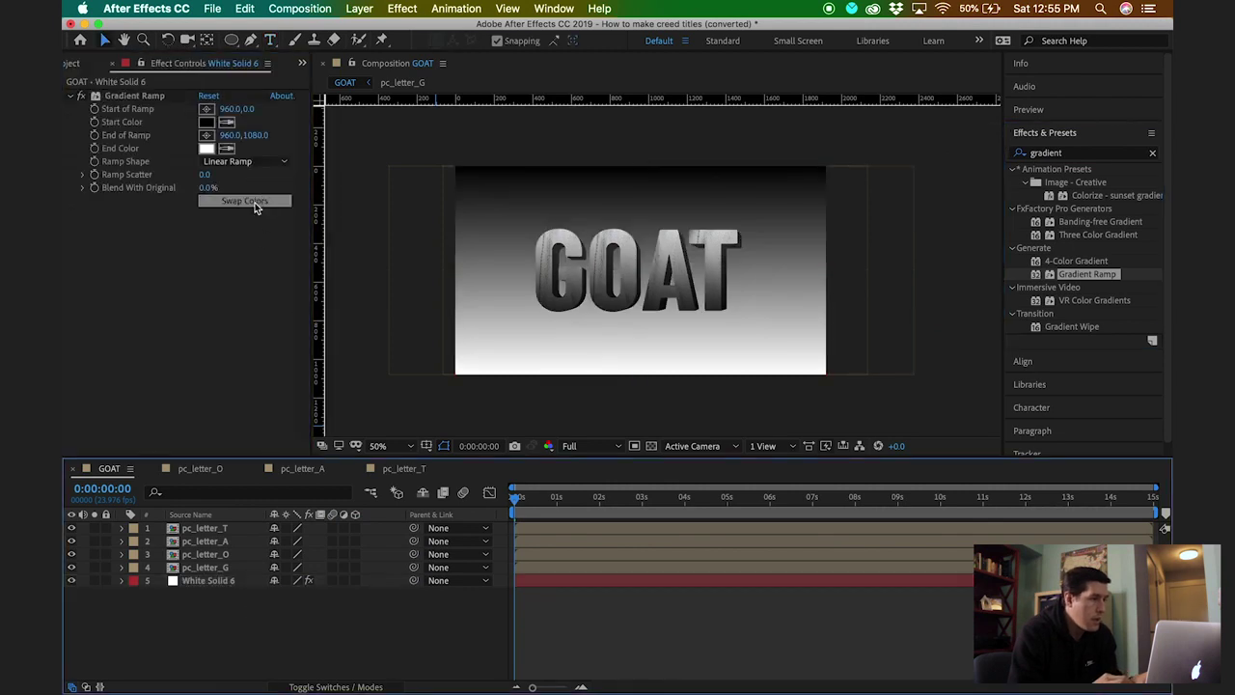
Swap the Gradient Ramp's colors and set its end color to a very dark blue.
{"action": "left_click", "coordinate": [245, 201]}
{"action": "left_click", "coordinate": [206, 148]}
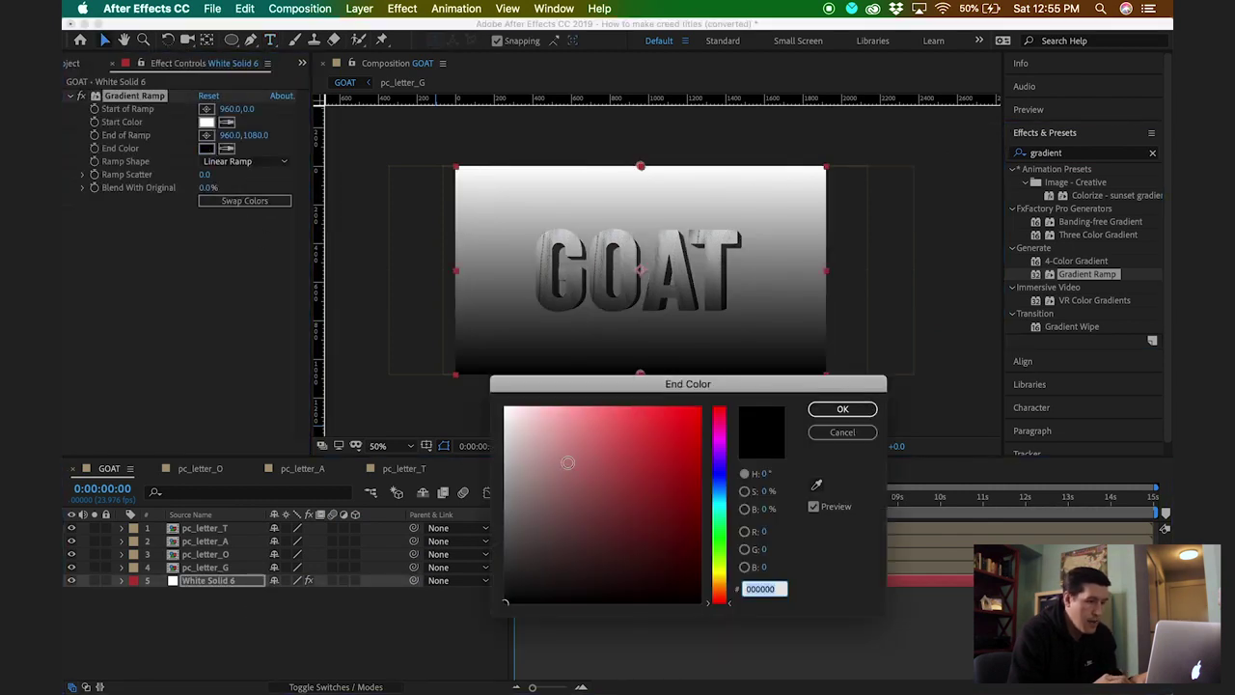
{"action": "left_click_drag", "start_coordinate": [724, 504], "coordinate": [722, 483]}
{"action": "left_click_drag", "start_coordinate": [669, 574], "coordinate": [673, 584]}
{"action": "left_click", "coordinate": [843, 408]}
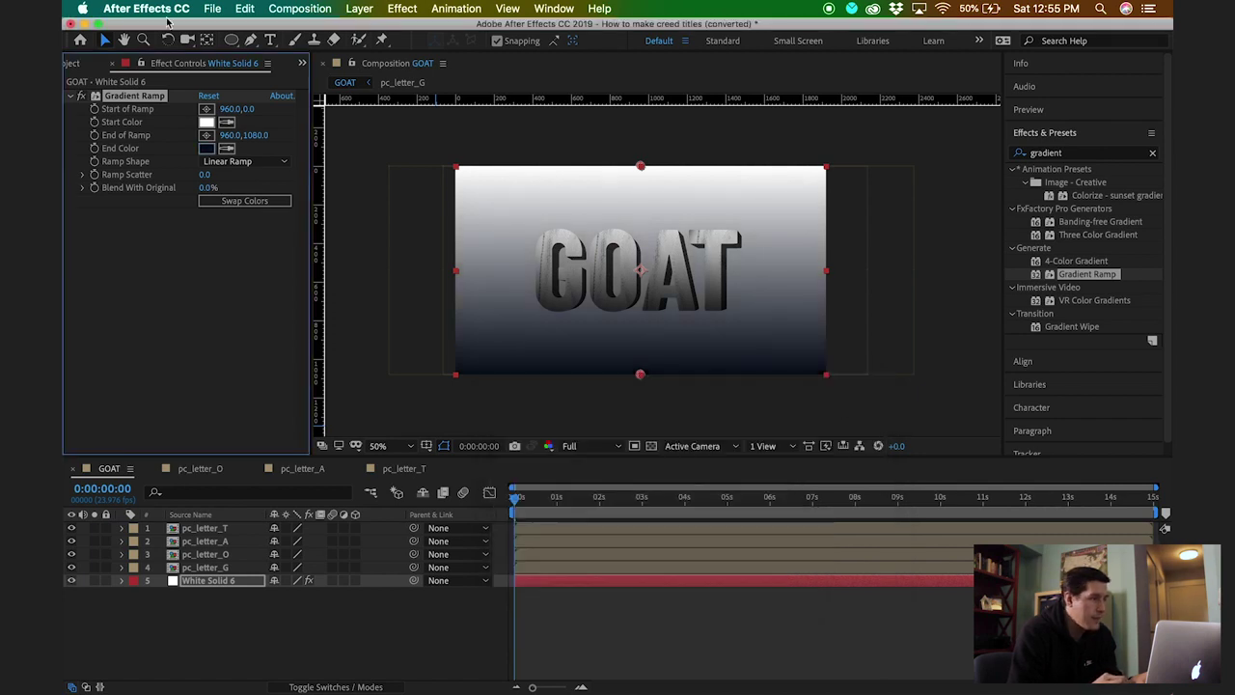
Set the Gradient Ramp's start color to dark blue 091649 and darken it further to a near-black navy.
{"action": "left_click", "coordinate": [205, 122]}
{"action": "left_click", "coordinate": [719, 479]}
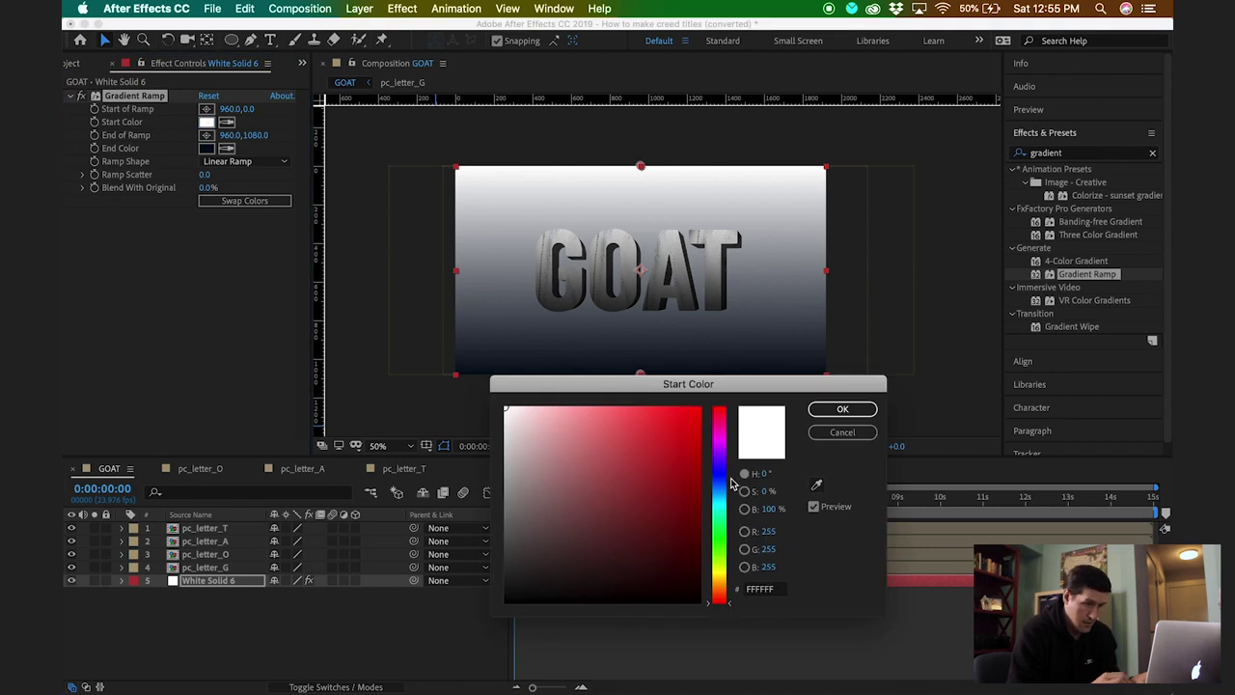
{"action": "left_click_drag", "start_coordinate": [684, 485], "coordinate": [672, 546]}
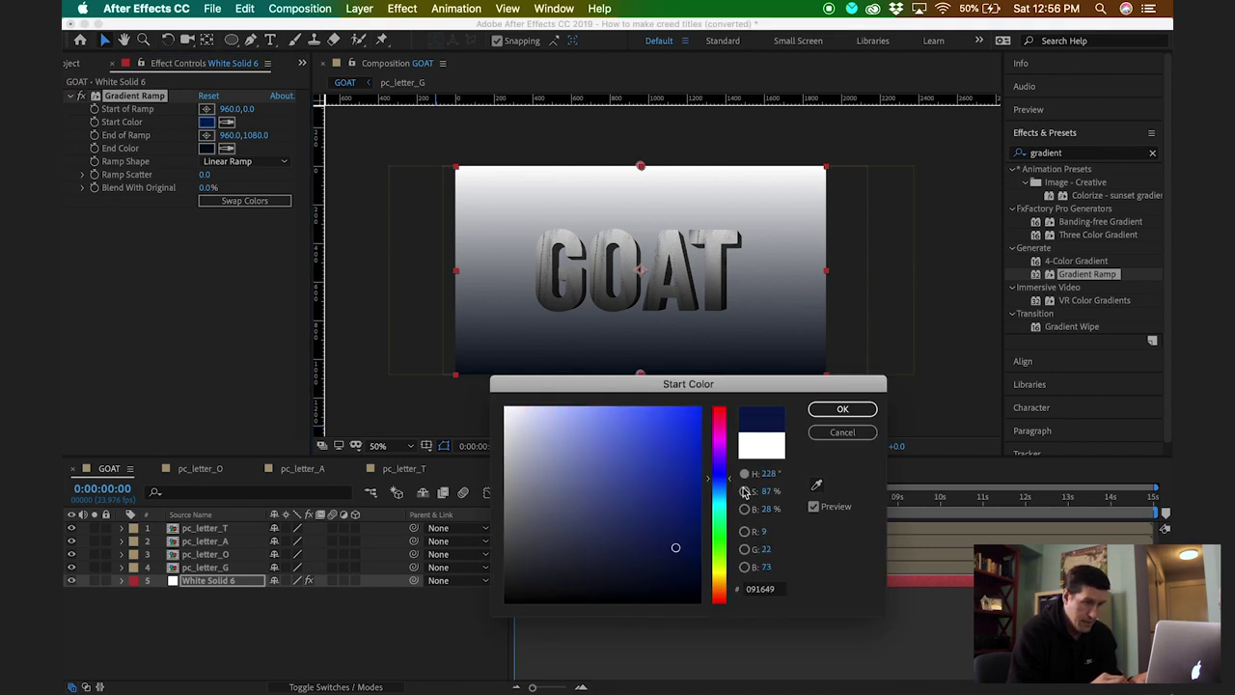
{"action": "left_click", "coordinate": [842, 408]}
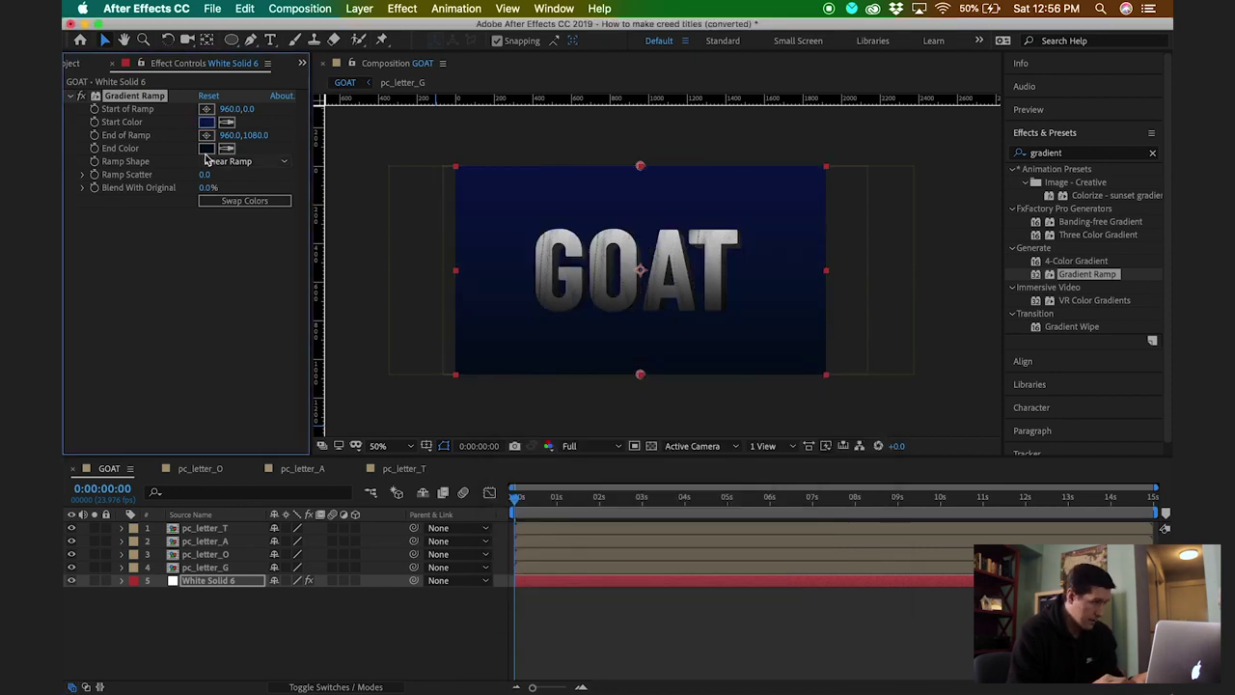
{"action": "left_click", "coordinate": [207, 131]}
{"action": "left_click_drag", "start_coordinate": [676, 576], "coordinate": [675, 578]}
{"action": "left_click", "coordinate": [843, 408]}
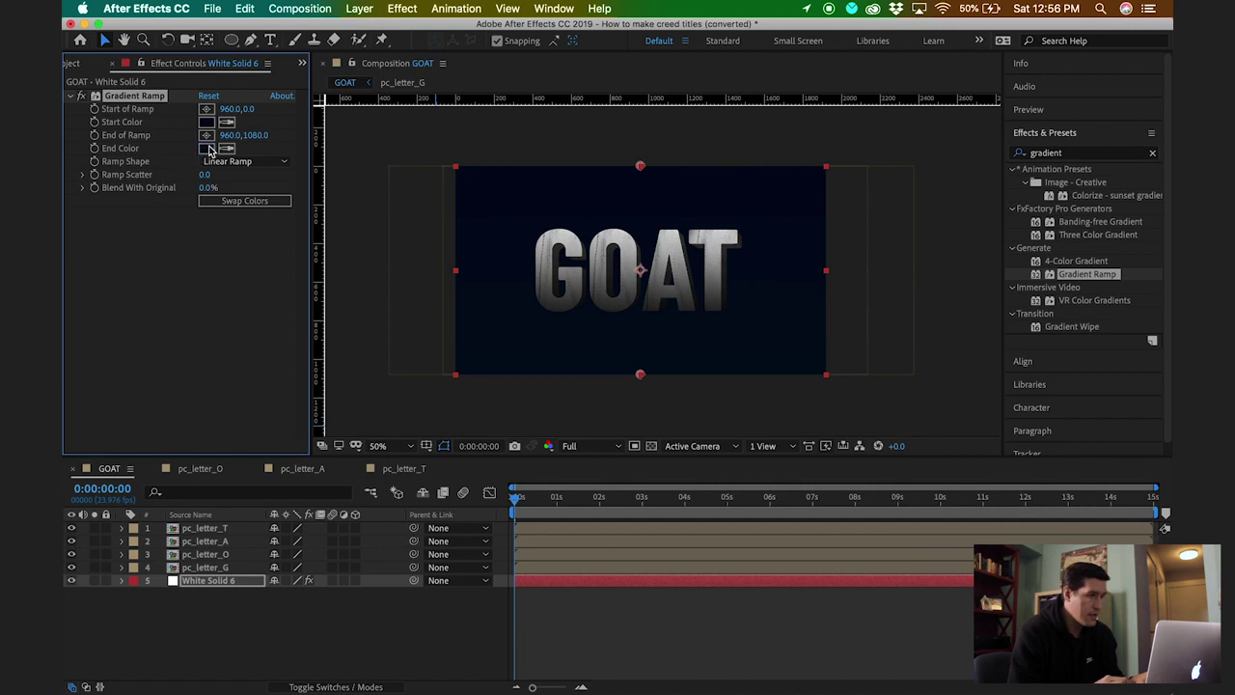
Set the Gradient Ramp's end color to black (000000) and deselect the background layer.
{"action": "left_click", "coordinate": [208, 150]}
{"action": "left_click_drag", "start_coordinate": [675, 585], "coordinate": [675, 604]}
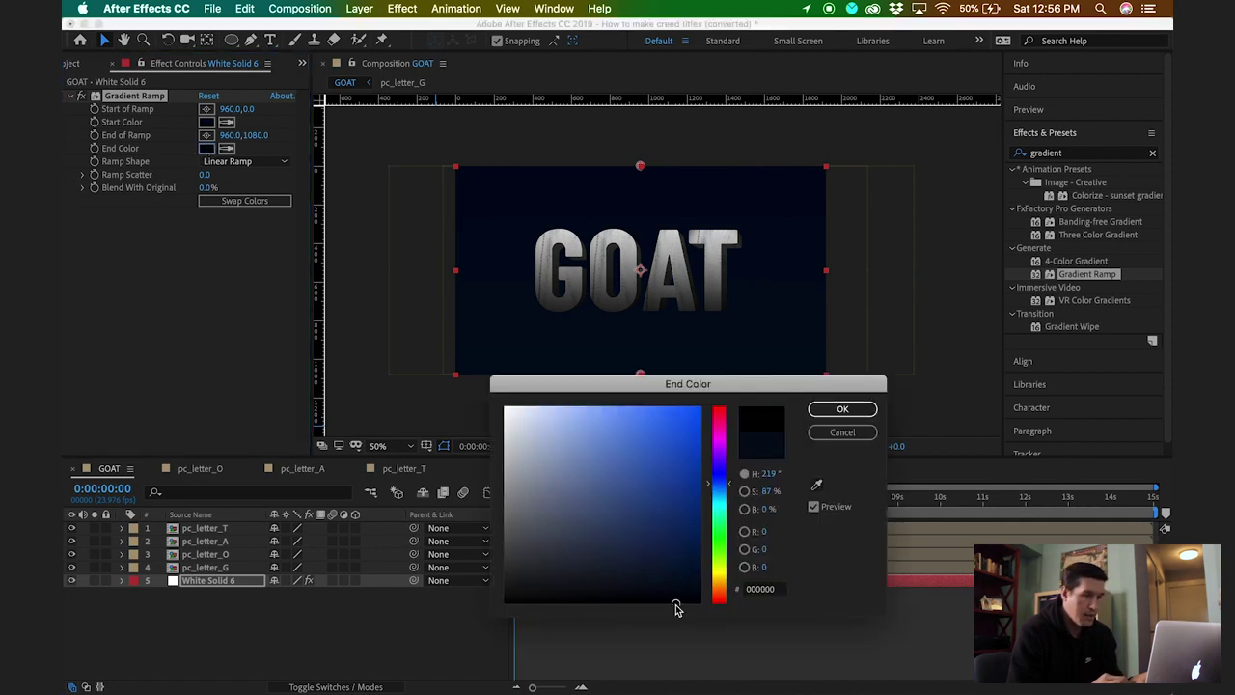
{"action": "left_click", "coordinate": [842, 408]}
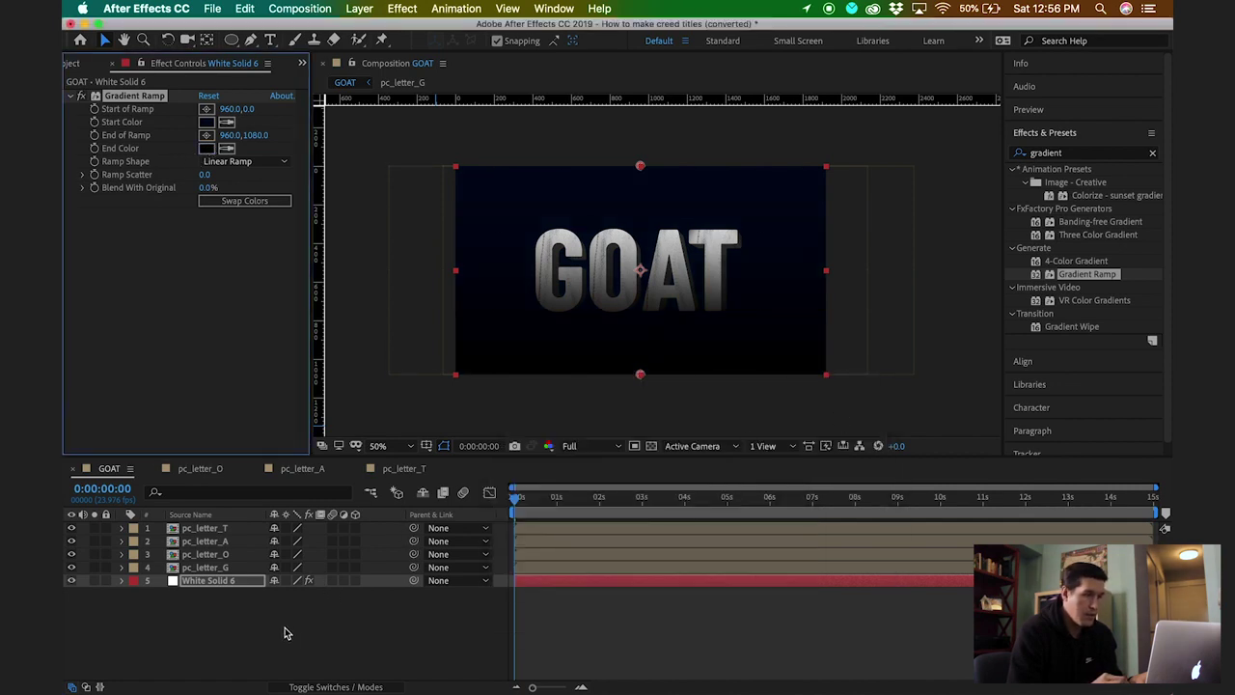
{"action": "left_click", "coordinate": [285, 633]}
Change the background's Gradient Ramp to a Radial Ramp and move its start point to 960,-32 and end point to 960,1064.
{"action": "left_click", "coordinate": [232, 161]}
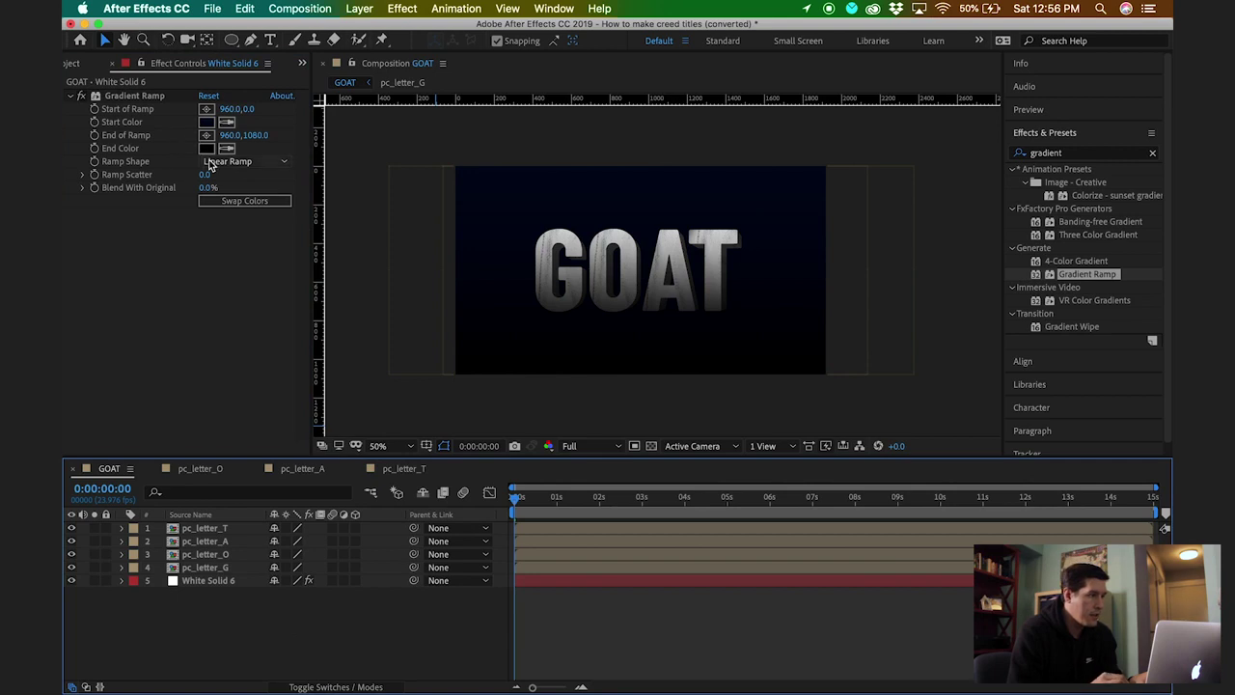
{"action": "left_click", "coordinate": [224, 187]}
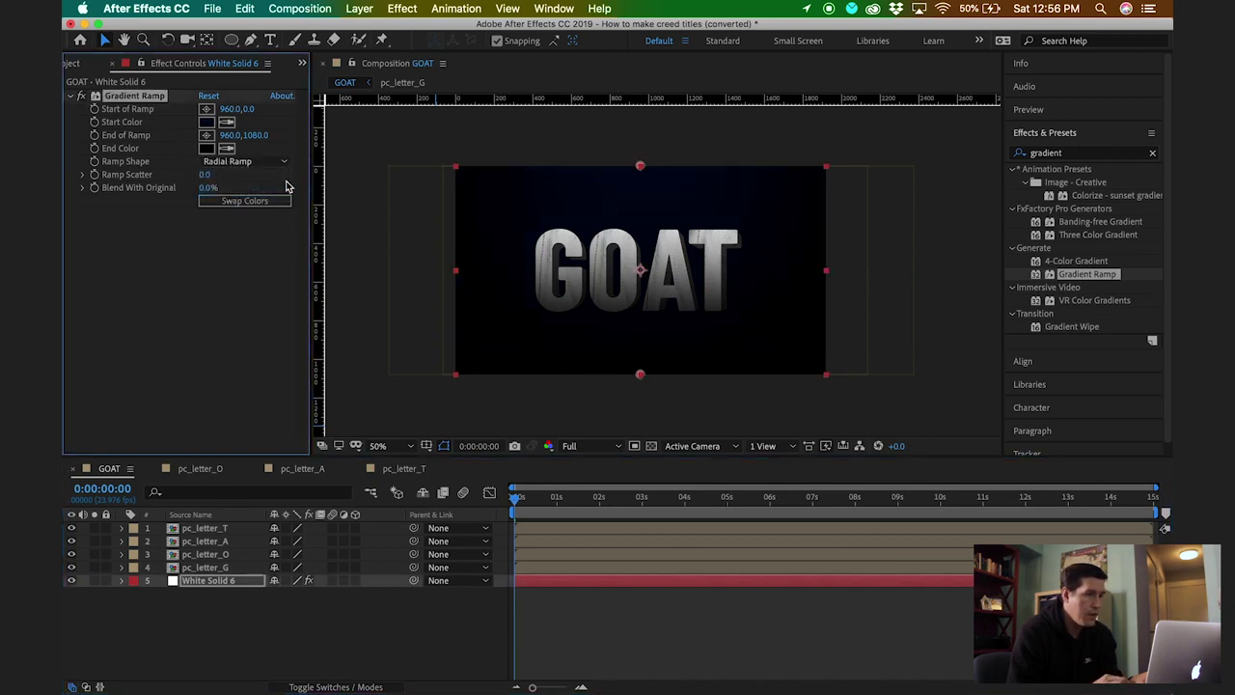
{"action": "key", "text": "comma"}
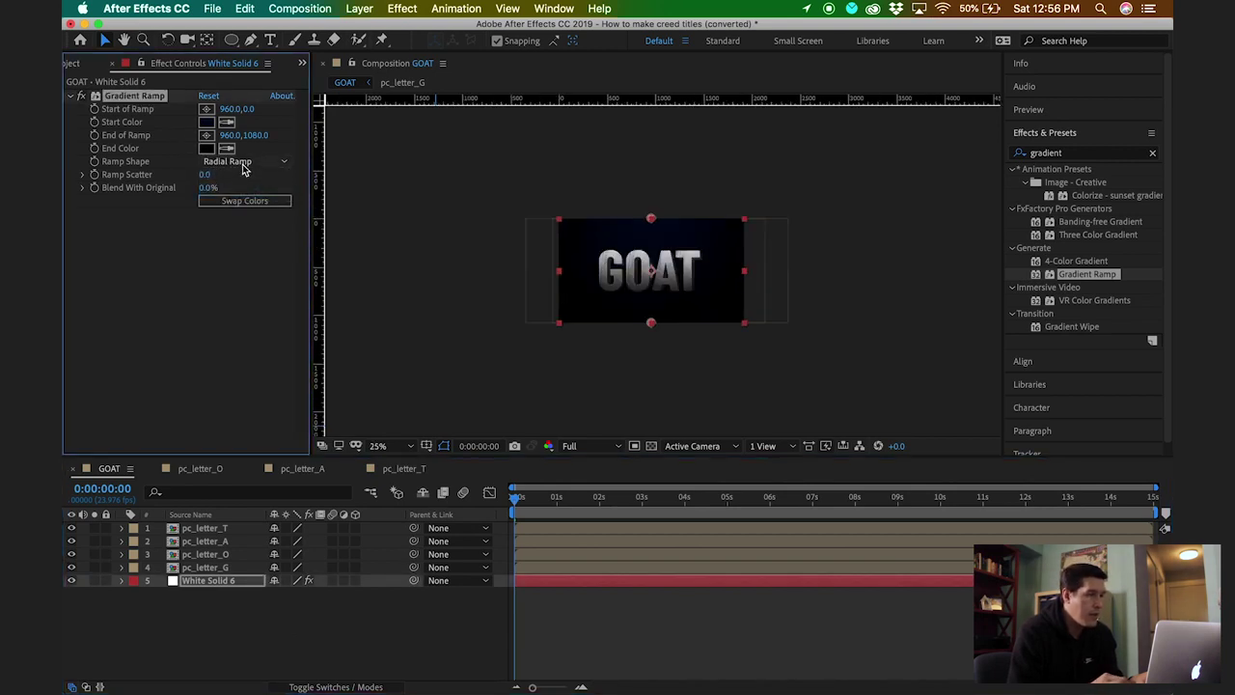
{"action": "left_click_drag", "start_coordinate": [652, 324], "coordinate": [650, 308]}
{"action": "mouse_move", "coordinate": [652, 220]}
{"action": "left_mouse_down"}
{"action": "mouse_move", "coordinate": [653, 253]}
{"action": "mouse_move", "coordinate": [651, 204]}
{"action": "mouse_move", "coordinate": [651, 216]}
{"action": "left_mouse_up"}
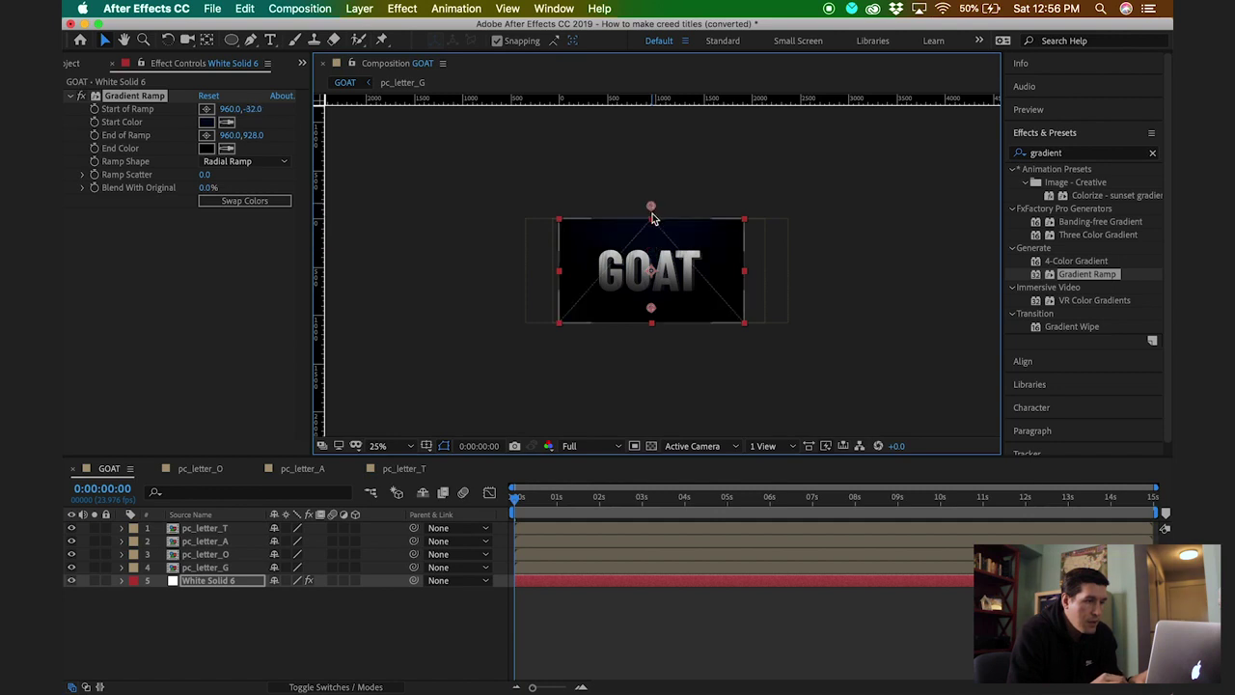
{"action": "left_click_drag", "start_coordinate": [650, 312], "coordinate": [652, 323]}
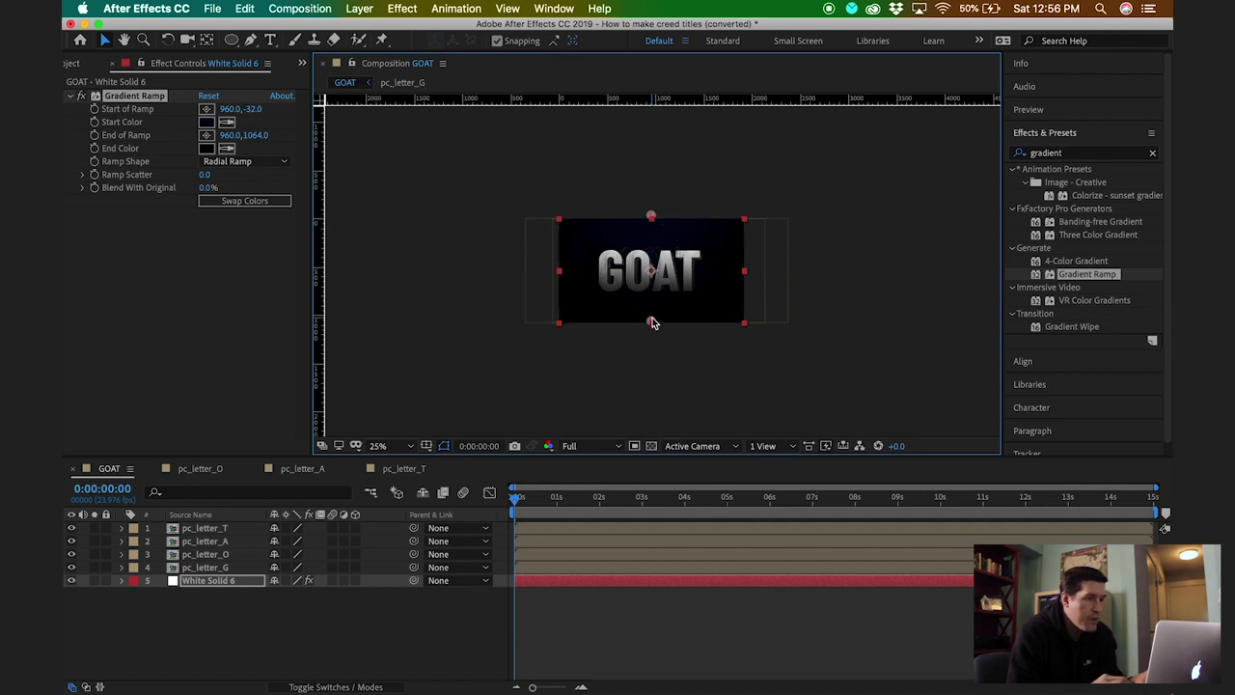
{"action": "key", "text": "period"}
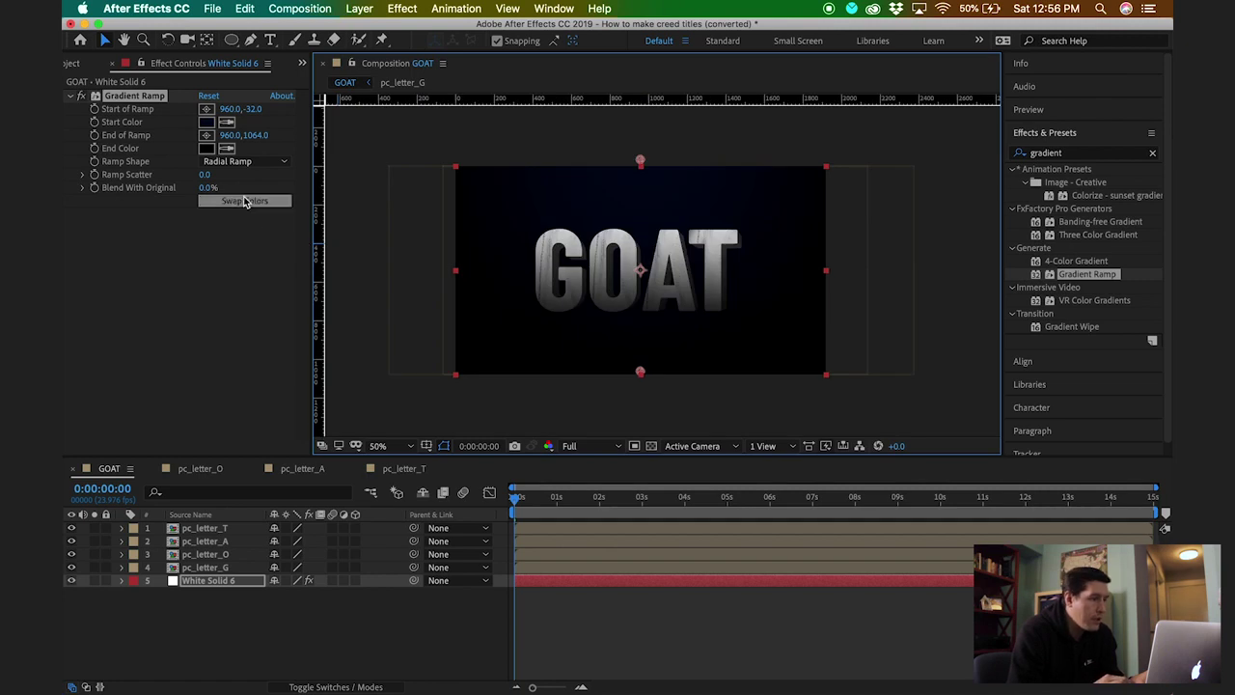
{"action": "left_click", "coordinate": [229, 624]}
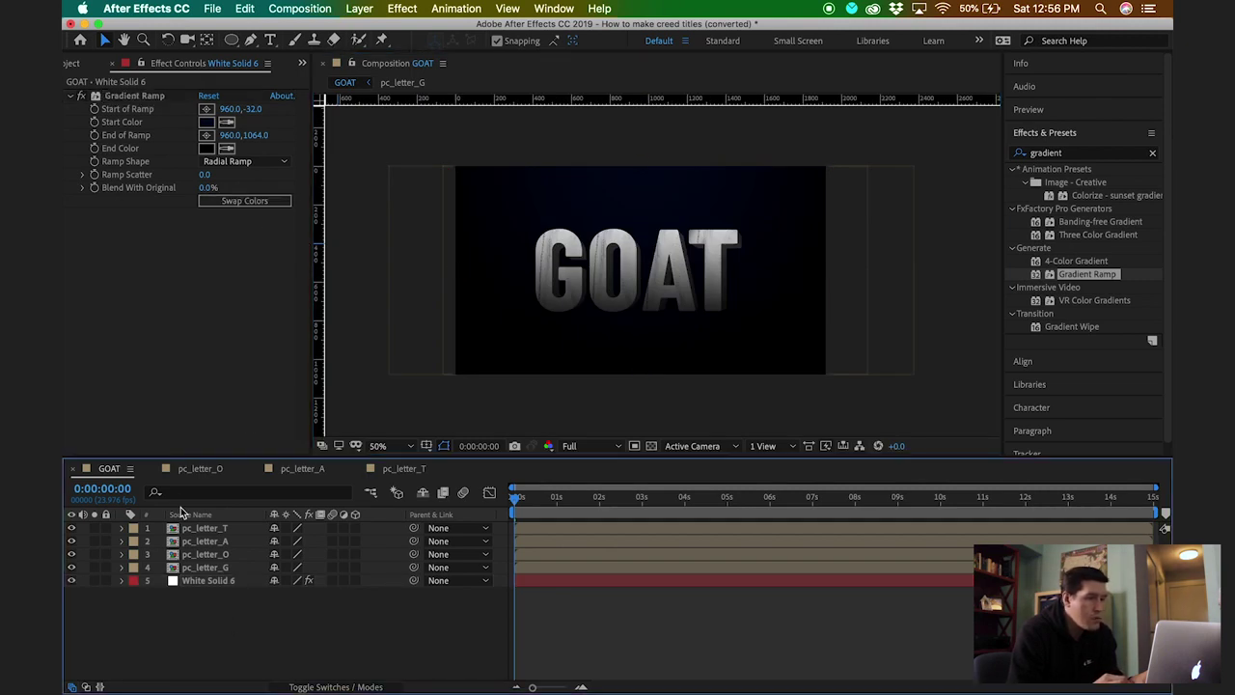
Raise the brightness of the background Gradient Ramp's start color to 30%.
{"action": "left_click", "coordinate": [198, 580]}
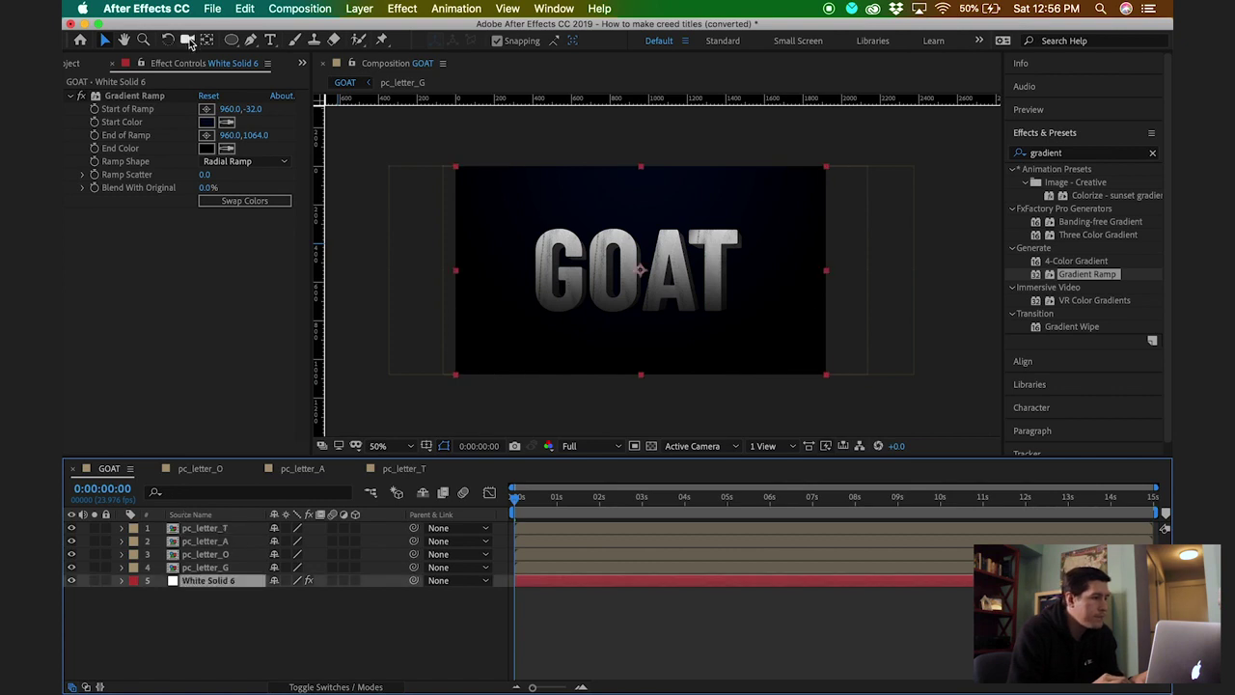
{"action": "left_click", "coordinate": [207, 122]}
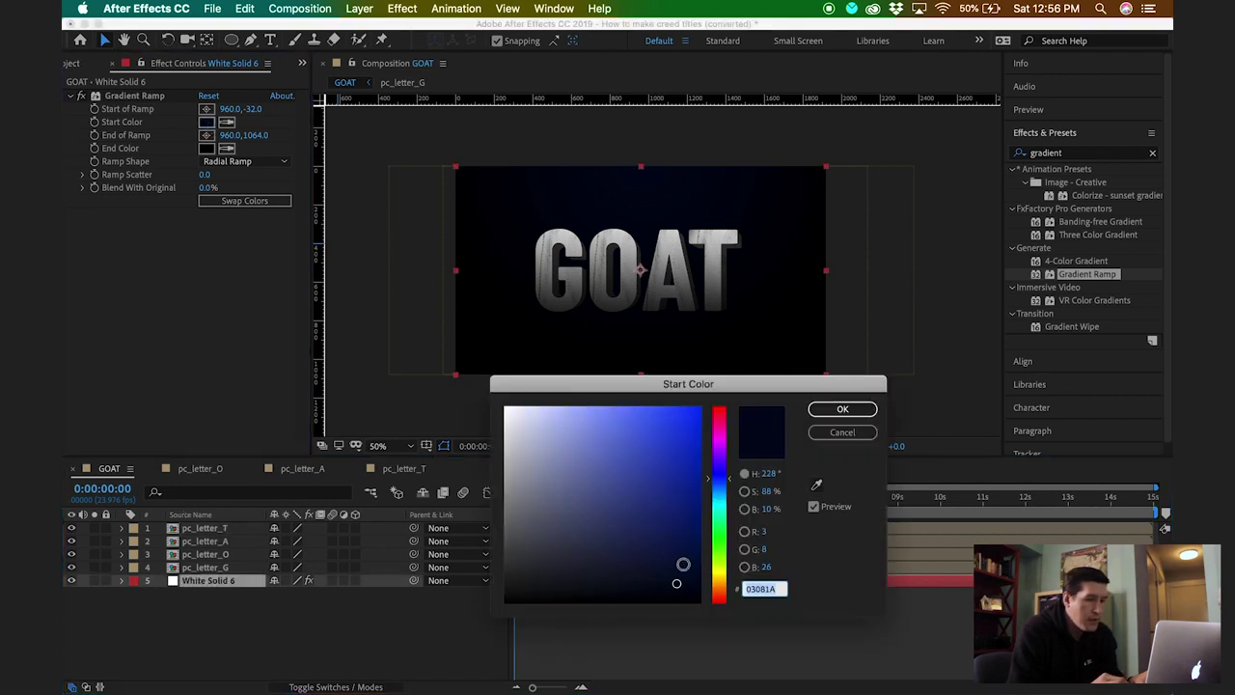
{"action": "left_click", "coordinate": [767, 509]}
{"action": "type", "text": "20"}
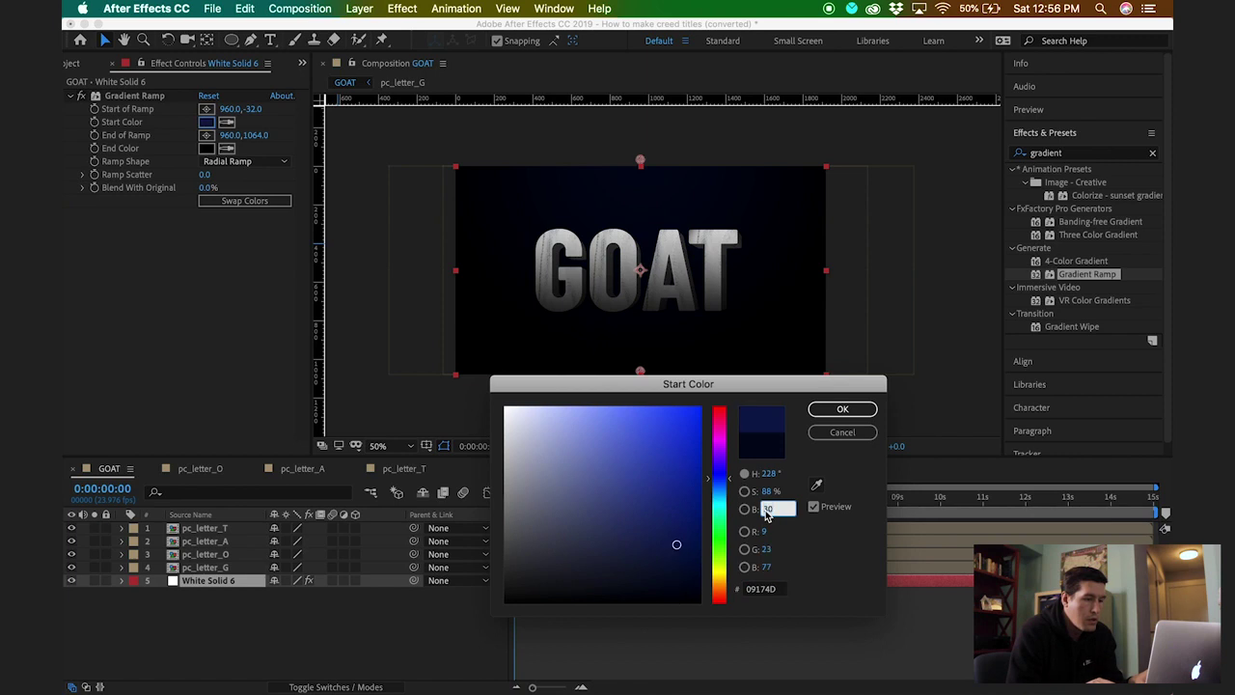
{"action": "key", "text": "Return"}
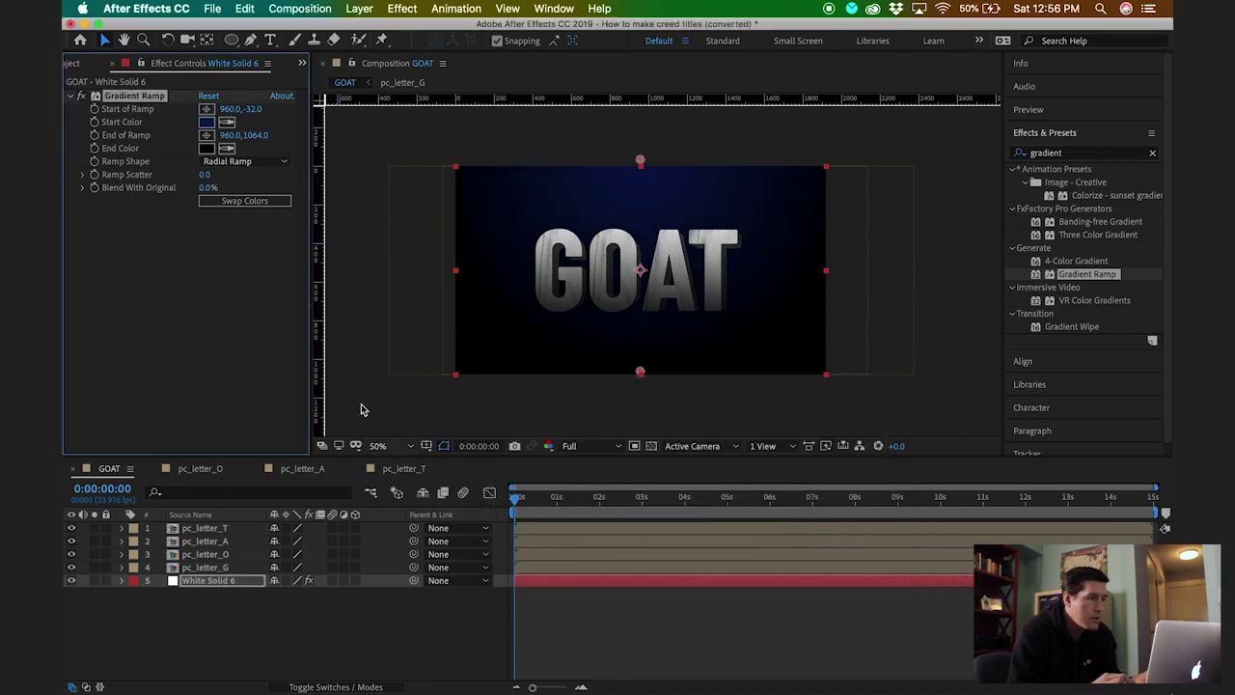
Reduce the saturation of the Gradient Ramp's start color to 50% and deselect the background layer.
{"action": "left_click", "coordinate": [206, 123]}
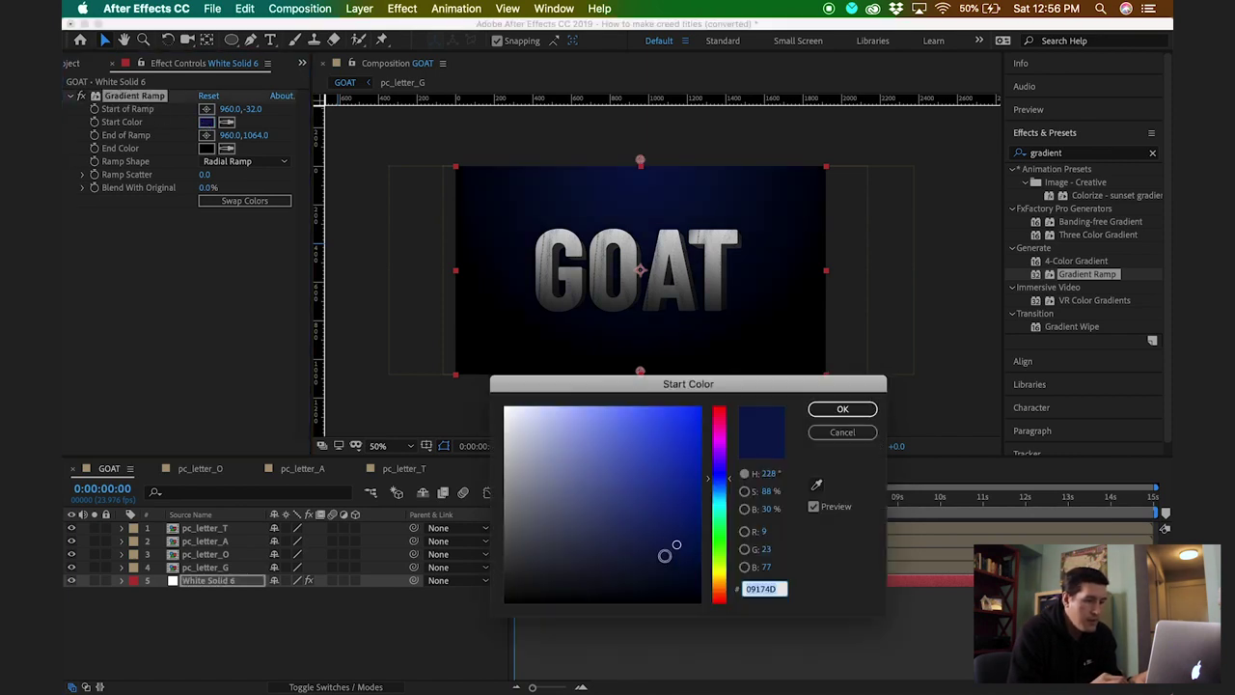
{"action": "left_click", "coordinate": [767, 492]}
{"action": "type", "text": "50"}
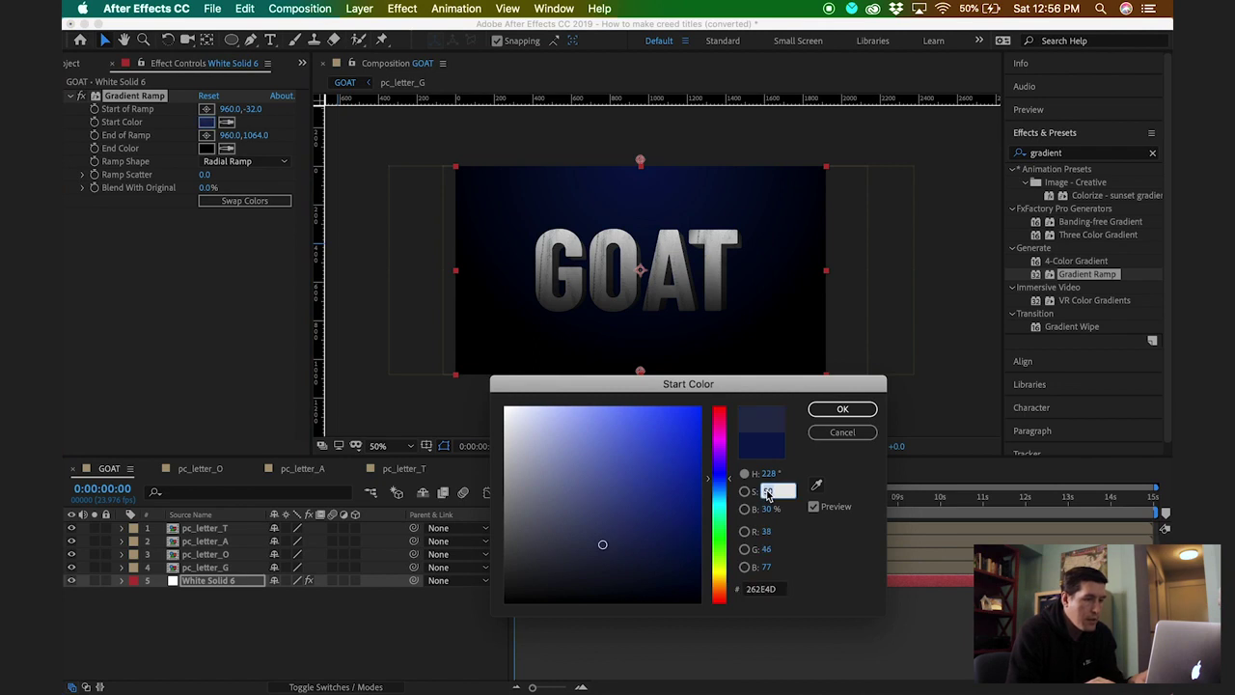
{"action": "key", "text": "Return"}
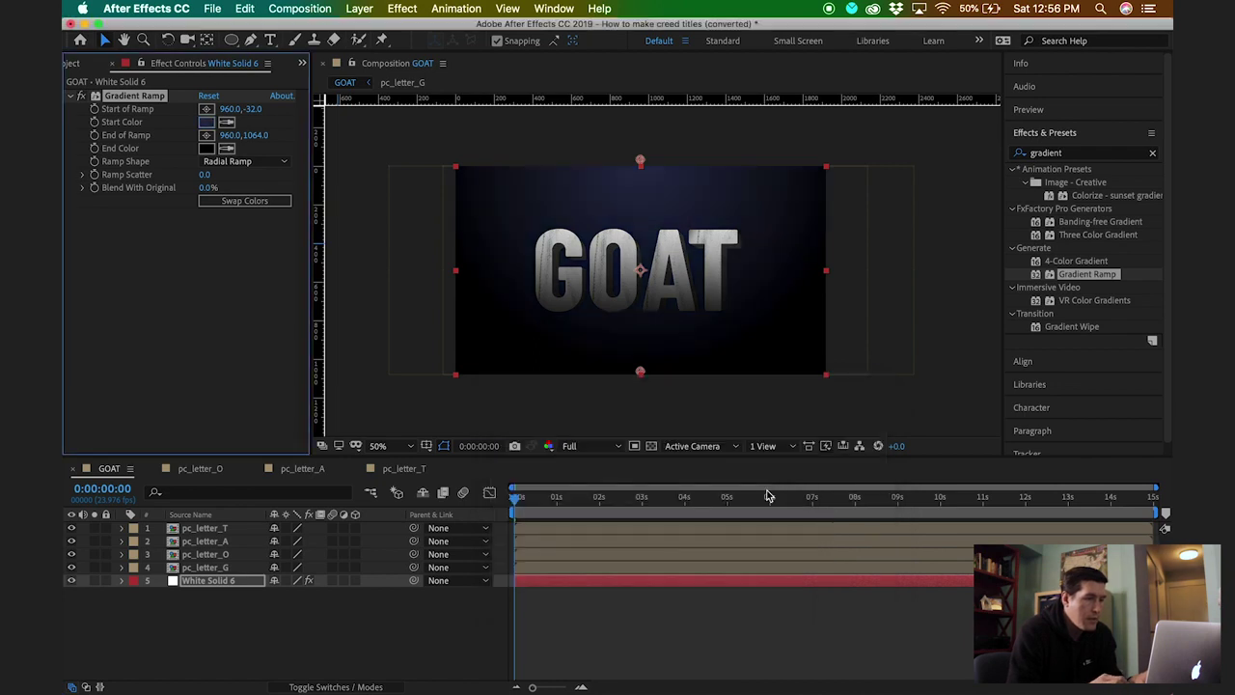
{"action": "left_click", "coordinate": [296, 628]}
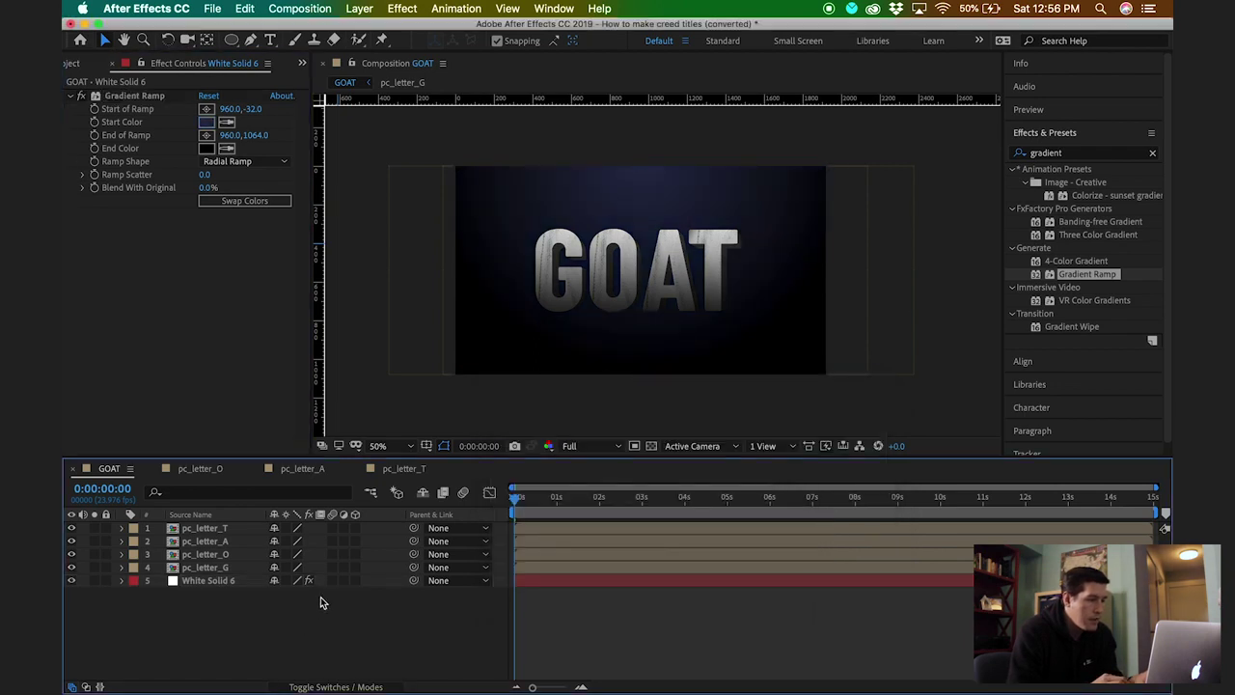
{"action": "left_click", "coordinate": [355, 568]}
{"action": "left_click", "coordinate": [355, 554]}
{"action": "left_click", "coordinate": [355, 529]}
{"action": "left_click_drag", "start_coordinate": [355, 529], "coordinate": [355, 569]}
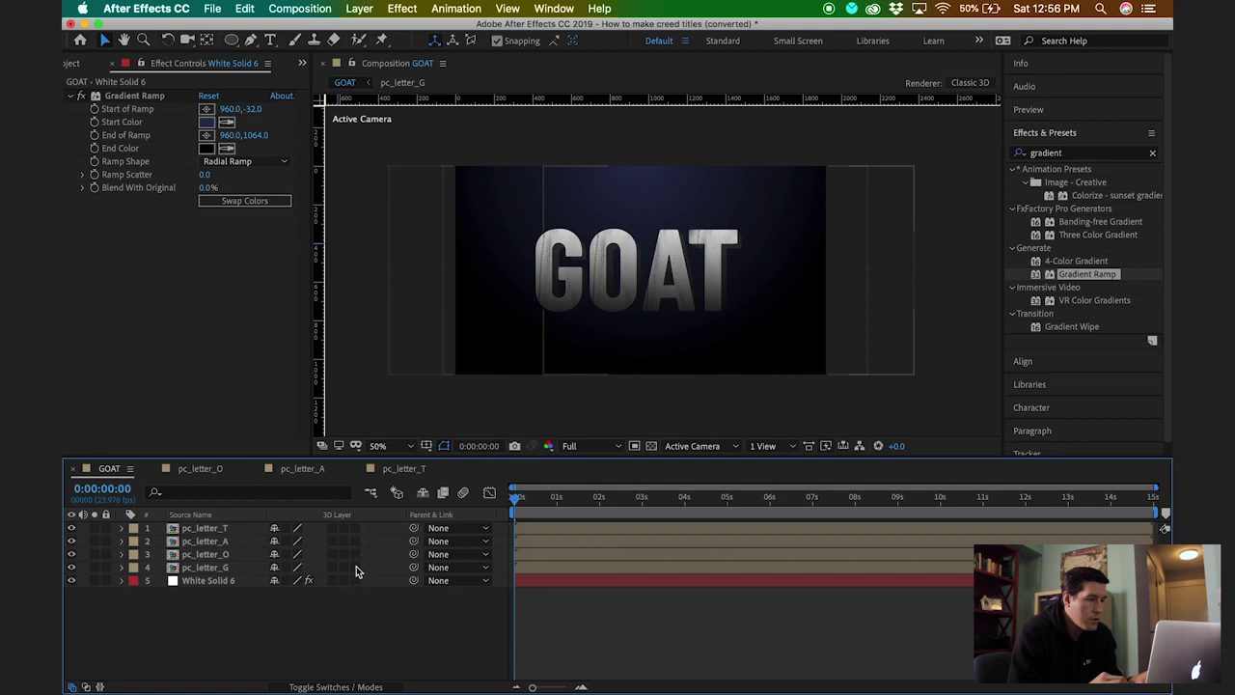
Pre-compose the four letter layers into a new composition named pc_goat, moving all attributes into it.
{"action": "left_click", "coordinate": [210, 571]}
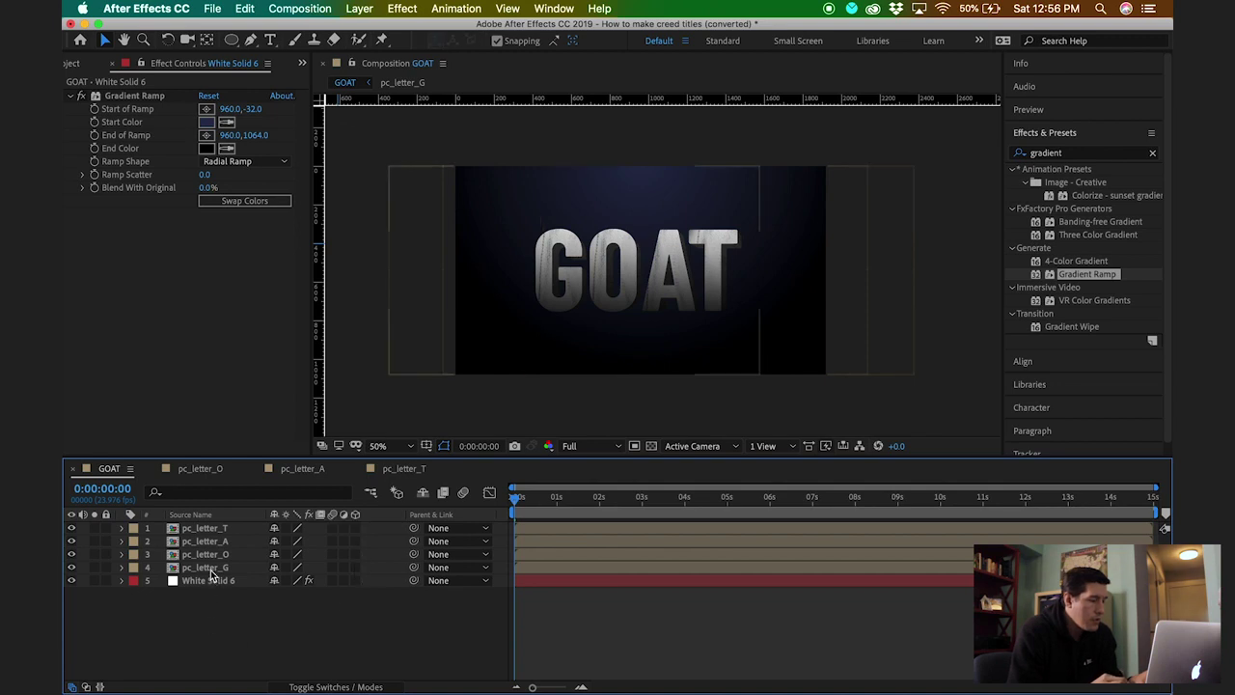
{"action": "left_click", "coordinate": [210, 569]}
{"action": "left_click", "coordinate": [214, 529], "text": "shift"}
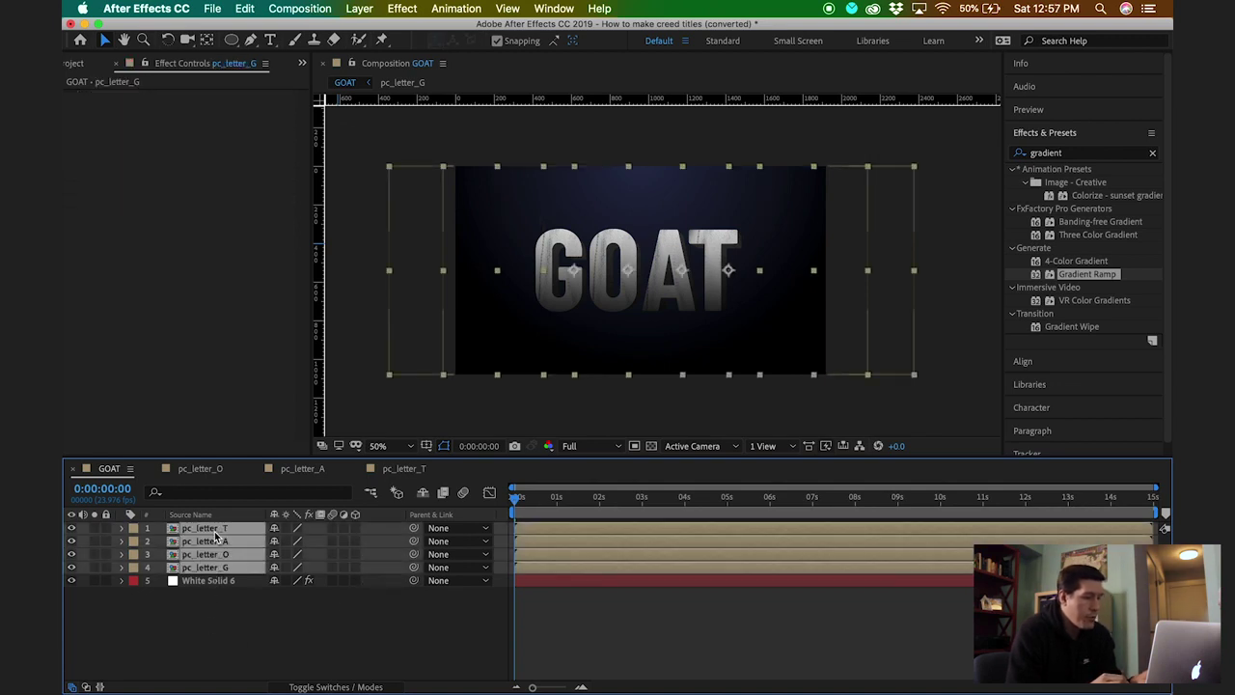
{"action": "key", "text": "super+shift+c"}
{"action": "type", "text": "pc_goat"}
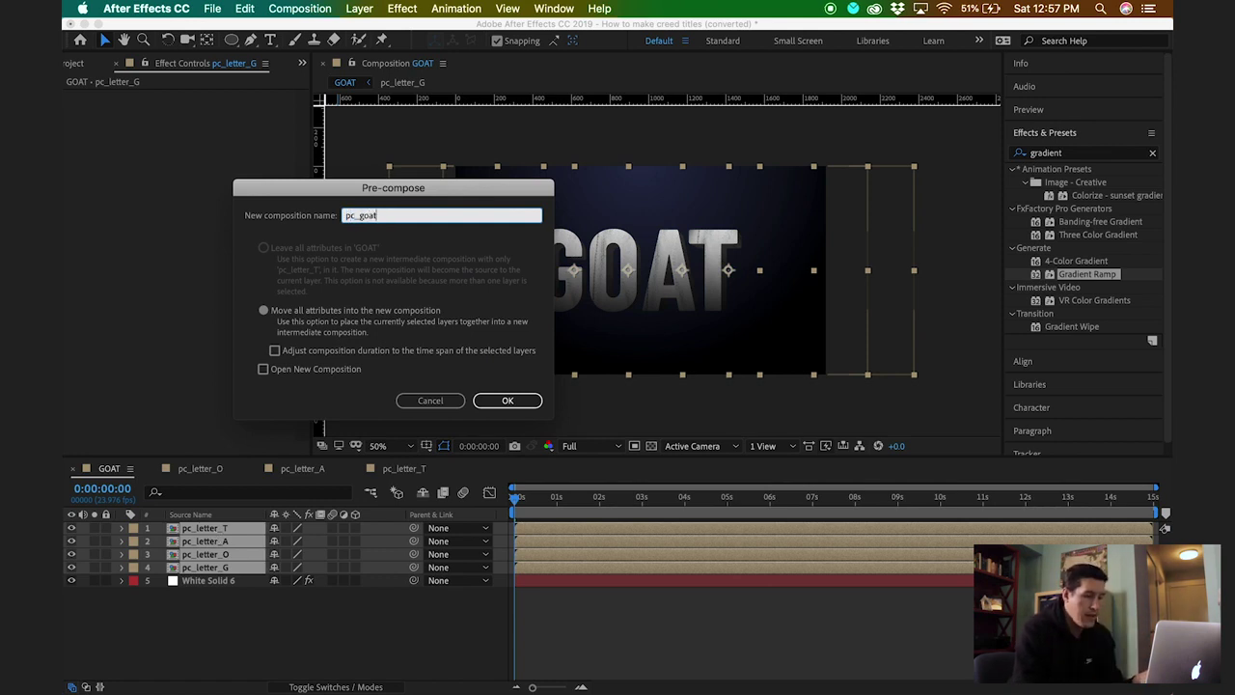
{"action": "key", "text": "Return"}
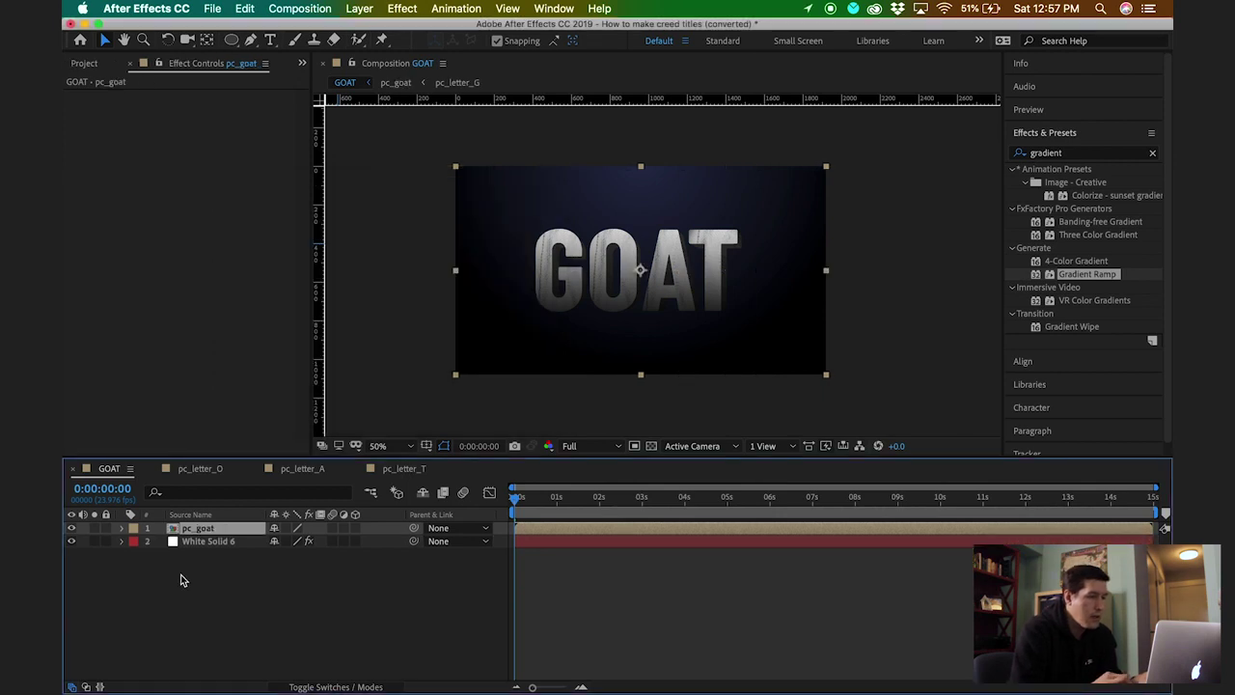
{"action": "left_click", "coordinate": [193, 579]}
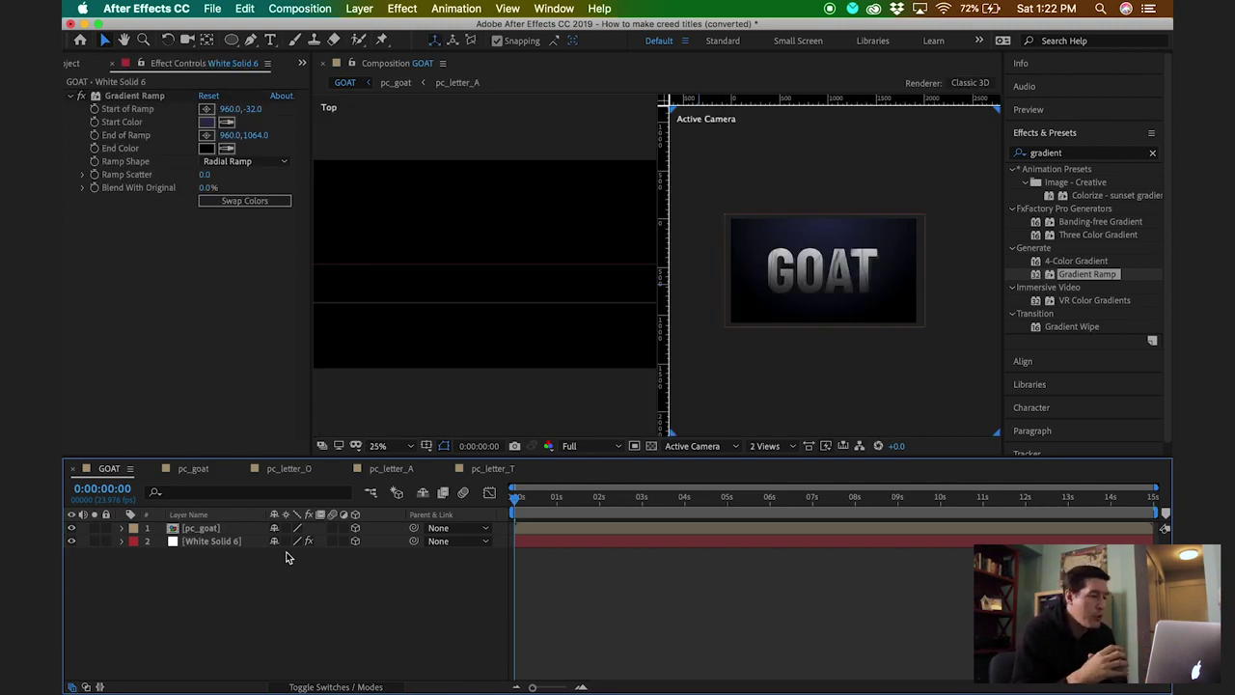
Examine the depth placement of the pc_goat layer and the background solid in the Top and Active Camera views.
{"action": "left_click", "coordinate": [205, 529]}
{"action": "left_click", "coordinate": [777, 446]}
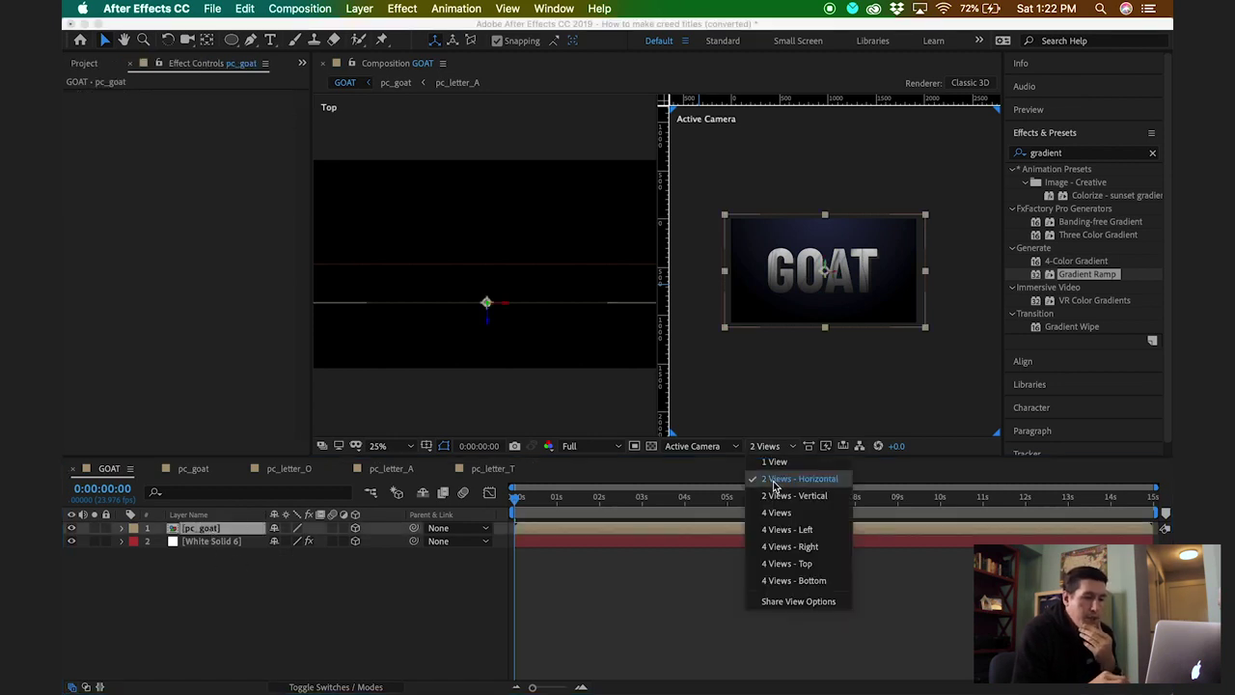
{"action": "left_click", "coordinate": [493, 338]}
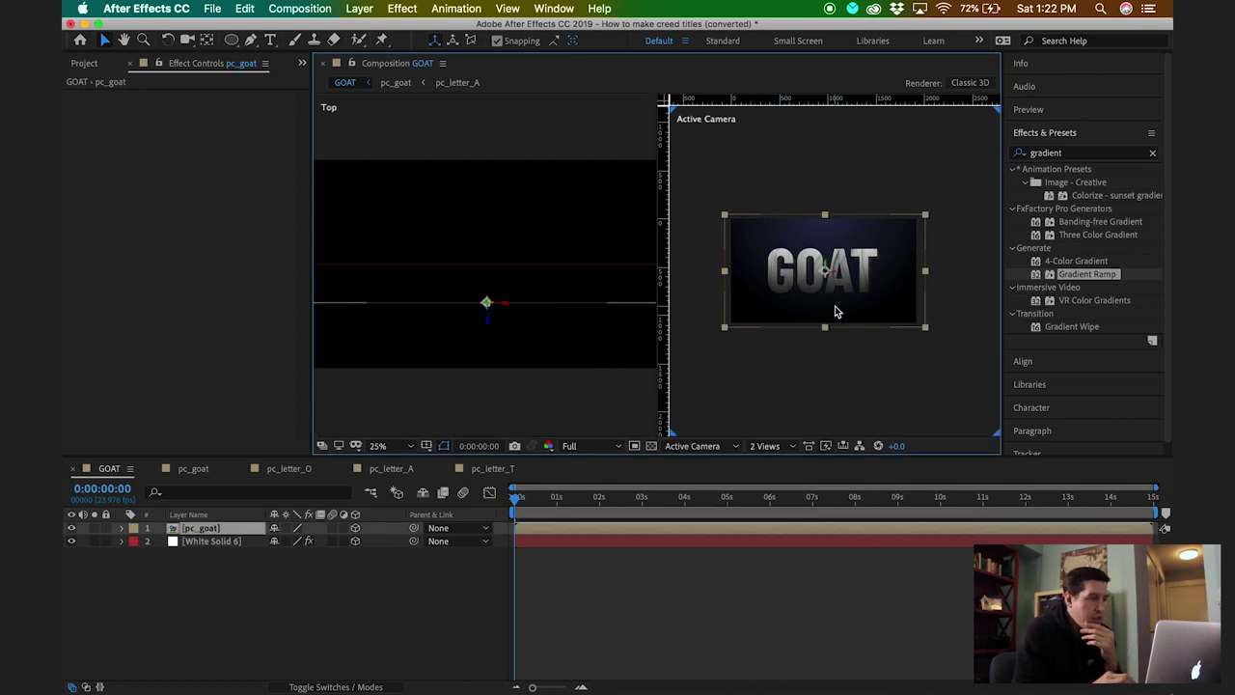
{"action": "left_click", "coordinate": [408, 374]}
{"action": "left_click", "coordinate": [199, 527]}
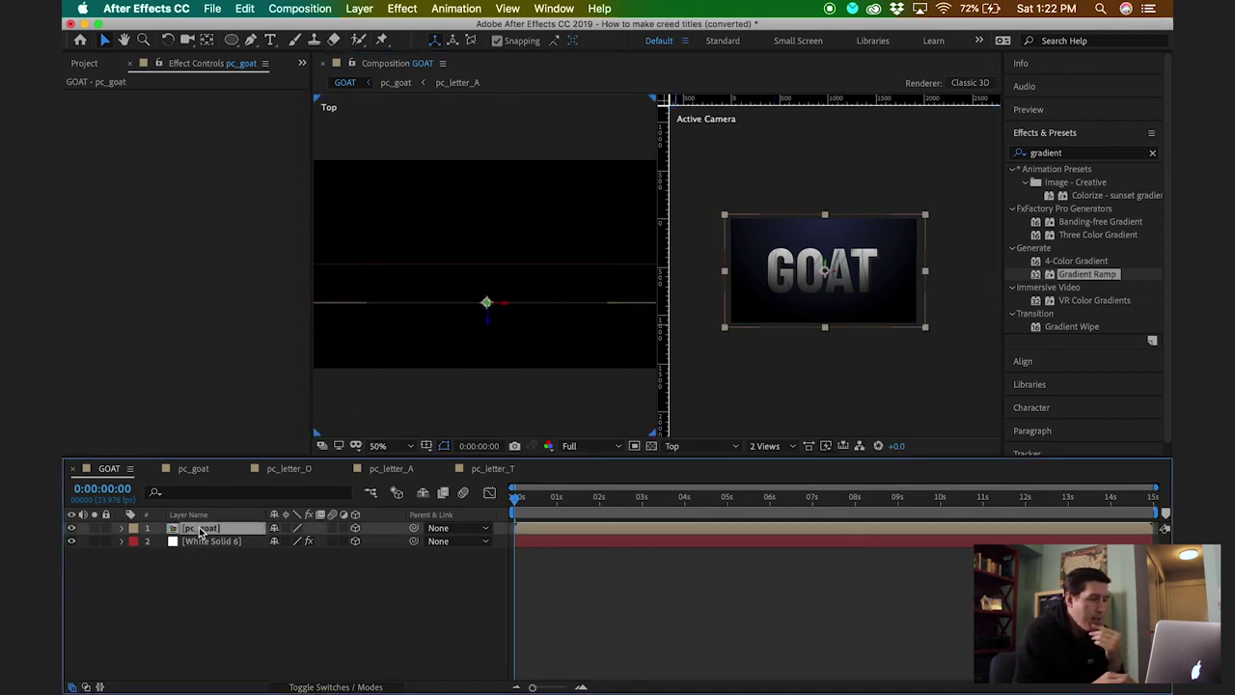
{"action": "left_click", "coordinate": [205, 542]}
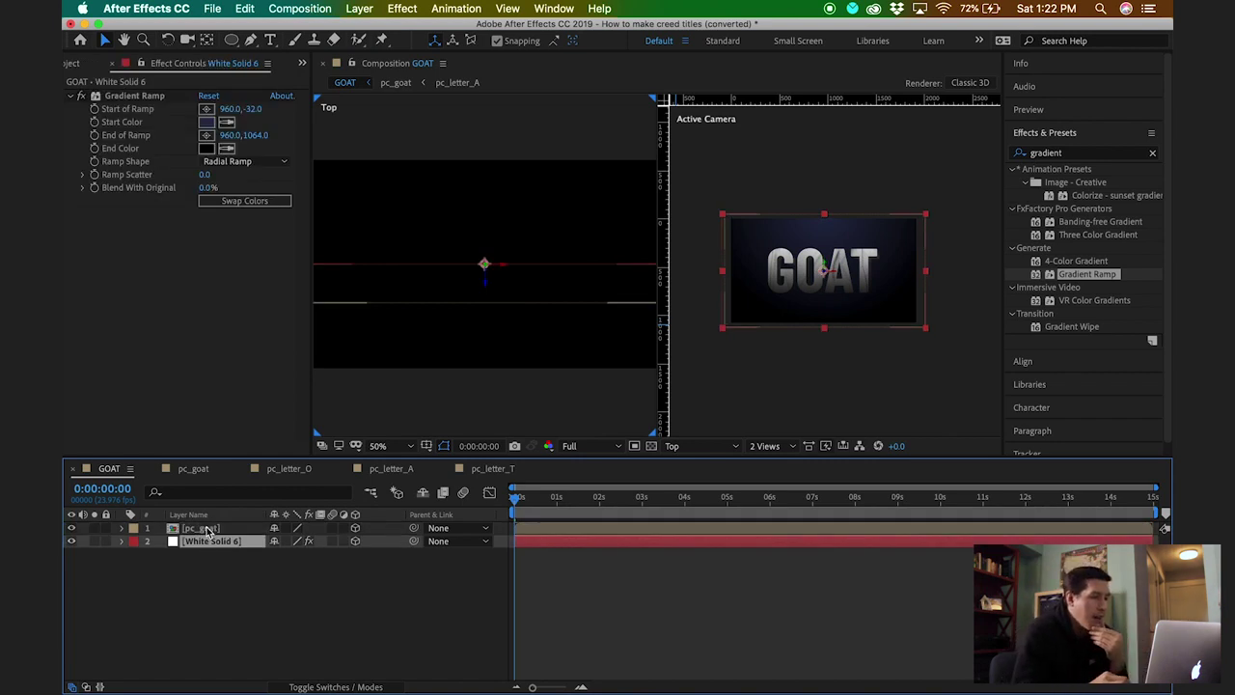
{"action": "left_click", "coordinate": [208, 529]}
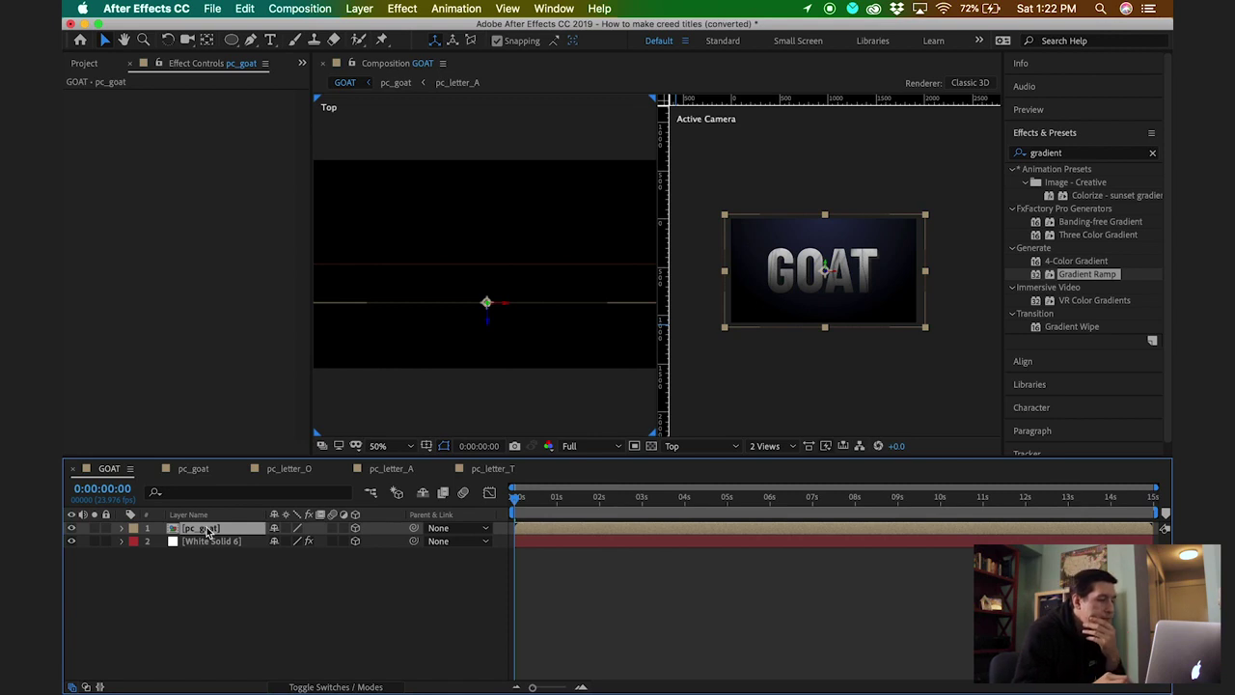
{"action": "left_click", "coordinate": [221, 561]}
{"action": "key", "text": "ctrl+a"}
{"action": "left_click", "coordinate": [214, 565]}
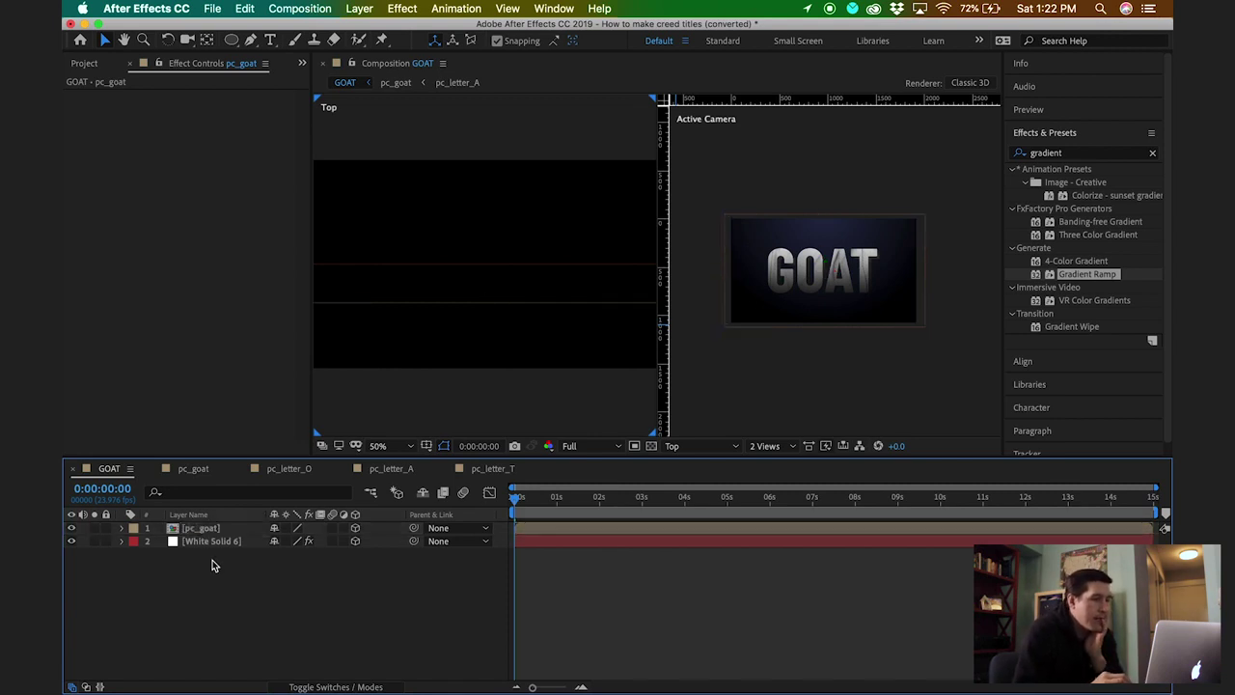
Add a white spot light with 100% intensity, 90° cone angle, 50% cone feather, smooth falloff and shadow casting.
{"action": "left_click", "coordinate": [355, 8]}
{"action": "mouse_move", "coordinate": [376, 25]}
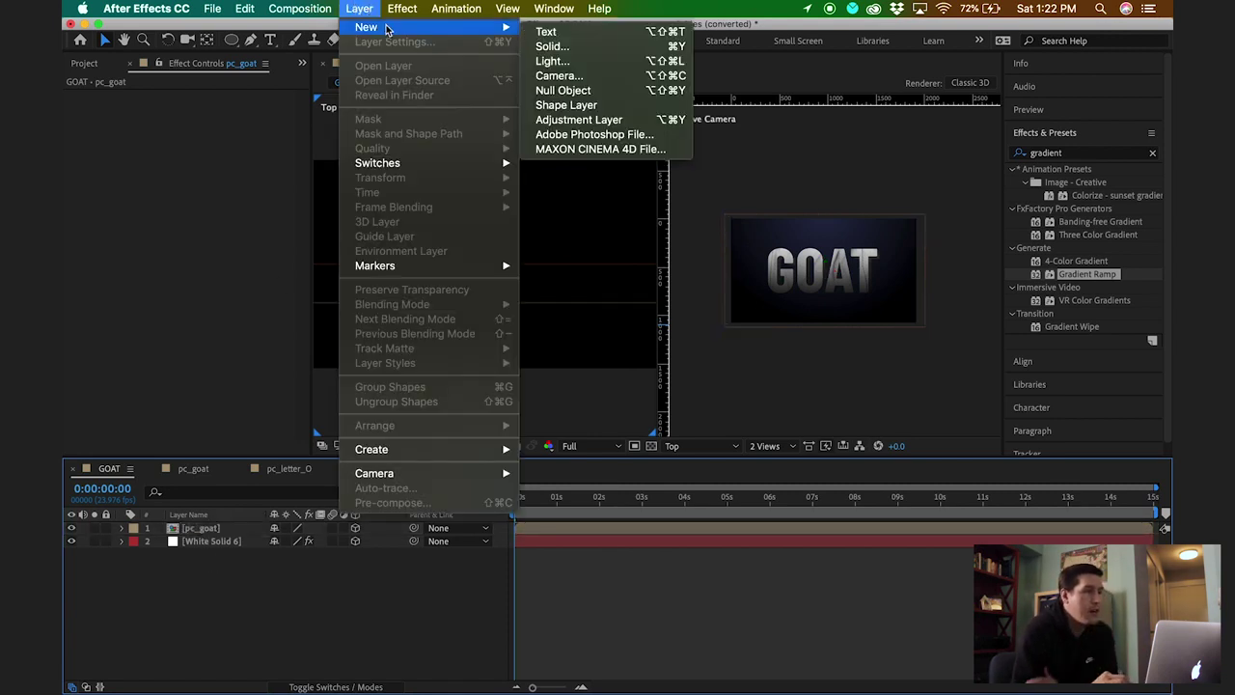
{"action": "left_click", "coordinate": [564, 68]}
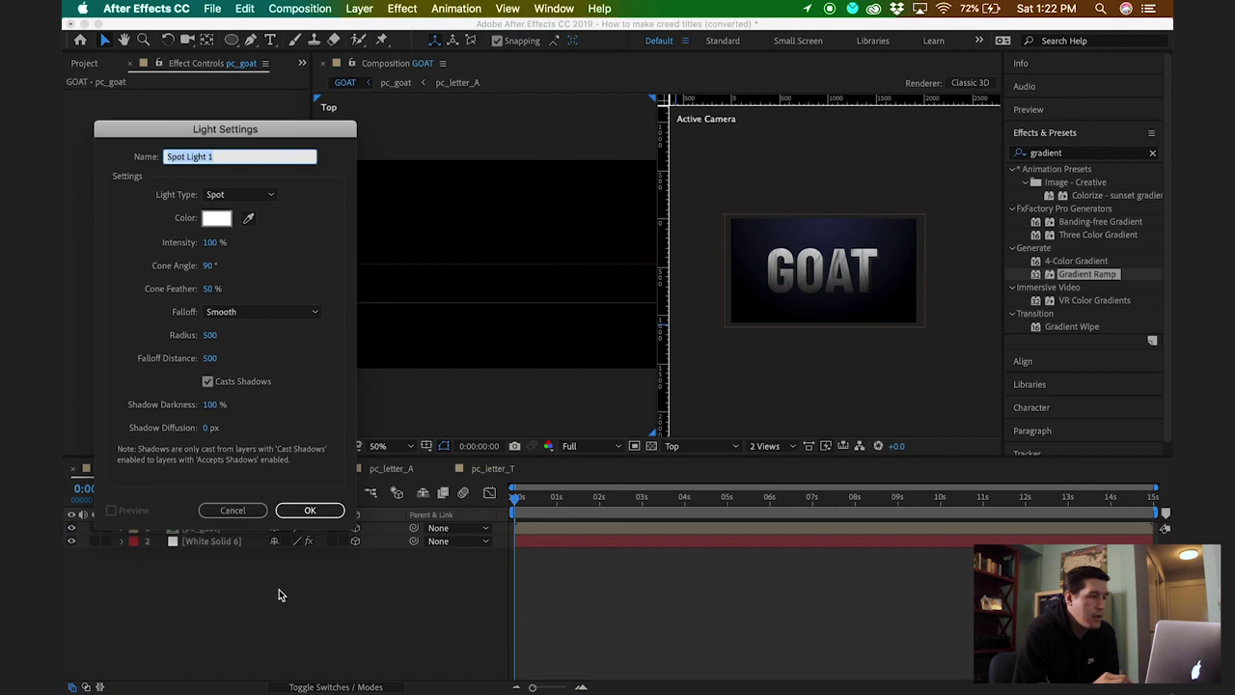
{"action": "left_click", "coordinate": [291, 509]}
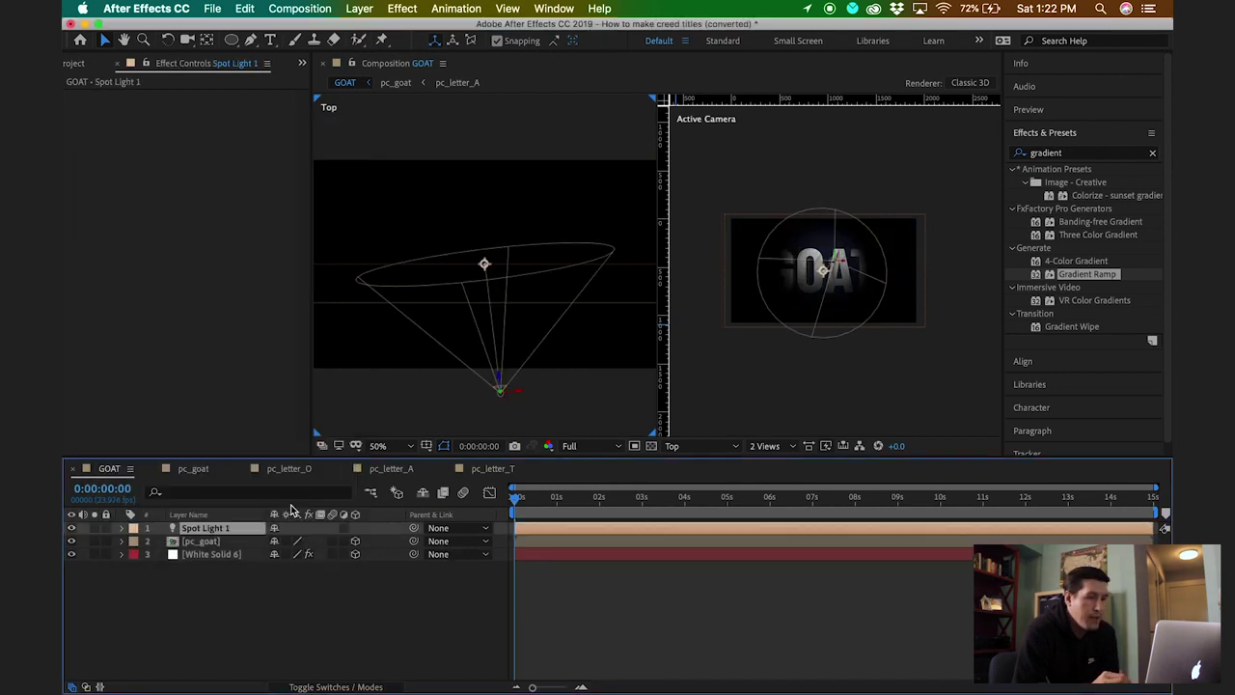
Move the spot light closer in depth to the pc_goat layer and raise it above the GOAT title.
{"action": "left_click", "coordinate": [501, 382]}
{"action": "left_click_drag", "start_coordinate": [498, 371], "coordinate": [491, 296]}
{"action": "left_click_drag", "start_coordinate": [827, 264], "coordinate": [830, 210]}
{"action": "left_click_drag", "start_coordinate": [487, 304], "coordinate": [487, 282]}
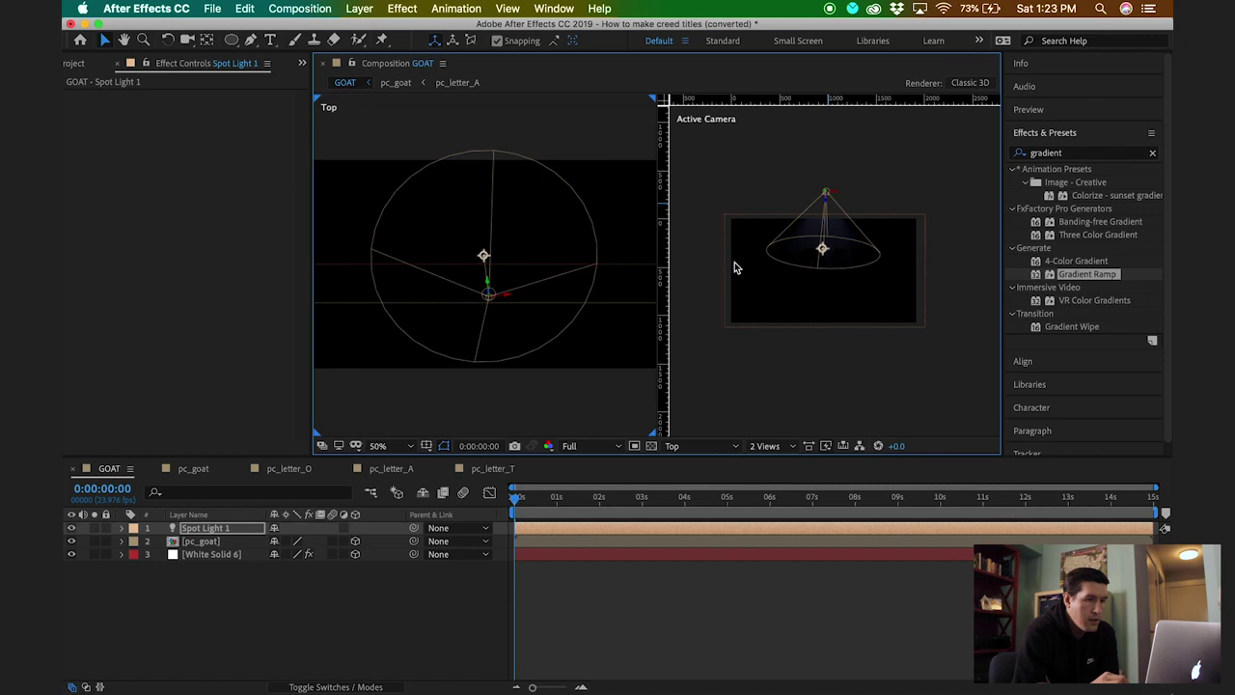
Reposition the spot light's point of interest directly beneath the light, at the pc_goat layer's depth, so it shines straight down.
{"action": "left_click_drag", "start_coordinate": [483, 255], "coordinate": [485, 265]}
{"action": "left_click", "coordinate": [822, 272]}
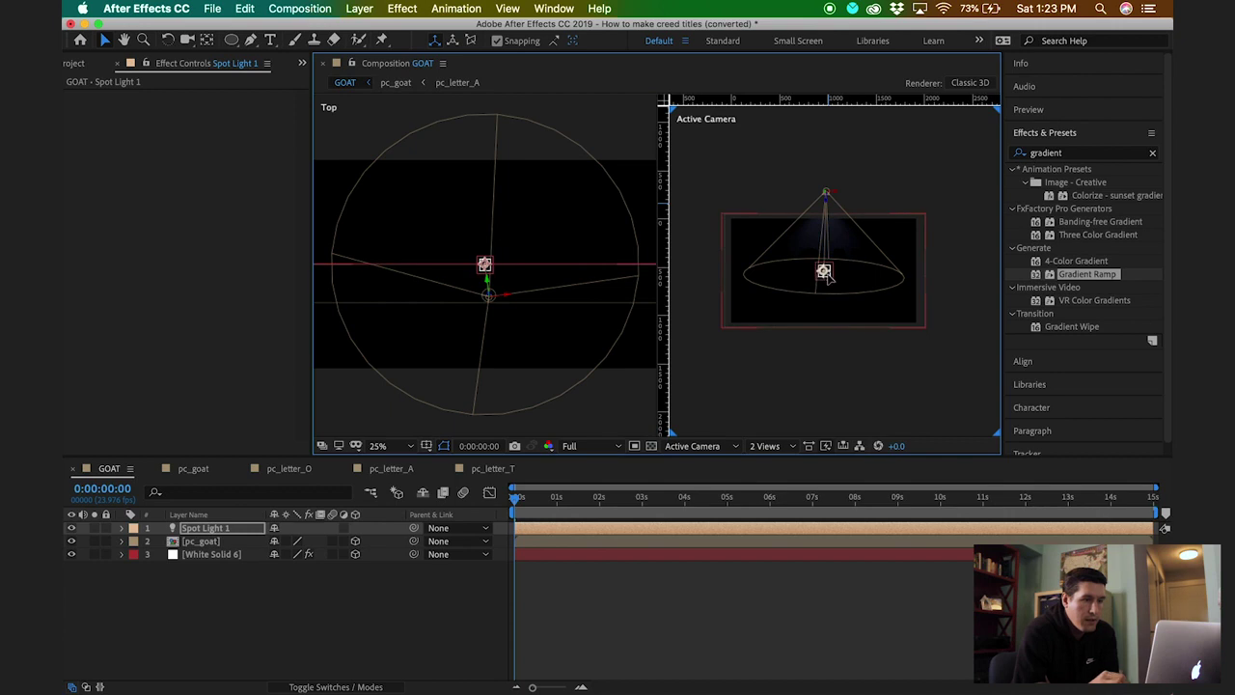
{"action": "key", "text": "period"}
{"action": "key", "text": "period"}
{"action": "key", "text": "period"}
{"action": "key", "text": "period"}
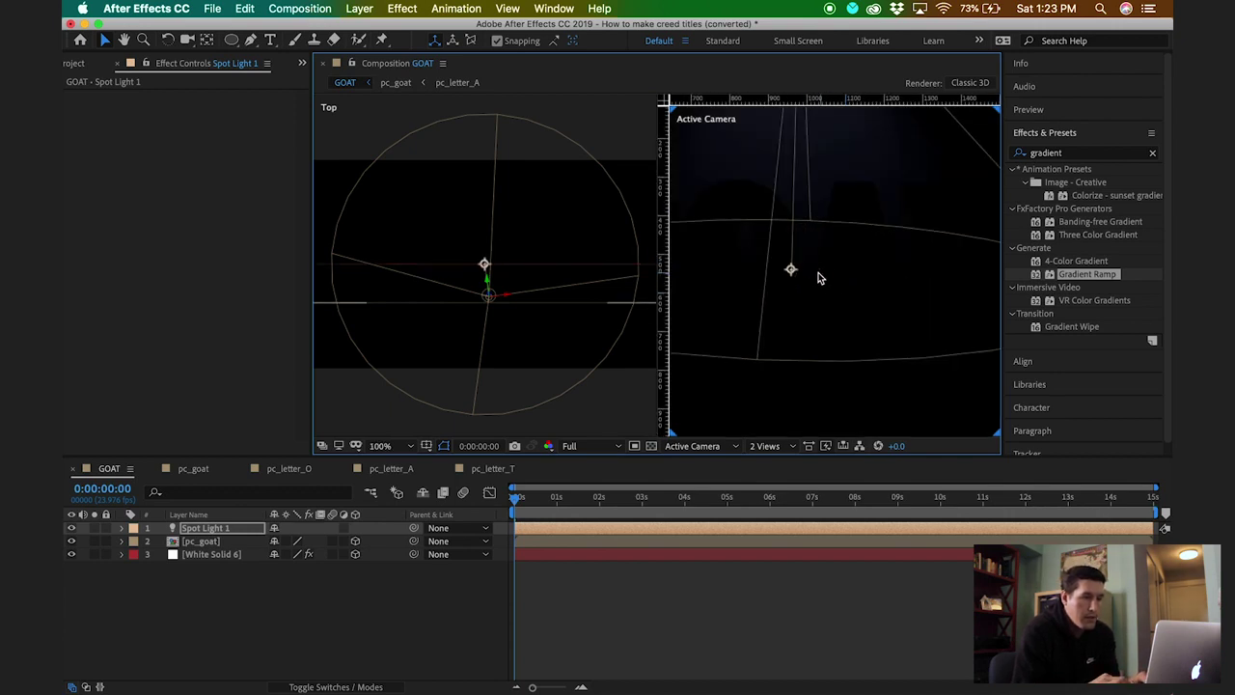
{"action": "left_click_drag", "start_coordinate": [789, 269], "coordinate": [811, 295]}
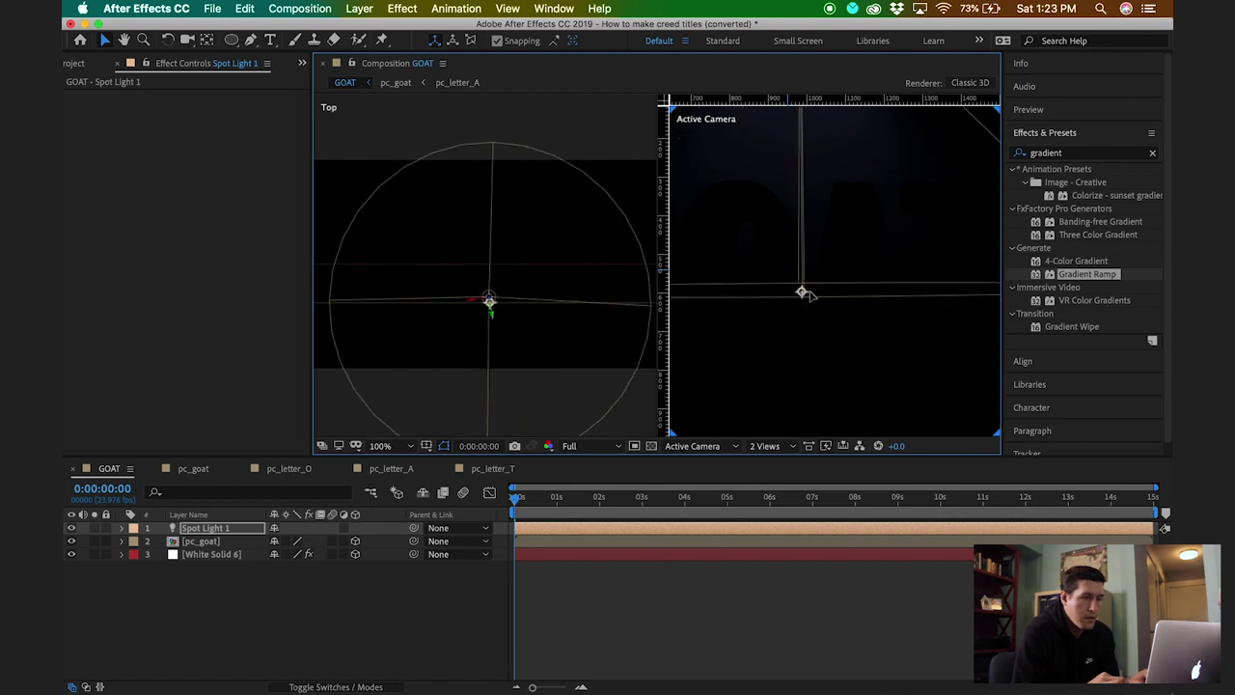
{"action": "scroll", "coordinate": [811, 295], "scroll_direction": "down", "scroll_amount": 3}
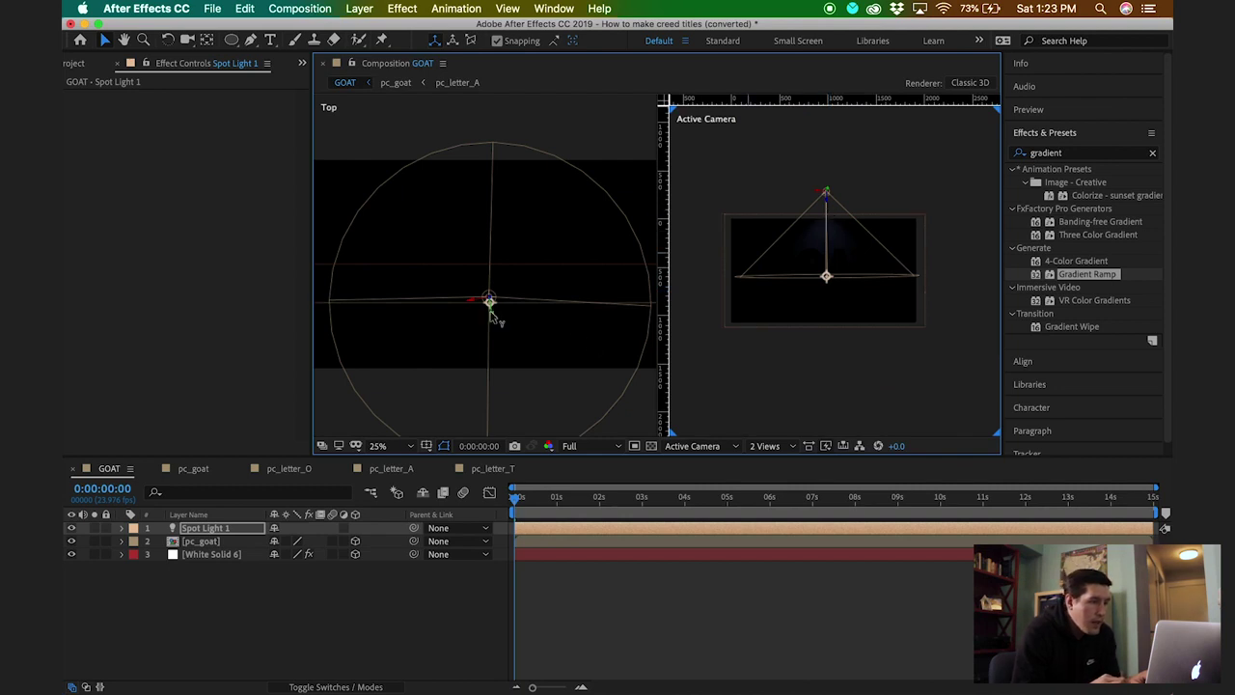
Move the spot light in depth between the pc_goat layer and the background solid, and set its intensity to 150%.
{"action": "left_click_drag", "start_coordinate": [494, 321], "coordinate": [492, 293]}
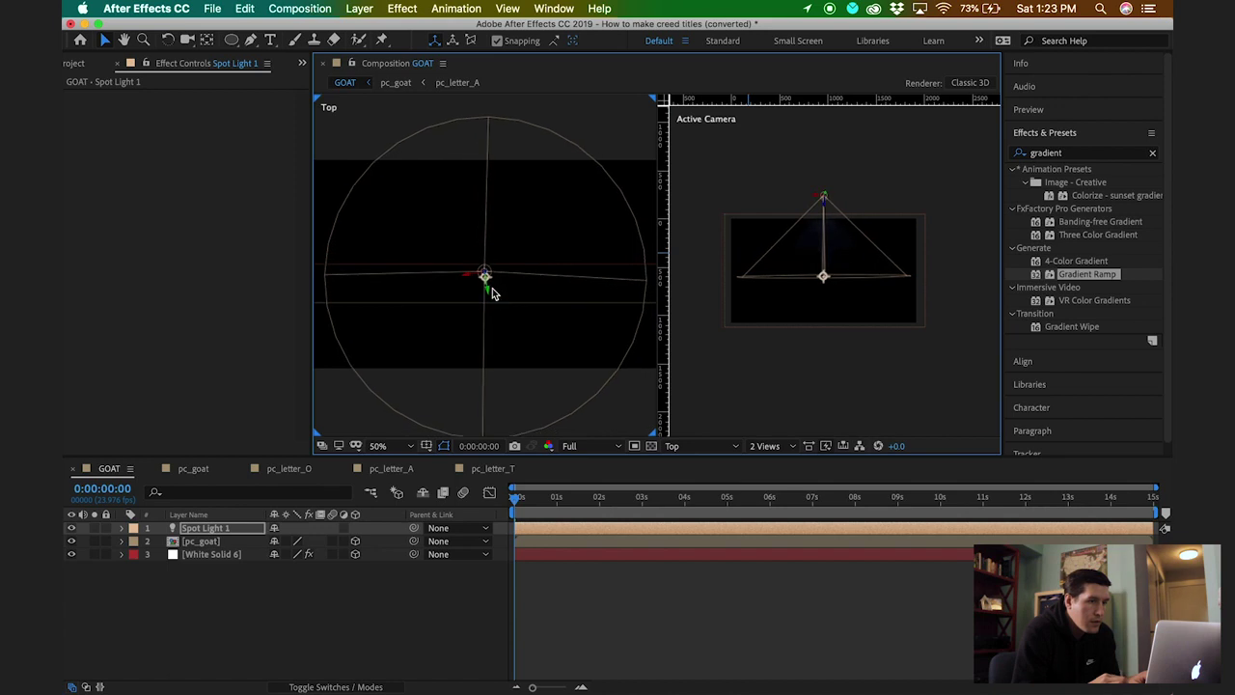
{"action": "left_click_drag", "start_coordinate": [489, 303], "coordinate": [474, 283]}
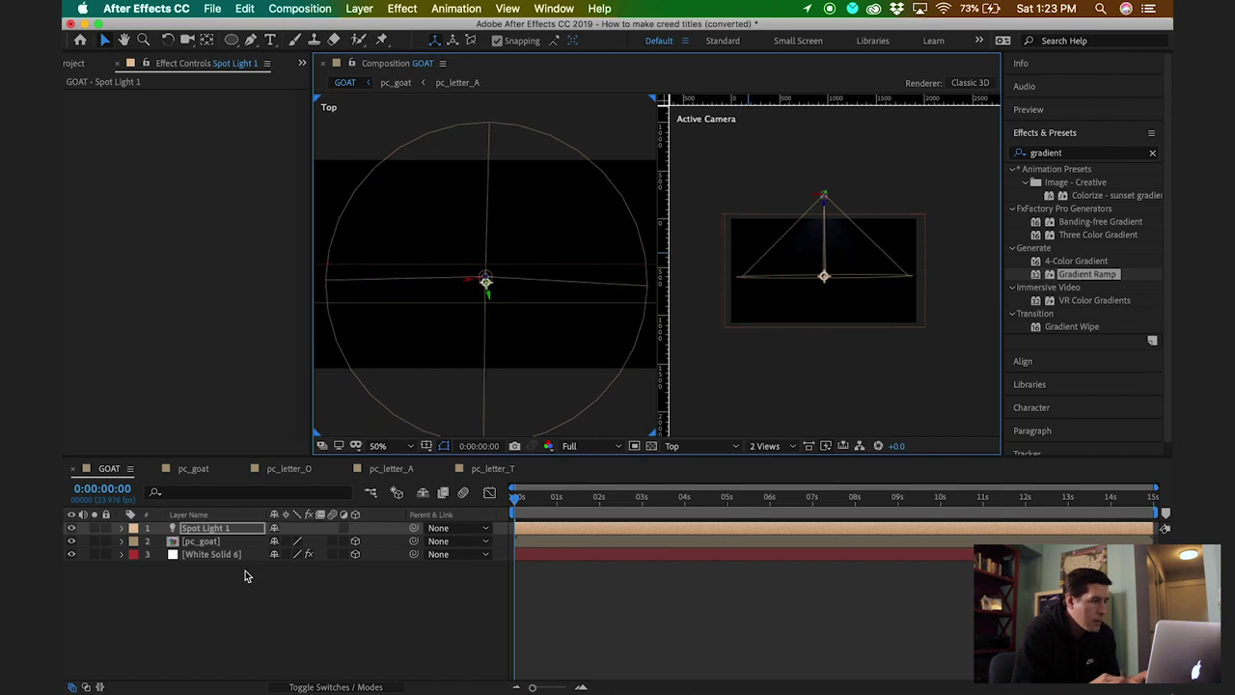
{"action": "left_click", "coordinate": [122, 529]}
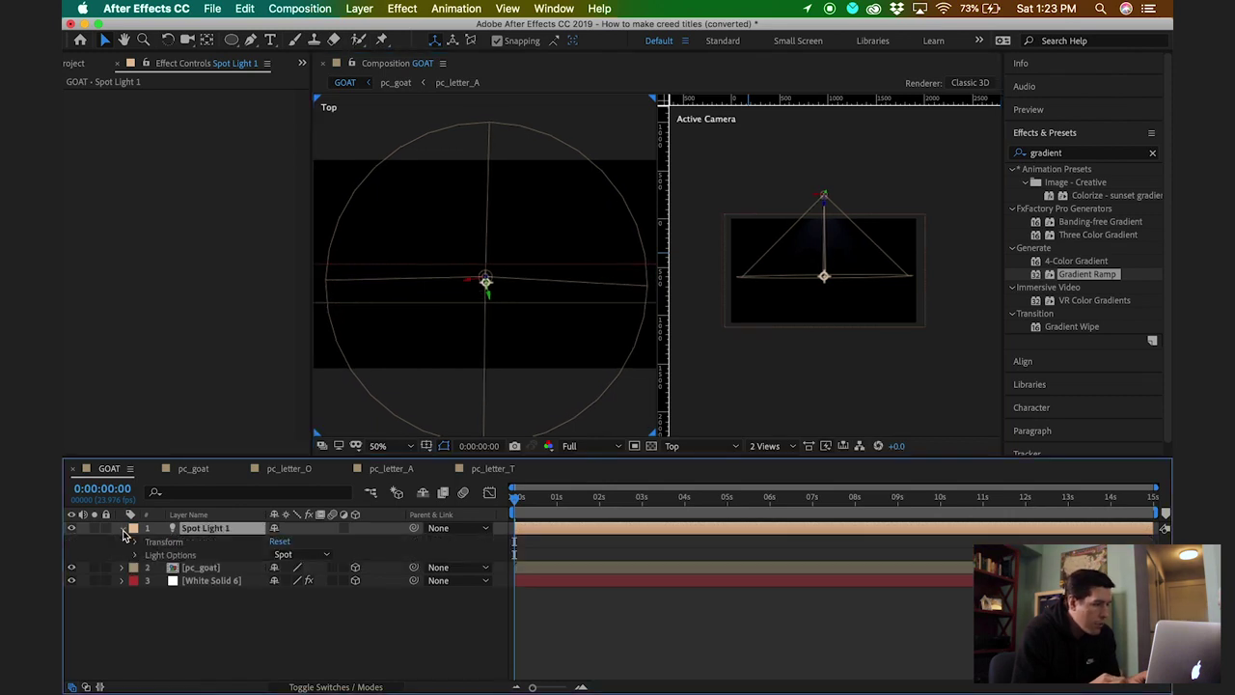
{"action": "left_click", "coordinate": [135, 555]}
{"action": "left_click", "coordinate": [278, 556]}
{"action": "type", "text": "150"}
{"action": "key", "text": "Return"}
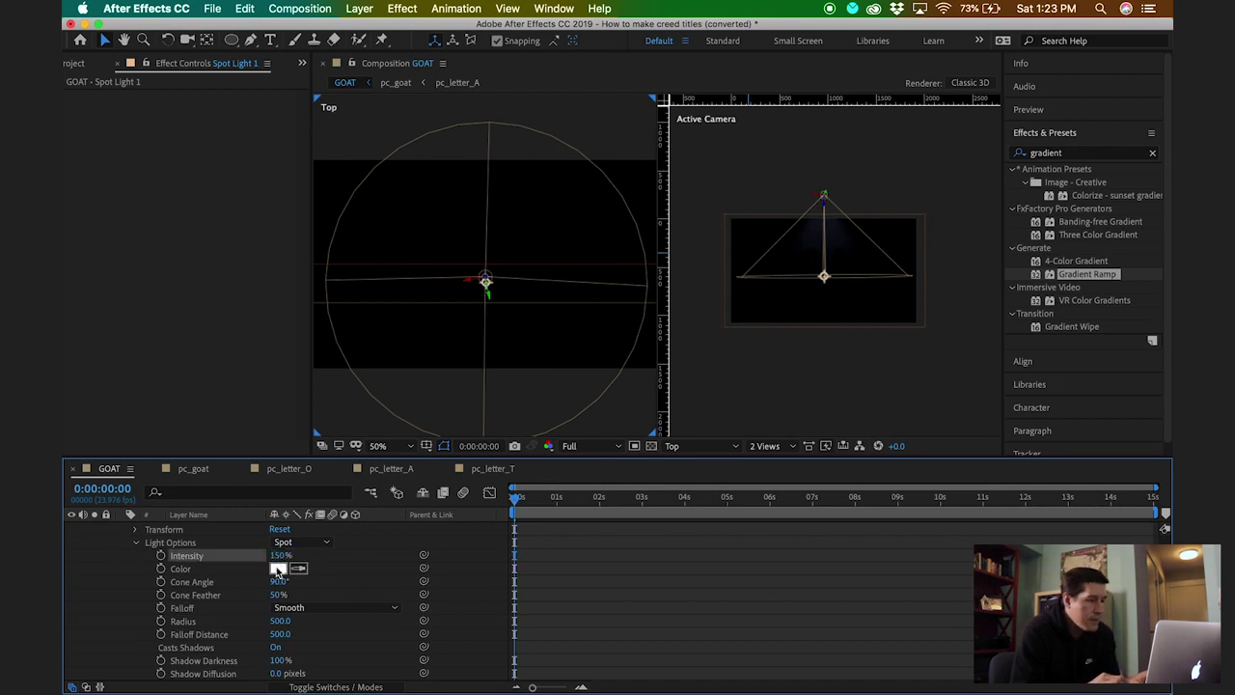
Set the spot light's falloff distance to 580, radius to 560 and cone angle to 70°.
{"action": "left_click", "coordinate": [280, 634]}
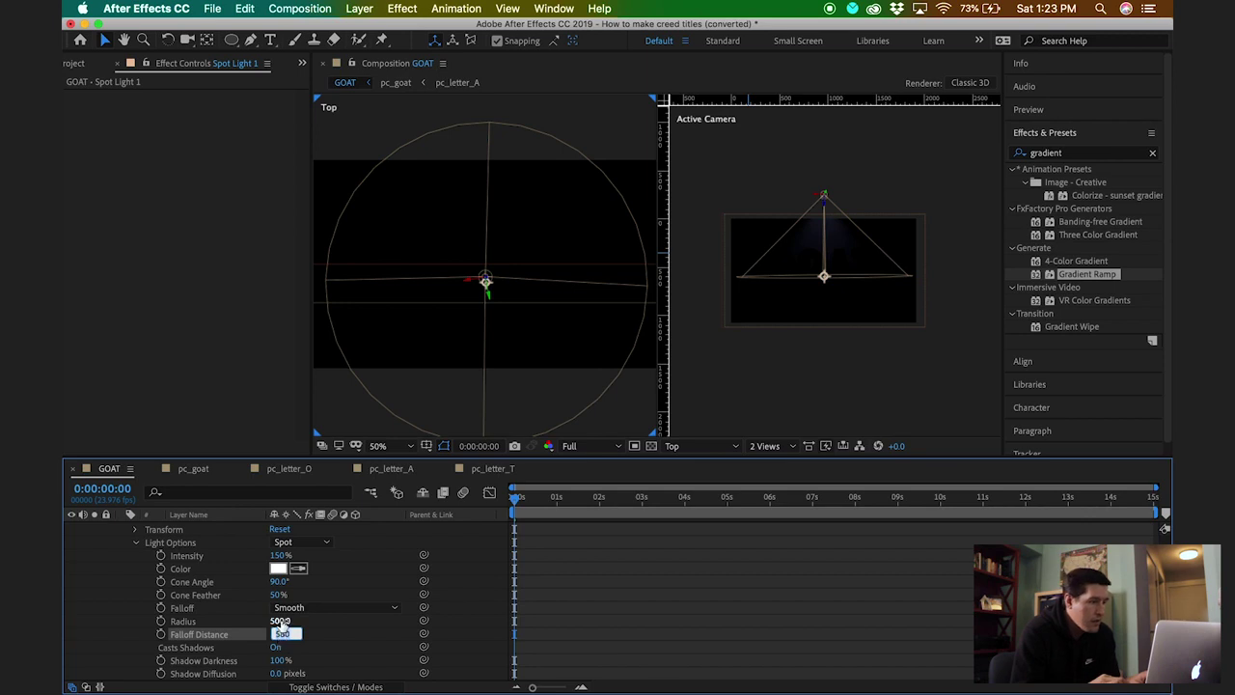
{"action": "left_click_drag", "start_coordinate": [279, 621], "coordinate": [283, 625]}
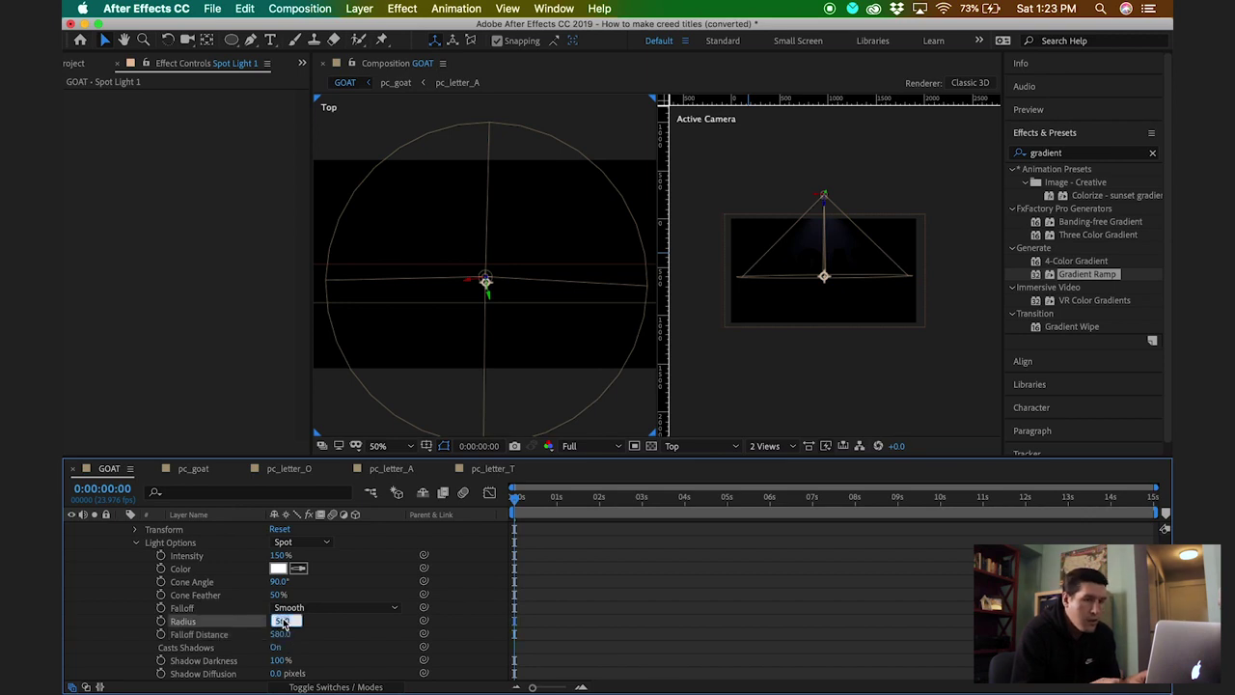
{"action": "left_click", "coordinate": [278, 594]}
{"action": "key", "text": "shift+Tab"}
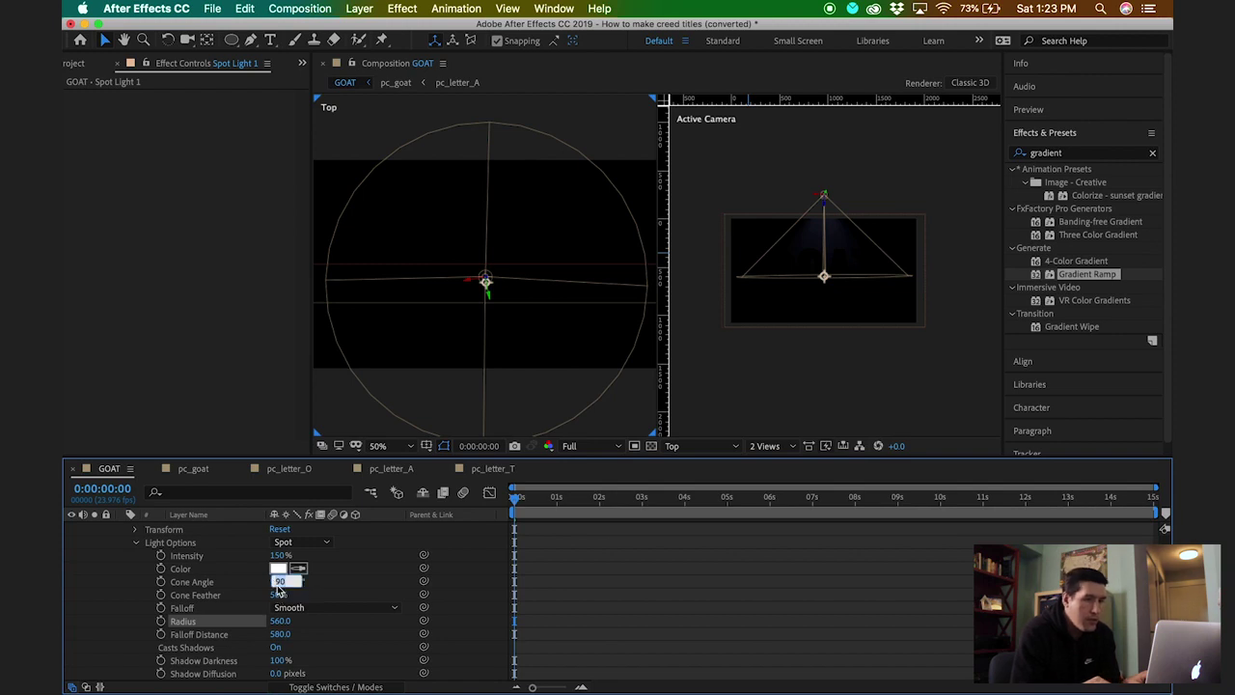
{"action": "key", "text": "shift+Down"}
{"action": "key", "text": "shift+Down"}
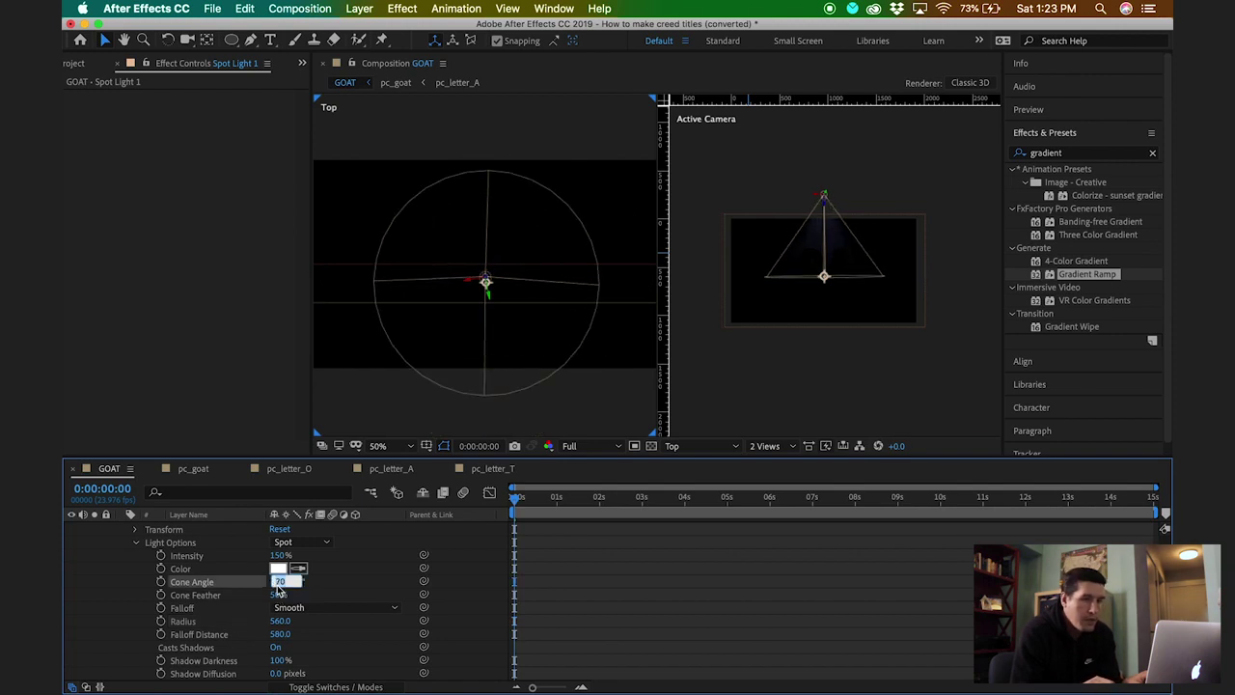
Set the spot light's intensity to 270% and collapse its light options.
{"action": "left_click", "coordinate": [280, 556]}
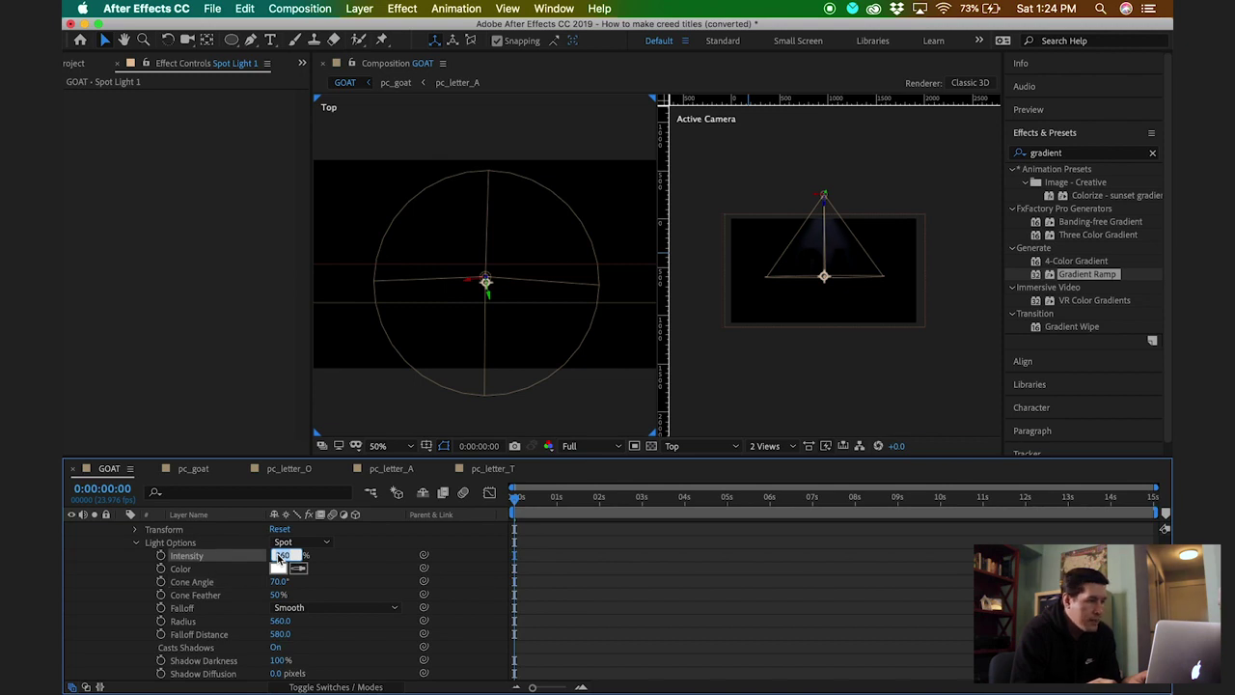
{"action": "type", "text": "270"}
{"action": "key", "text": "Return"}
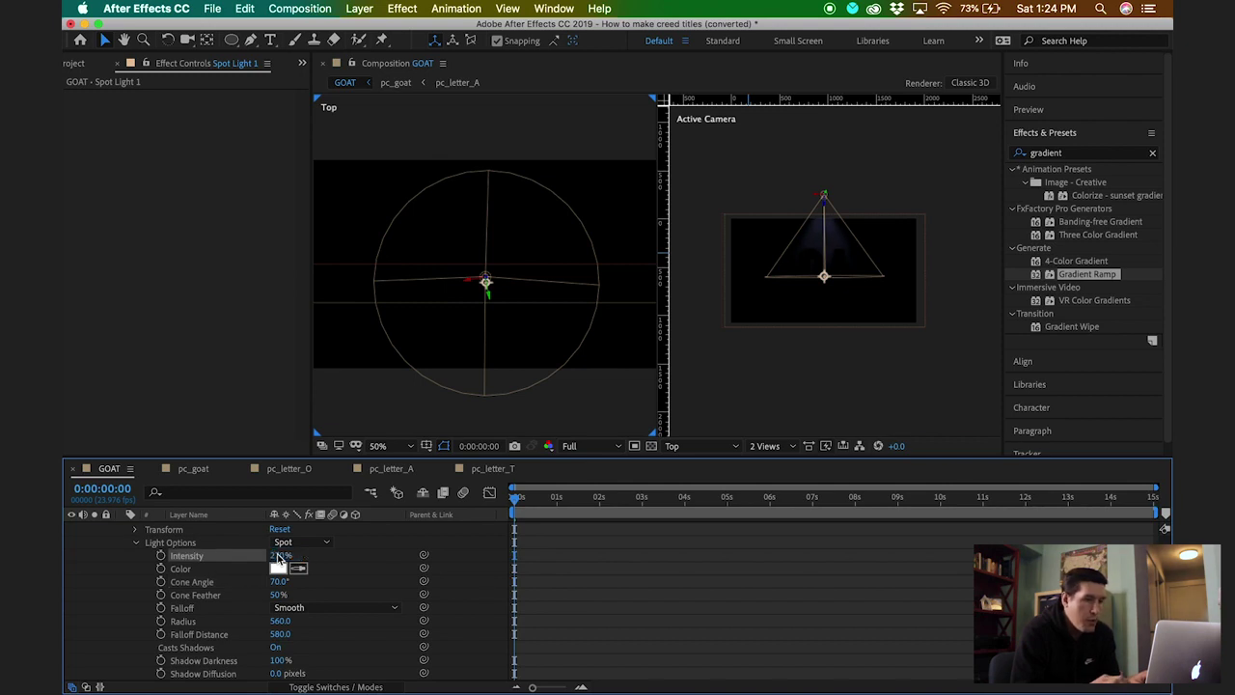
{"action": "left_click", "coordinate": [136, 542]}
{"action": "left_click", "coordinate": [165, 606]}
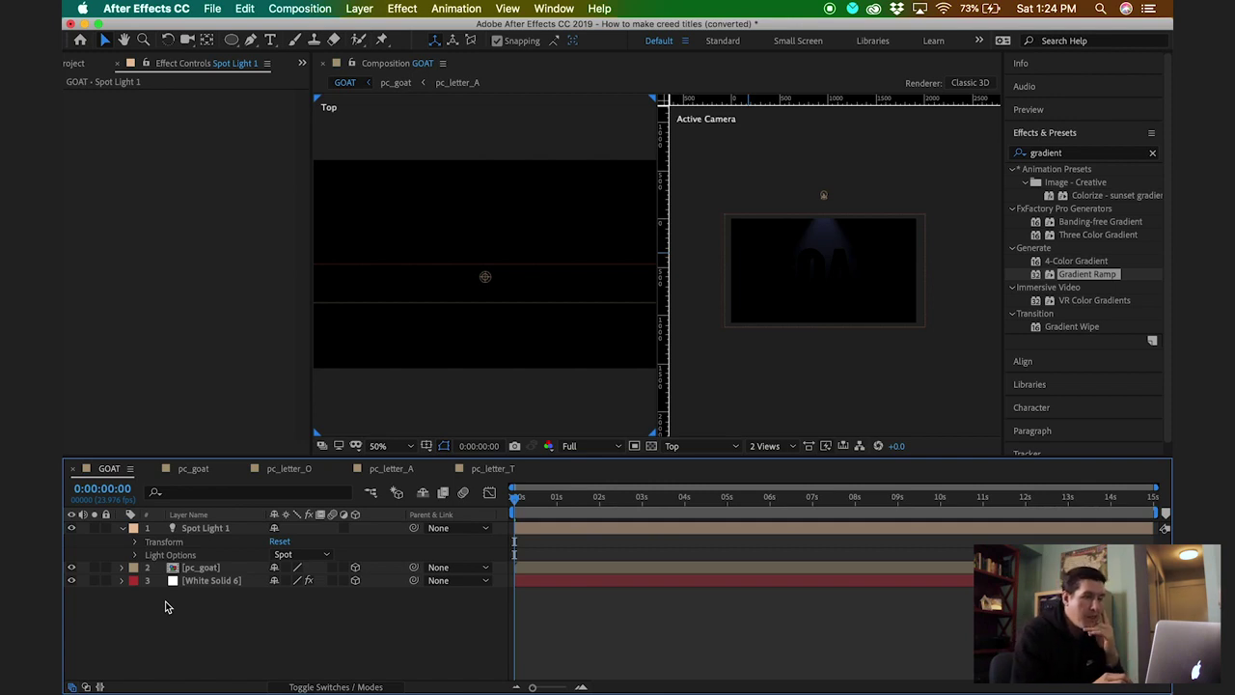
Duplicate the spot light and shift the copy left until it sits above the left edge of the GOAT title.
{"action": "left_click", "coordinate": [207, 530]}
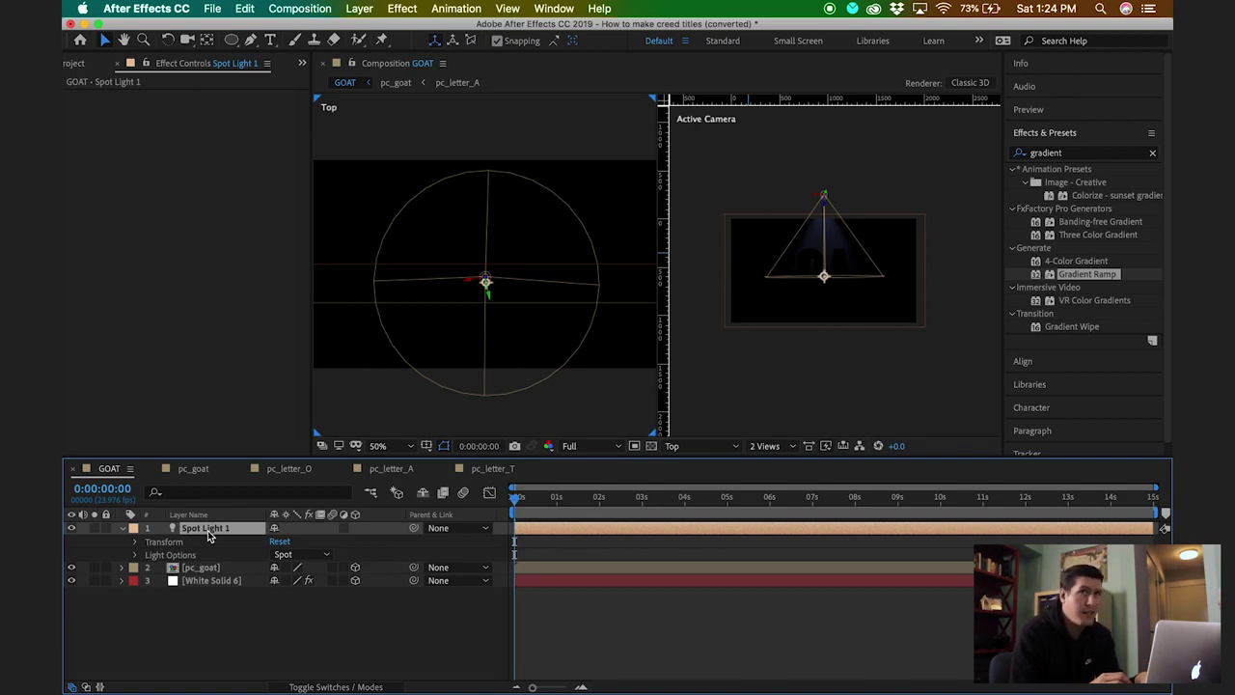
{"action": "key", "text": "super+d"}
{"action": "key", "text": "Left"}
{"action": "key", "text": "Left"}
{"action": "key", "text": "Left"}
{"action": "key", "text": "Left"}
{"action": "key", "text": "Left"}
{"action": "key", "text": "Left"}
{"action": "key", "text": "Left"}
{"action": "key", "text": "Left"}
{"action": "key", "text": "Left"}
{"action": "key", "text": "Left"}
{"action": "key", "text": "Left"}
{"action": "key", "text": "Left"}
{"action": "key", "text": "Left"}
{"action": "key", "text": "Left"}
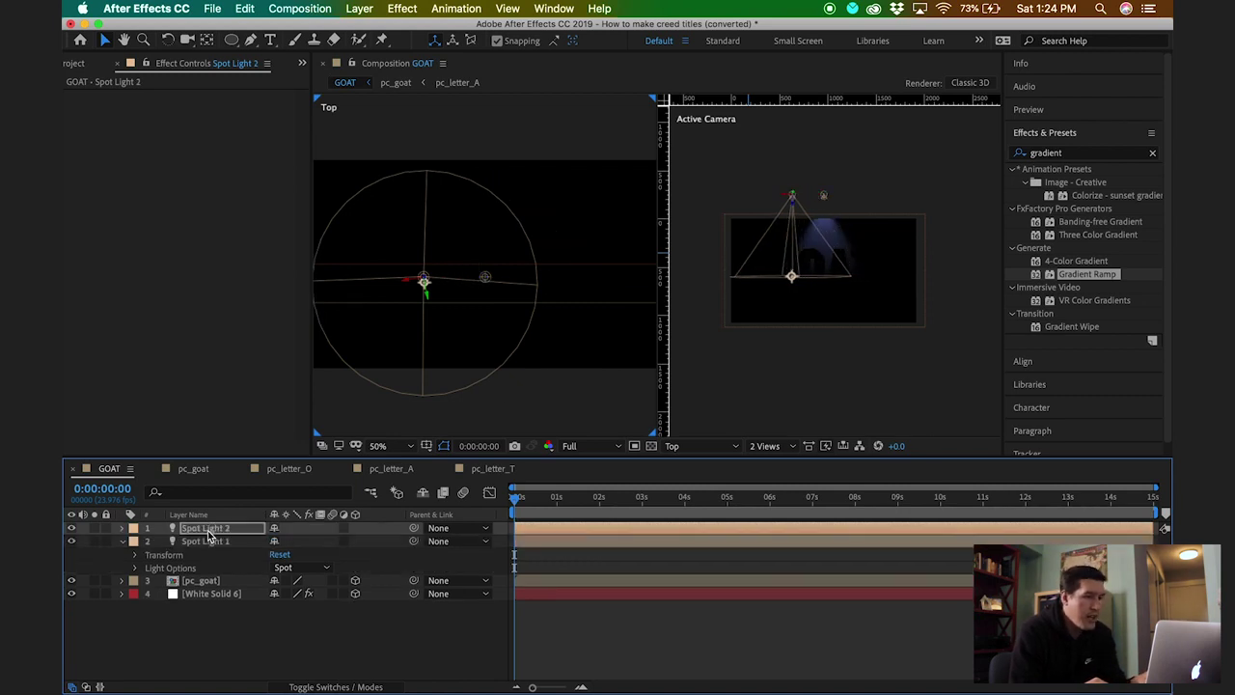
{"action": "key", "text": "Left"}
{"action": "key", "text": "Left"}
{"action": "key", "text": "Left"}
{"action": "key", "text": "Left"}
{"action": "key", "text": "Left"}
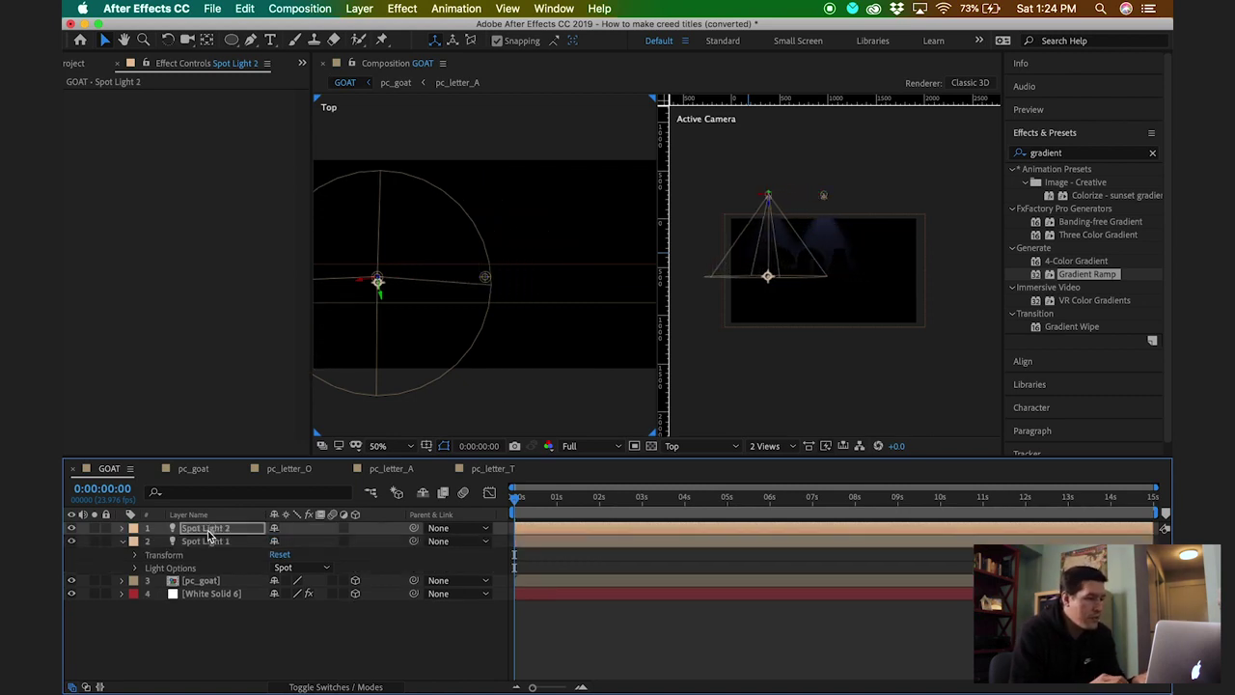
{"action": "key", "text": "Return"}
Duplicate the left spot light, order the copy below it in the layer stack, and shift it symmetrically to the title's right side.
{"action": "key", "text": "super+d"}
{"action": "key", "text": "Right"}
{"action": "key", "text": "Right"}
{"action": "key", "text": "Right"}
{"action": "key", "text": "Right"}
{"action": "key", "text": "Right"}
{"action": "key", "text": "Right"}
{"action": "key", "text": "Right"}
{"action": "key", "text": "Right"}
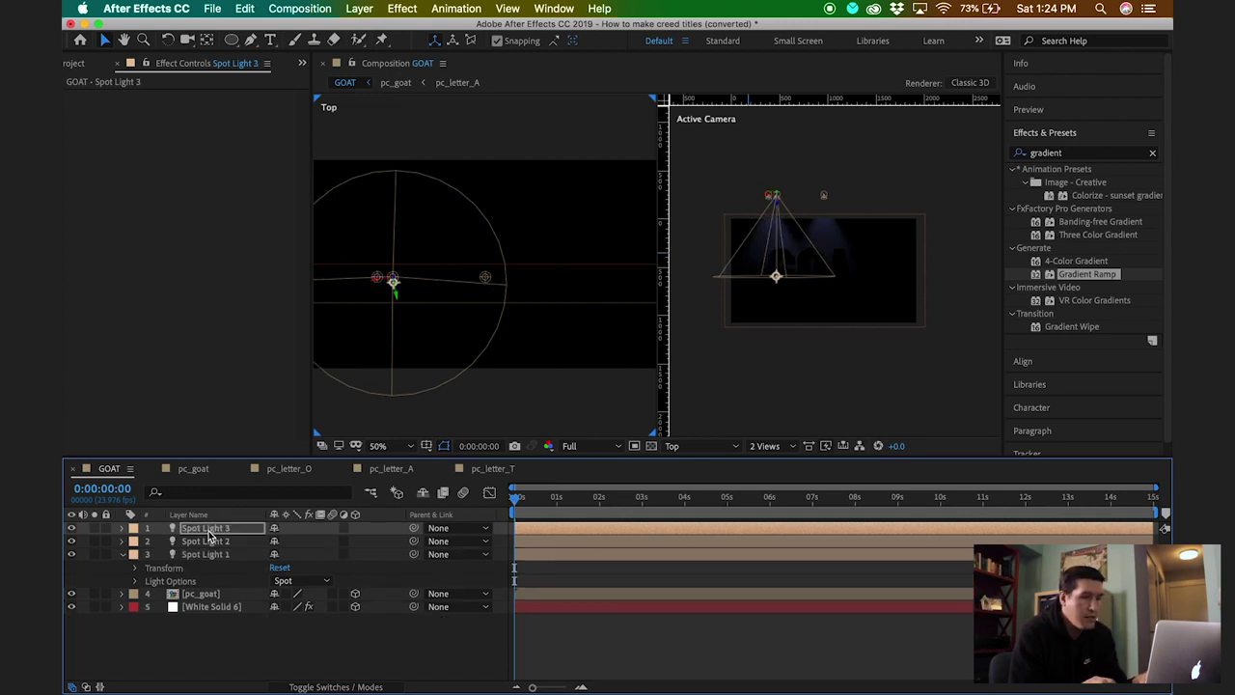
{"action": "left_click_drag", "start_coordinate": [209, 537], "coordinate": [214, 548]}
{"action": "key", "text": "Right"}
{"action": "key", "text": "Right"}
{"action": "key", "text": "Right"}
{"action": "key", "text": "Right"}
{"action": "key", "text": "Right"}
{"action": "key", "text": "Right"}
{"action": "key", "text": "Right"}
{"action": "key", "text": "Right"}
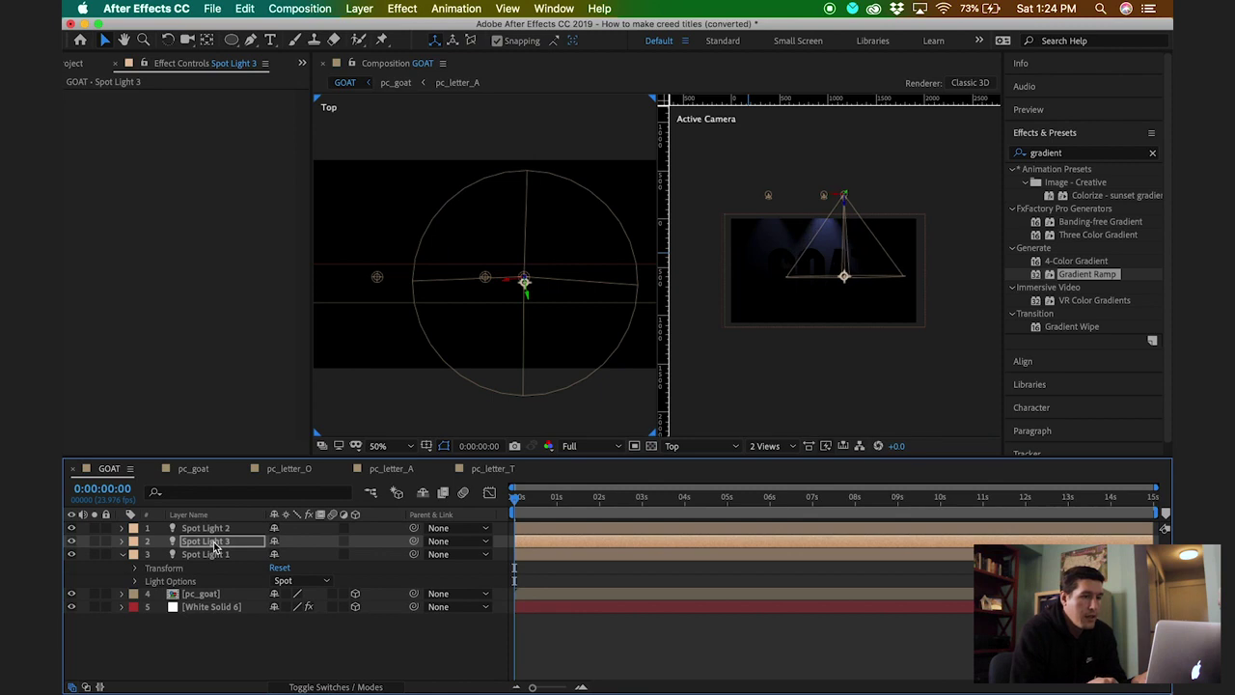
{"action": "key", "text": "Right"}
{"action": "key", "text": "Right"}
{"action": "key", "text": "Right"}
{"action": "key", "text": "Right"}
{"action": "key", "text": "Right"}
{"action": "key", "text": "Right"}
{"action": "key", "text": "Right"}
{"action": "key", "text": "Right"}
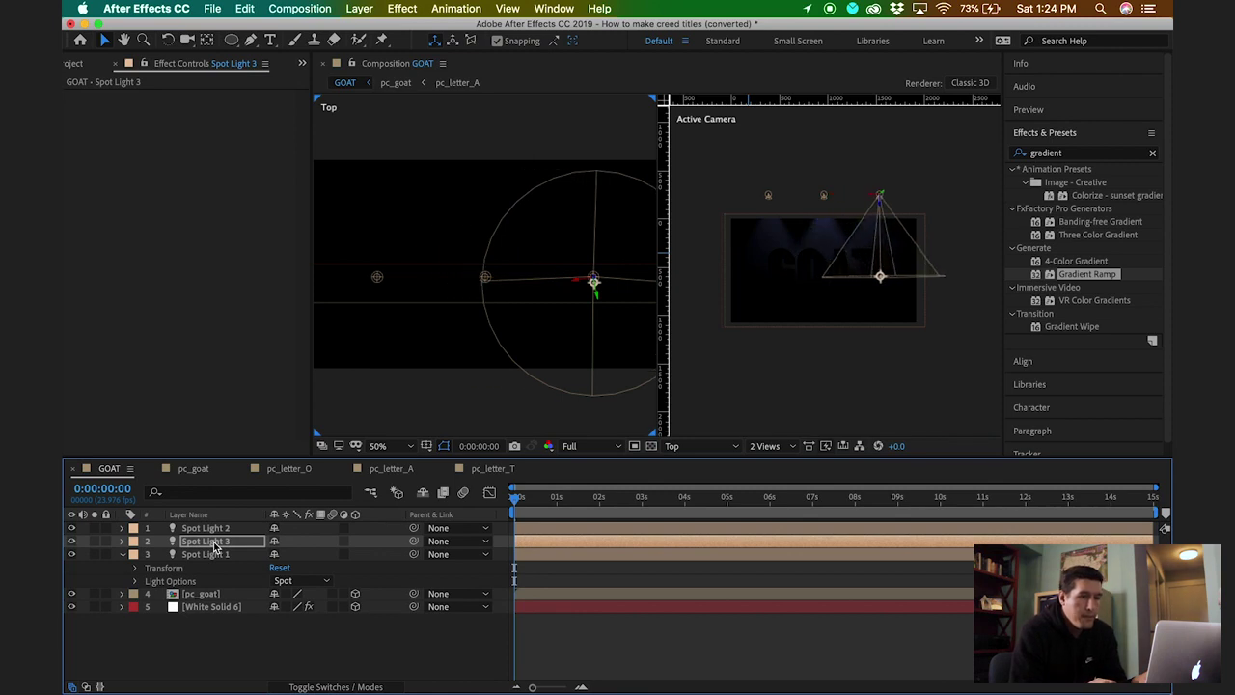
{"action": "left_click", "coordinate": [168, 658]}
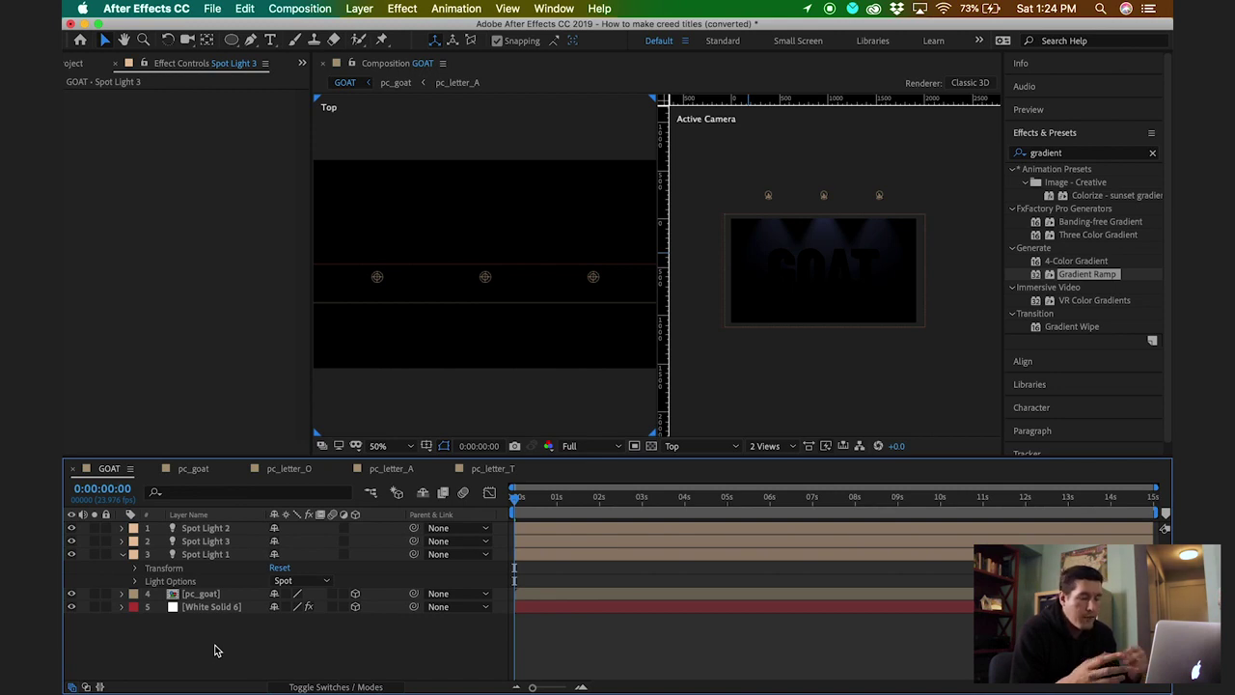
Enable Collapse Transformations on the pc_goat layer.
{"action": "left_click", "coordinate": [287, 596]}
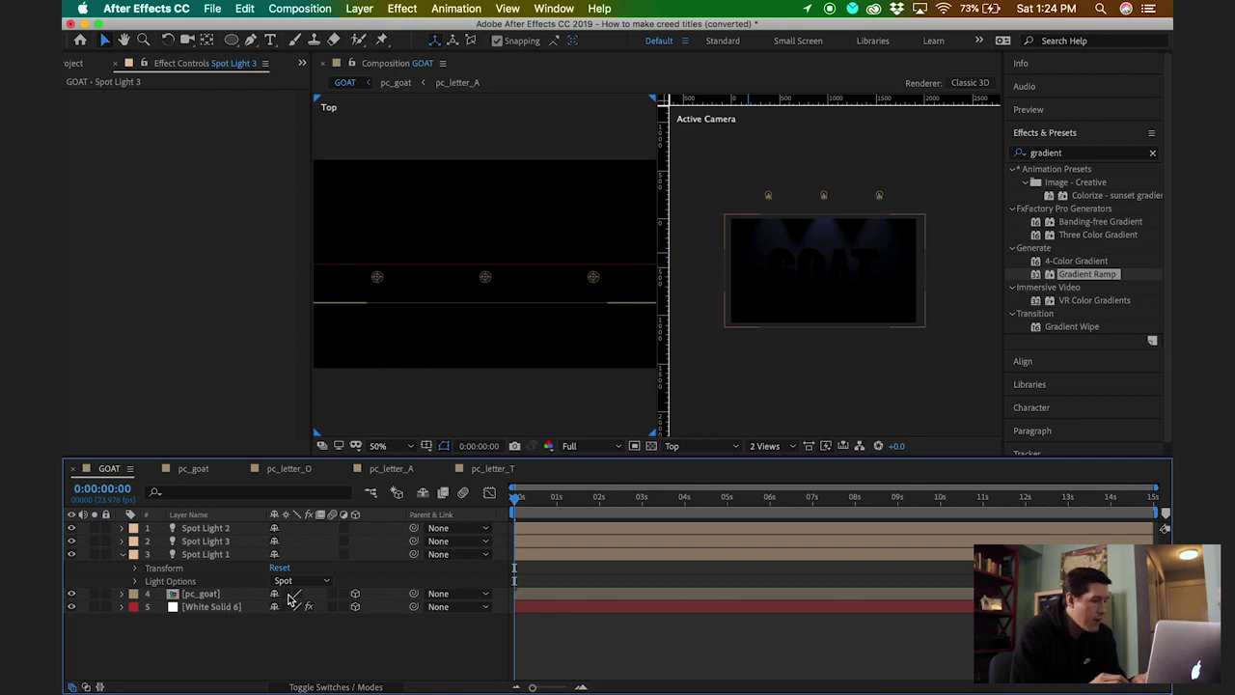
{"action": "left_click", "coordinate": [287, 594]}
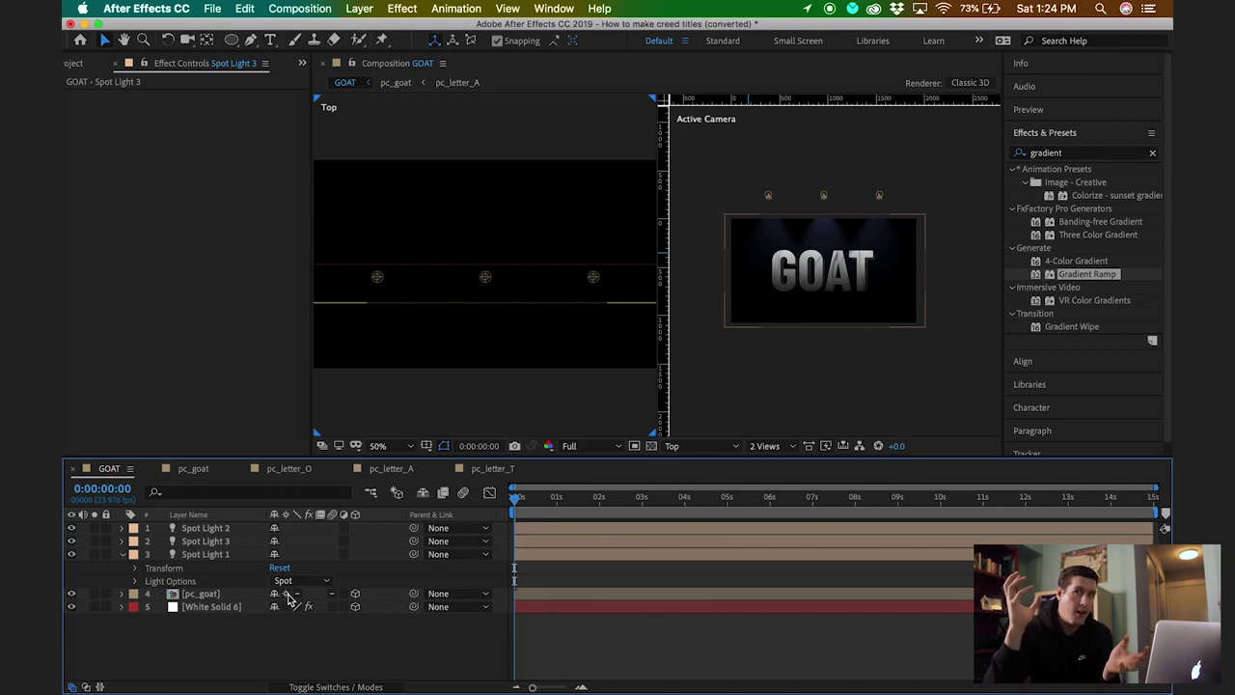
{"action": "left_click", "coordinate": [347, 522]}
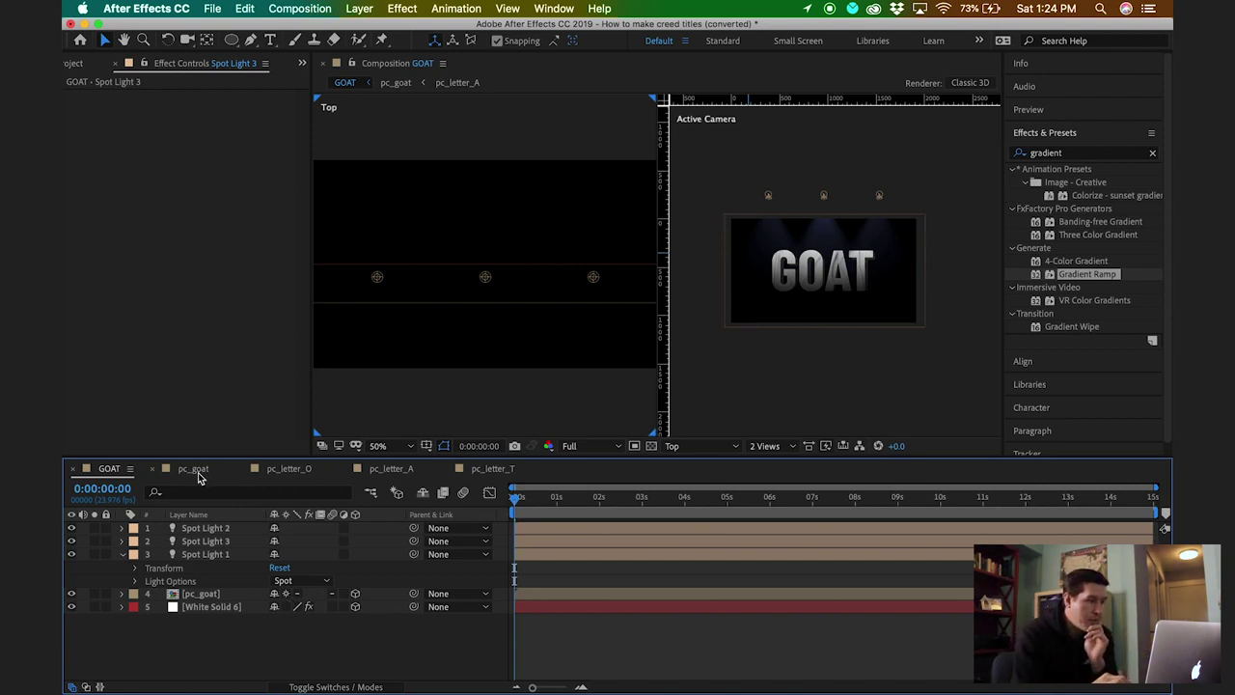
Examine the spot light inside the pc_letter_A composition and return to the GOAT composition.
{"action": "left_click", "coordinate": [412, 470]}
{"action": "left_click", "coordinate": [228, 534]}
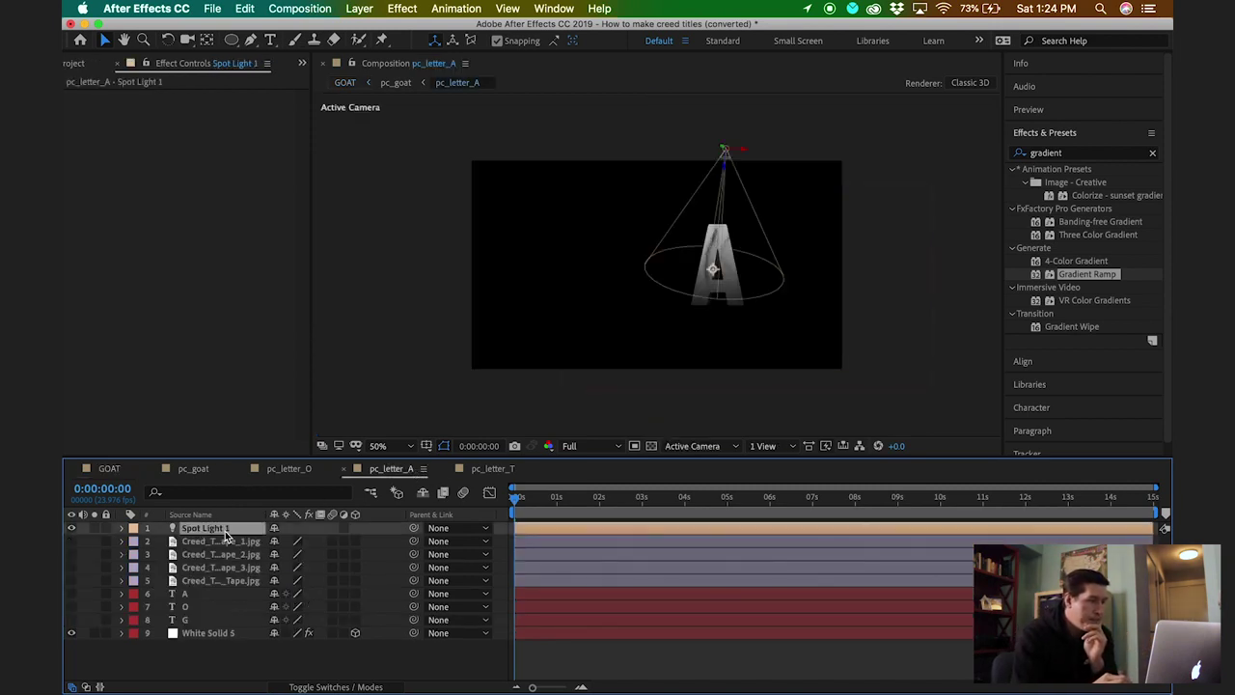
{"action": "left_click", "coordinate": [130, 473]}
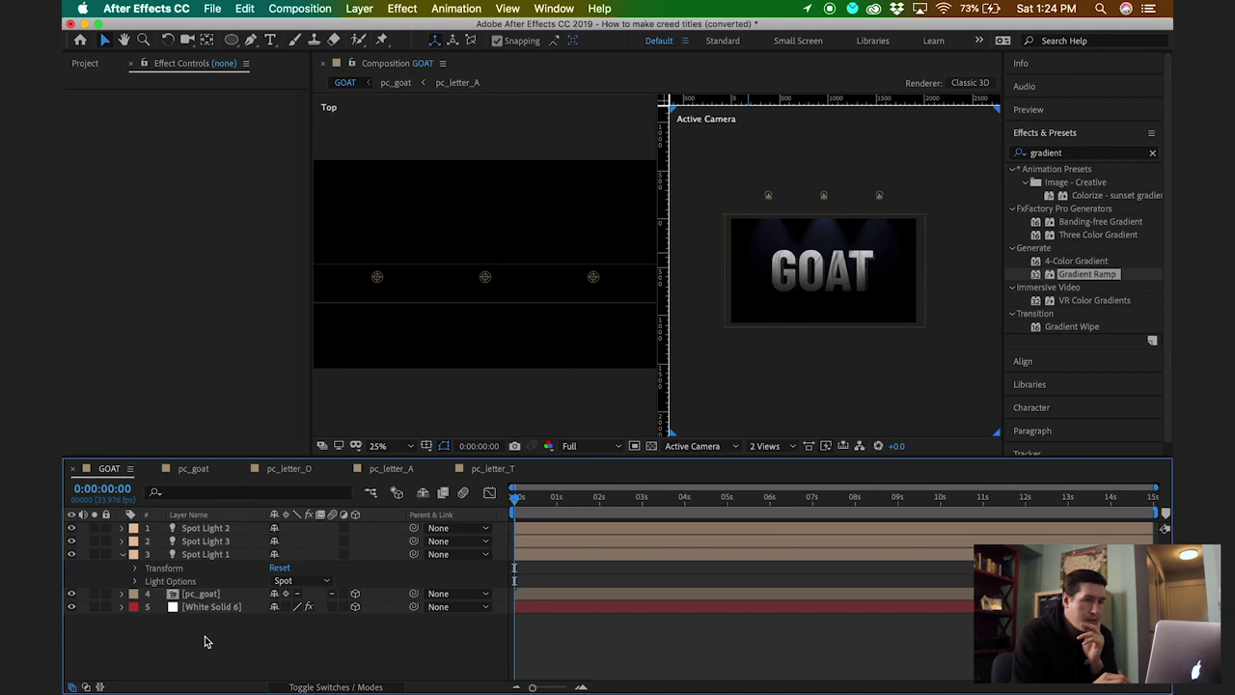
Rename the central light, Spot Light 1, as bg_spotlight_middle.
{"action": "left_click", "coordinate": [218, 554]}
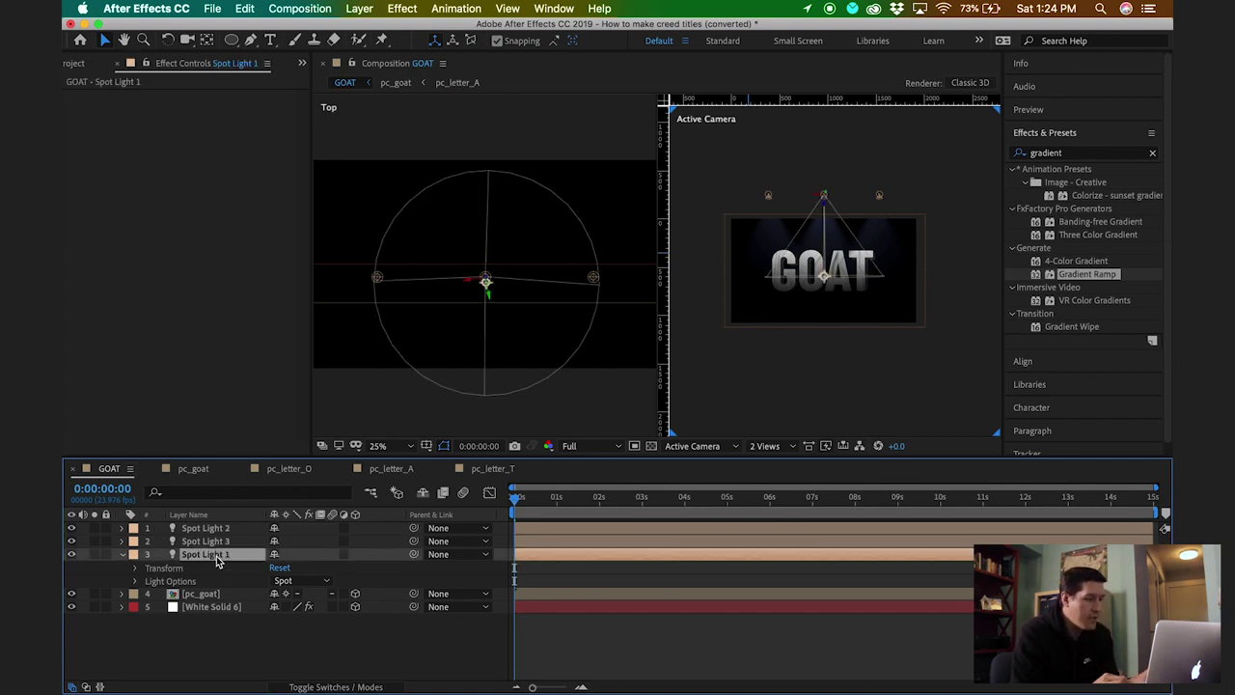
{"action": "left_click", "coordinate": [214, 534], "text": "shift"}
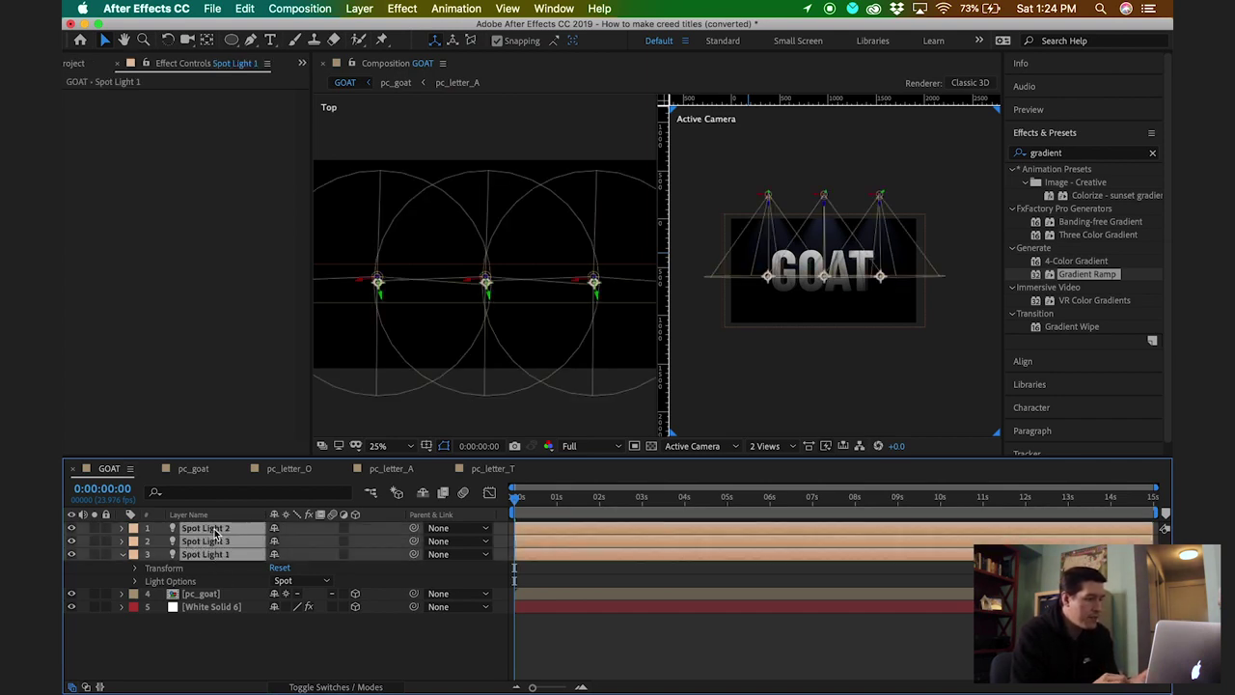
{"action": "left_click", "coordinate": [214, 557]}
{"action": "key", "text": "Return"}
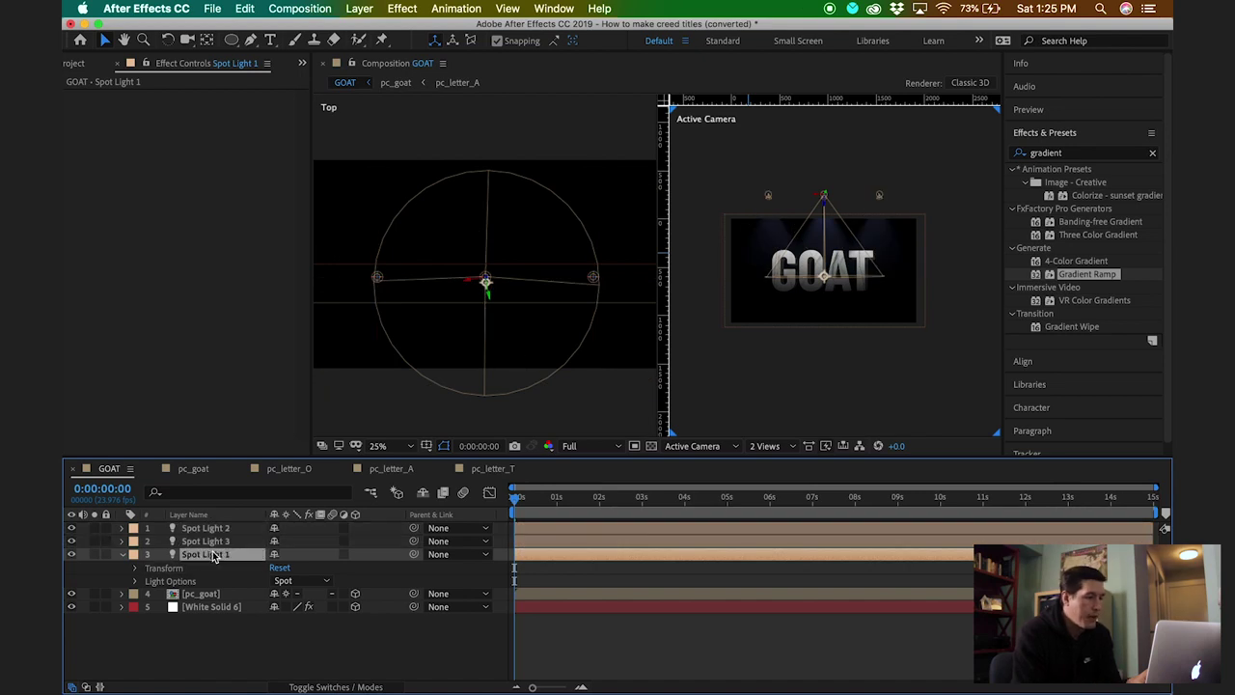
{"action": "type", "text": "bg"}
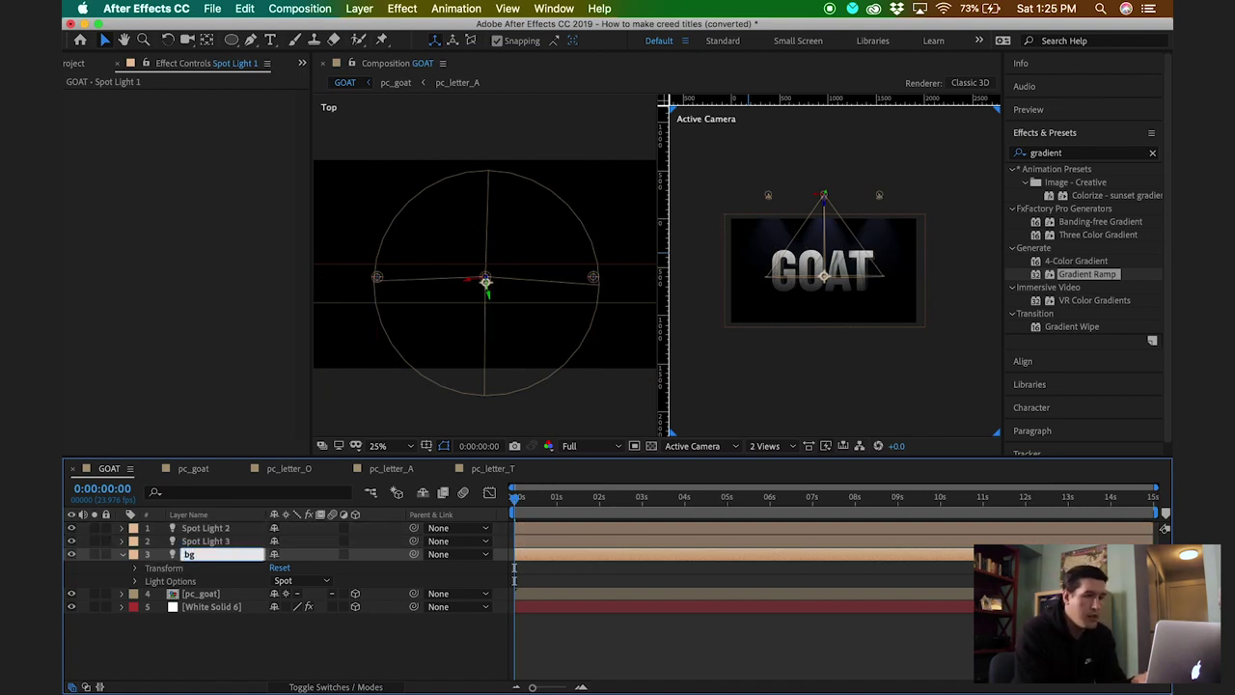
{"action": "type", "text": "_"}
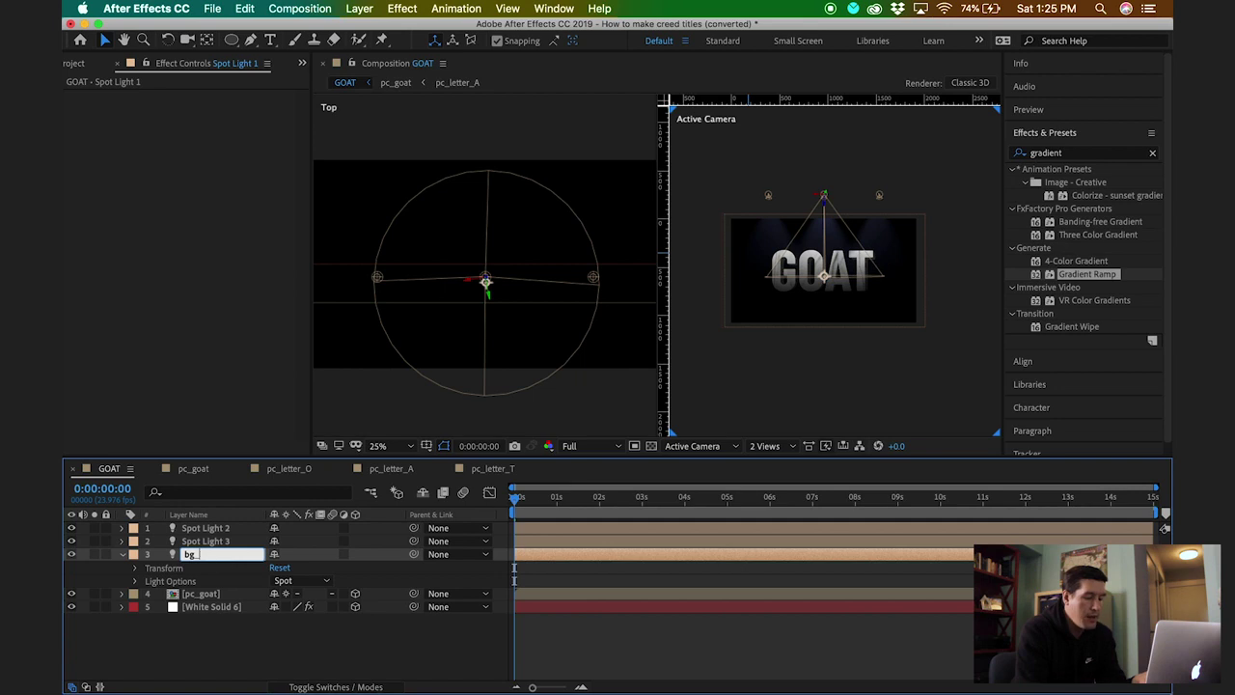
{"action": "type", "text": "spotlight_middle"}
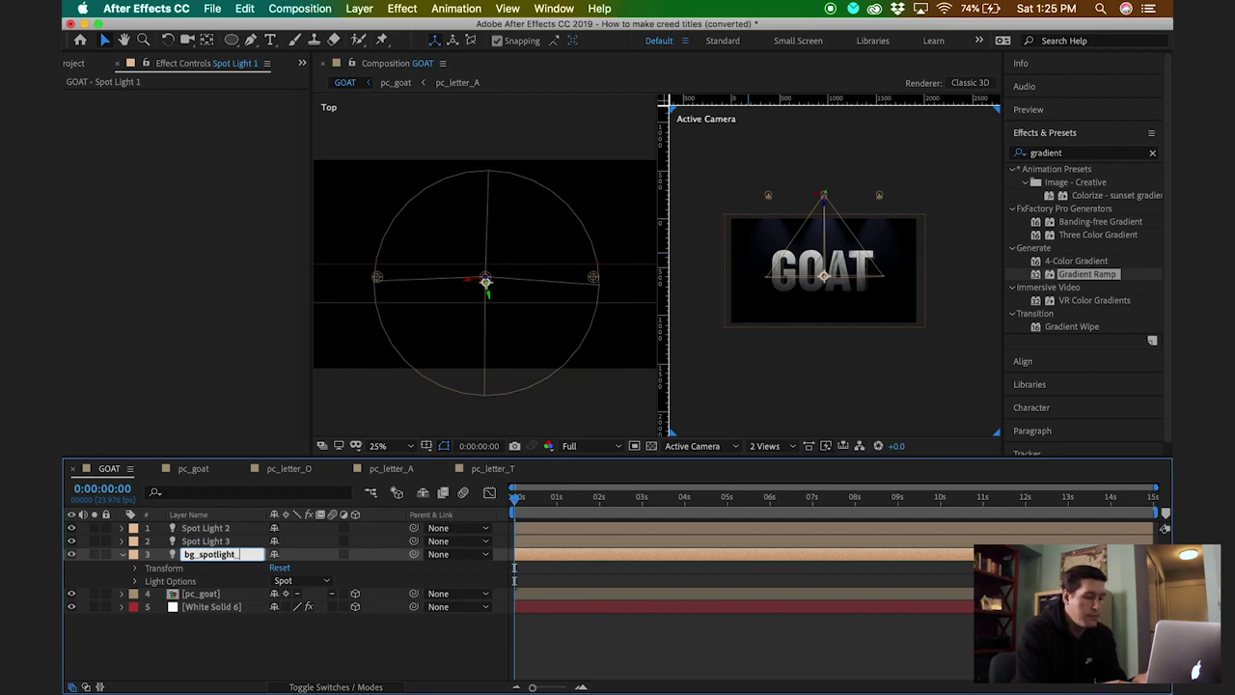
Reuse the middle light's name to rename Spot Light 3 as bg_spotlight_right.
{"action": "double_click", "coordinate": [217, 548]}
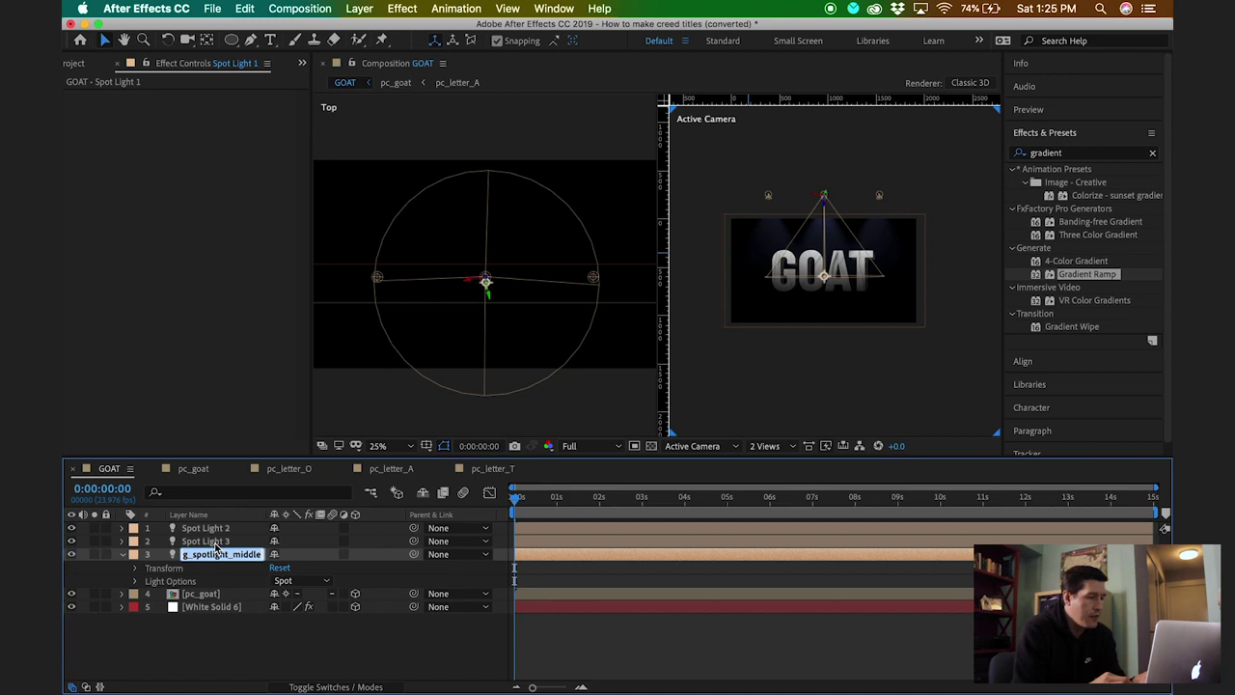
{"action": "key", "text": "super+c"}
{"action": "left_click", "coordinate": [214, 541]}
{"action": "key", "text": "Return"}
{"action": "key", "text": "super+v"}
{"action": "key", "text": "BackSpace"}
{"action": "key", "text": "BackSpace"}
{"action": "key", "text": "BackSpace"}
{"action": "key", "text": "BackSpace"}
{"action": "key", "text": "BackSpace"}
{"action": "key", "text": "BackSpace"}
{"action": "type", "text": "right"}
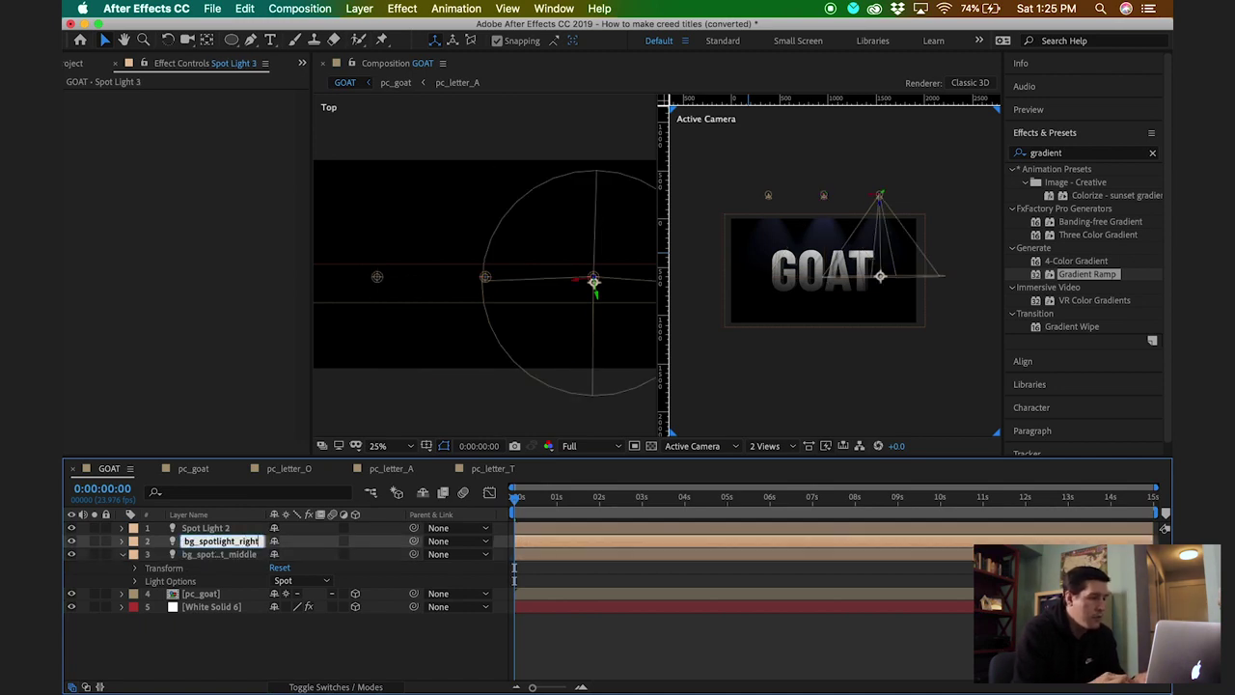
Rename Spot Light 2 as bg_spotlight_left.
{"action": "left_click", "coordinate": [204, 530]}
{"action": "key", "text": "Return"}
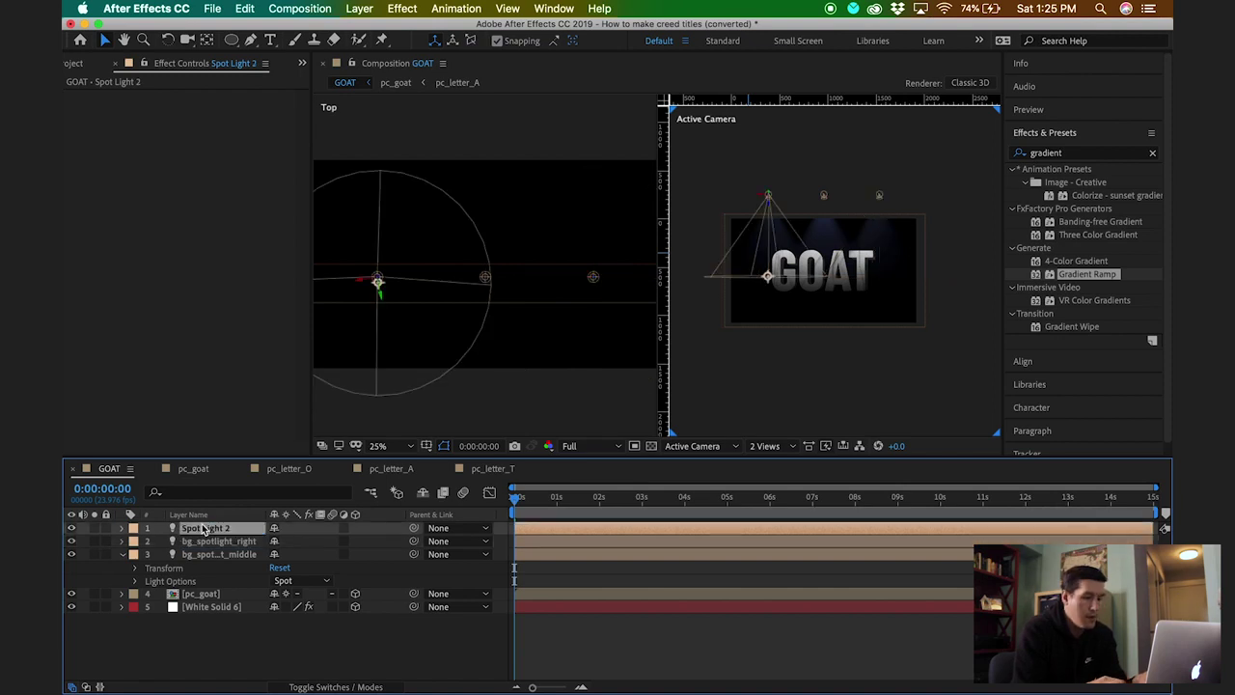
{"action": "key", "text": "super+v"}
{"action": "key", "text": "BackSpace"}
{"action": "key", "text": "BackSpace"}
{"action": "key", "text": "BackSpace"}
{"action": "key", "text": "BackSpace"}
{"action": "key", "text": "BackSpace"}
{"action": "type", "text": "left"}
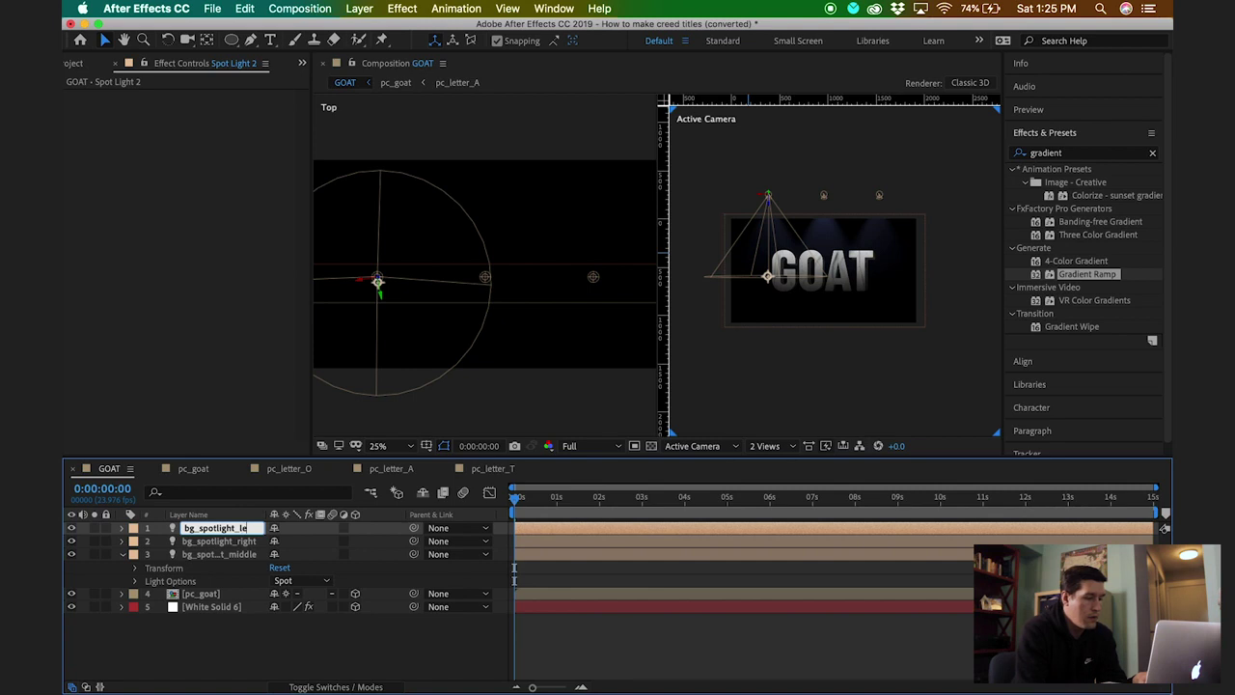
Duplicate the left, right and middle bg_spotlight layers together.
{"action": "left_click", "coordinate": [201, 554]}
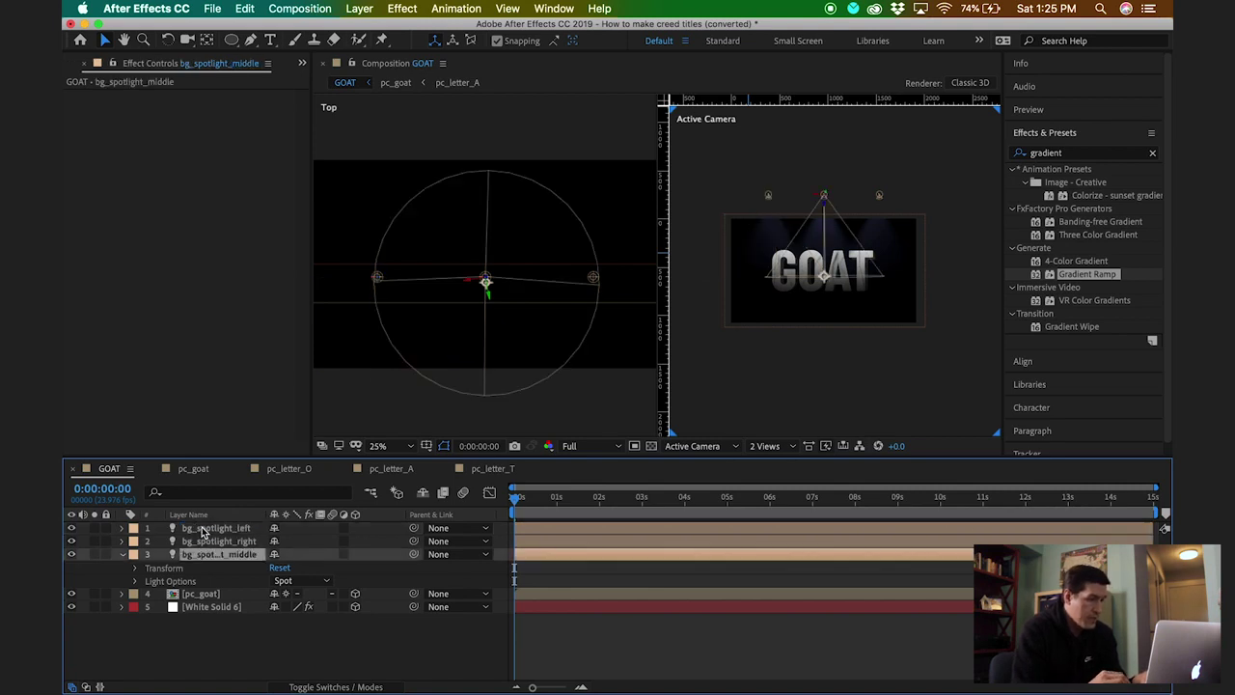
{"action": "left_click", "coordinate": [200, 528], "text": "shift"}
{"action": "key", "text": "super+d"}
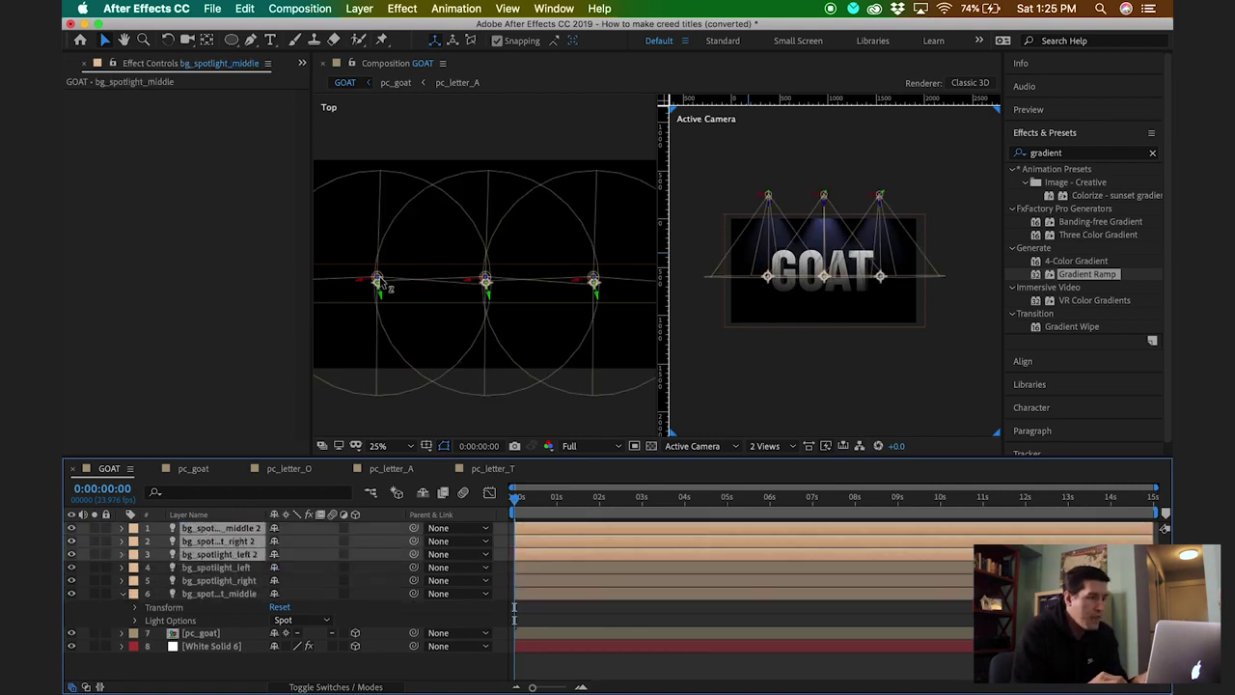
Move the three duplicated bg_spotlight layers forward together in the Top view, forming a second row in front of the original lights.
{"action": "left_click", "coordinate": [429, 331]}
{"action": "left_click", "coordinate": [204, 554]}
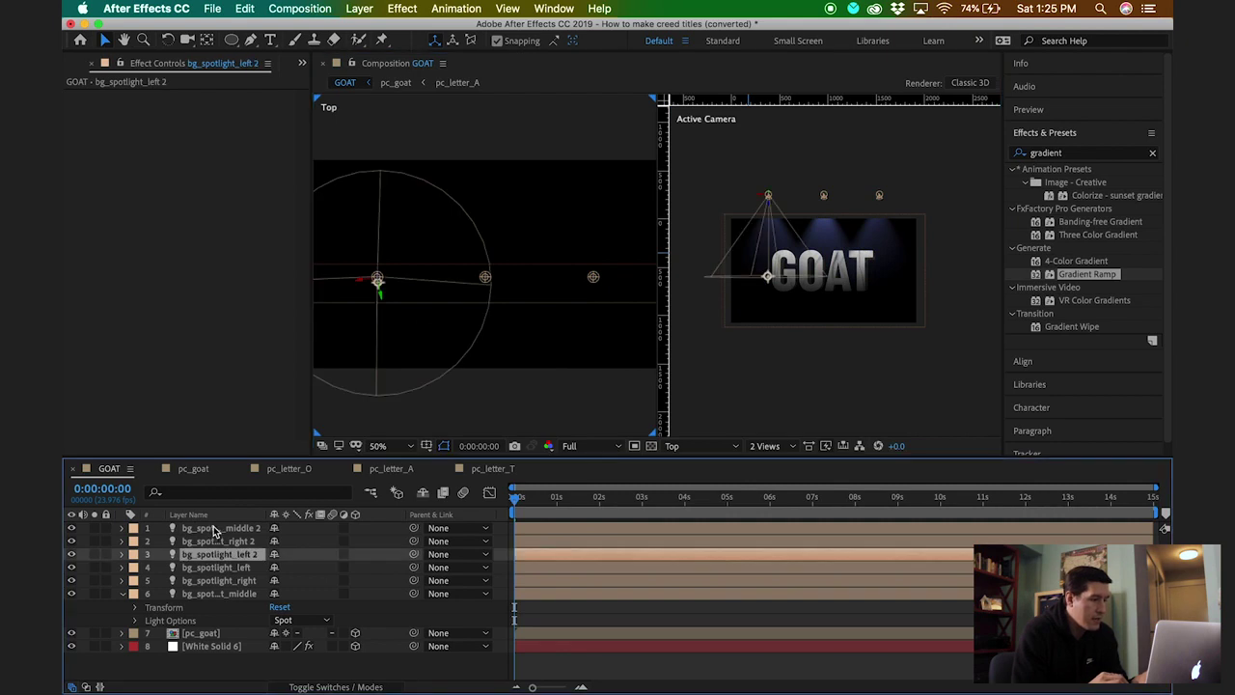
{"action": "left_click", "coordinate": [216, 529], "text": "shift"}
{"action": "key", "text": "shift+Down"}
{"action": "key", "text": "shift+Down"}
{"action": "key", "text": "shift+Down"}
{"action": "key", "text": "shift+Down"}
{"action": "key", "text": "shift+Down"}
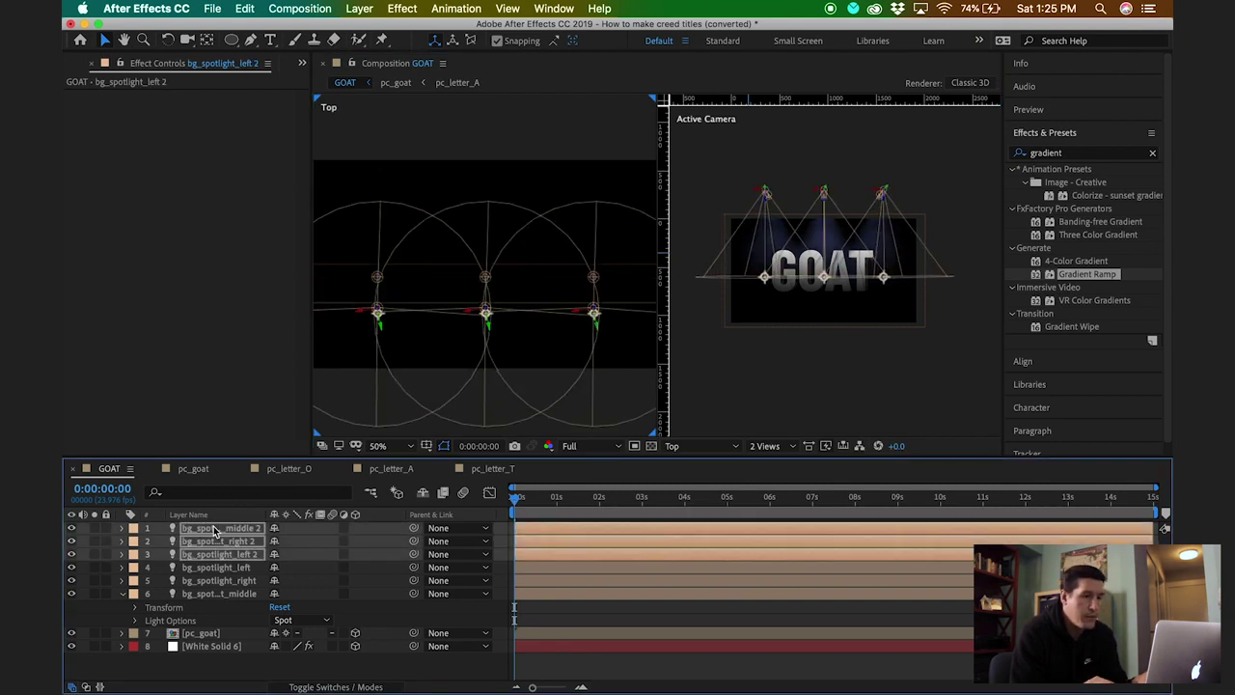
{"action": "key", "text": "shift+Up"}
{"action": "key", "text": "shift+Up"}
{"action": "key", "text": "shift+Up"}
{"action": "key", "text": "shift+Up"}
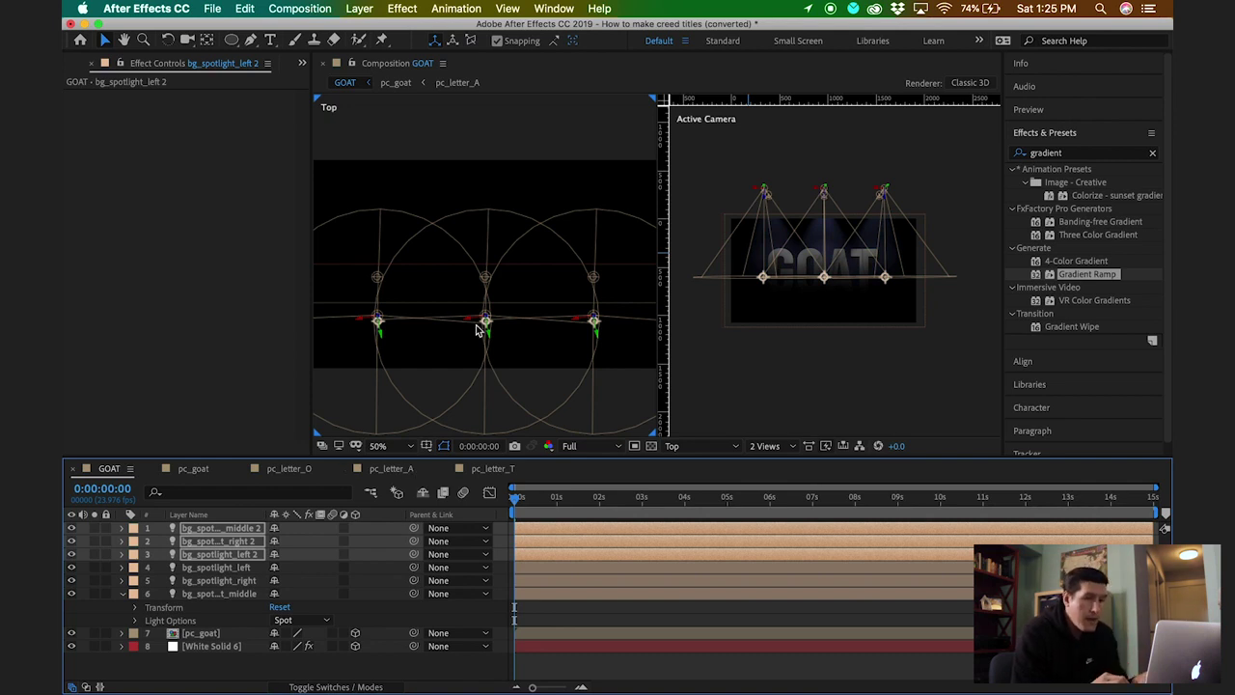
Lower the three duplicated spot lights together in the Active Camera view so they sit slightly beneath the original row.
{"action": "left_click", "coordinate": [863, 352]}
{"action": "left_click", "coordinate": [181, 529]}
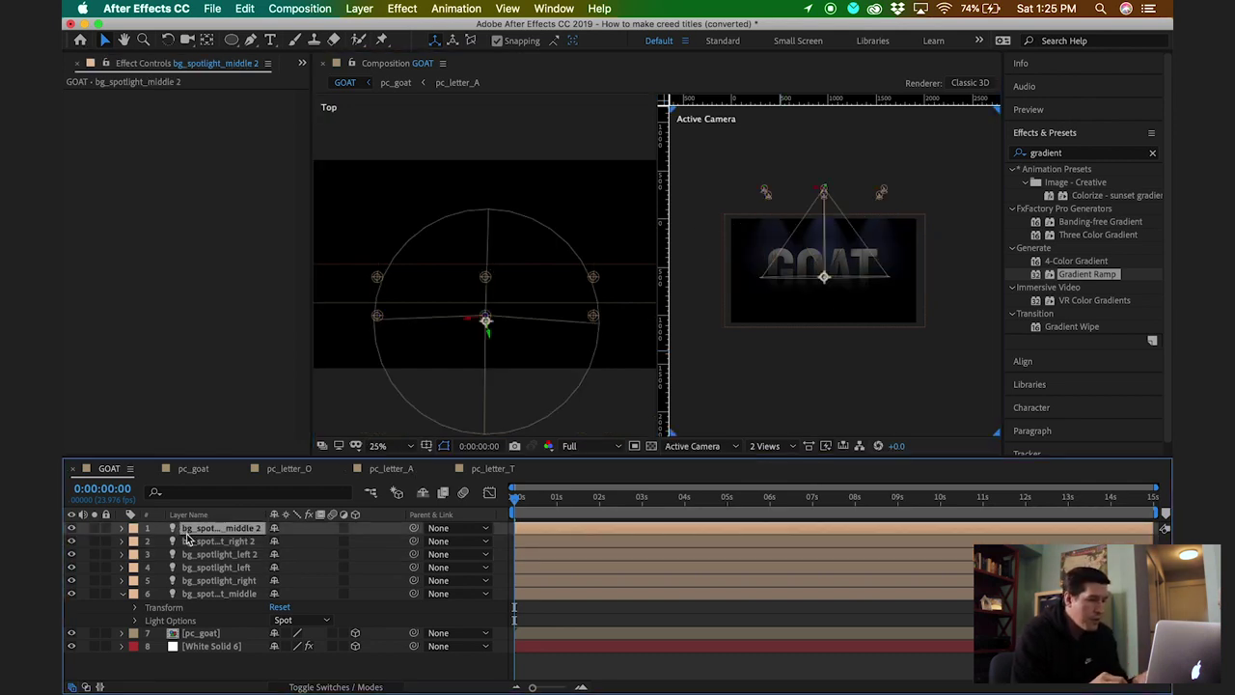
{"action": "left_click", "coordinate": [218, 556], "text": "shift"}
{"action": "key", "text": "shift+Down"}
{"action": "key", "text": "shift+Down"}
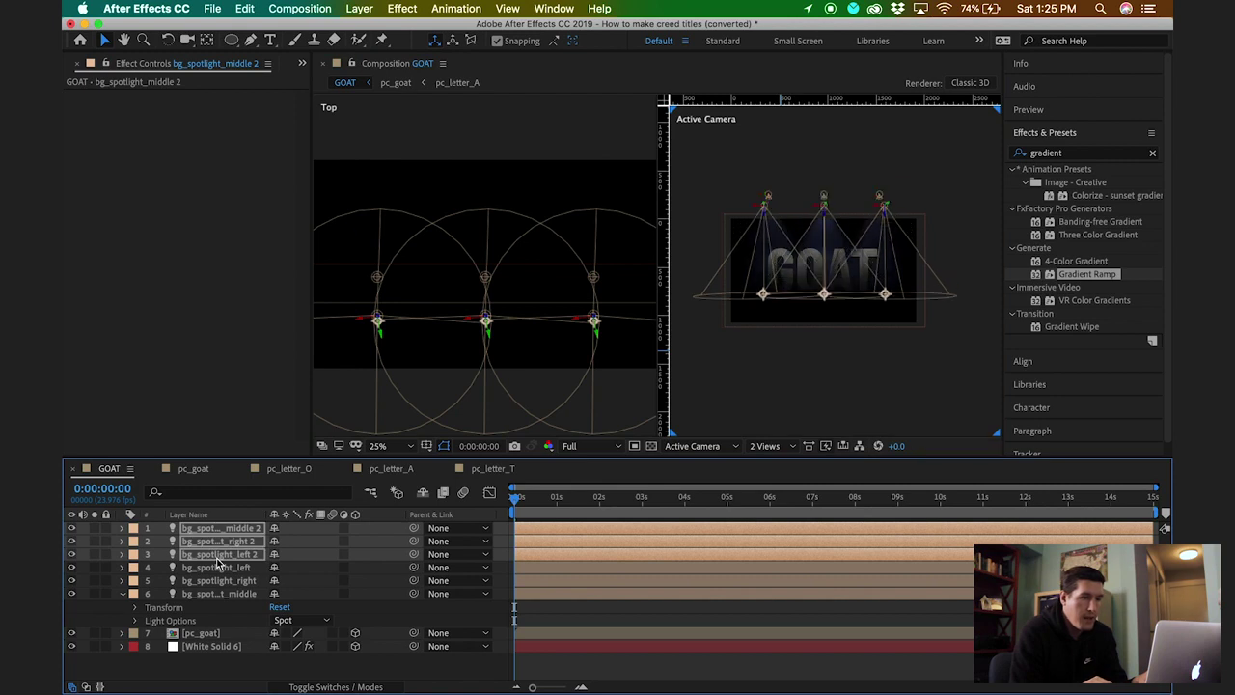
{"action": "left_click", "coordinate": [177, 666]}
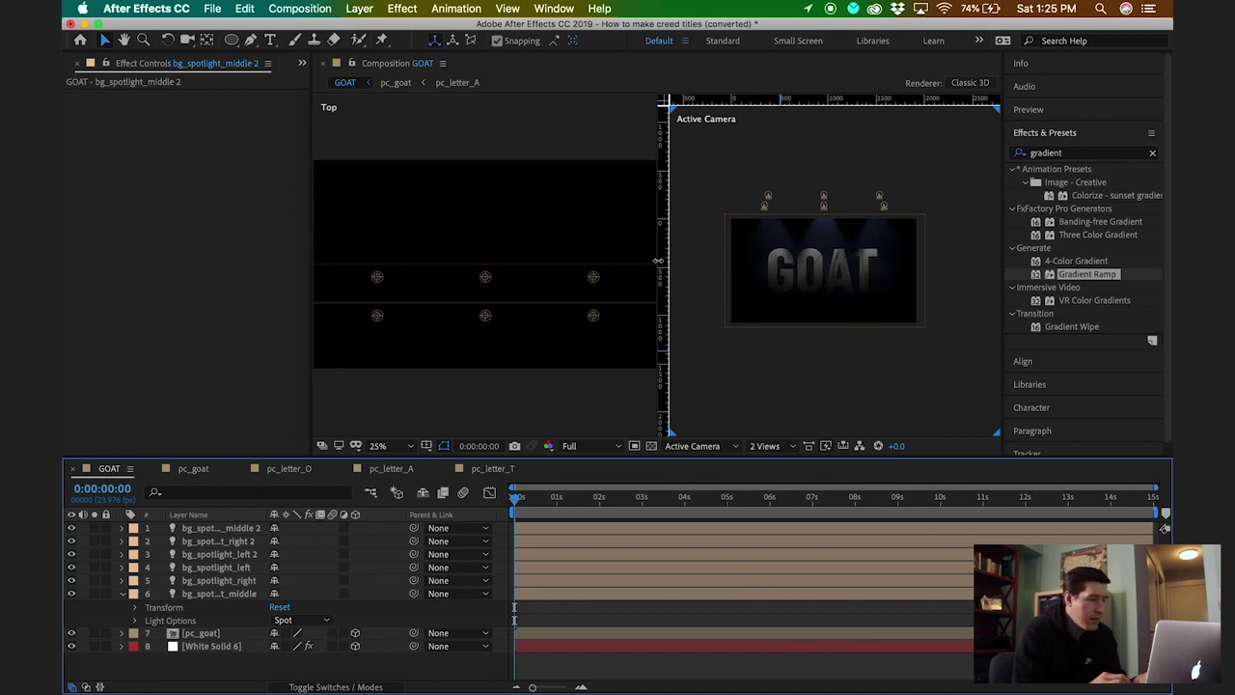
Restore the single Active Camera view and compare the GOAT title with the Creed II reference screenshot in Preview.
{"action": "left_click", "coordinate": [122, 594]}
{"action": "left_click", "coordinate": [771, 447]}
{"action": "left_click", "coordinate": [782, 460]}
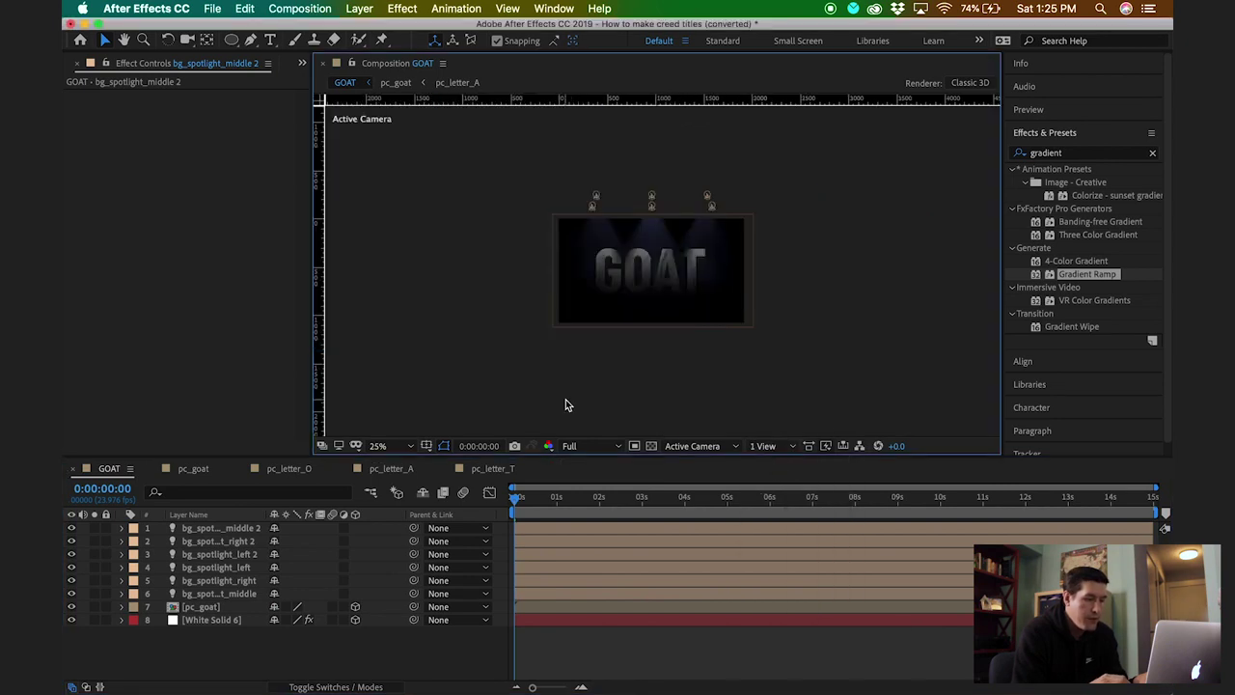
{"action": "key", "text": "period"}
{"action": "key", "text": "period"}
{"action": "key", "text": "period"}
{"action": "key", "text": "comma"}
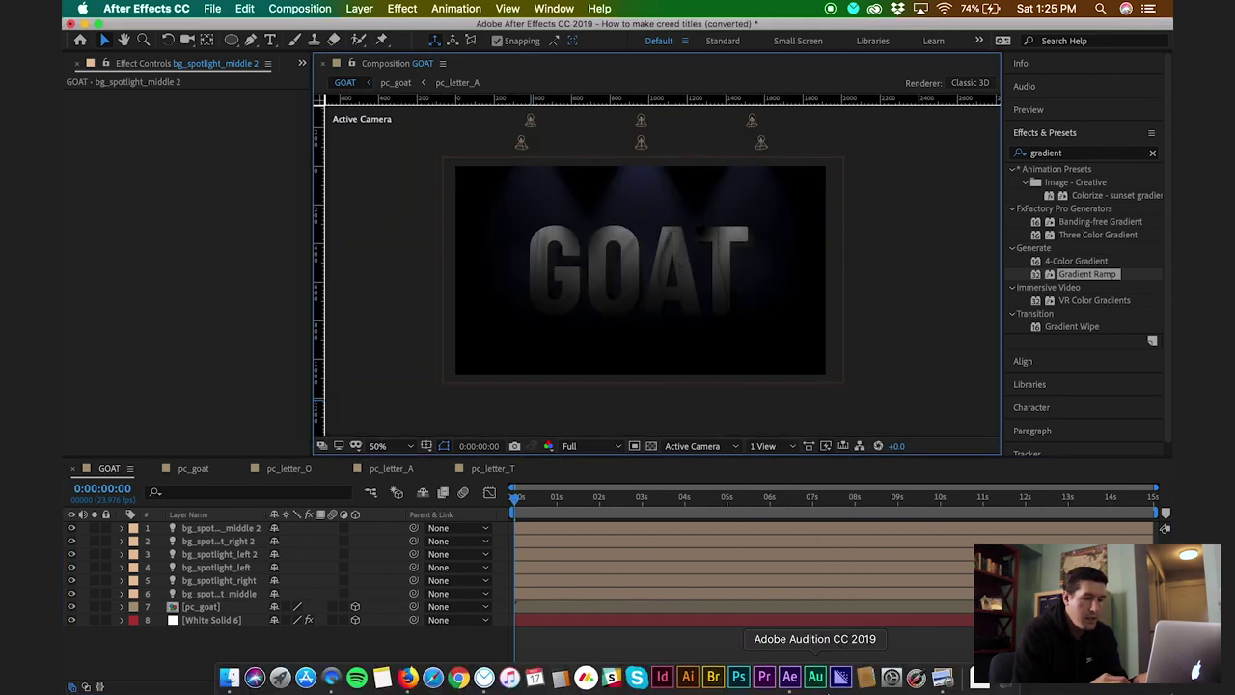
{"action": "left_click", "coordinate": [979, 664]}
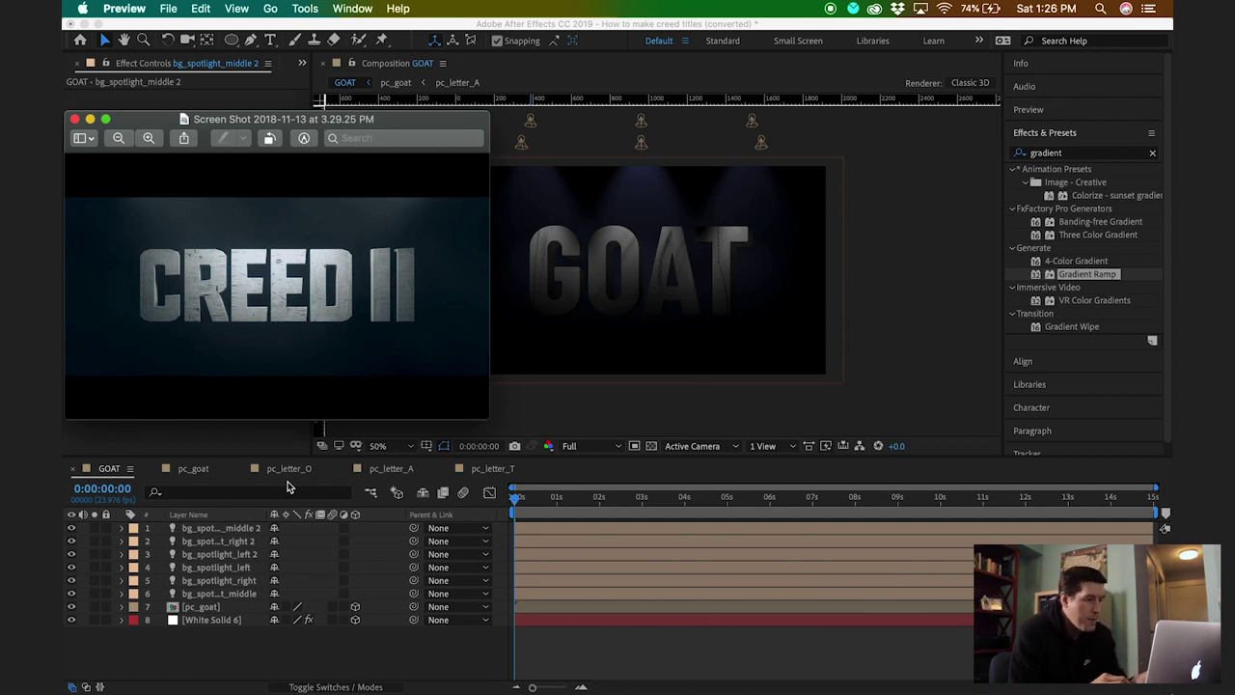
{"action": "left_click", "coordinate": [237, 634]}
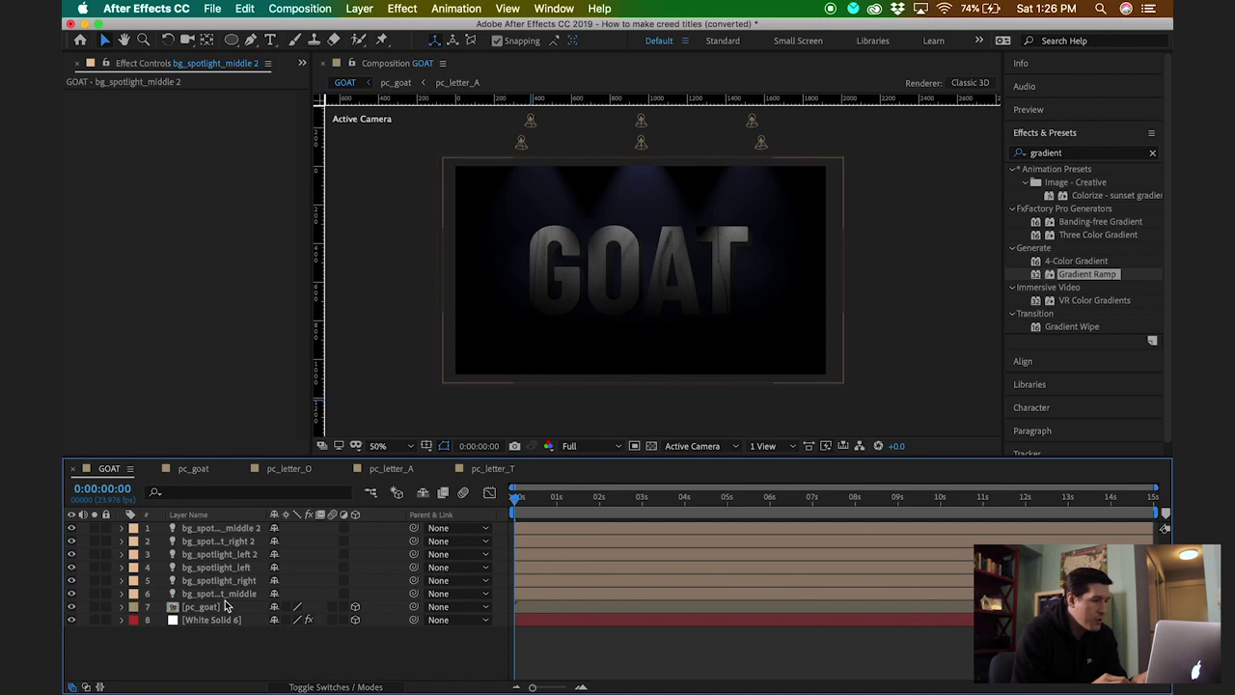
Raise the light intensity of bg_spotlight_middle 2, bg_spotlight_right 2 and bg_spotlight_left 2 together.
{"action": "left_click", "coordinate": [233, 530]}
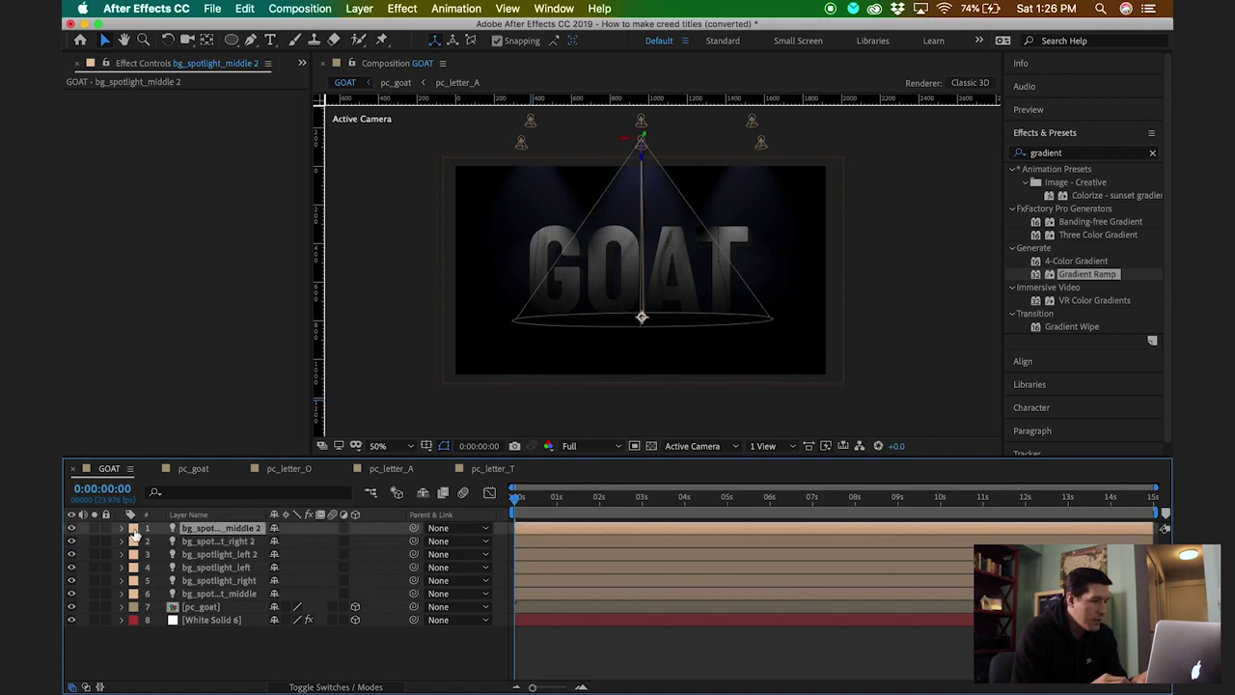
{"action": "left_click", "coordinate": [200, 555], "text": "shift"}
{"action": "left_click", "coordinate": [122, 529]}
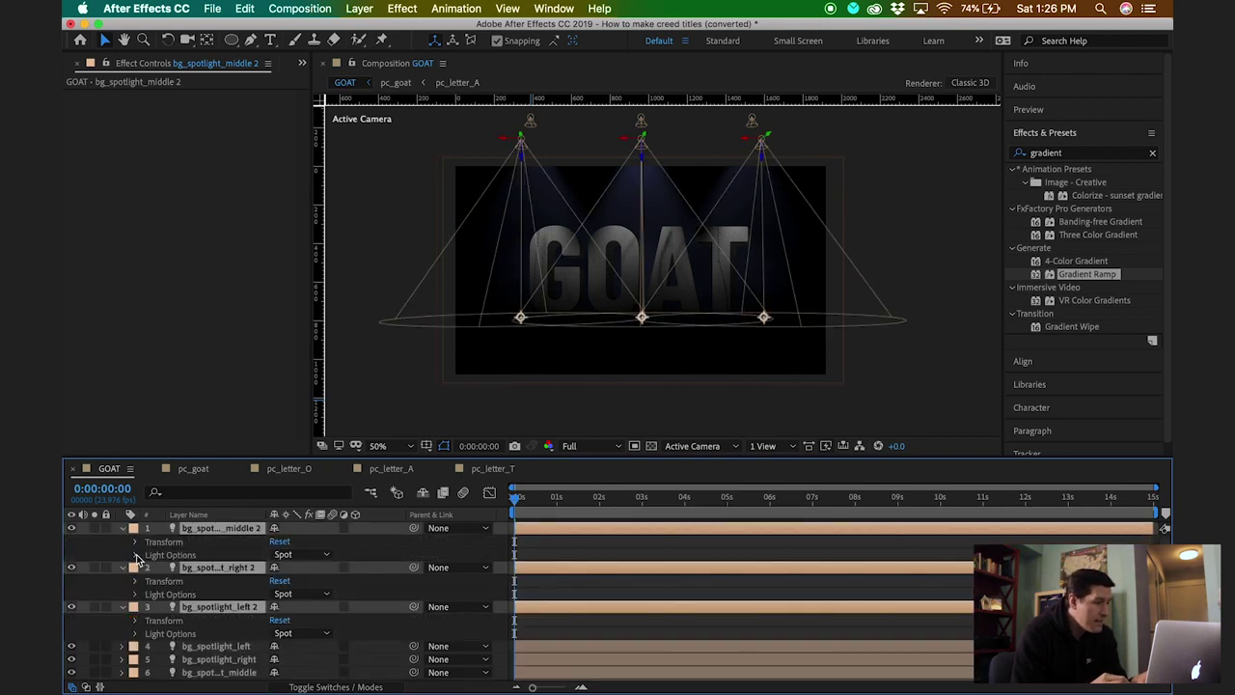
{"action": "left_click", "coordinate": [136, 554]}
{"action": "left_click", "coordinate": [278, 557]}
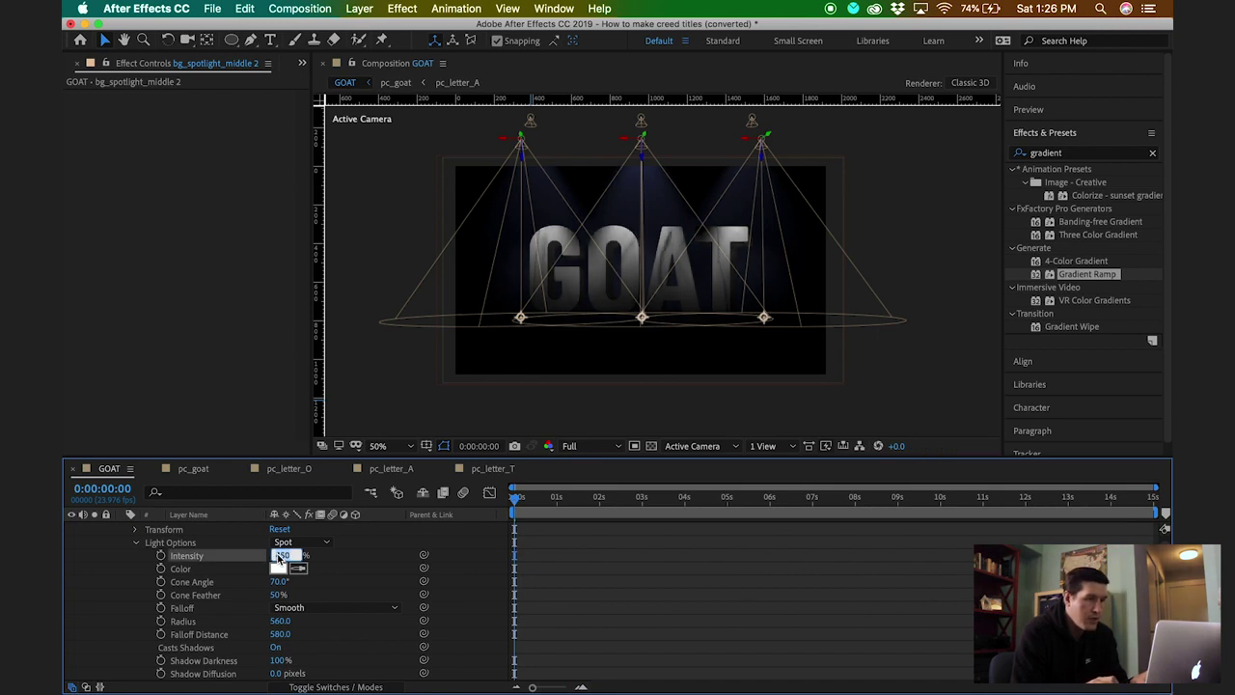
{"action": "left_click", "coordinate": [136, 542]}
{"action": "key", "text": "super+a"}
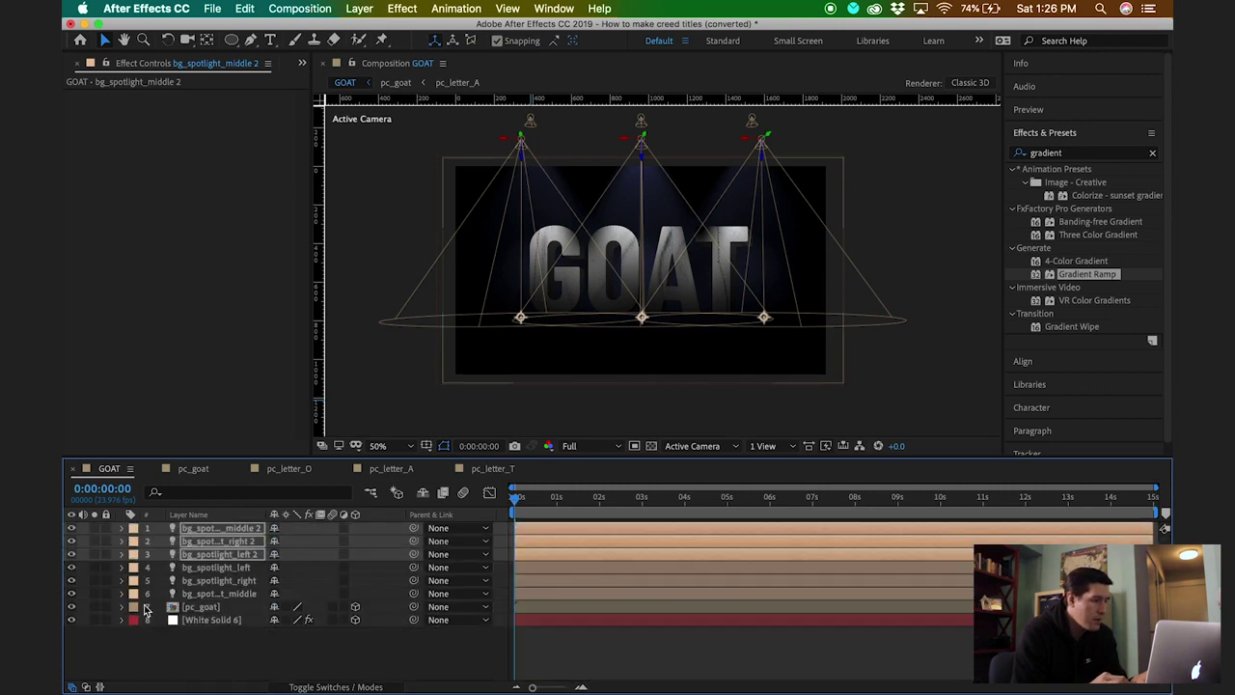
{"action": "left_click", "coordinate": [123, 536]}
{"action": "left_click", "coordinate": [162, 648]}
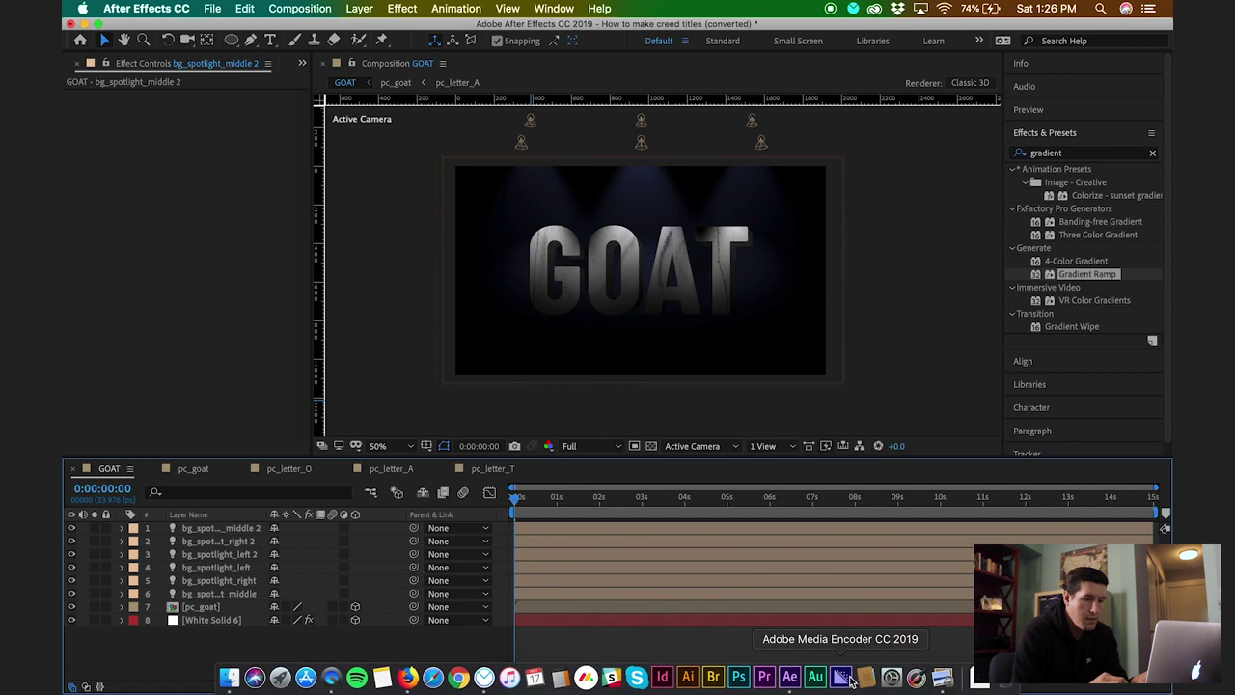
Bring up the Creed II screenshot in Preview to check the brightened title lighting against it.
{"action": "left_click", "coordinate": [941, 676]}
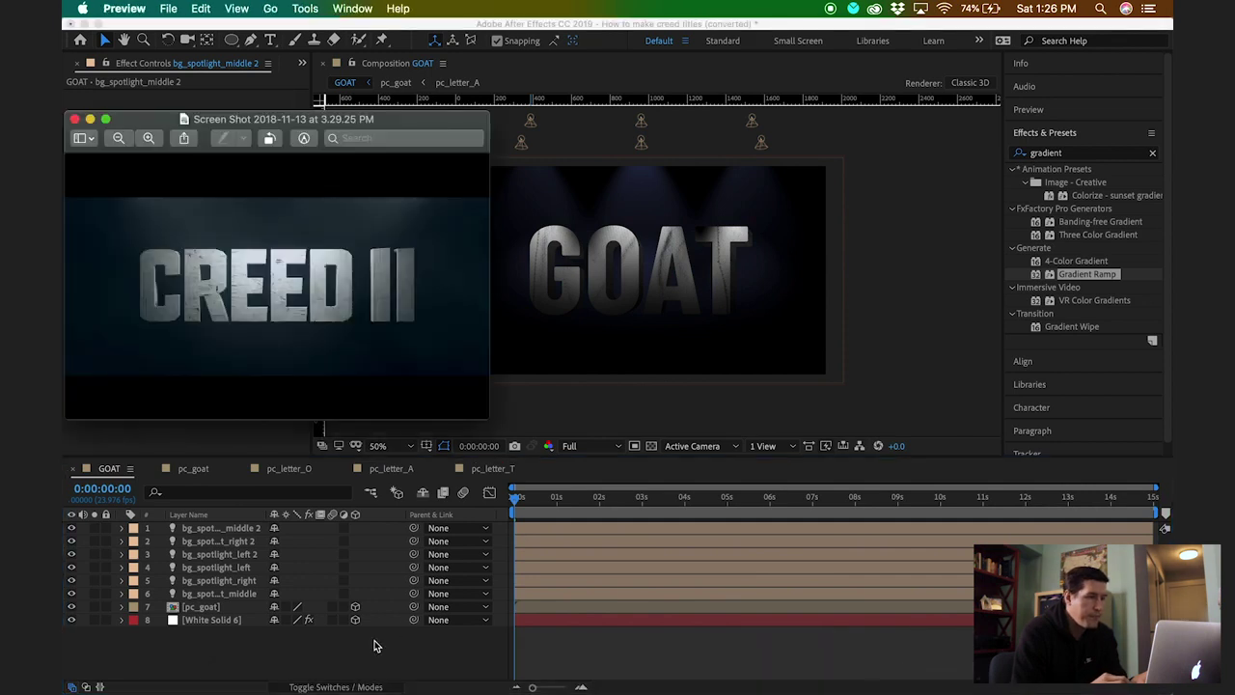